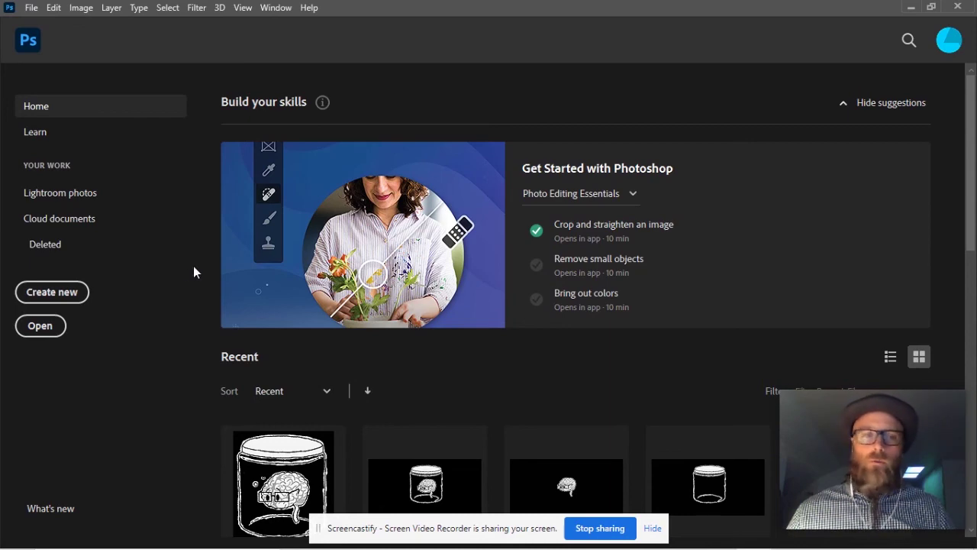
Create a new 2000 × 2000 px RGB document at 72 ppi and switch to the Brush tool.
click(52, 293)
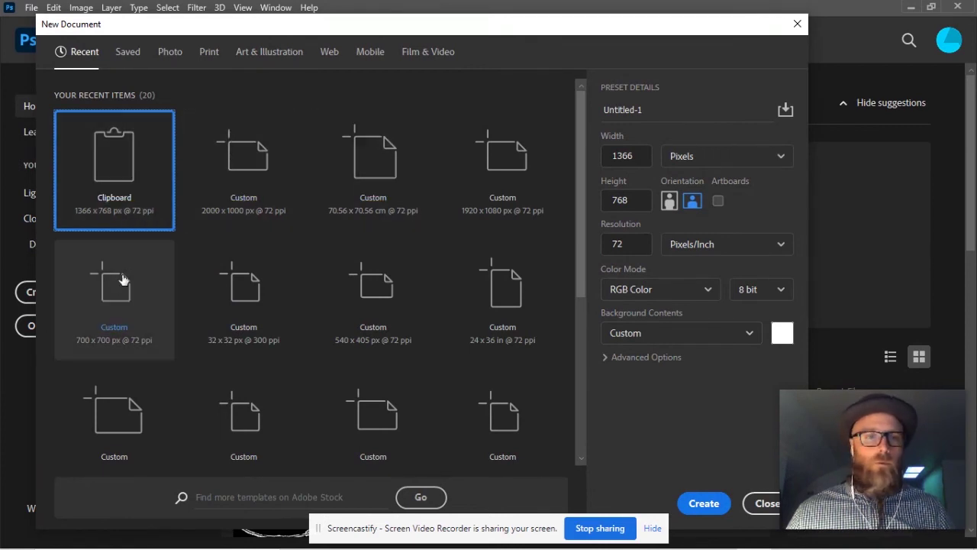
click(640, 157)
text(2000)
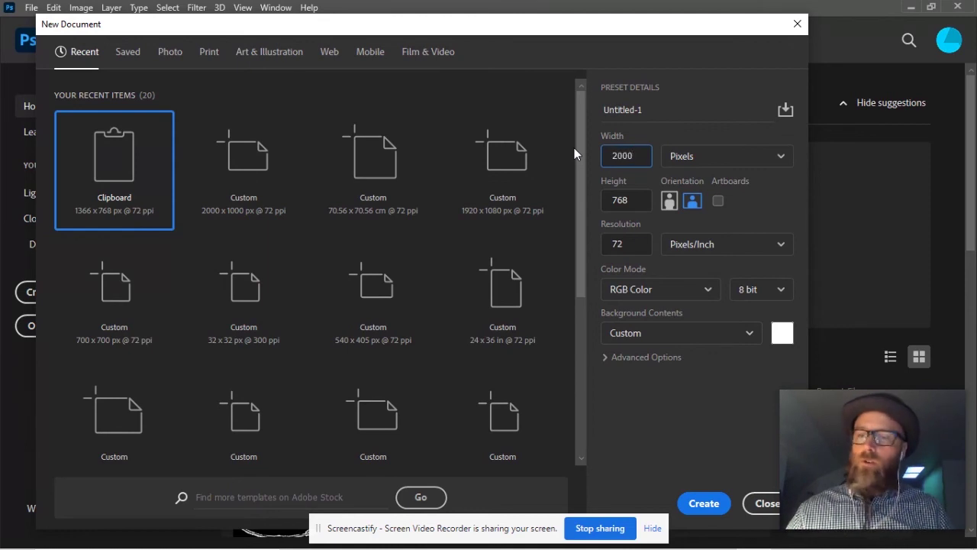
click(634, 200)
text(10)
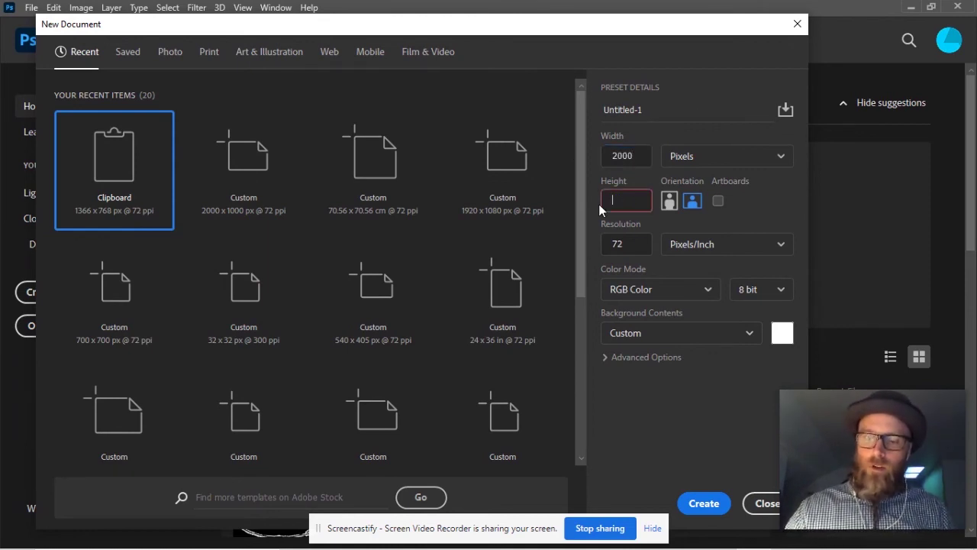
text(000)
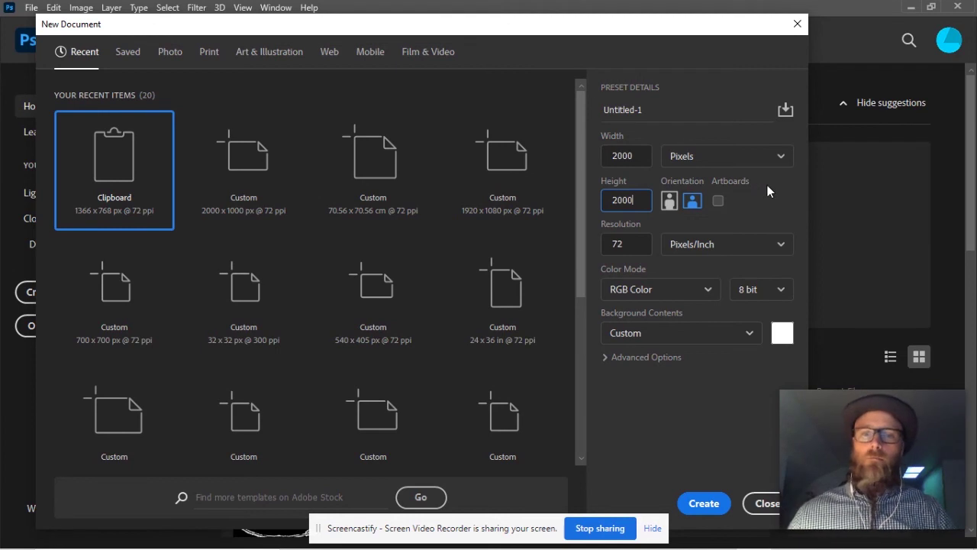
click(707, 506)
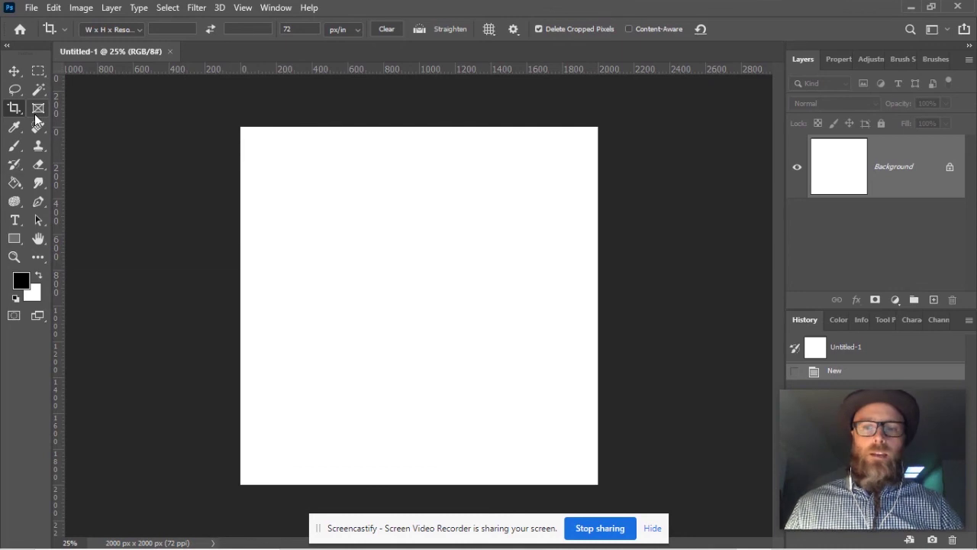
key(b)
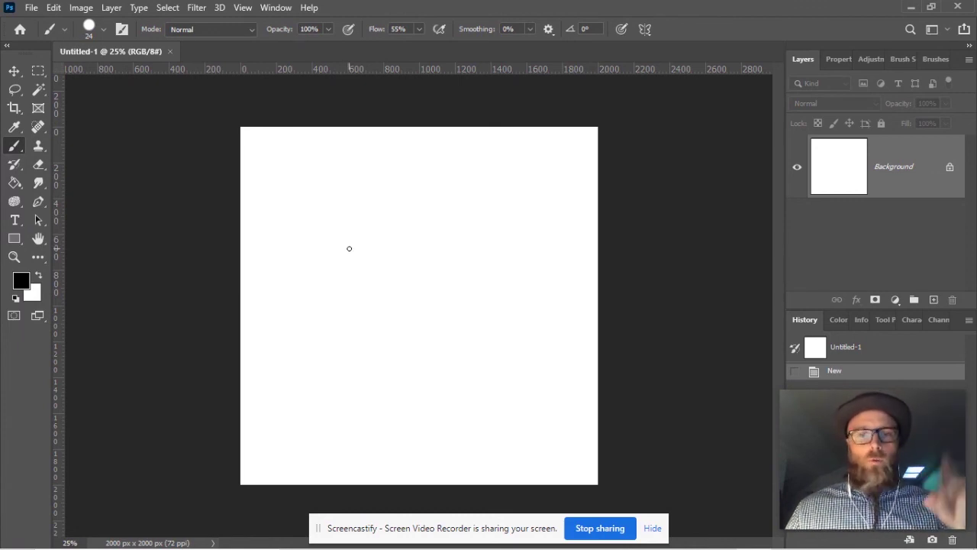
Paint a freehand black zigzag about 1200 px wide across the middle of the canvas with the 24 px brush.
scroll(349, 248, up, 5)
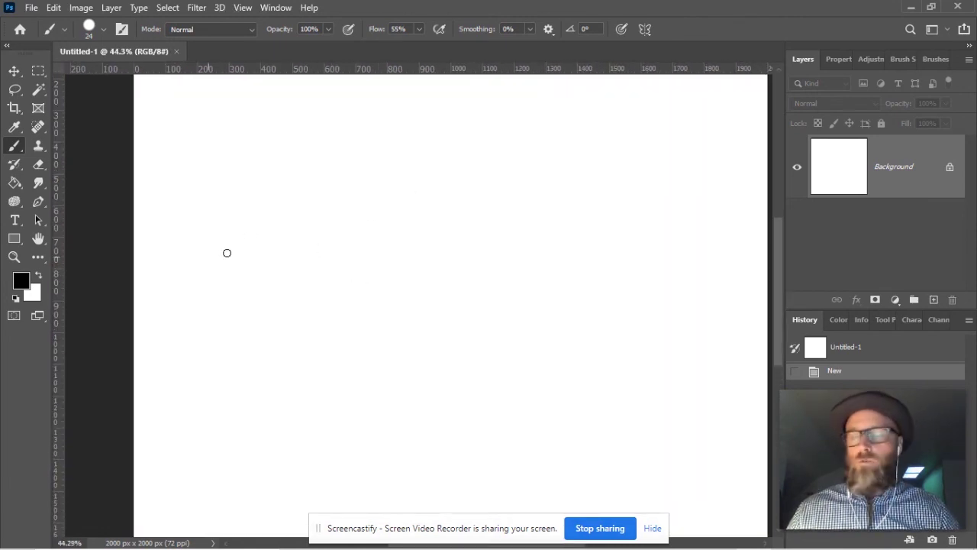
drag(342, 209, 622, 234)
drag(345, 456, 643, 424)
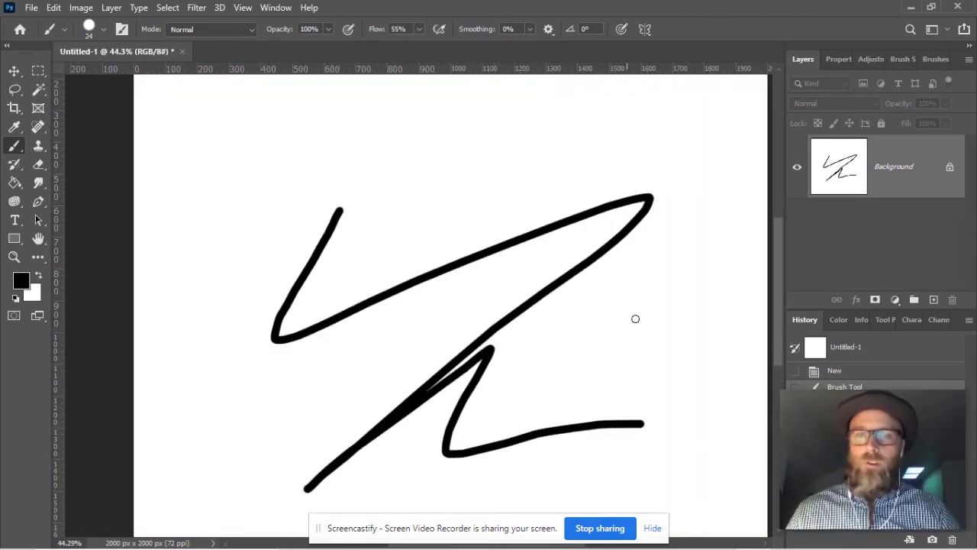
Pan the view vertically and horizontally to inspect the zigzag and the canvas edges.
scroll(547, 303, up, 2)
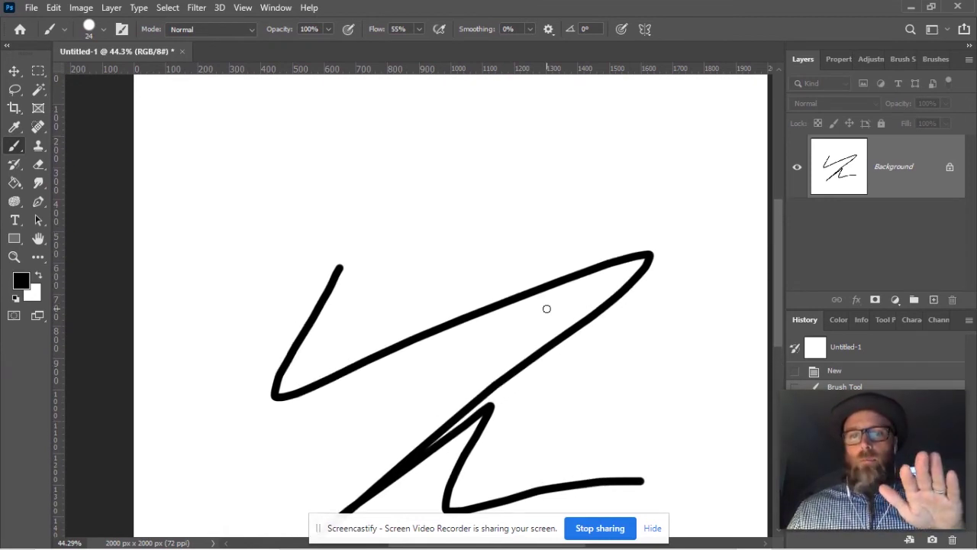
scroll(546, 309, down, 5)
scroll(545, 309, up, 2)
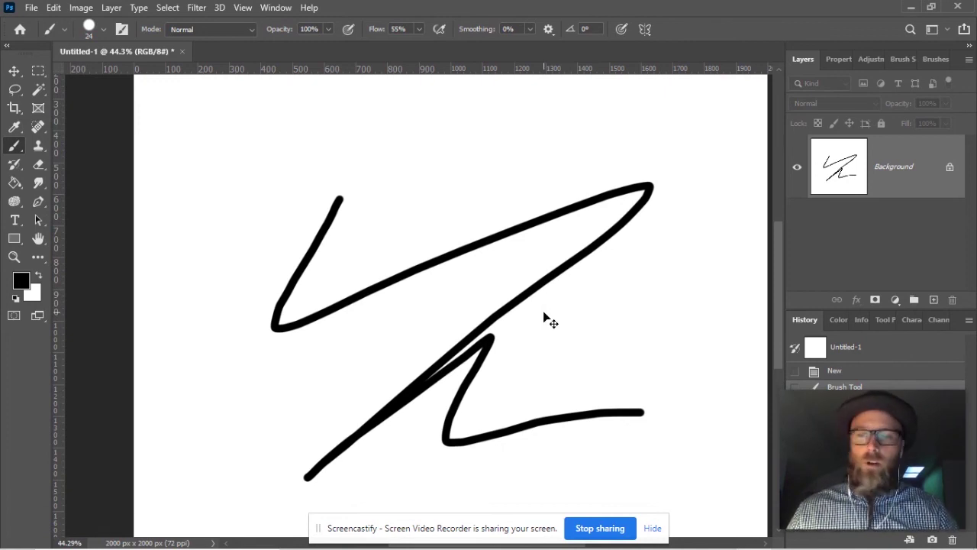
scroll(543, 313, left, 1)
scroll(544, 319, left, 6)
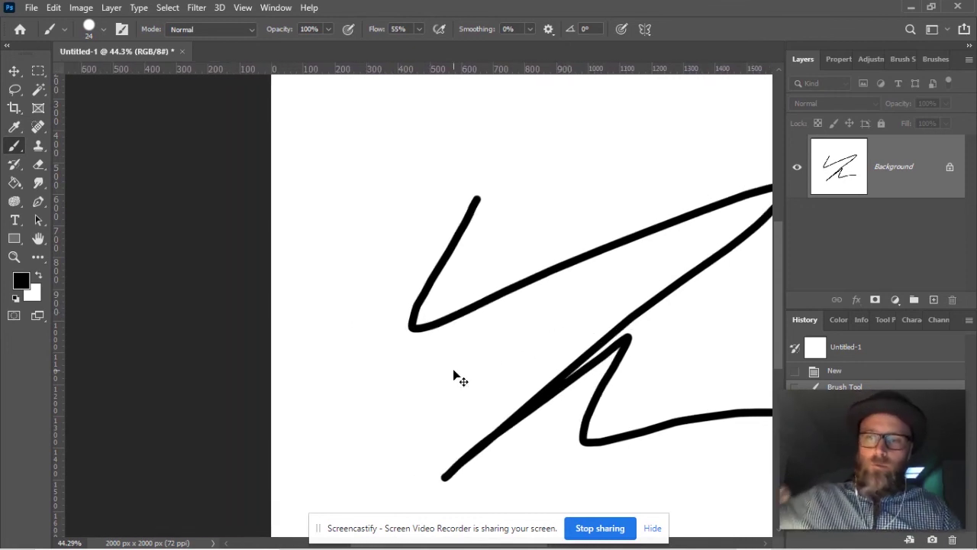
scroll(453, 374, left, 3)
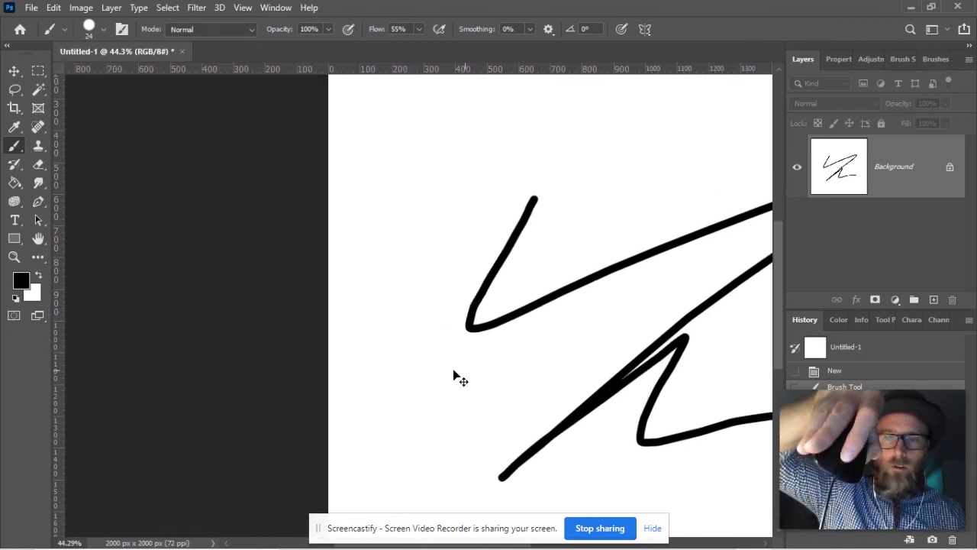
scroll(453, 375, left, 3)
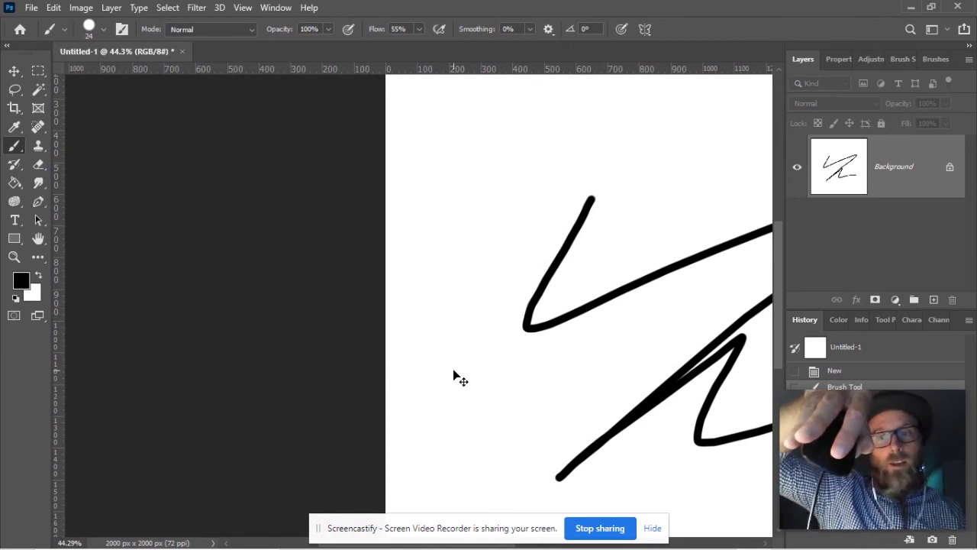
scroll(453, 374, right, 13)
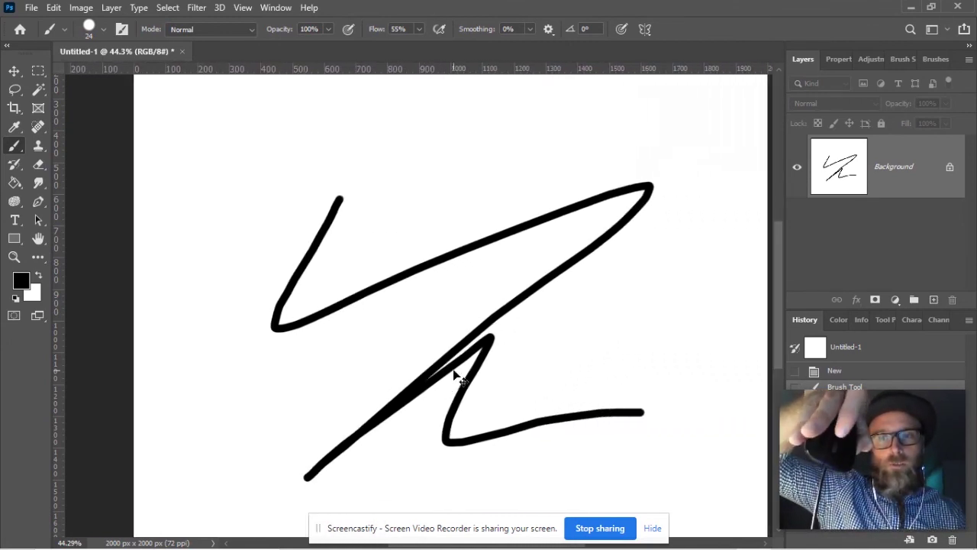
scroll(453, 375, right, 2)
scroll(453, 374, right, 5)
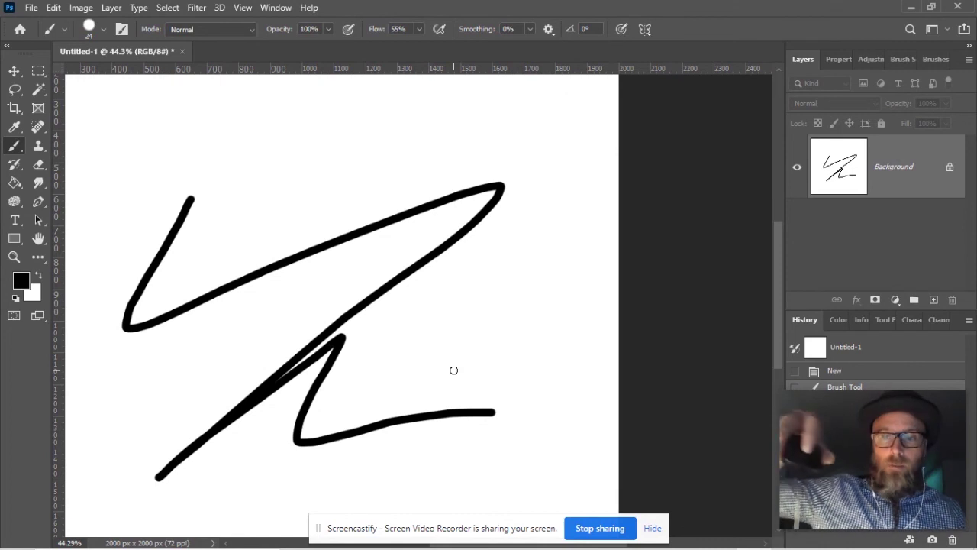
Zoom in on the zigzag's line ends and back out to view most of the canvas.
scroll(454, 370, up, 6)
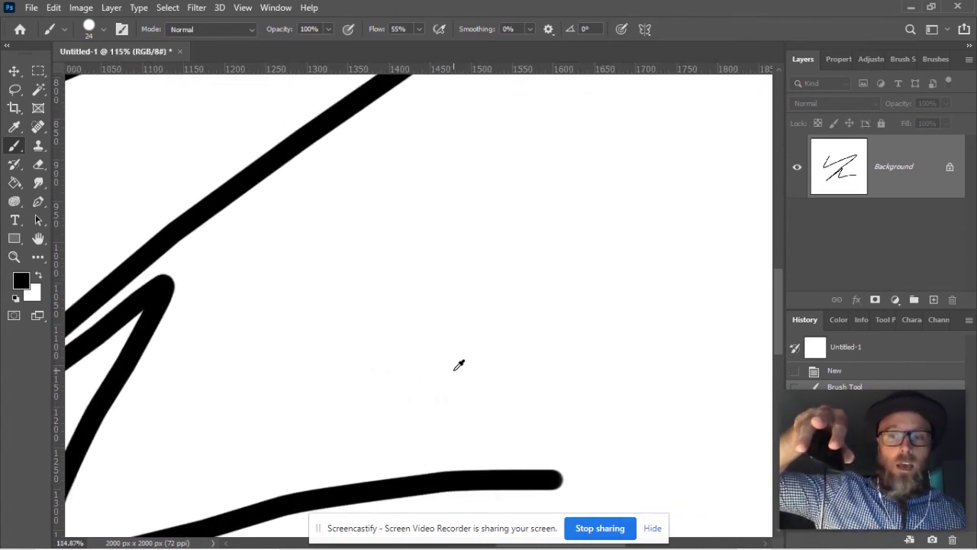
scroll(458, 365, down, 6)
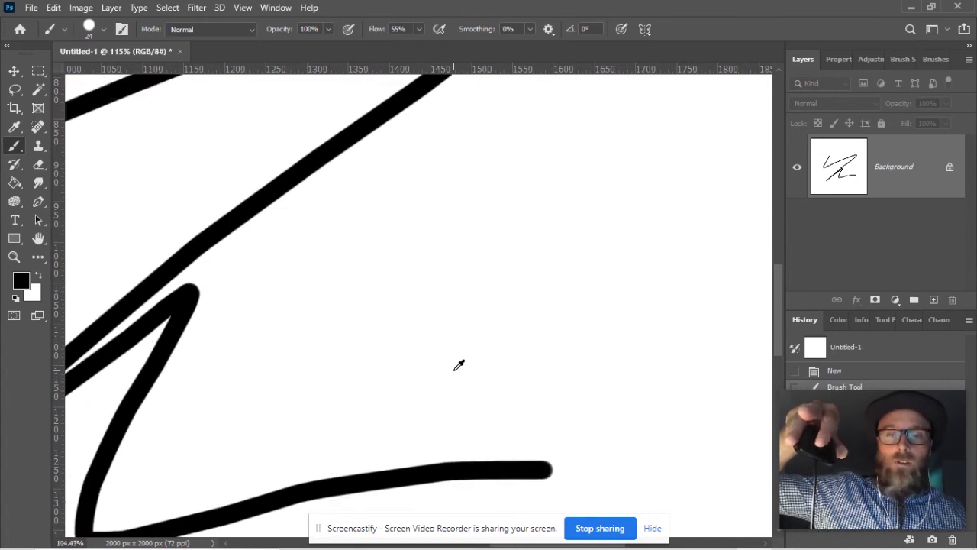
scroll(457, 364, down, 3)
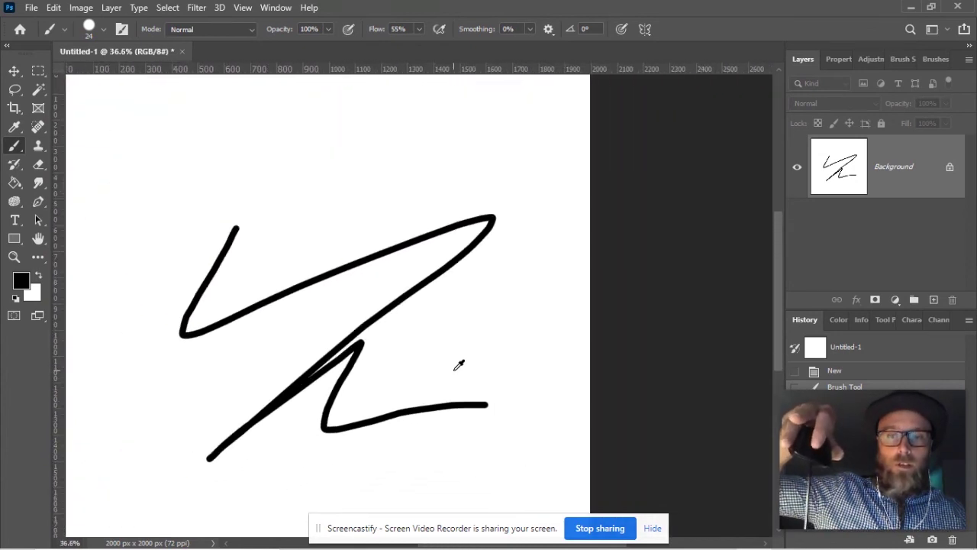
scroll(456, 368, up, 2)
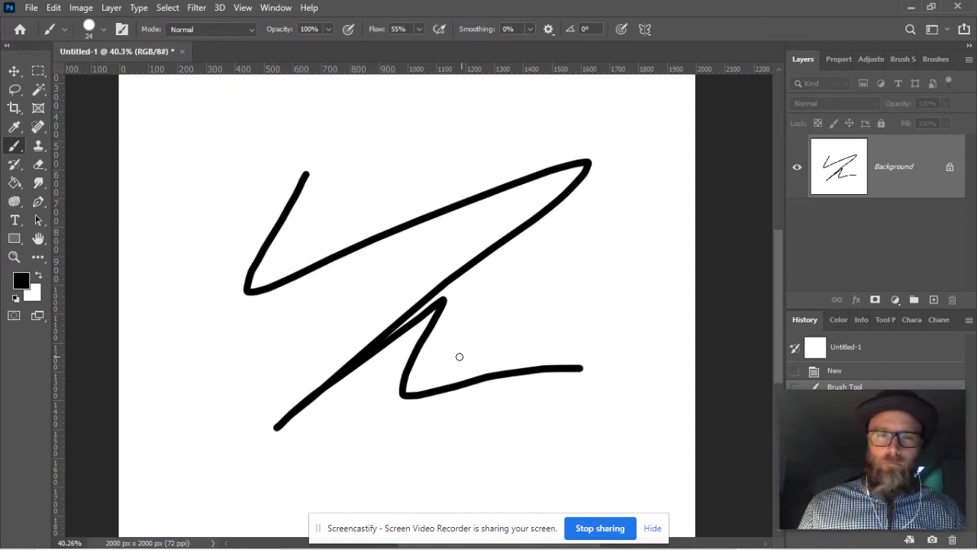
scroll(450, 322, up, 5)
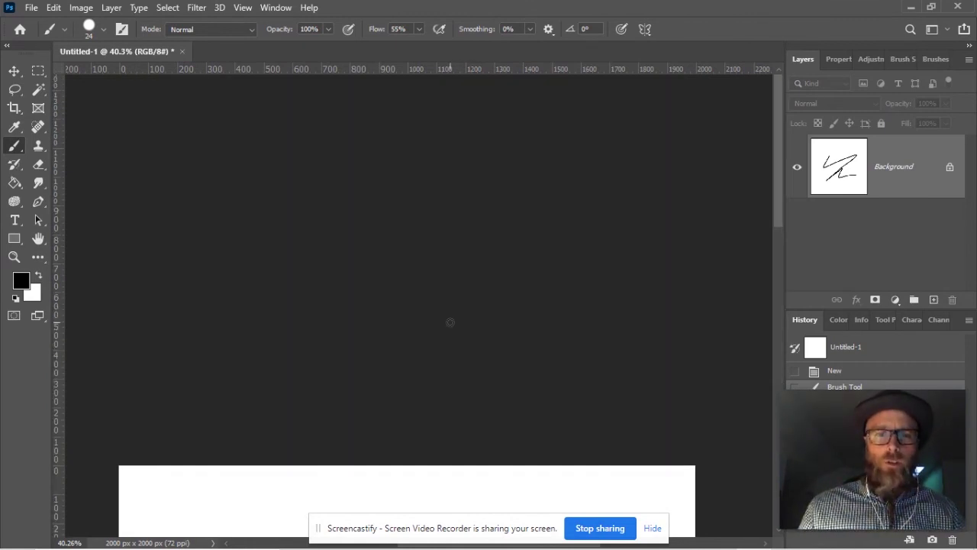
scroll(449, 322, down, 10)
scroll(450, 322, up, 6)
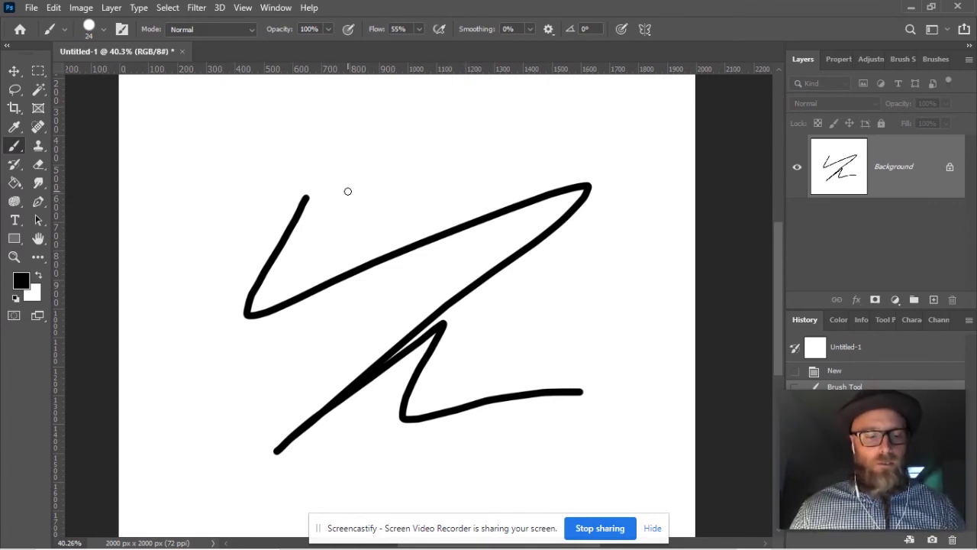
Undo the zigzag brush stroke.
key(ctrl+z)
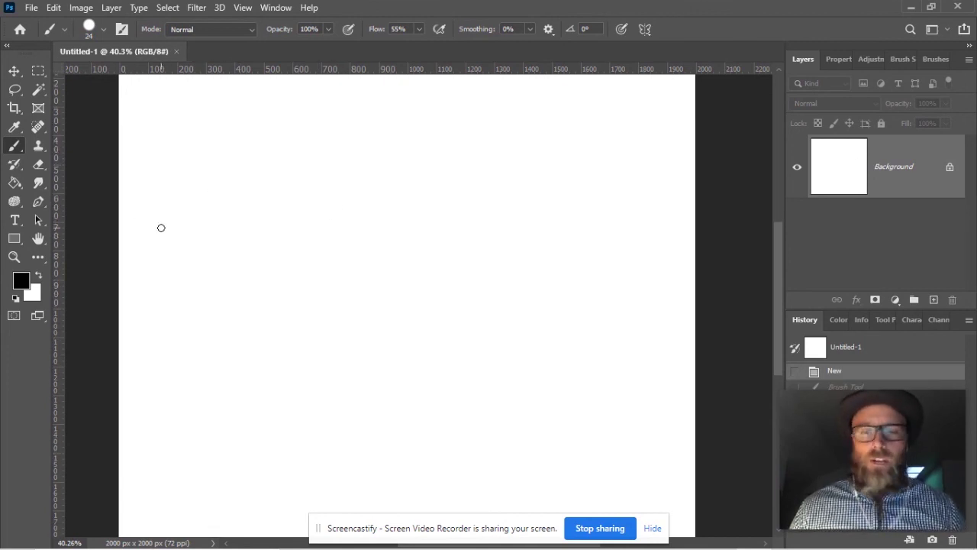
Enlarge the brush to 327 px at 100% hardness, paint a horizontal black test stroke and undo it.
alt+right_click(262, 228)
mouse_move(262, 227)
mouse_down()
mouse_move(329, 228)
mouse_move(231, 183)
mouse_up()
mouse_move(262, 285)
mouse_down()
mouse_move(423, 240)
mouse_move(321, 272)
mouse_move(361, 150)
mouse_move(309, 258)
mouse_move(389, 196)
mouse_move(281, 223)
mouse_move(344, 132)
mouse_move(317, 256)
mouse_move(283, 201)
mouse_move(290, 200)
mouse_move(288, 229)
mouse_move(267, 233)
mouse_up()
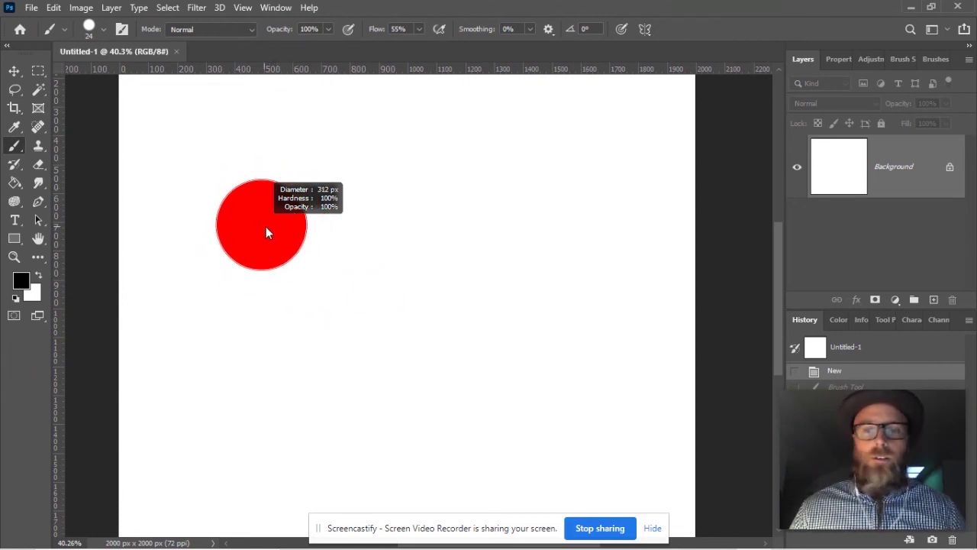
mouse_move(267, 232)
mouse_down()
mouse_move(226, 234)
mouse_move(278, 238)
mouse_move(260, 240)
mouse_move(268, 237)
mouse_up()
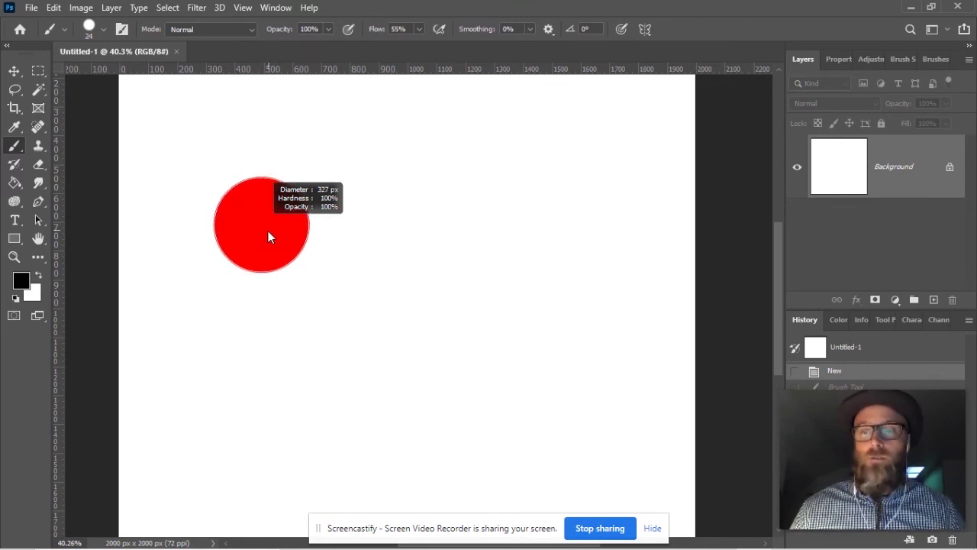
mouse_move(268, 230)
mouse_down()
mouse_move(213, 231)
mouse_move(580, 231)
mouse_up()
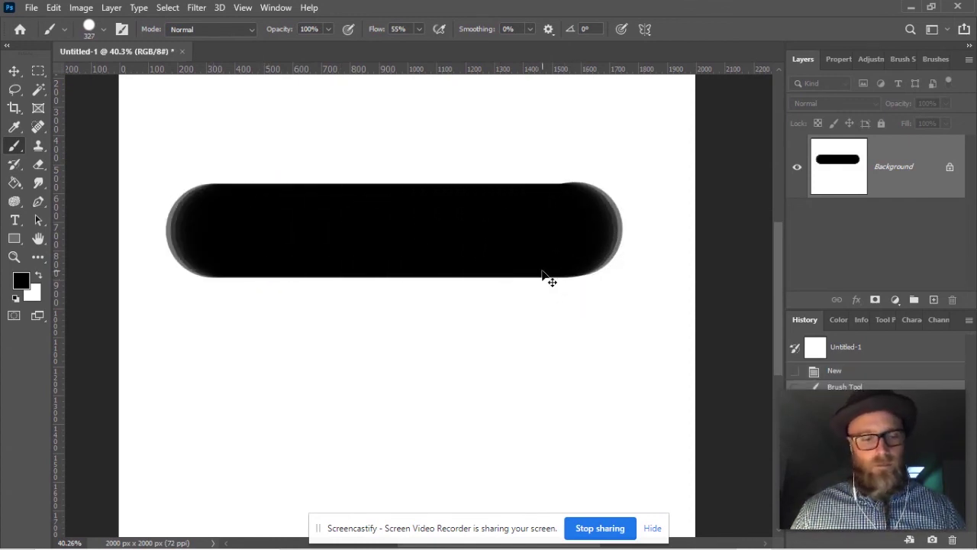
key(ctrl+z)
Soften the brush edge and enlarge it to 923 px, paint a broad diagonal black test stroke and undo it.
mouse_move(537, 239)
mouse_down()
mouse_move(488, 253)
mouse_move(490, 229)
mouse_up()
mouse_move(483, 236)
mouse_down()
mouse_move(481, 286)
mouse_move(608, 283)
mouse_move(615, 356)
mouse_move(610, 69)
mouse_move(606, 98)
mouse_up()
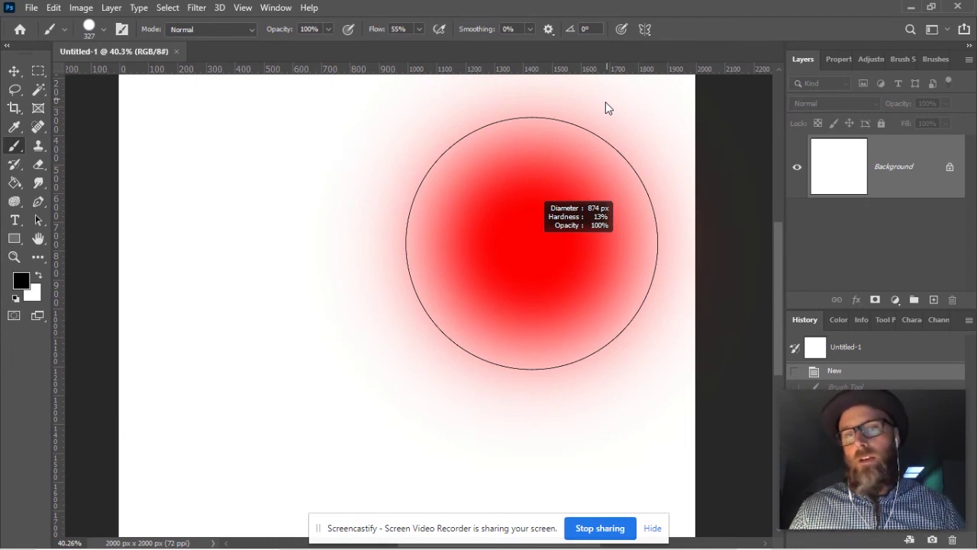
mouse_move(606, 105)
mouse_down()
mouse_move(584, 327)
mouse_move(589, 405)
mouse_move(628, 102)
mouse_move(591, 109)
mouse_up()
mouse_move(576, 229)
mouse_down()
mouse_move(460, 263)
mouse_move(343, 291)
mouse_move(179, 393)
mouse_up()
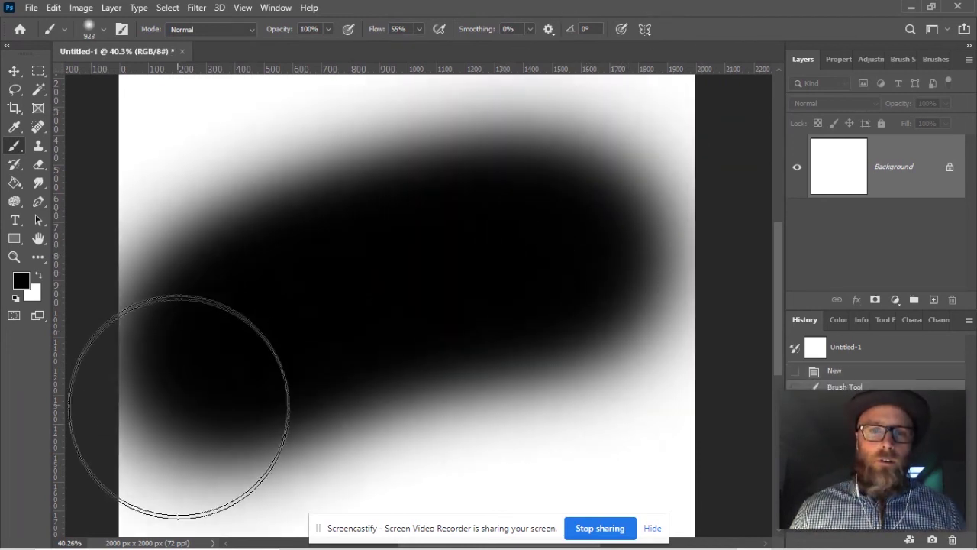
key(ctrl+z)
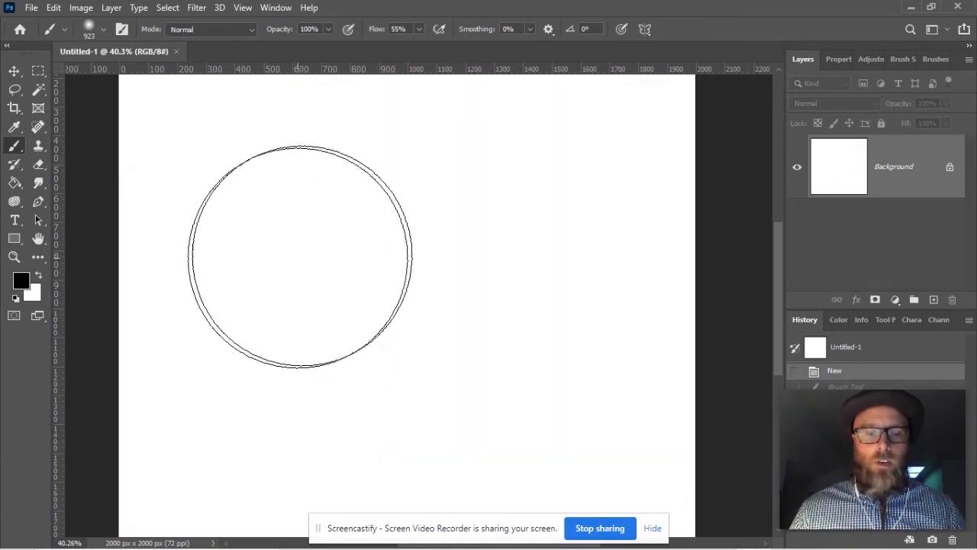
Harden the edge of the 923 px brush, paint a diagonal black test stroke and undo it.
mouse_move(509, 257)
mouse_down()
mouse_move(521, 115)
mouse_move(505, 196)
mouse_move(502, 403)
mouse_up()
drag(530, 237, 259, 343)
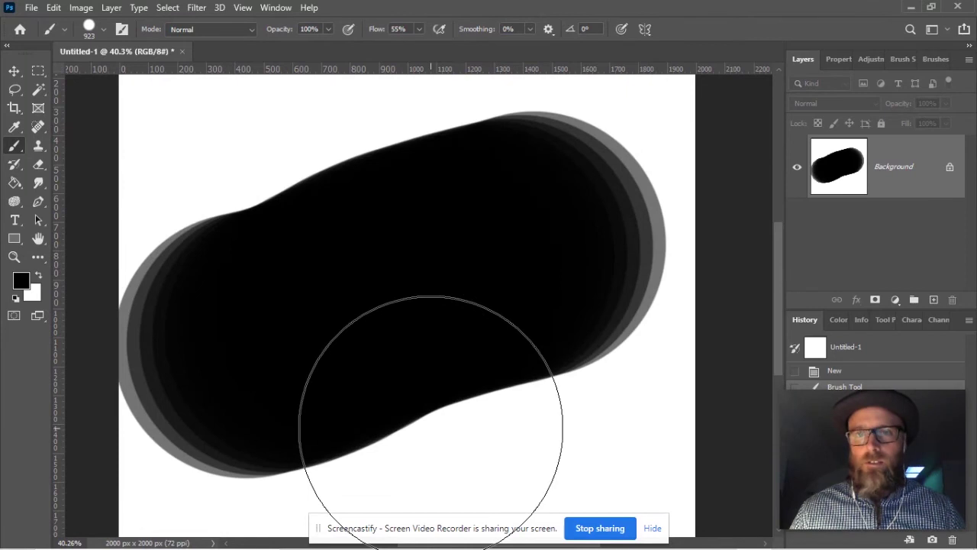
key(ctrl+z)
Reduce the hard brush to 233 px and bring up the brush presets.
mouse_move(338, 220)
mouse_down()
mouse_move(227, 226)
mouse_move(237, 224)
mouse_up()
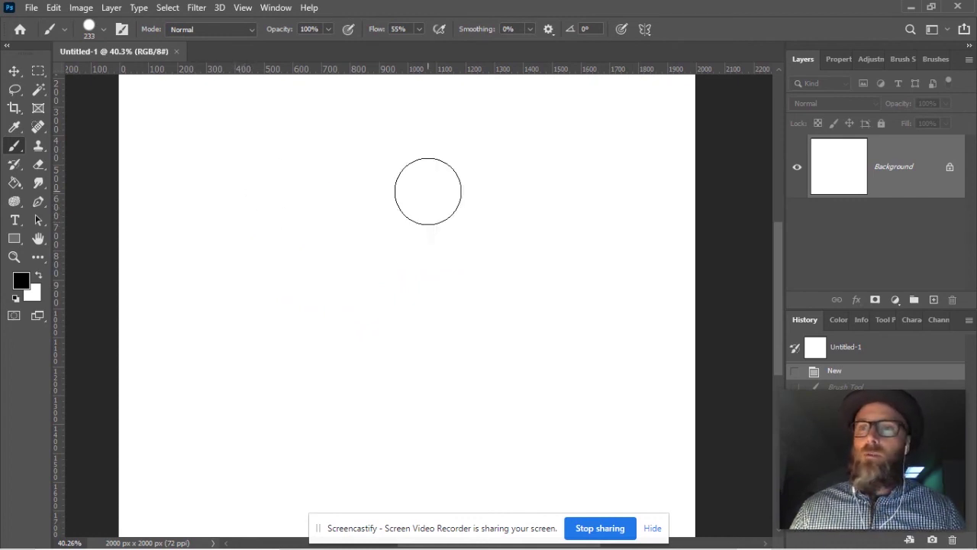
click(932, 59)
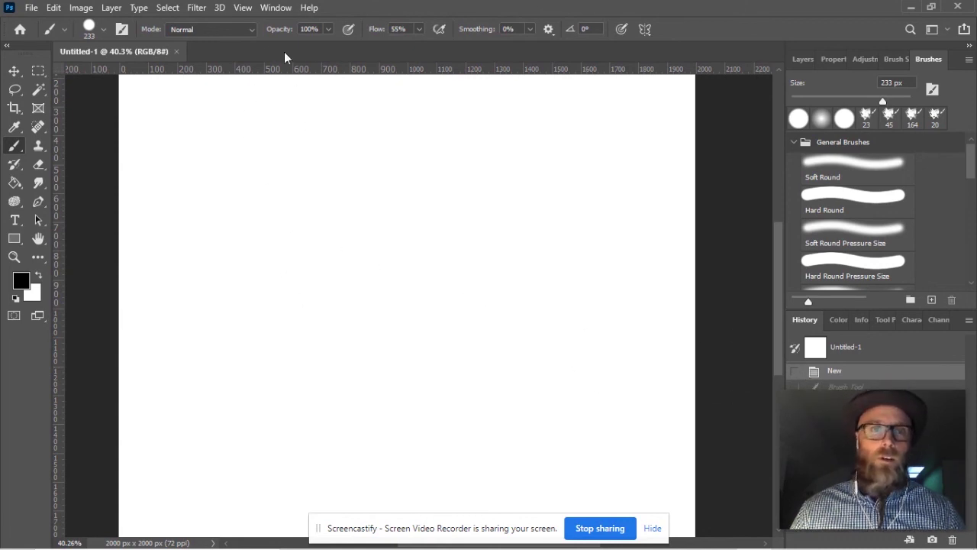
Hide the Brushes panel and display it again.
click(276, 7)
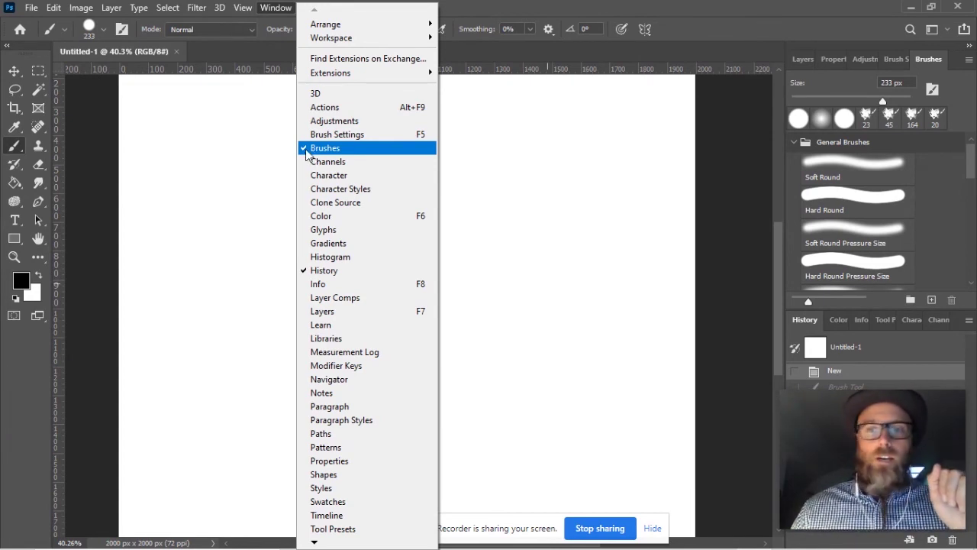
click(316, 152)
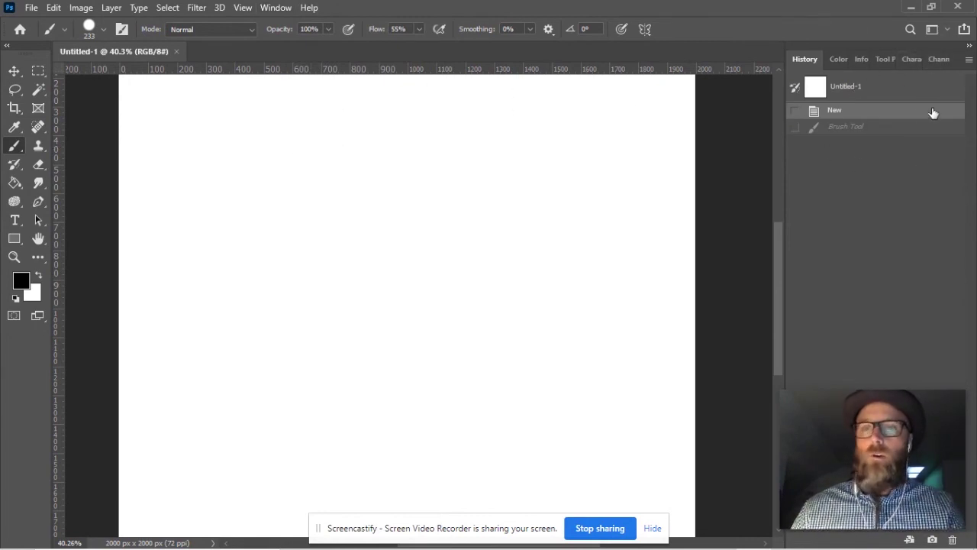
click(276, 8)
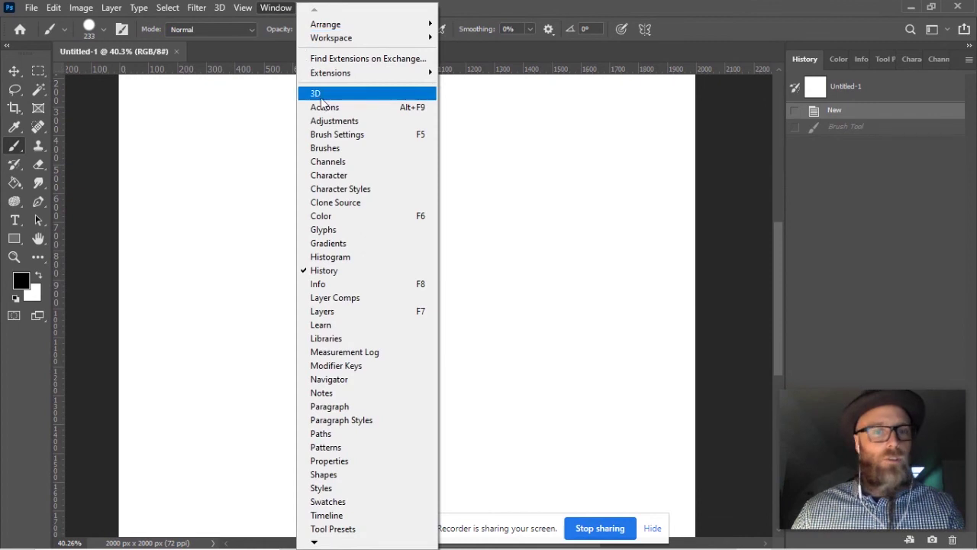
click(334, 148)
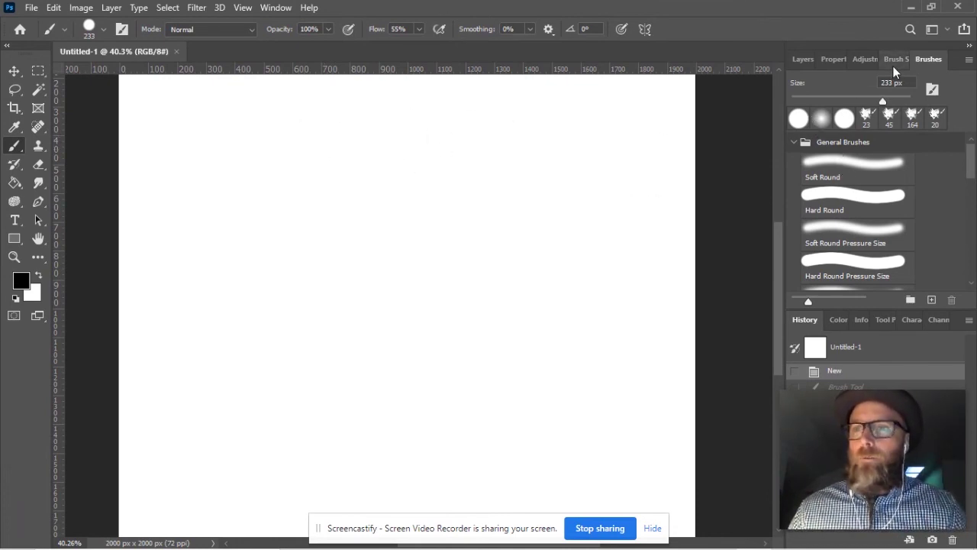
Undock the Brushes panel beside the canvas and collapse its General Brushes and Dry Media Brushes folders.
drag(928, 61, 615, 135)
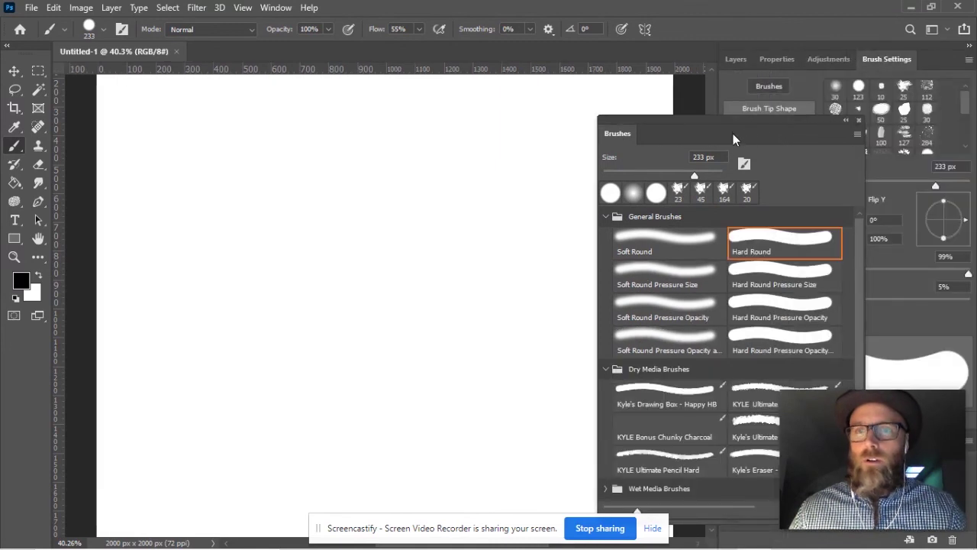
drag(746, 133, 767, 72)
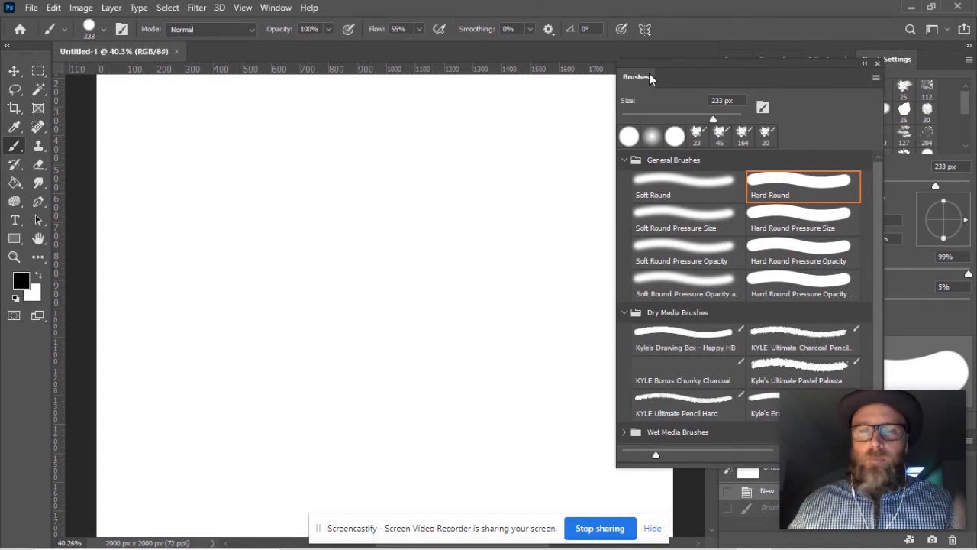
click(623, 160)
click(624, 181)
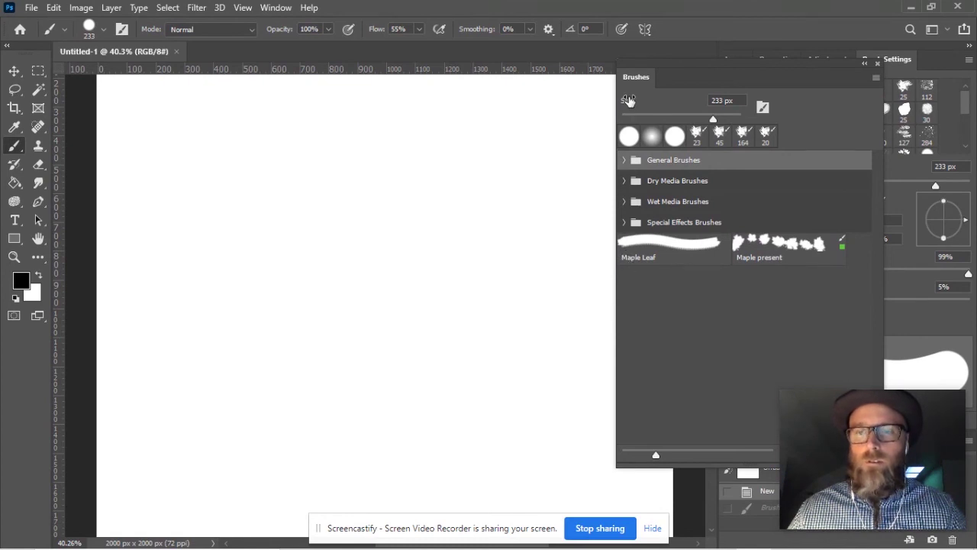
Float the Brush Settings panel over the workspace and dock the Brushes panel back with the Layers, Properties and Adjustments group.
mouse_move(894, 59)
mouse_down()
mouse_move(599, 131)
mouse_move(600, 121)
mouse_up()
drag(640, 77, 880, 58)
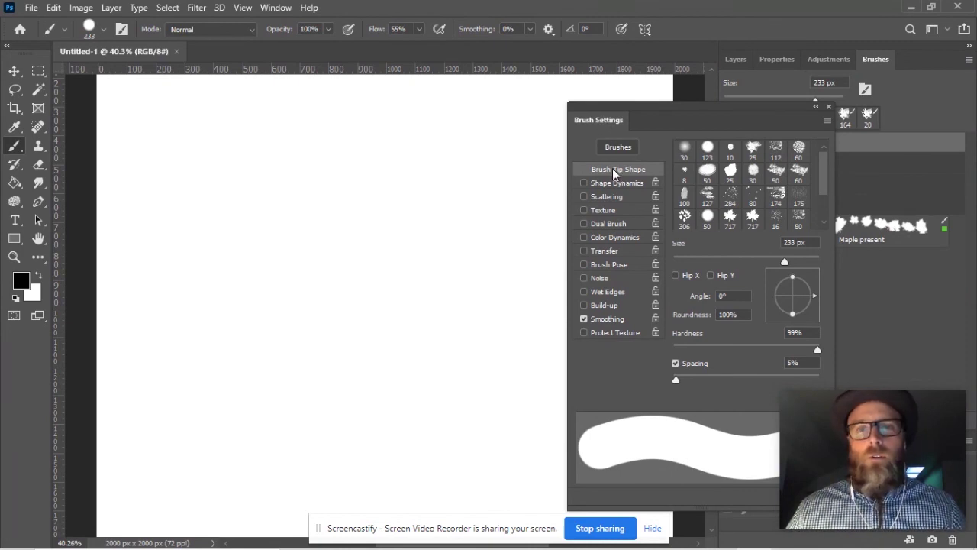
mouse_move(617, 120)
mouse_down()
mouse_move(721, 74)
mouse_move(721, 88)
mouse_move(674, 90)
mouse_up()
drag(487, 63, 693, 90)
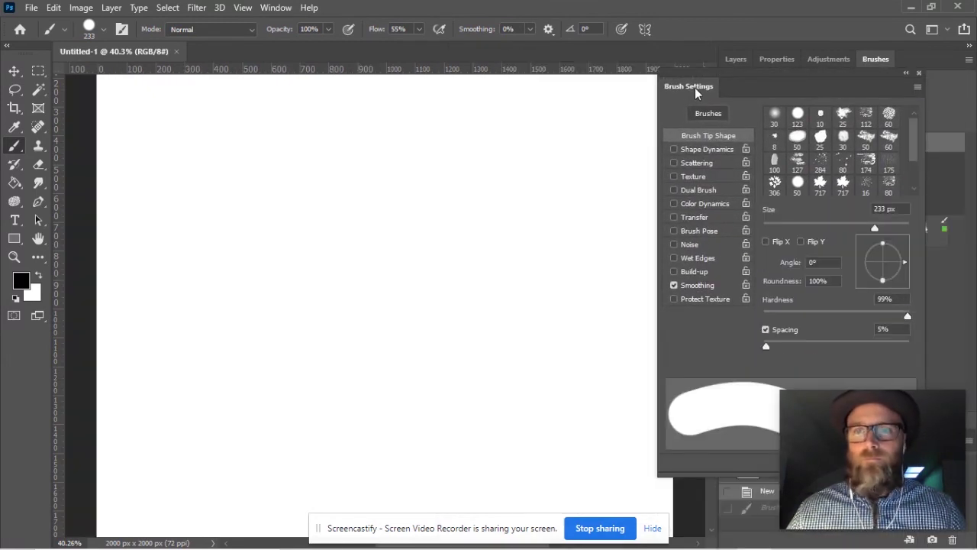
drag(895, 425, 122, 411)
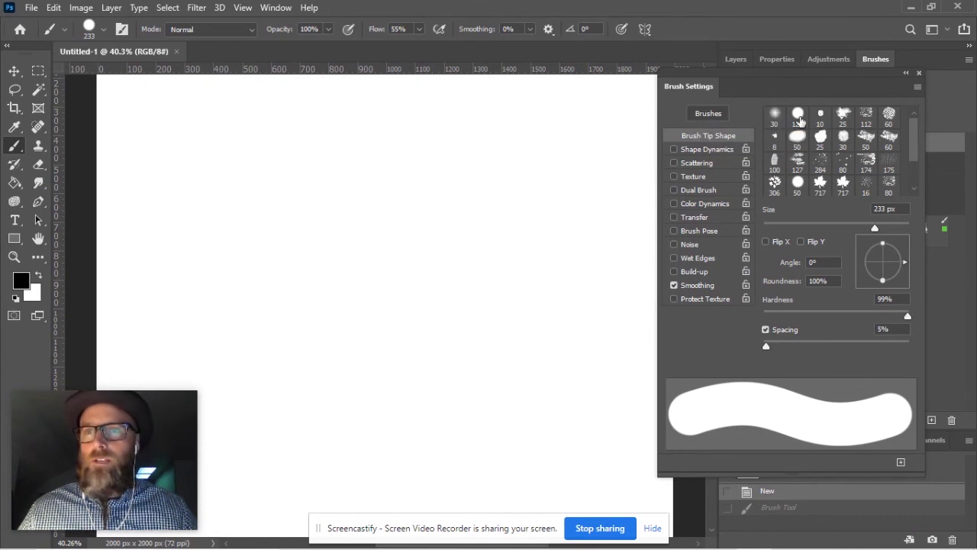
mouse_move(918, 139)
mouse_down()
mouse_move(919, 166)
mouse_move(918, 138)
mouse_up()
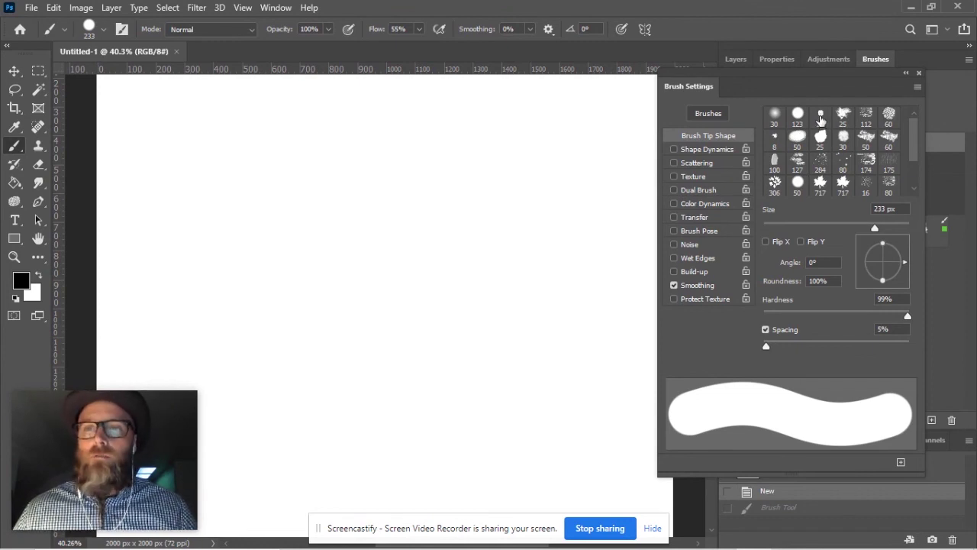
Choose the 123 px hard round tip, paint a short horizontal black test stroke and undo it.
click(797, 116)
drag(445, 174, 315, 181)
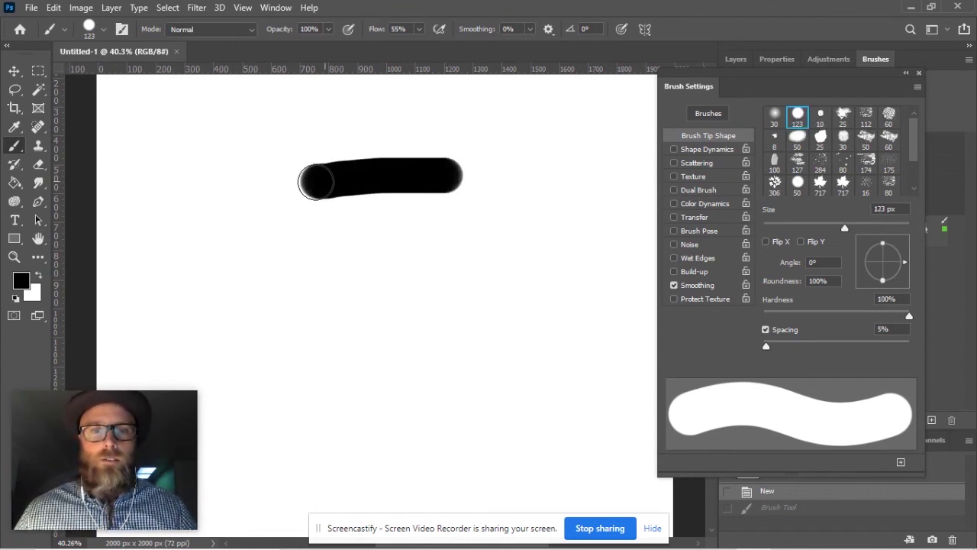
key(ctrl+z)
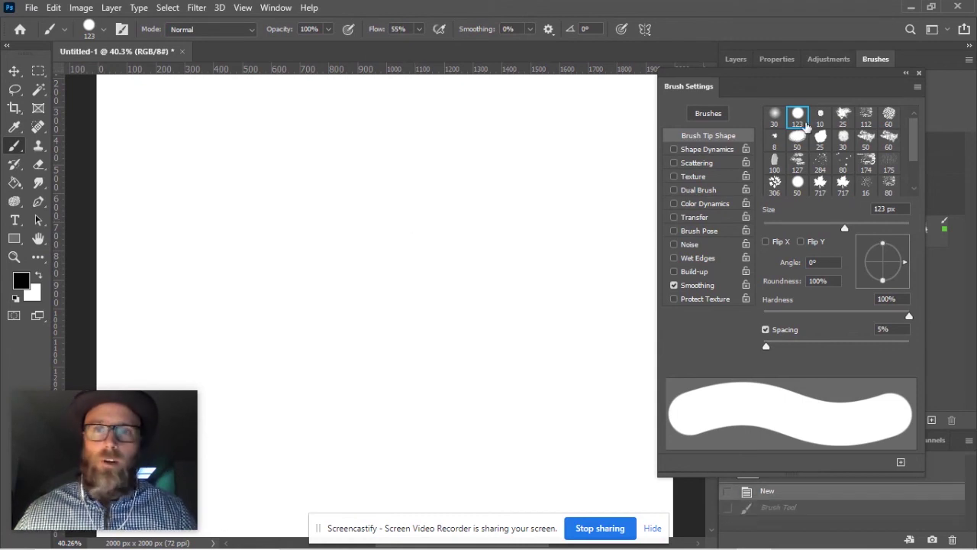
Paint and undo a test stroke with the 30 px soft round tip, and enlarge the brush to 621 px at 100% hardness.
click(774, 116)
drag(645, 132, 322, 180)
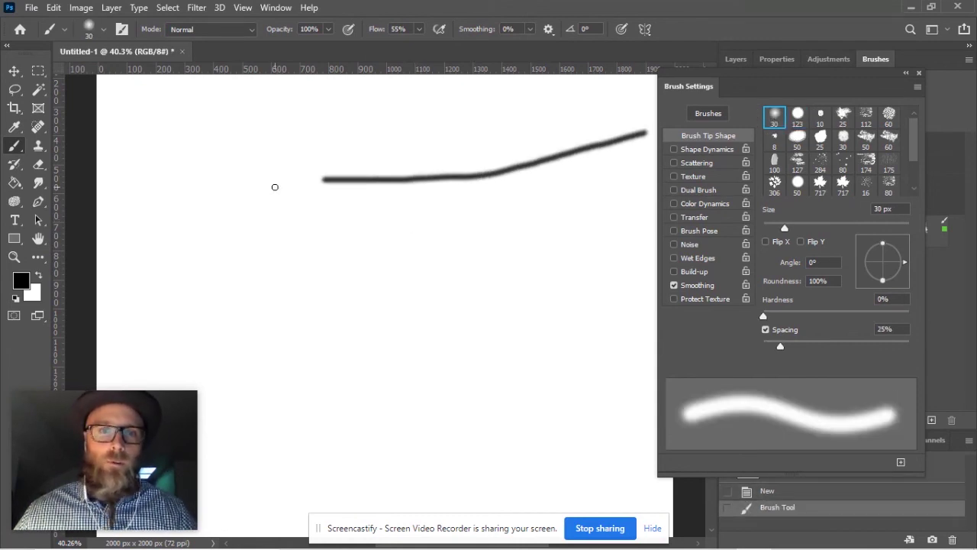
key(ctrl+z)
mouse_move(290, 207)
mouse_down()
mouse_move(316, 203)
mouse_move(356, 282)
mouse_move(316, 354)
mouse_move(320, 192)
mouse_move(338, 220)
mouse_move(384, 85)
mouse_move(355, 190)
mouse_move(381, 451)
mouse_move(405, 519)
mouse_up()
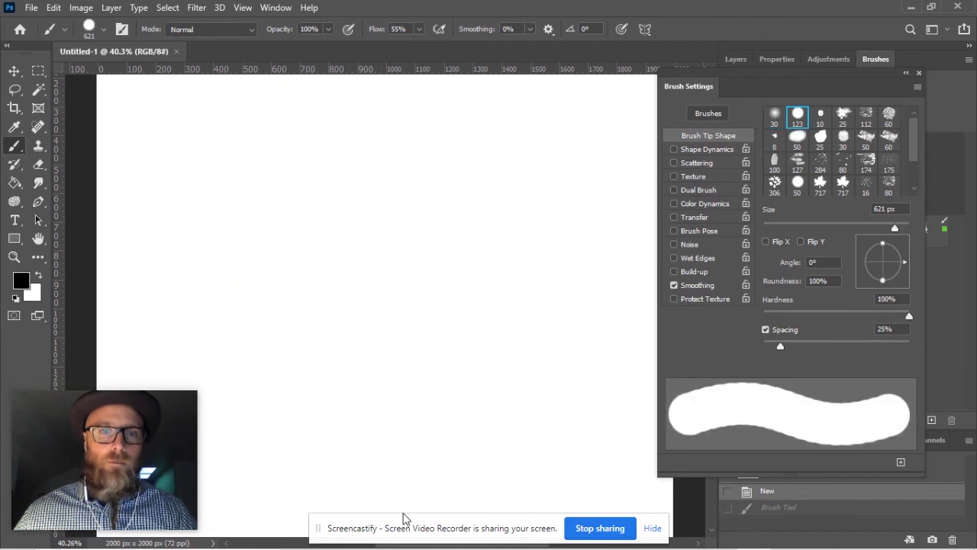
Paint a thin test stroke with the 10 px rough-edged tip and a broad one at 611 px, and undo both.
click(820, 114)
mouse_move(364, 173)
mouse_down()
mouse_move(243, 197)
mouse_move(320, 240)
mouse_move(317, 266)
mouse_up()
mouse_move(284, 206)
mouse_down()
mouse_move(418, 209)
mouse_move(367, 213)
mouse_move(477, 318)
mouse_move(489, 393)
mouse_up()
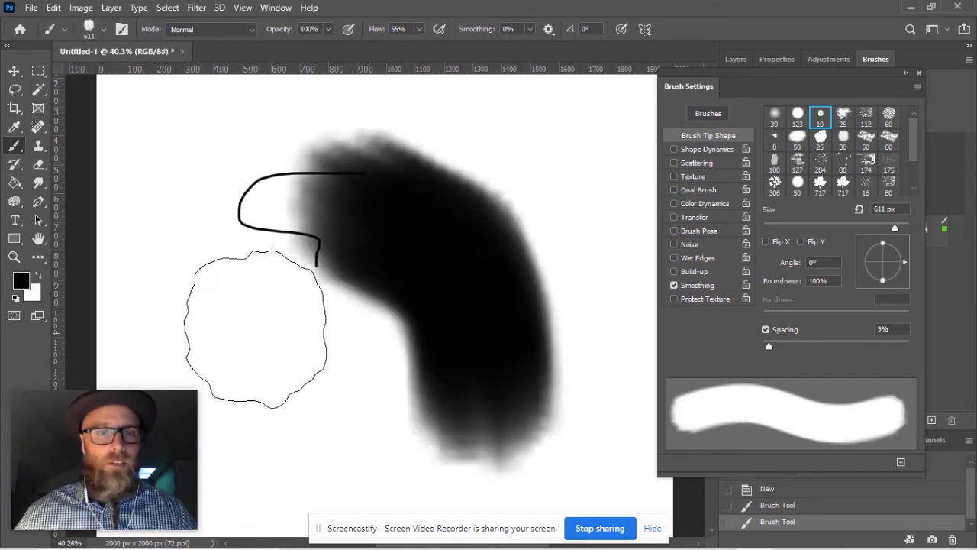
key(ctrl+z)
key(ctrl+z)
Paint a diagonal stroke and a single stamp with the 611 px rough-edged tip, undoing each one.
mouse_move(297, 205)
mouse_down()
mouse_move(518, 437)
mouse_move(500, 328)
mouse_up()
key(ctrl+z)
click(464, 288)
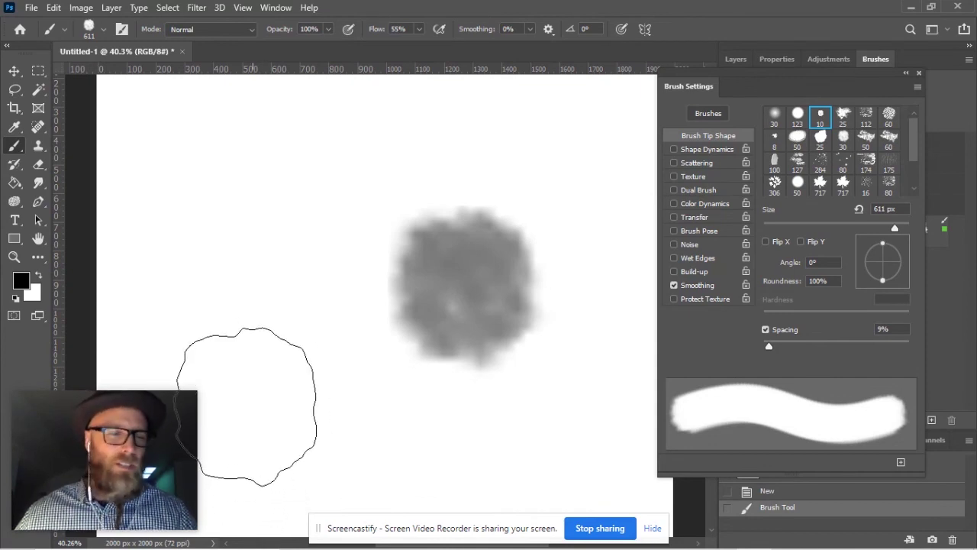
key(ctrl+z)
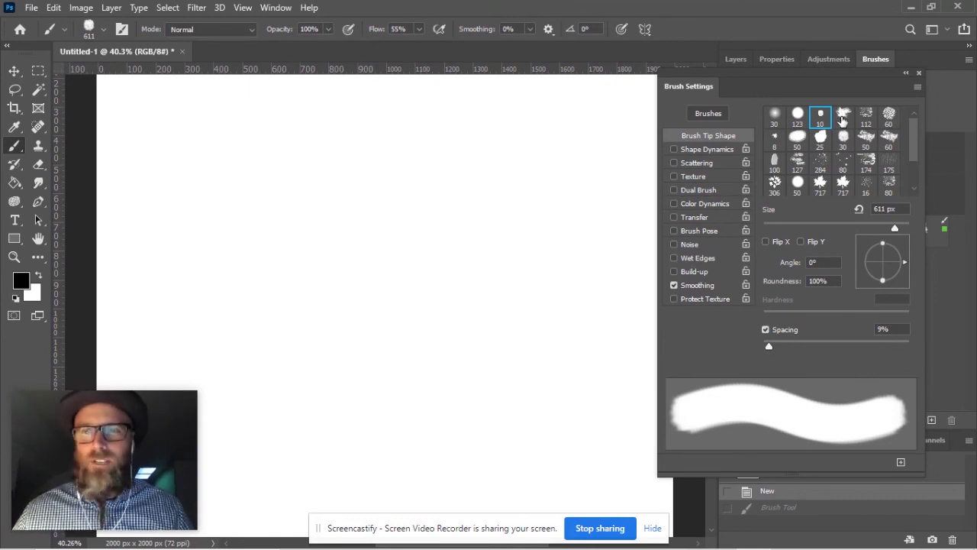
Choose the 25 px splatter tip, enlarge it to 547 px and stamp it once near the middle of the canvas.
click(843, 119)
drag(265, 180, 347, 183)
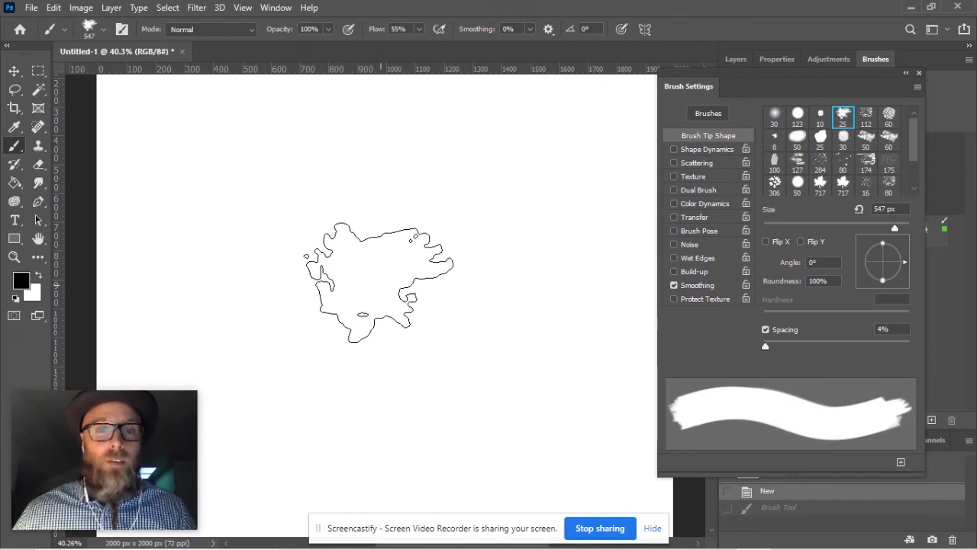
click(378, 282)
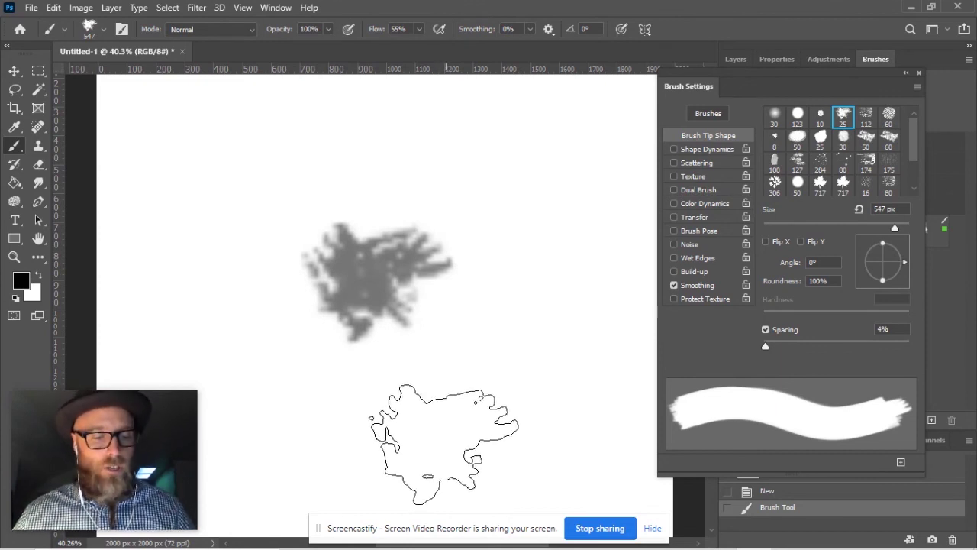
Choose the 112 px dry bristle tip, enlarge it to 594 px and stamp it once in the canvas's upper-left area.
click(867, 118)
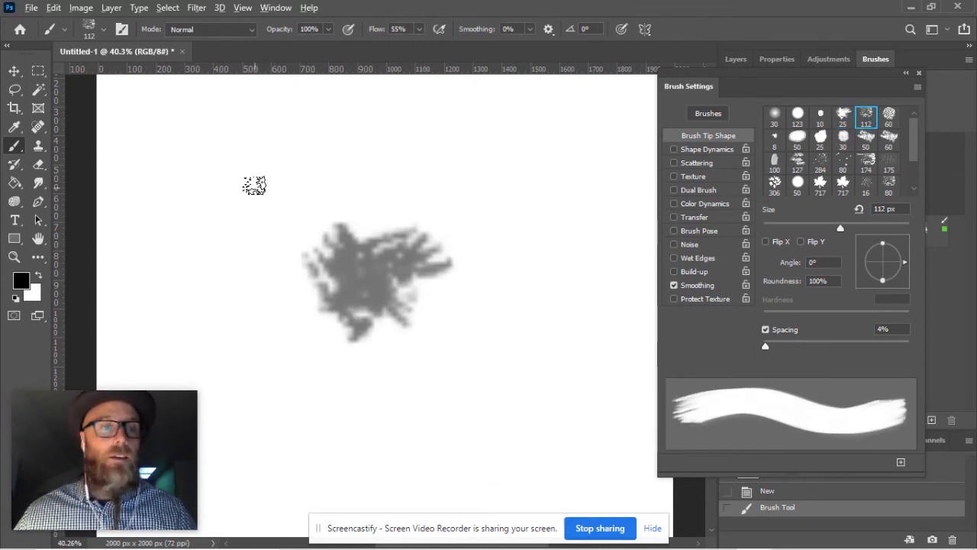
key(alt)
drag(255, 187, 335, 192)
click(238, 174)
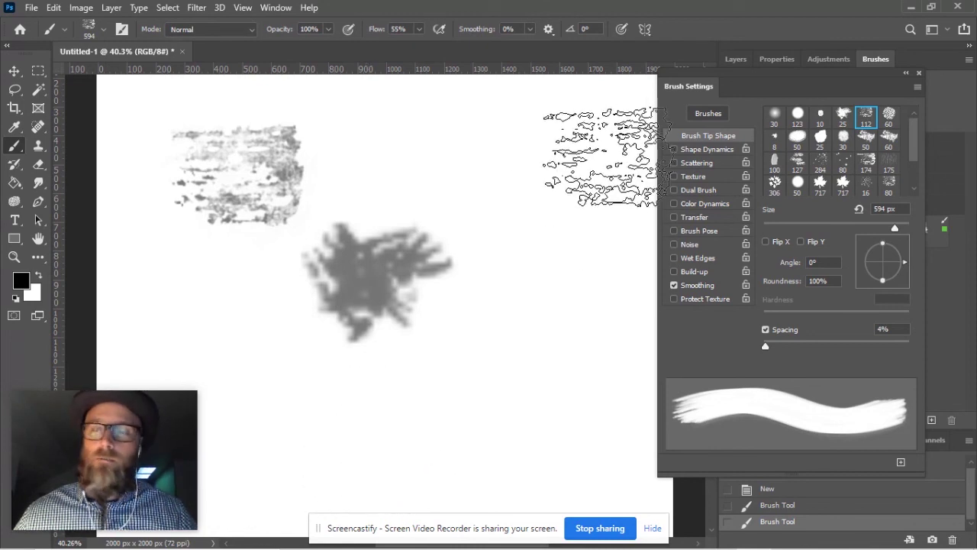
Stamp the 60 px textured round tip once at 572 px in the canvas's upper-right area, and undo all three stamps.
click(889, 116)
drag(329, 208, 405, 219)
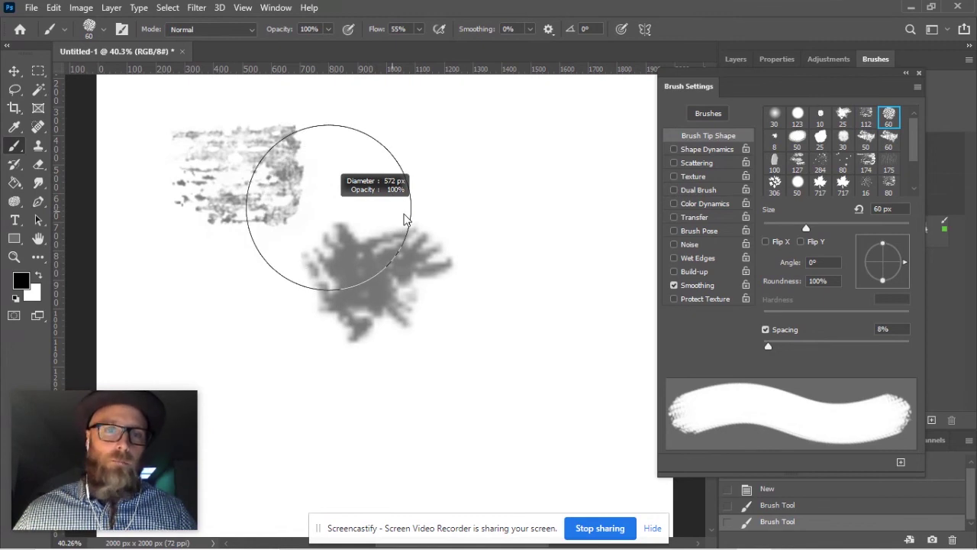
click(501, 174)
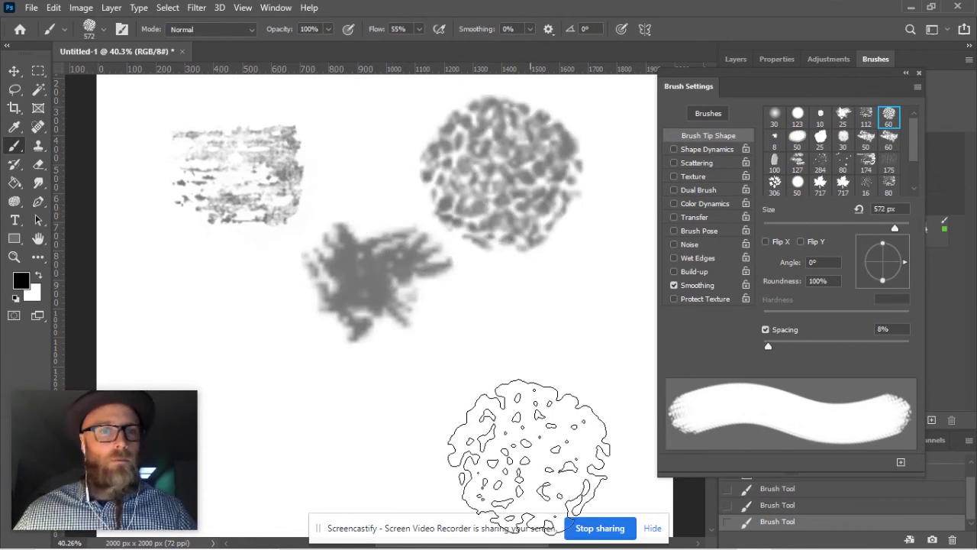
key(ctrl+z)
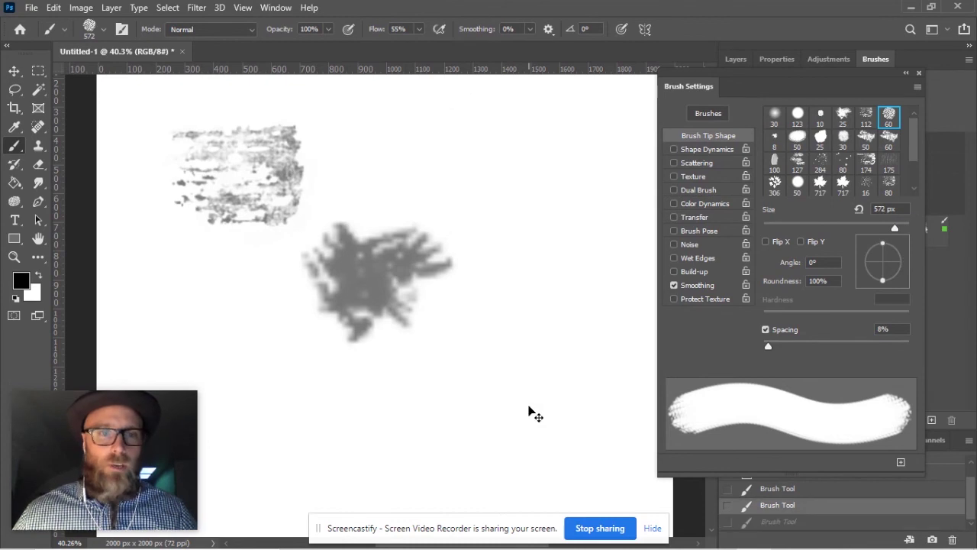
key(ctrl+z)
key(ctrl+z)
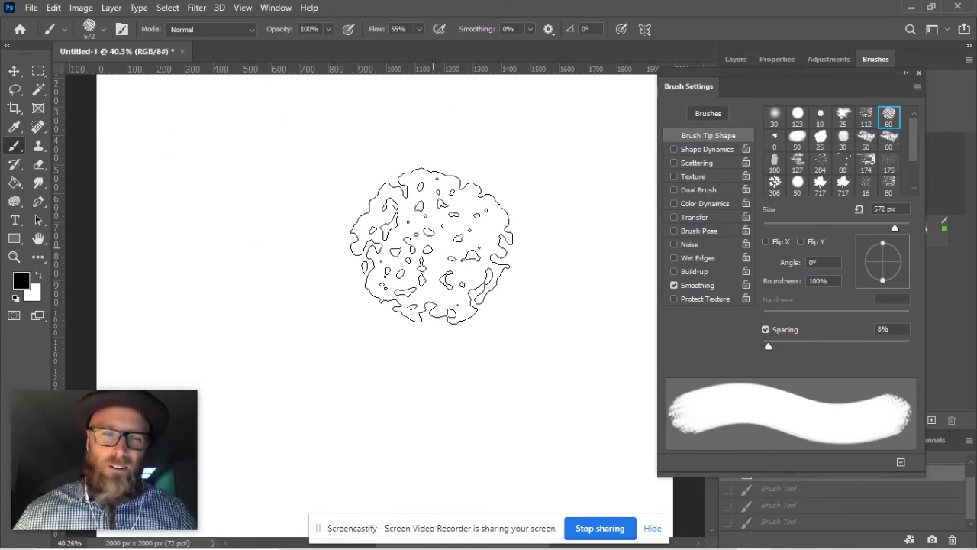
Reduce the textured round tip to 20 px, paint a zigzag test stroke and undo it.
drag(408, 273, 335, 271)
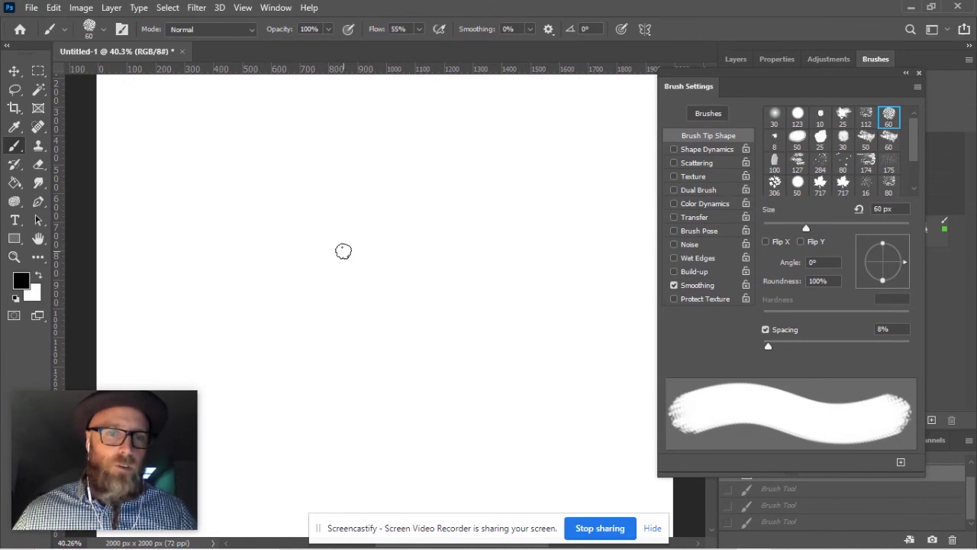
mouse_move(316, 237)
mouse_down()
mouse_move(346, 248)
mouse_move(406, 241)
mouse_up()
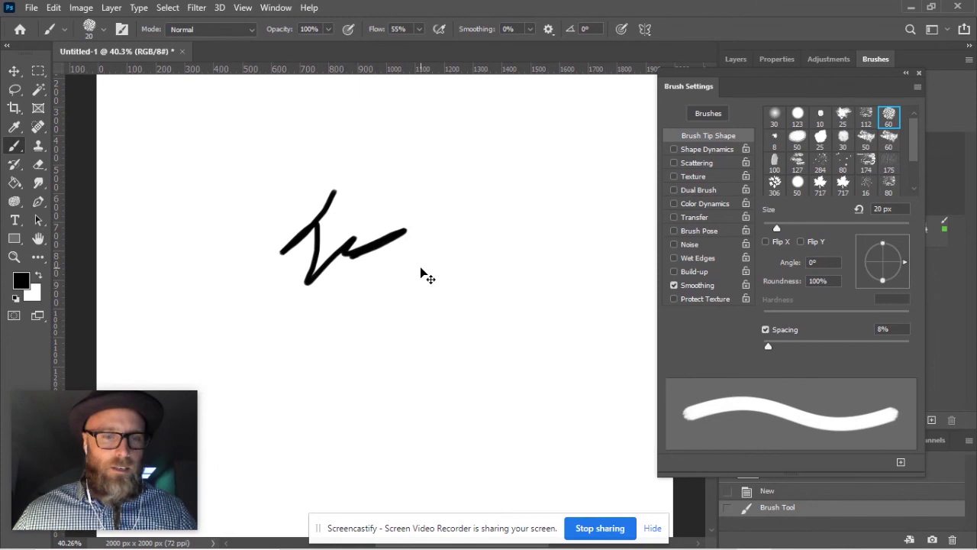
key(ctrl+z)
Paint a zigzag test stroke with the 112 px dry bristle tip and undo it.
click(865, 117)
mouse_move(366, 229)
mouse_down()
mouse_move(371, 264)
mouse_move(473, 271)
mouse_up()
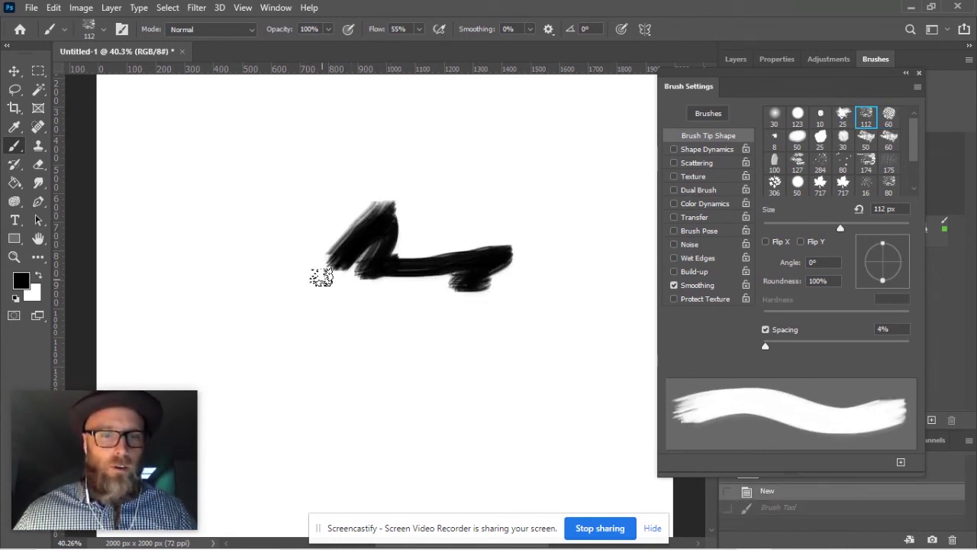
key(ctrl+z)
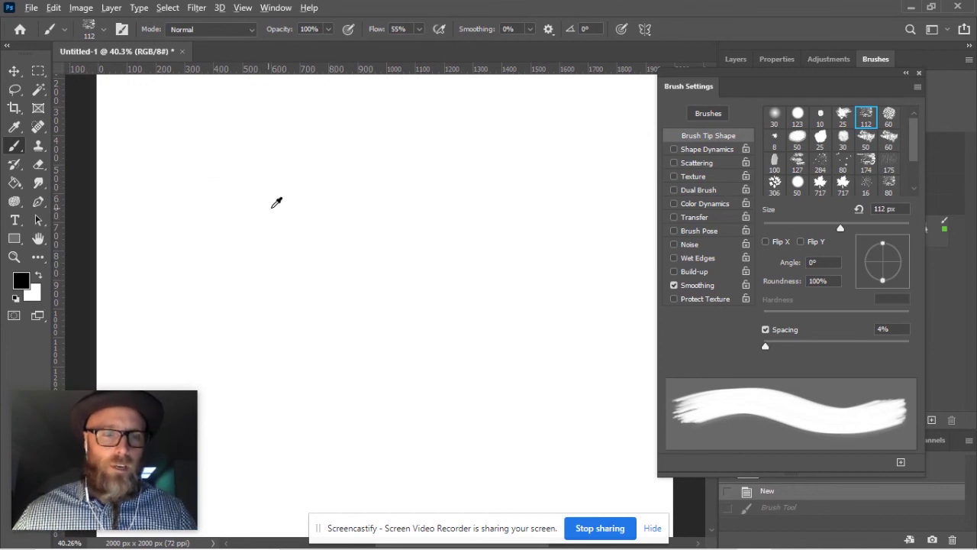
Paint long test strokes with the bristle tip at 152 px and the textured round tip up to 184 px, and undo them all.
mouse_move(277, 166)
mouse_down()
mouse_move(180, 280)
mouse_move(216, 272)
mouse_move(296, 286)
mouse_move(499, 120)
mouse_move(266, 437)
mouse_up()
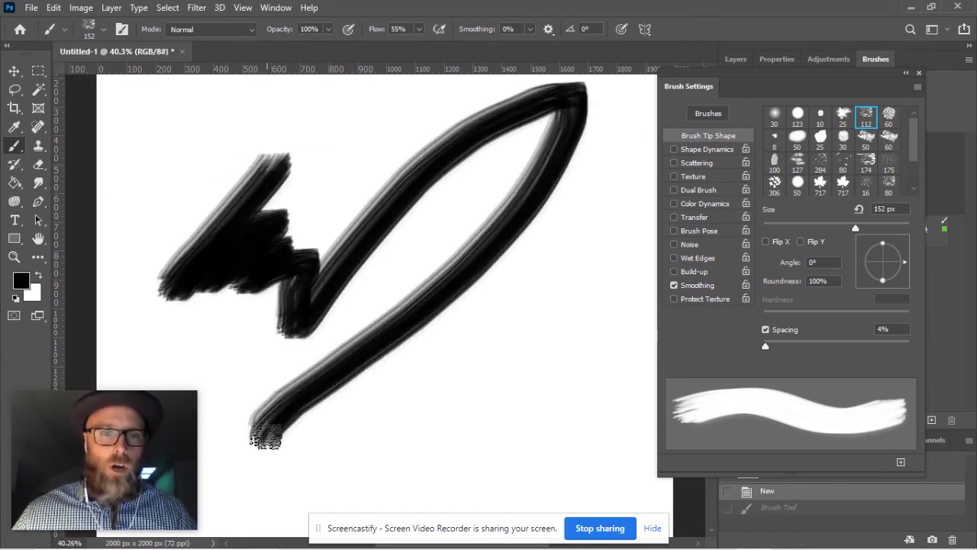
click(889, 116)
mouse_move(542, 272)
mouse_down()
mouse_move(474, 326)
mouse_move(419, 463)
mouse_move(490, 468)
mouse_move(603, 422)
mouse_move(645, 443)
mouse_up()
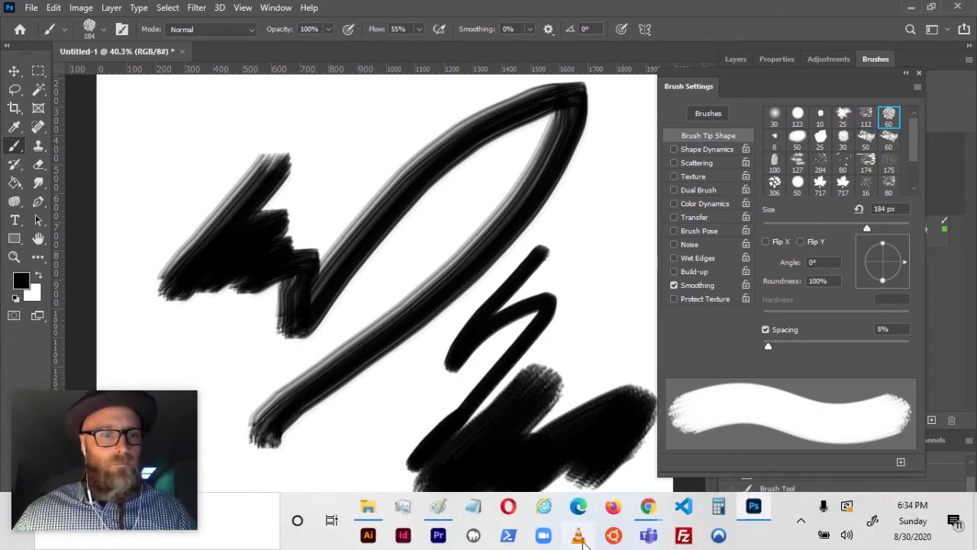
key(ctrl+z)
key(ctrl+z)
key(ctrl+z)
key(ctrl+z)
Choose the 123 px hard round tip, stamp a single dot in the canvas's upper-left area and undo it.
click(796, 116)
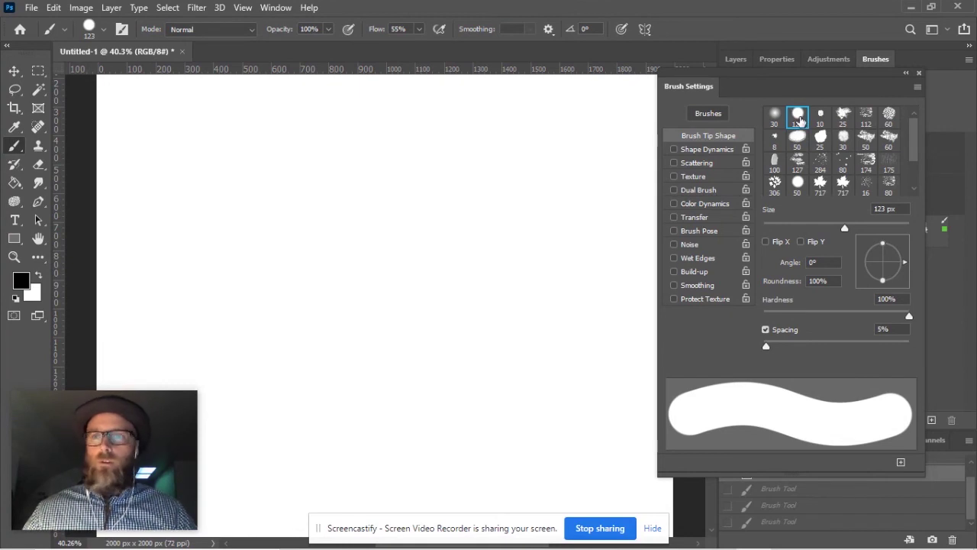
click(227, 190)
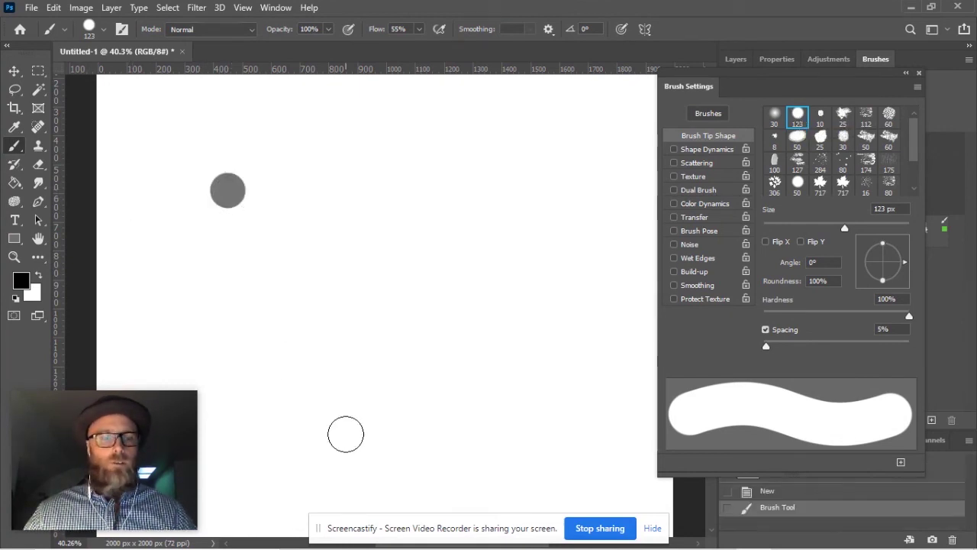
key(ctrl+z)
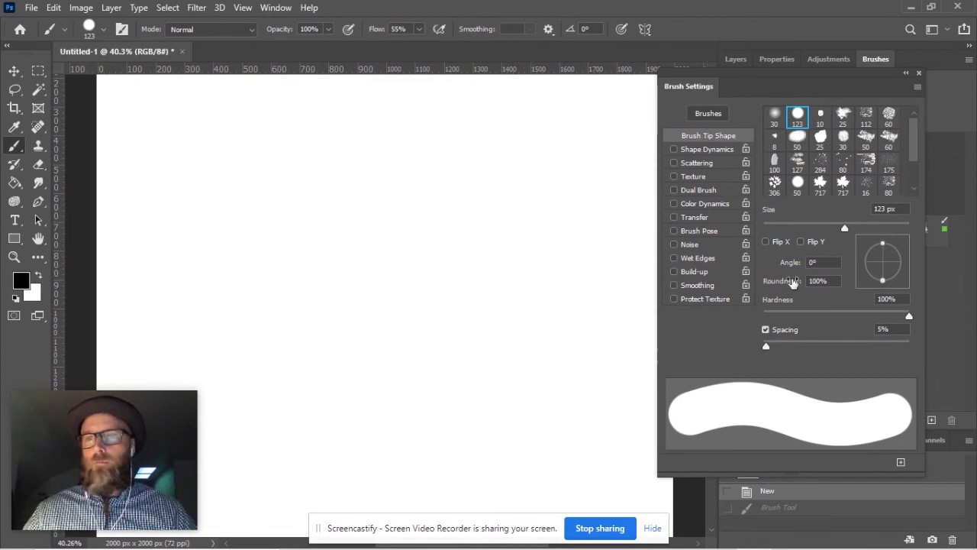
Resize the hard round tip to 89, 16 and 32 px, and switch to the 25 px splatter tip.
mouse_move(844, 228)
mouse_down()
mouse_move(800, 229)
mouse_move(827, 229)
mouse_up()
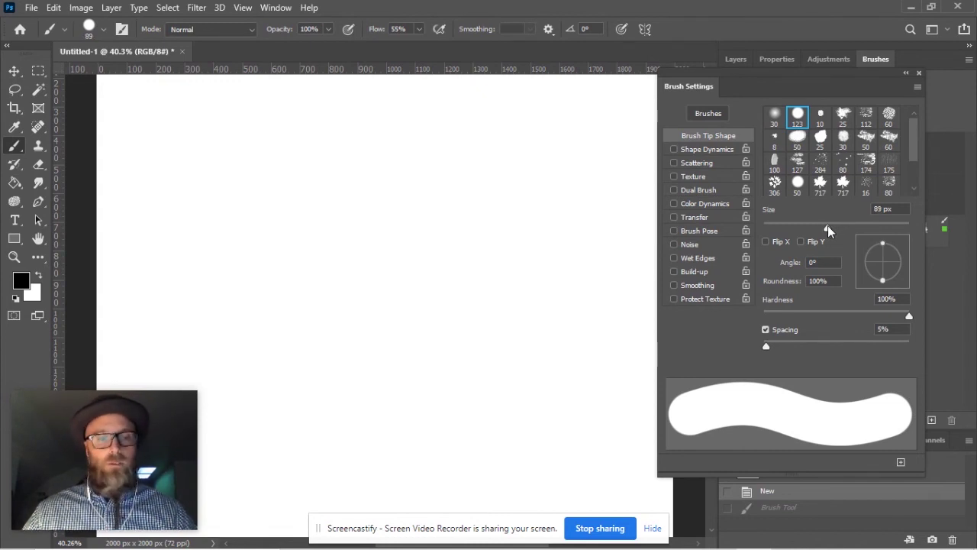
mouse_move(824, 226)
mouse_down()
mouse_move(794, 224)
mouse_move(843, 222)
mouse_move(774, 226)
mouse_up()
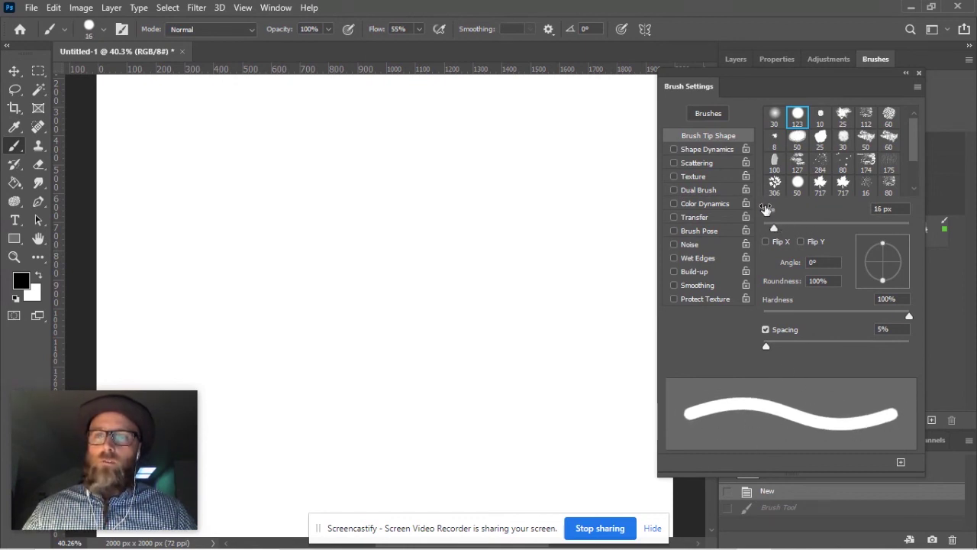
drag(772, 226, 786, 226)
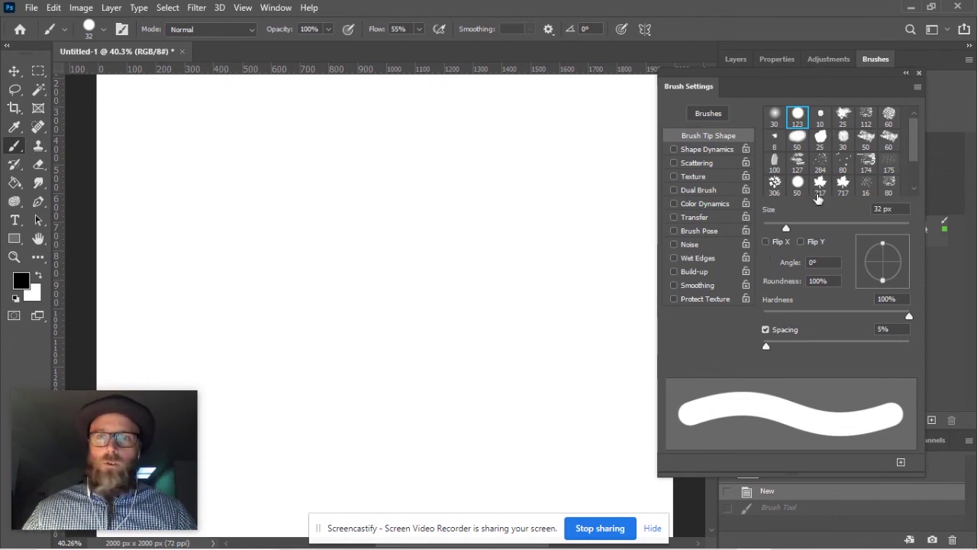
click(843, 116)
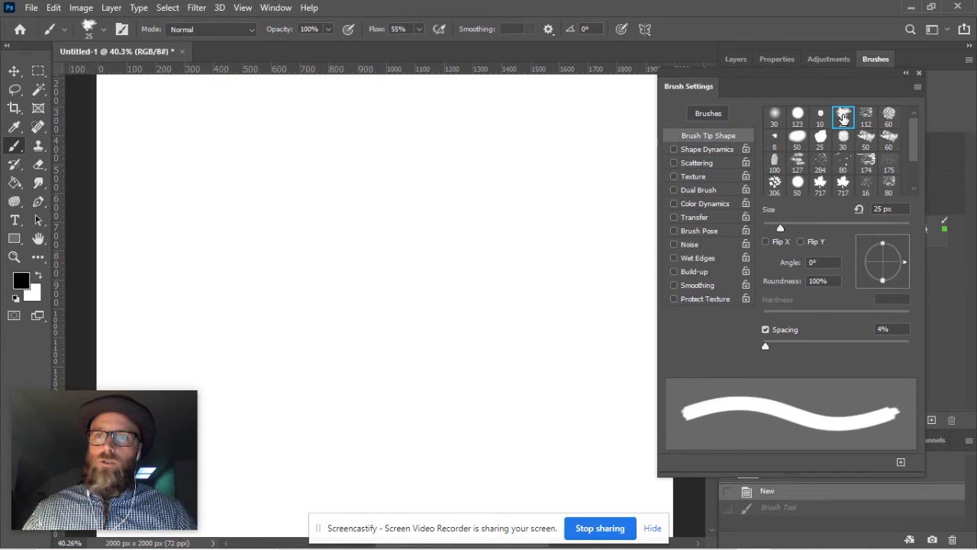
Enlarge the 112 px dry bristle tip to 385 px and stamp it once unflipped and once with Flip X in the canvas's upper-left area.
click(867, 116)
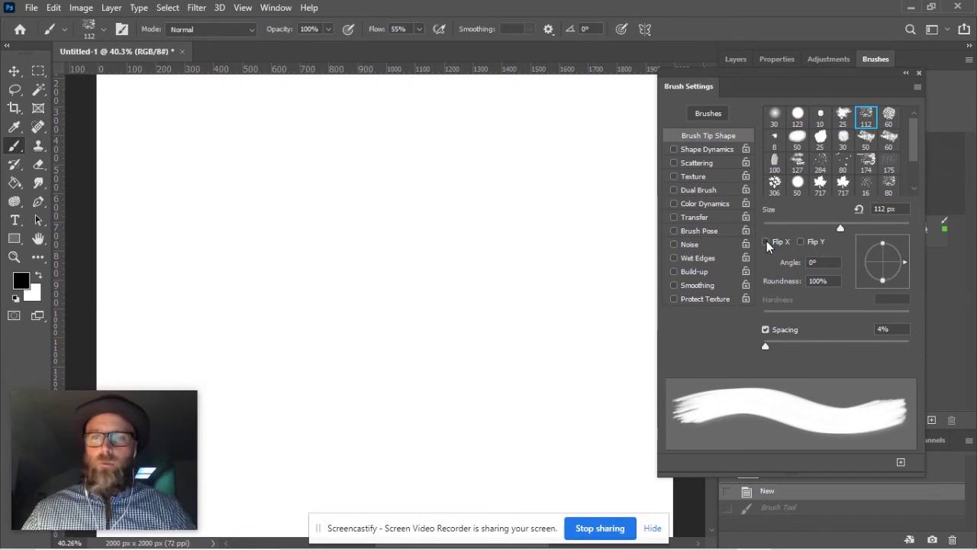
drag(357, 218, 400, 220)
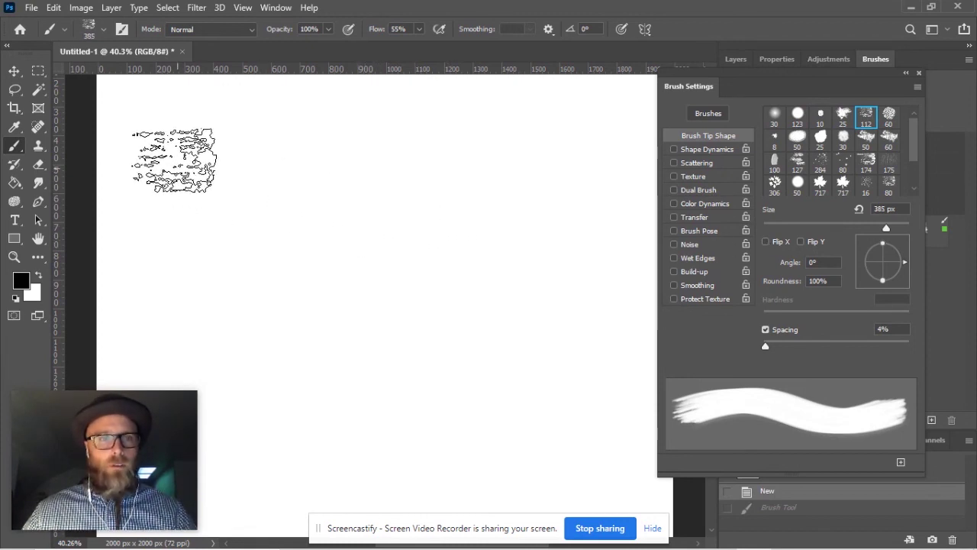
click(174, 160)
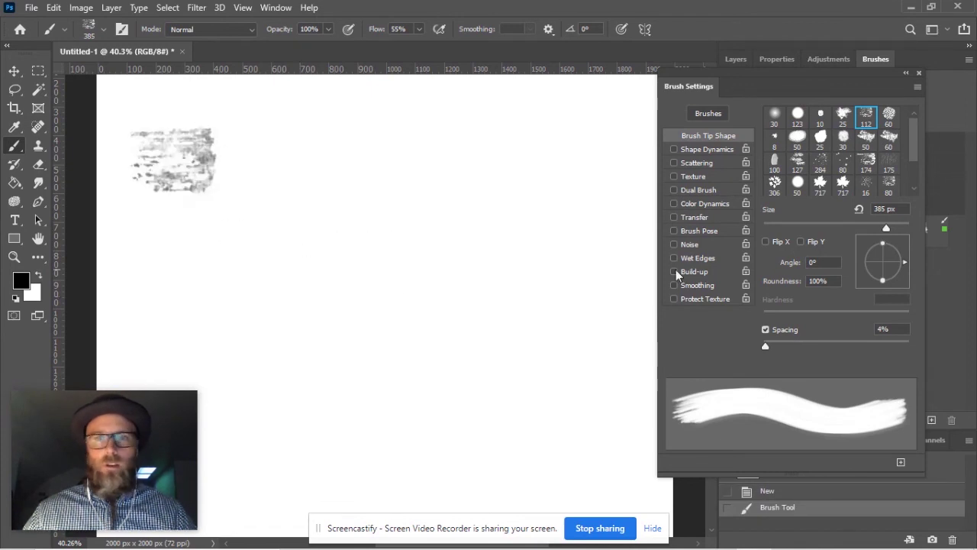
click(765, 241)
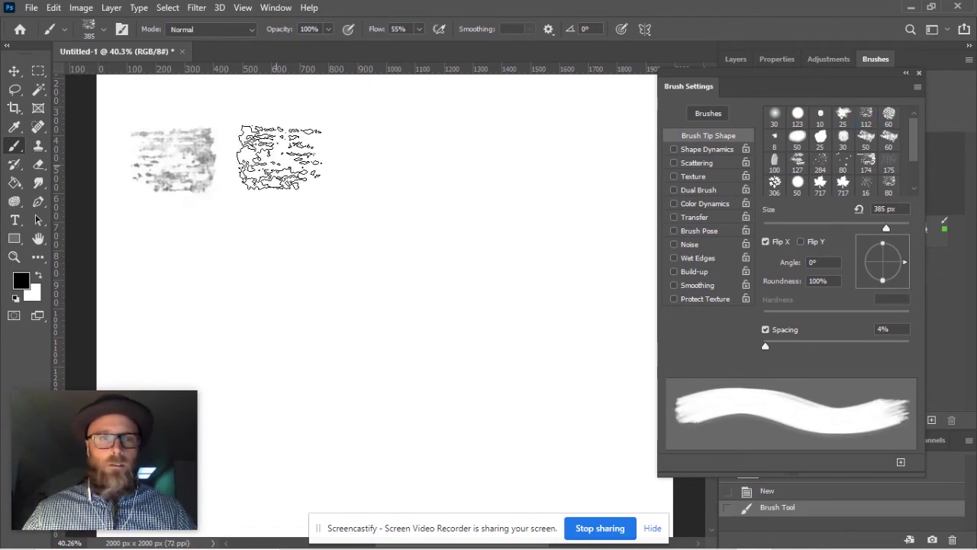
click(272, 160)
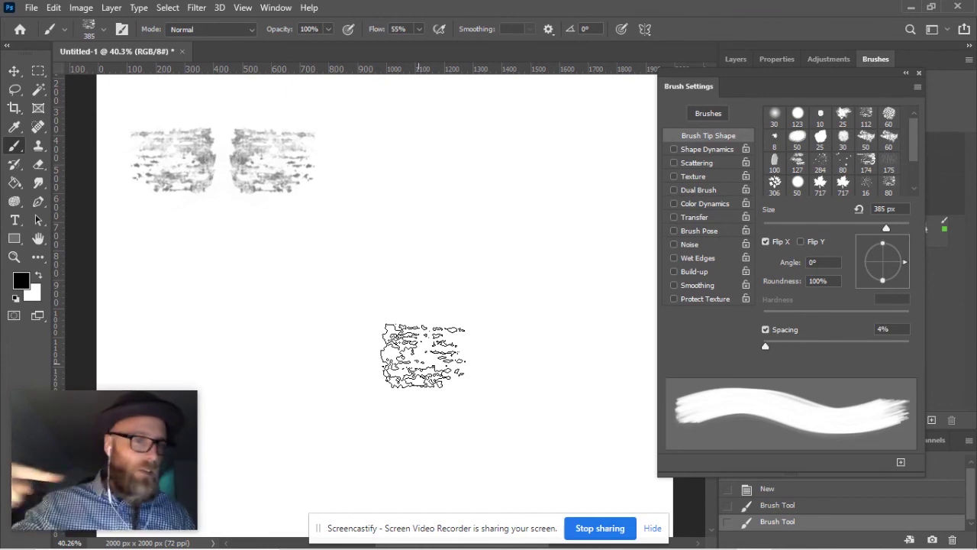
Extend the row with an unflipped stamp and a stamp using only Flip Y.
click(766, 241)
click(364, 162)
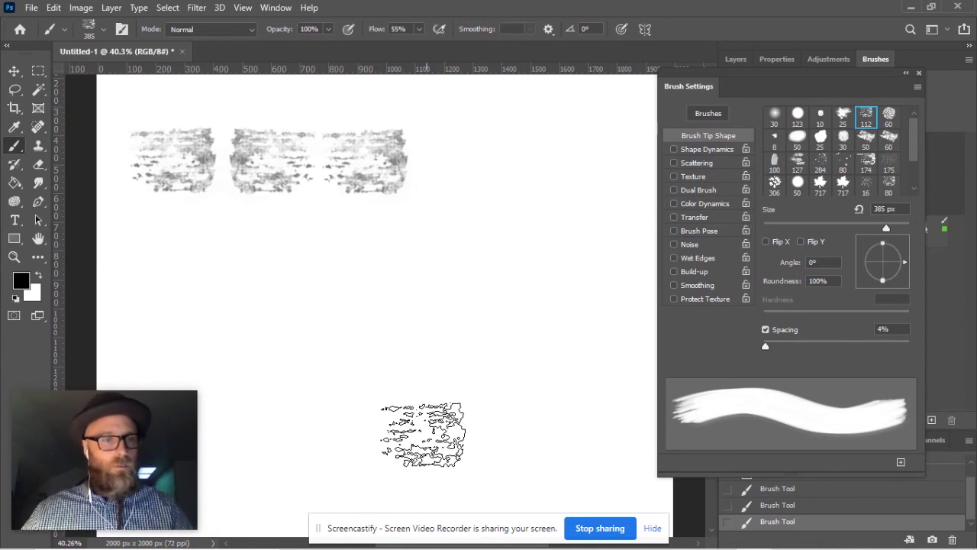
click(800, 241)
click(456, 162)
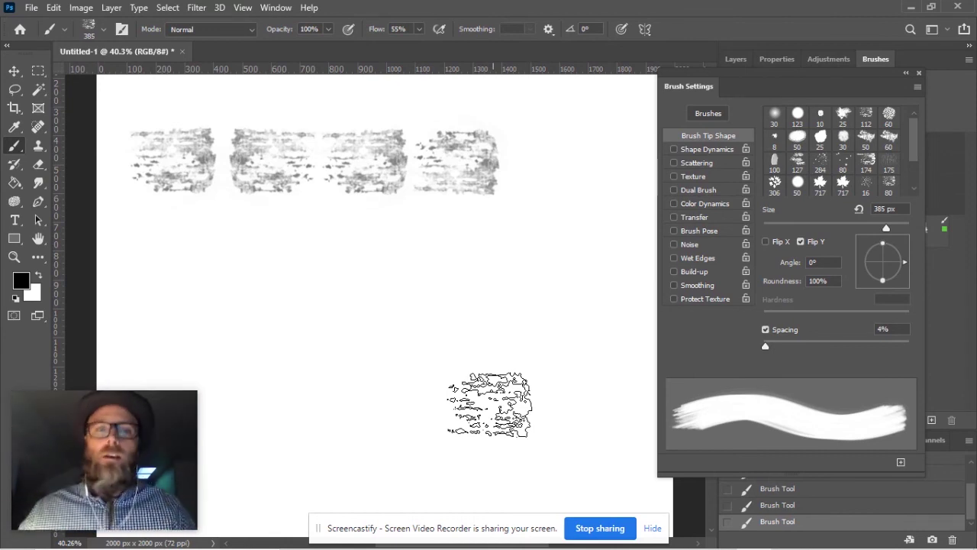
Stamp the tip with both Flip X and Flip Y below the first stamp, and turn both flips off.
click(765, 241)
click(165, 234)
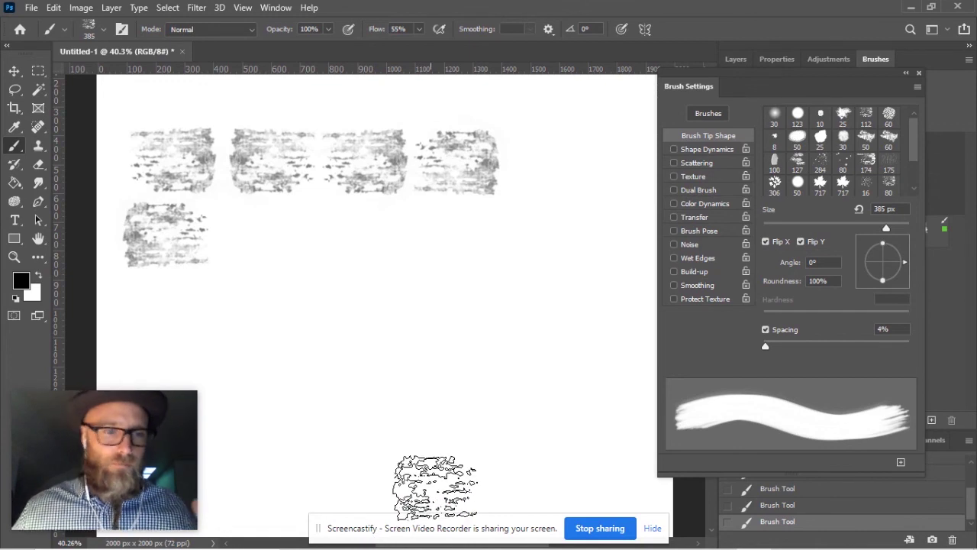
click(765, 241)
click(800, 241)
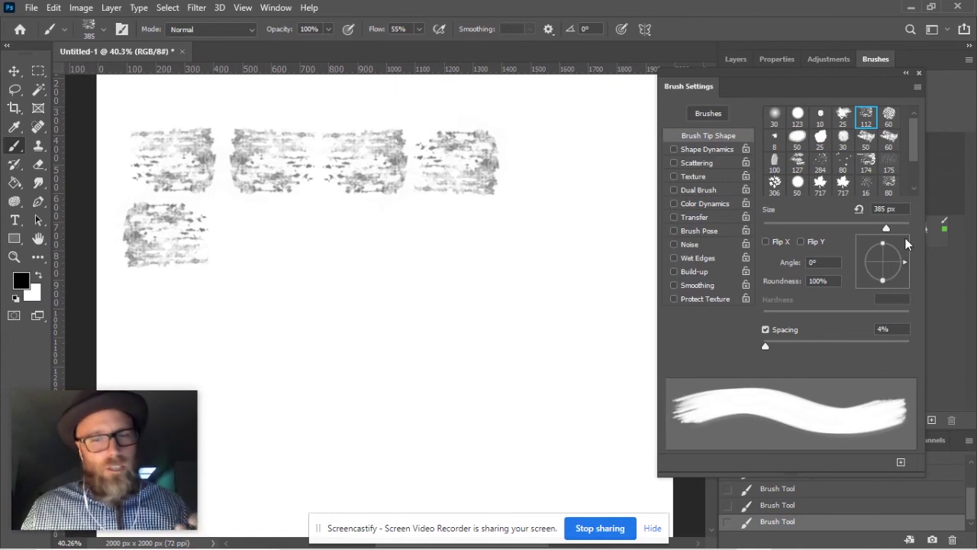
Stamp the tip in the second row at a 35° angle, and again beside it with the roundness reduced to 12%.
mouse_move(902, 259)
mouse_down()
mouse_move(897, 237)
mouse_move(893, 281)
mouse_move(898, 252)
mouse_up()
mouse_move(313, 229)
mouse_down()
mouse_move(294, 266)
mouse_move(277, 251)
mouse_move(273, 266)
mouse_move(252, 267)
mouse_up()
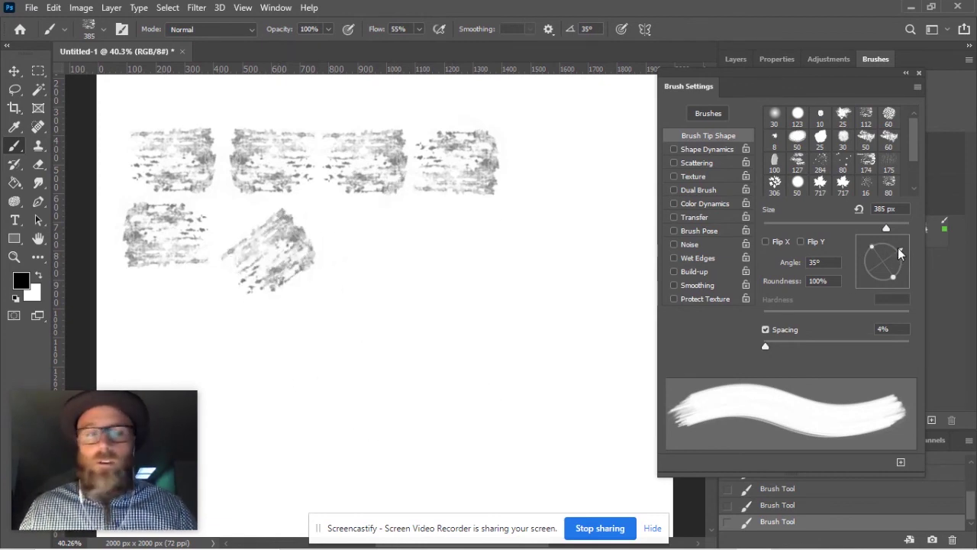
drag(893, 274, 884, 265)
click(367, 245)
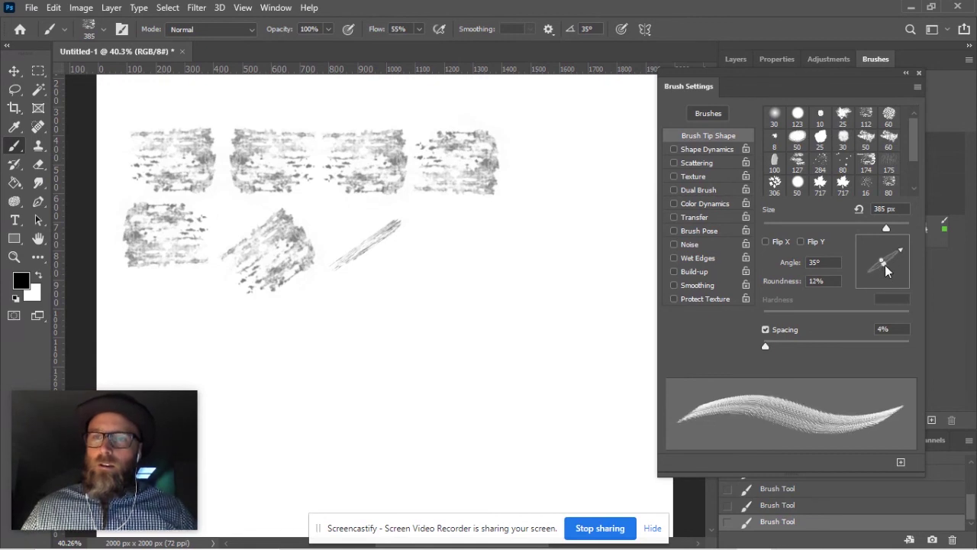
drag(883, 266, 882, 264)
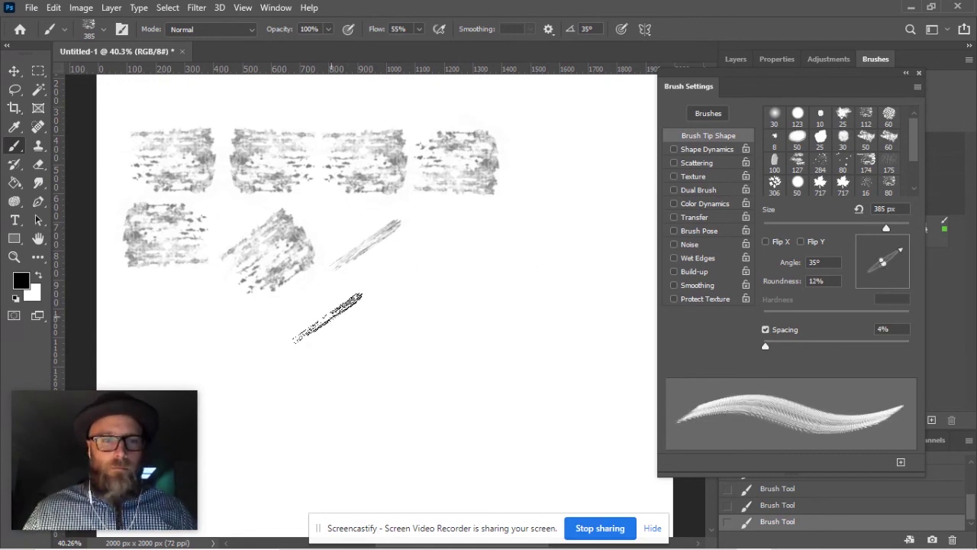
Paint curved test strokes with the flattened 35° tip in the canvas's empty lower area and undo them.
mouse_move(306, 328)
mouse_down()
mouse_move(361, 298)
mouse_move(391, 261)
mouse_move(403, 274)
mouse_move(369, 409)
mouse_move(313, 481)
mouse_up()
mouse_move(356, 347)
mouse_down()
mouse_move(431, 296)
mouse_move(478, 244)
mouse_move(506, 239)
mouse_move(520, 293)
mouse_move(491, 369)
mouse_move(403, 360)
mouse_up()
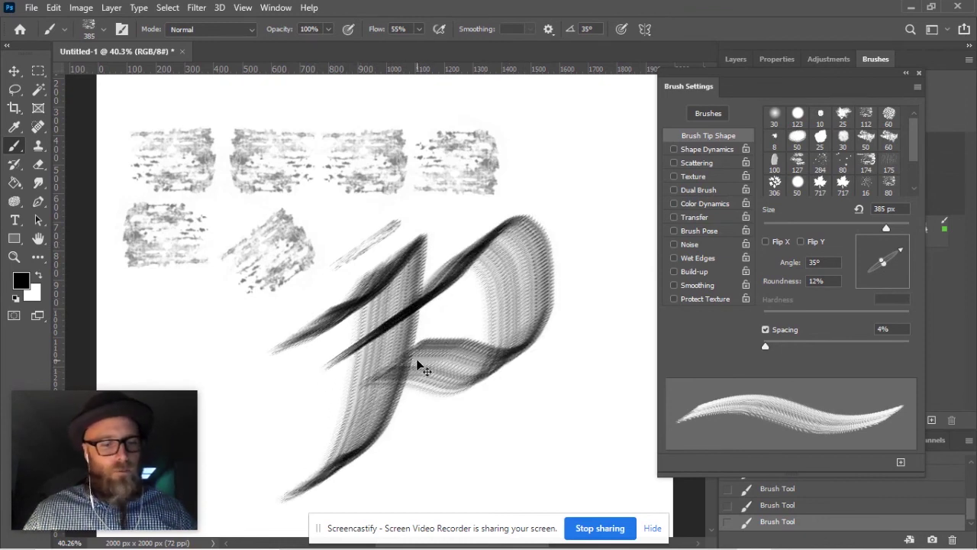
key(ctrl+z)
key(ctrl+z)
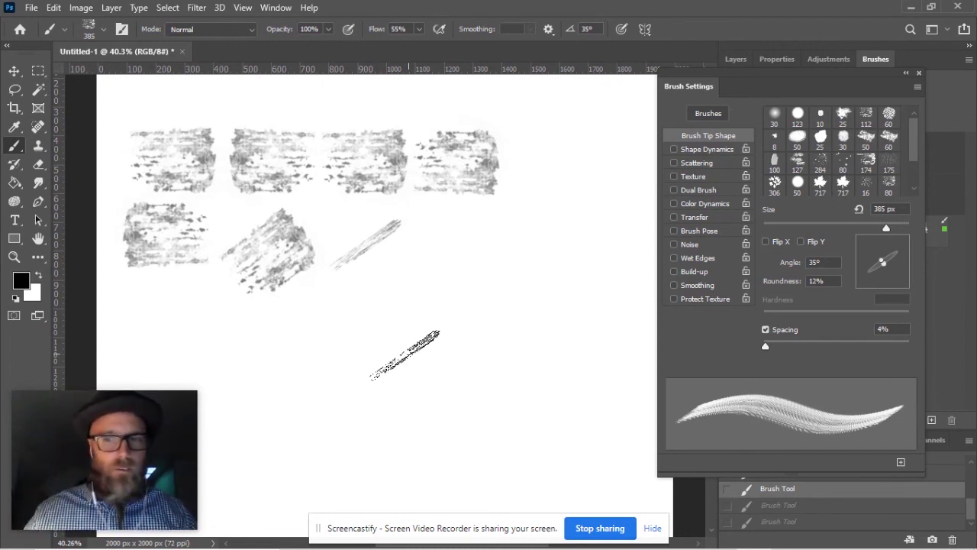
Set the brush tip's angle to 45° and its roundness to 50%.
double_click(834, 262)
text(45)
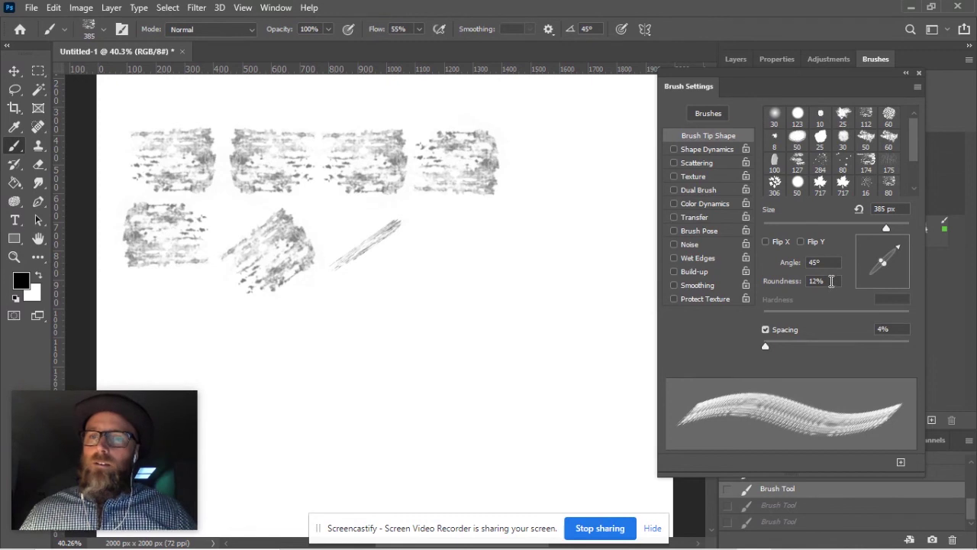
drag(831, 281, 753, 283)
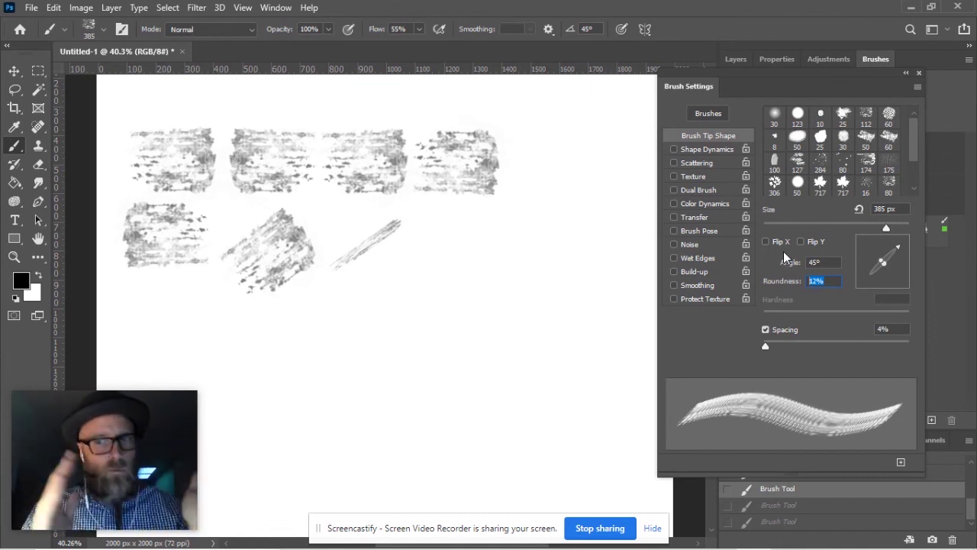
text(50)
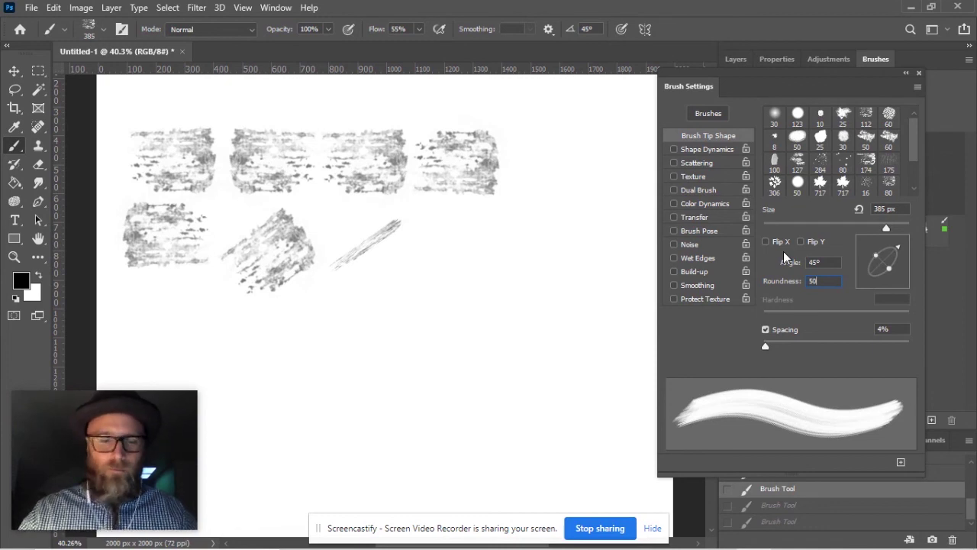
Try the tip's roundness at 100% and 80%, and restore it to 100%.
key(BackSpace)
key(BackSpace)
text(100)
key(Return)
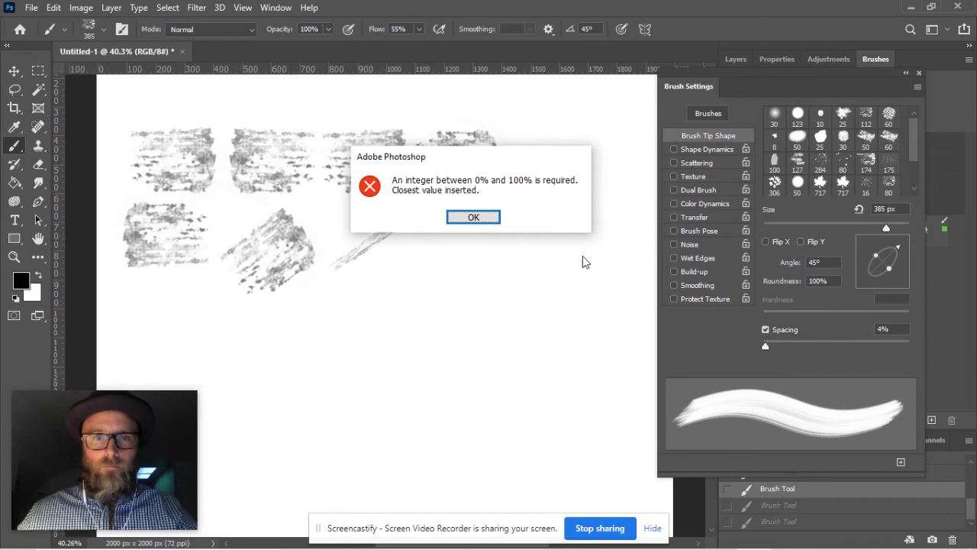
click(488, 218)
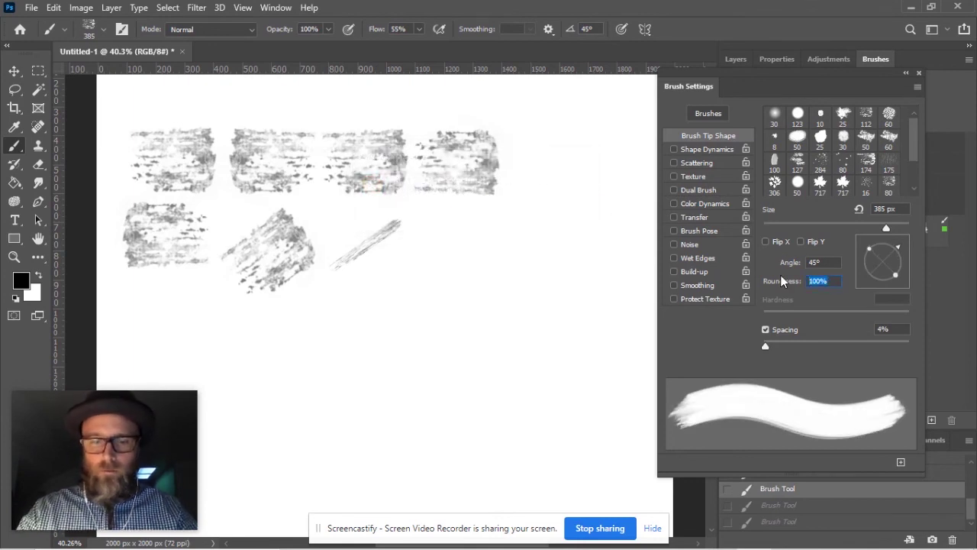
text(80)
key(Return)
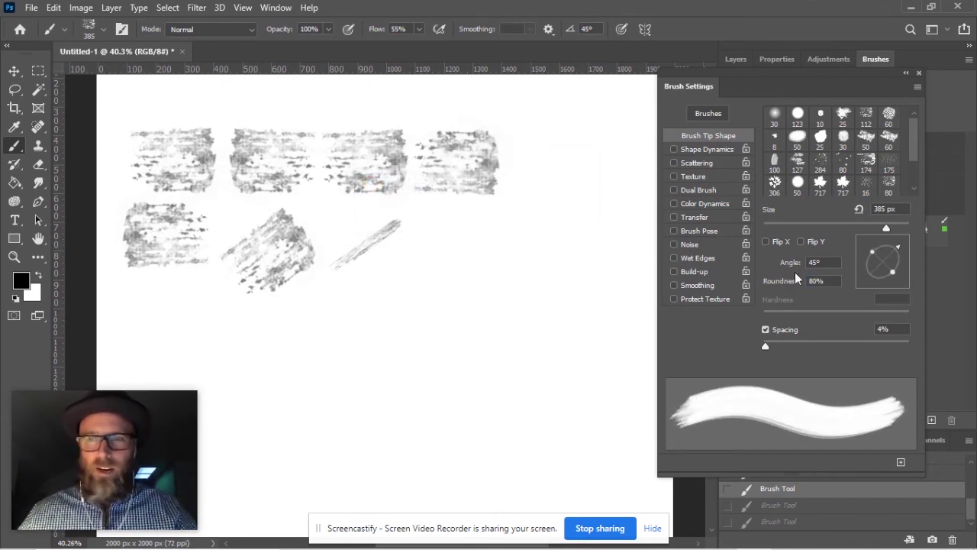
click(824, 281)
text(1)
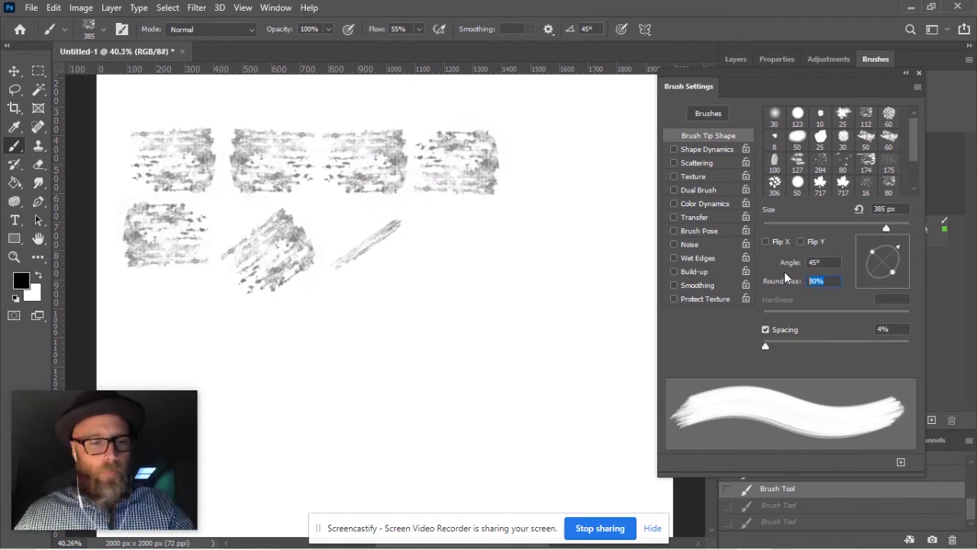
text(00)
key(Return)
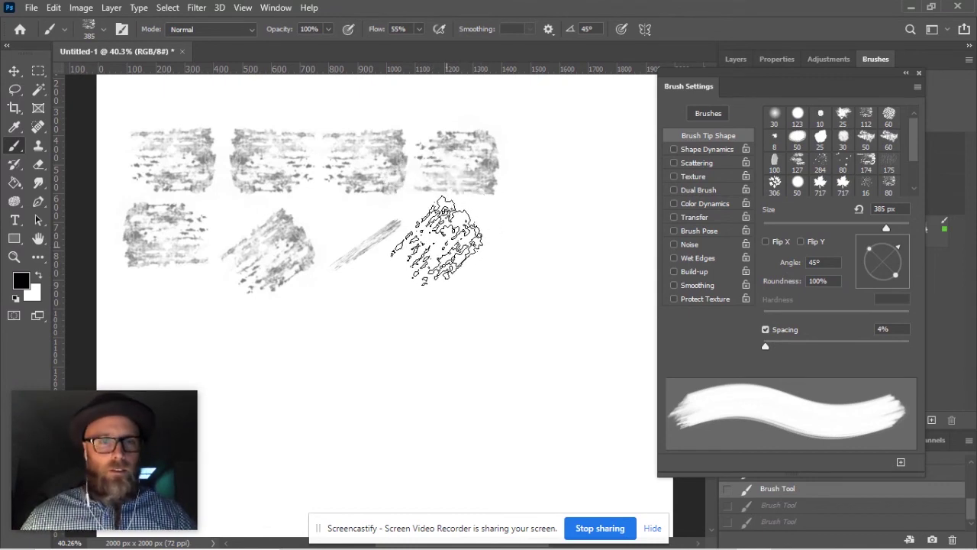
Shrink the bristle tip to 47 px, paint a straight line and a second test stroke below the stamps, and undo both.
scroll(437, 240, down, 5)
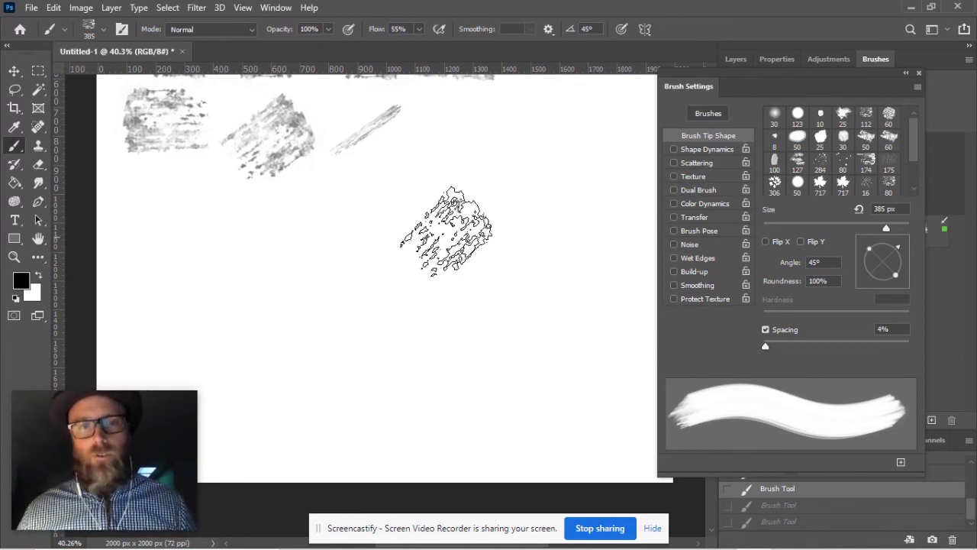
drag(259, 244, 205, 255)
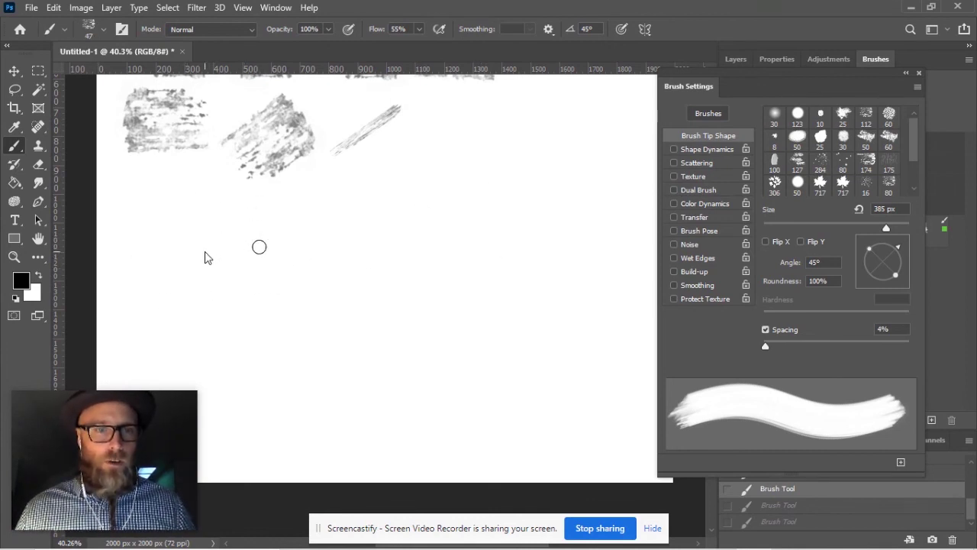
drag(139, 248, 473, 247)
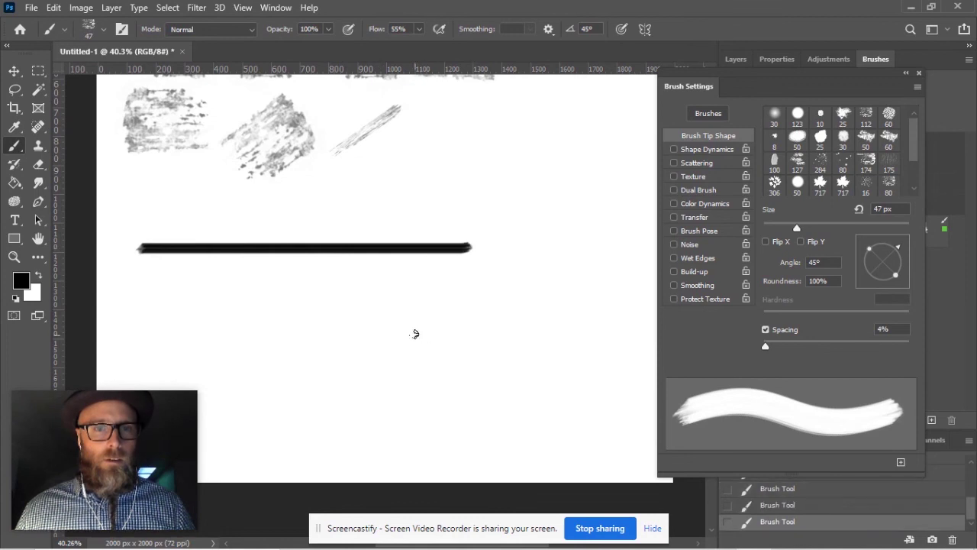
mouse_move(202, 277)
mouse_down()
mouse_move(290, 260)
mouse_move(488, 192)
mouse_move(525, 215)
mouse_move(493, 287)
mouse_move(377, 320)
mouse_move(281, 382)
mouse_move(348, 397)
mouse_up()
key(ctrl+z)
key(ctrl+z)
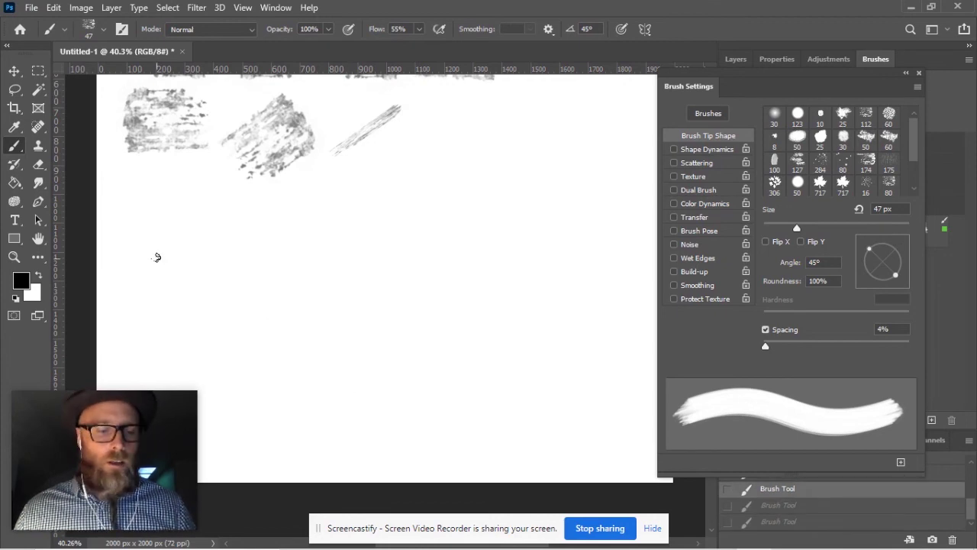
Enlarge the bristle tip to 763 px and replace the broad test stroke painted at 4% spacing with one at 1% spacing.
alt+right_click(154, 259)
mouse_move(153, 259)
mouse_down()
mouse_move(258, 257)
mouse_move(185, 287)
mouse_move(465, 298)
mouse_up()
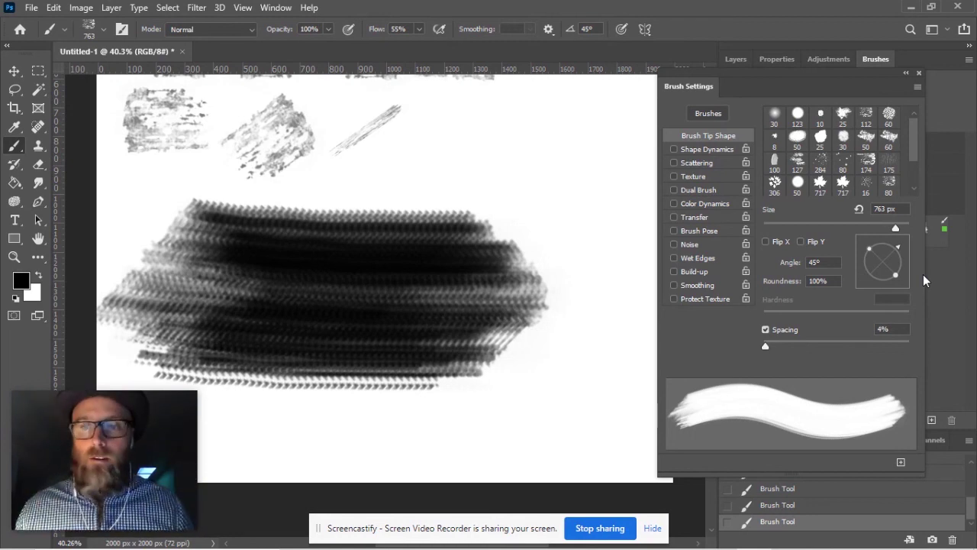
drag(767, 344, 757, 348)
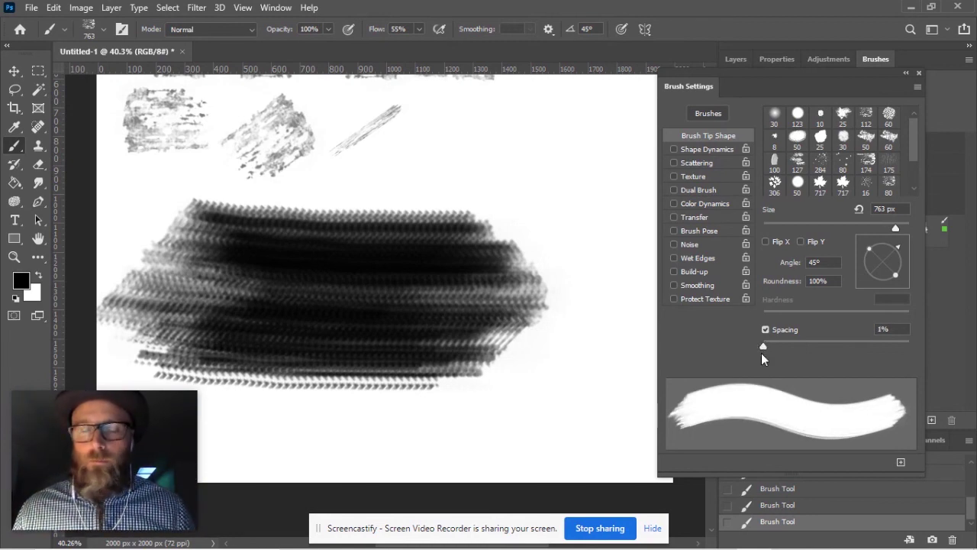
key(ctrl+z)
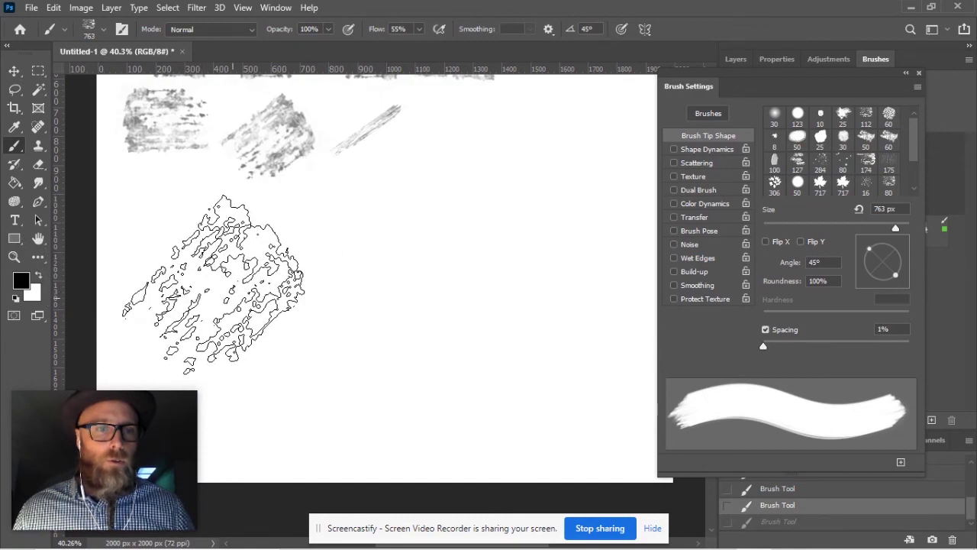
mouse_move(211, 299)
mouse_down()
mouse_move(261, 283)
mouse_move(492, 299)
mouse_up()
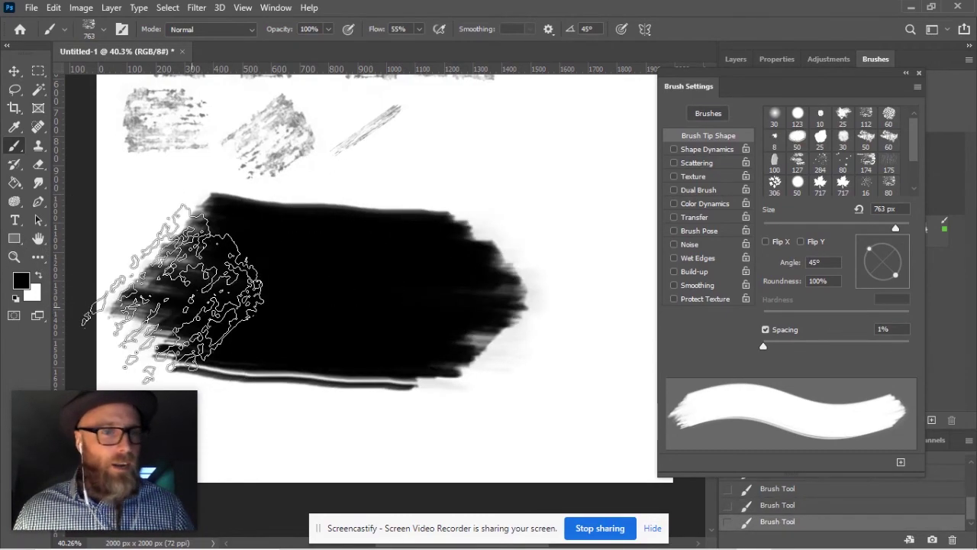
Examine the broad stroke's left edge up close for gaps between the tip impressions at 1% spacing.
scroll(138, 302, up, 4)
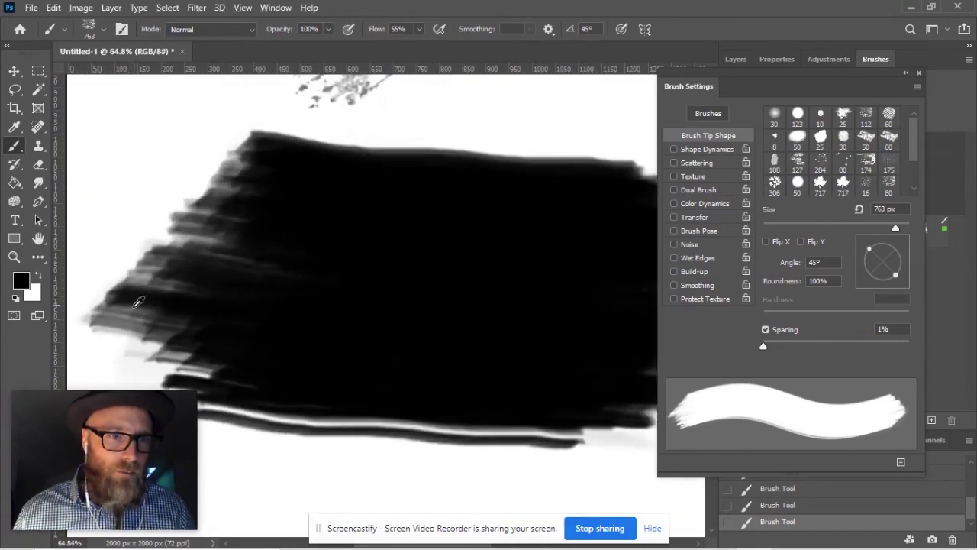
scroll(138, 302, up, 2)
mouse_move(130, 338)
mouse_down()
mouse_move(295, 323)
mouse_move(321, 306)
mouse_up()
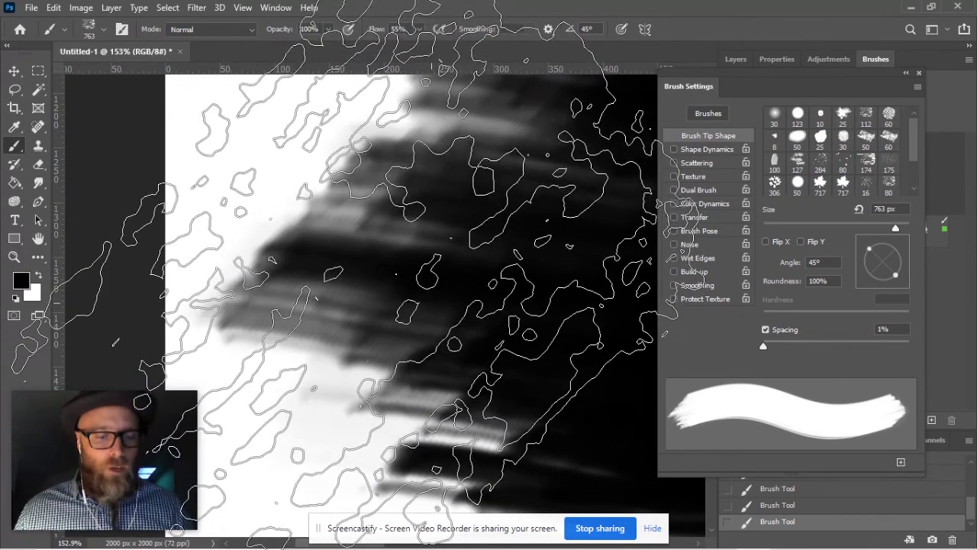
key(space)
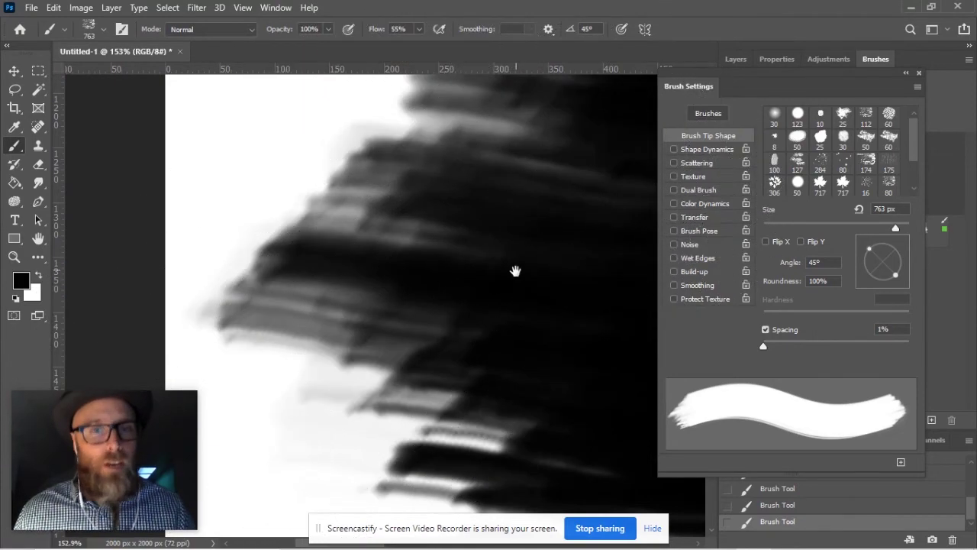
drag(515, 271, 514, 227)
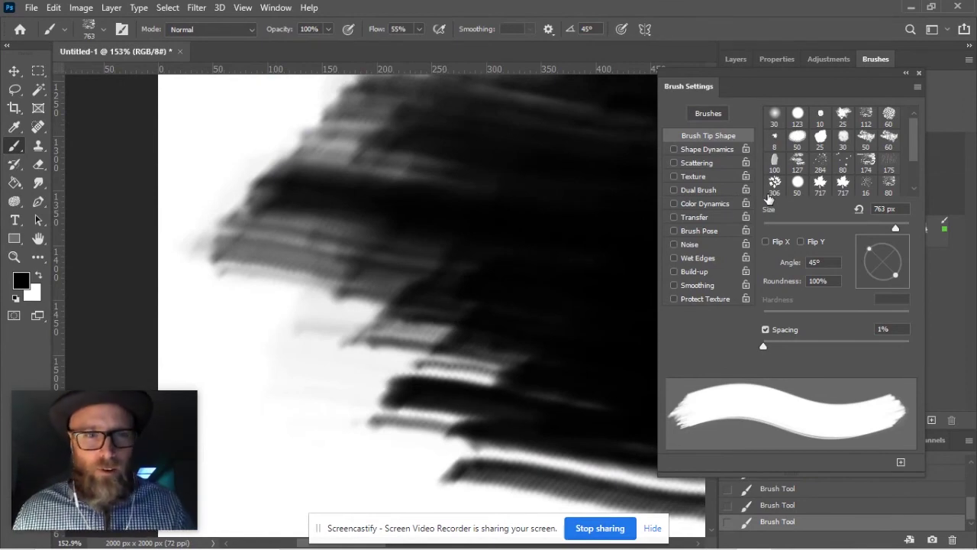
scroll(339, 268, up, 5)
scroll(336, 272, down, 2)
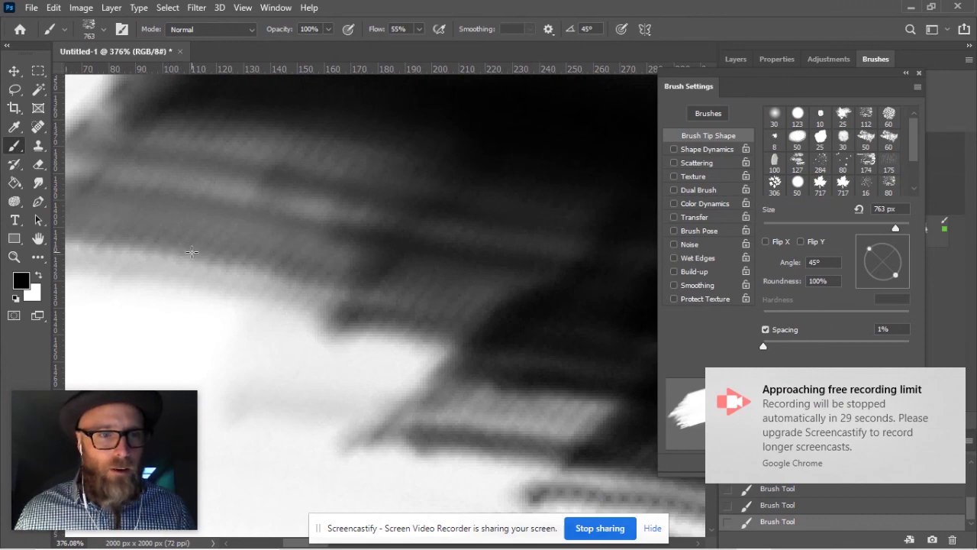
Undo the broad stroke painted at 1% spacing.
scroll(447, 321, down, 5)
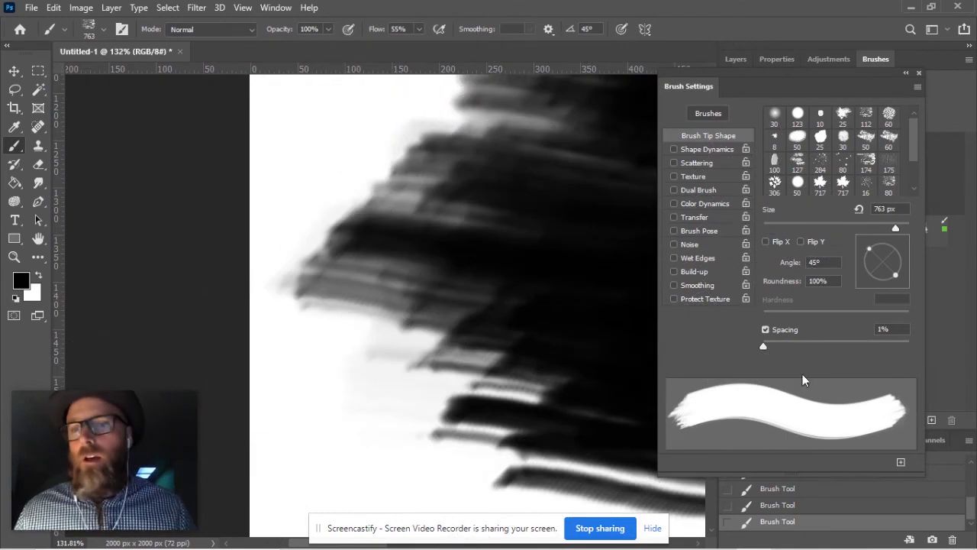
scroll(453, 328, down, 5)
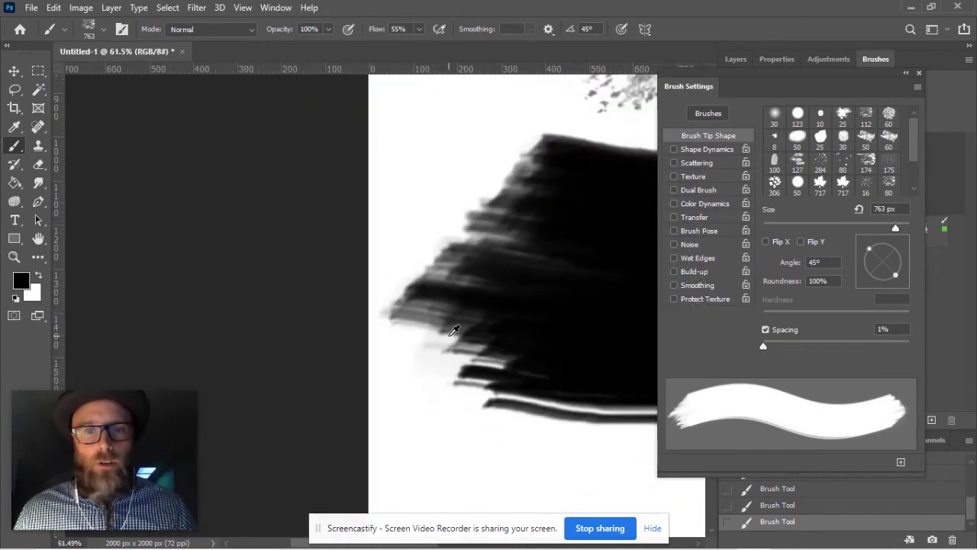
mouse_move(527, 326)
mouse_down()
mouse_move(285, 333)
mouse_move(299, 342)
mouse_up()
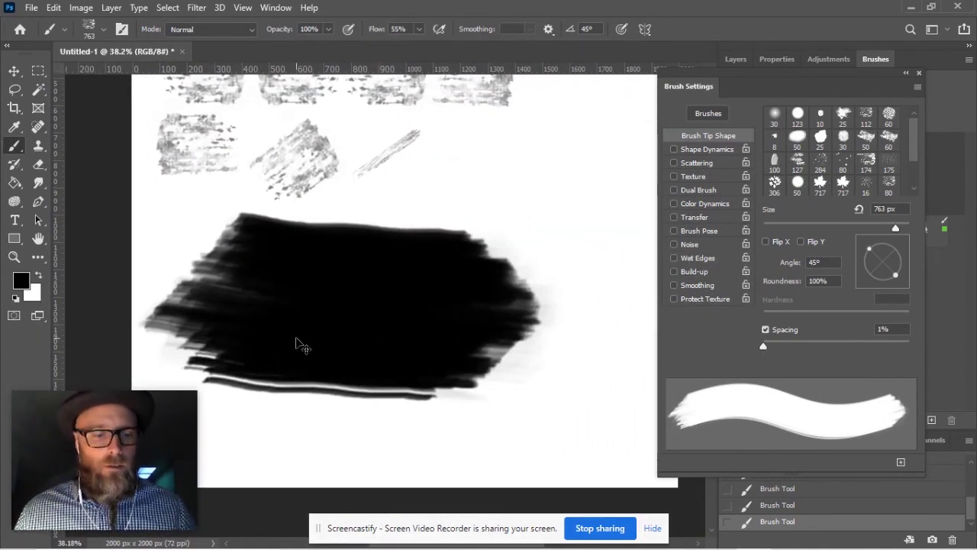
key(ctrl+z)
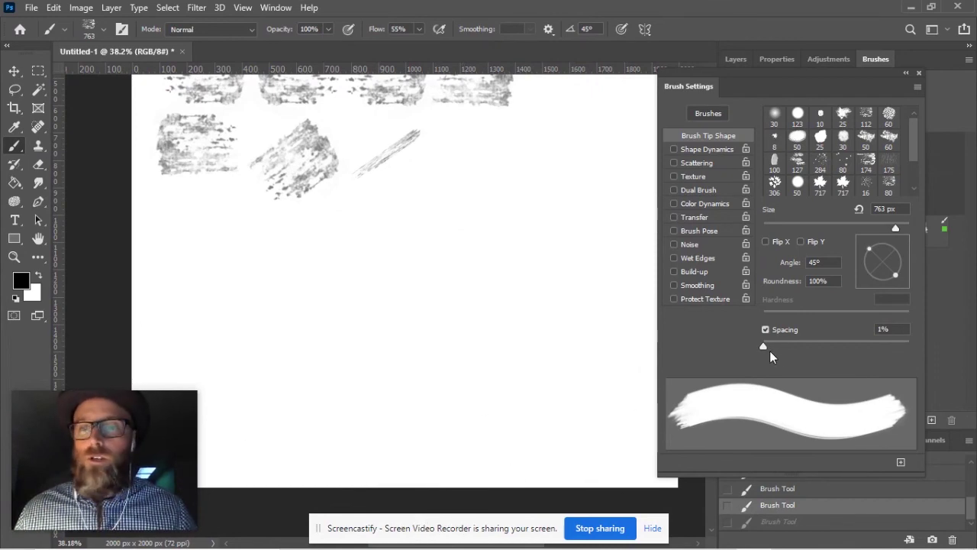
Set the spacing to 100%, reduce the tip to 522 px and paint a horizontal row of impressions below the stamps.
click(882, 329)
text(100)
key(Return)
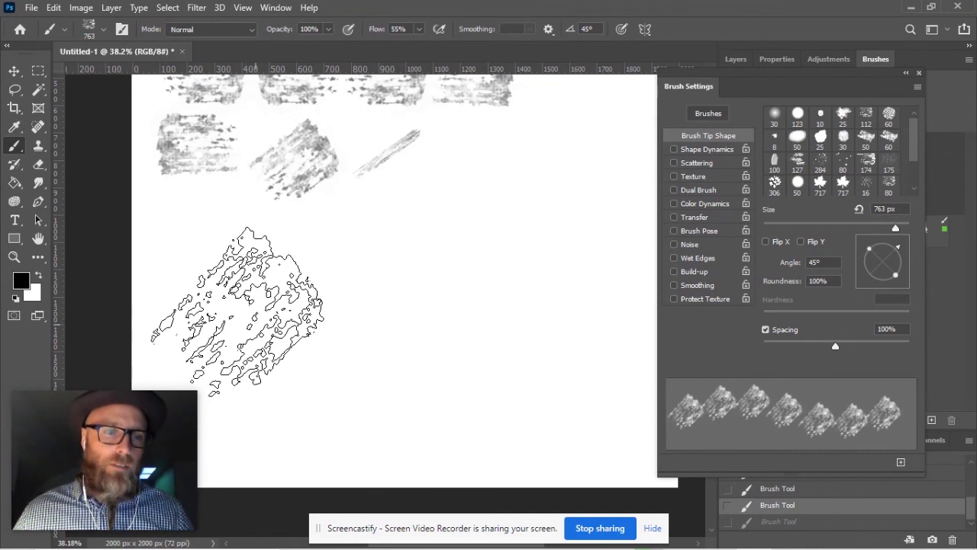
mouse_move(252, 324)
mouse_down()
mouse_move(220, 329)
mouse_move(203, 318)
mouse_move(658, 306)
mouse_up()
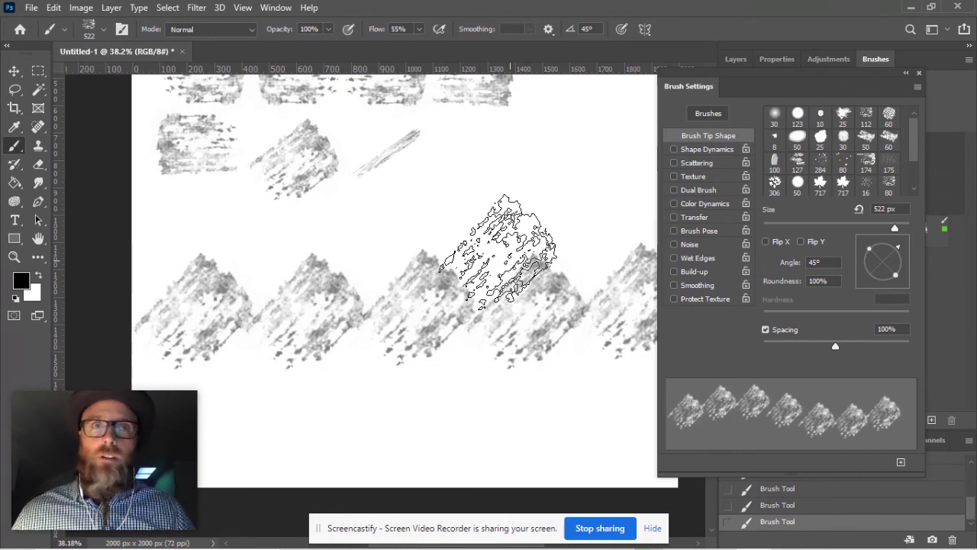
Test 612% spacing with separate impressions scattered over the whole canvas, and reduce the spacing to 5%.
drag(834, 347, 896, 344)
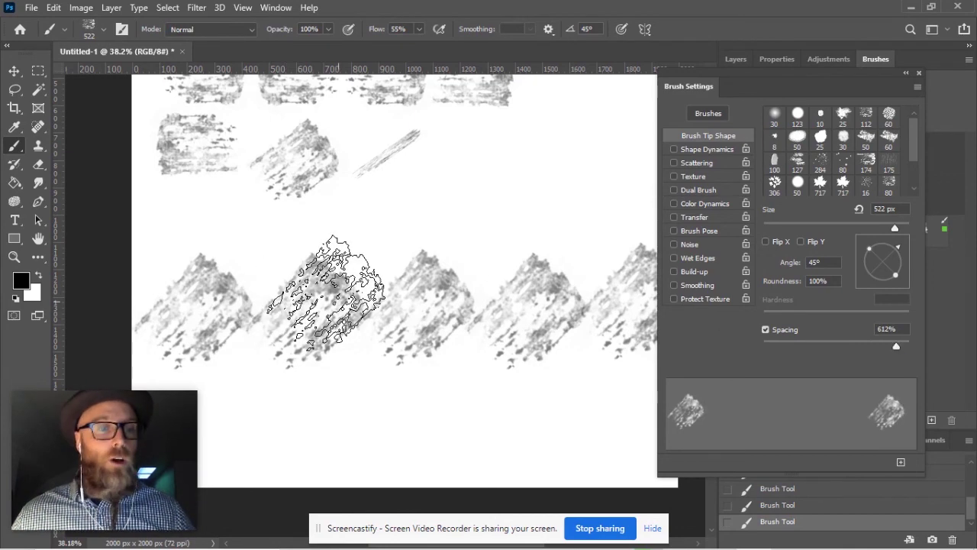
scroll(393, 285, down, 2)
scroll(393, 285, down, 1)
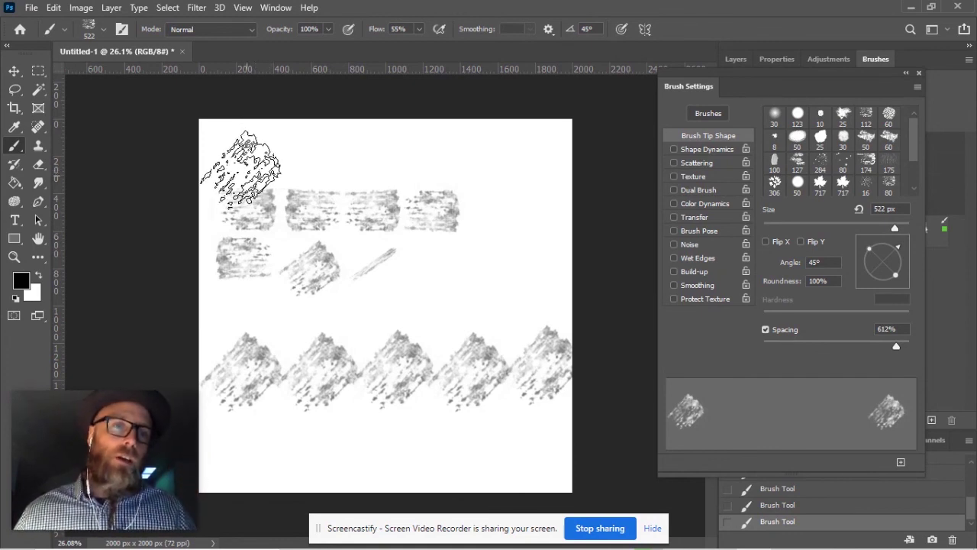
click(251, 169)
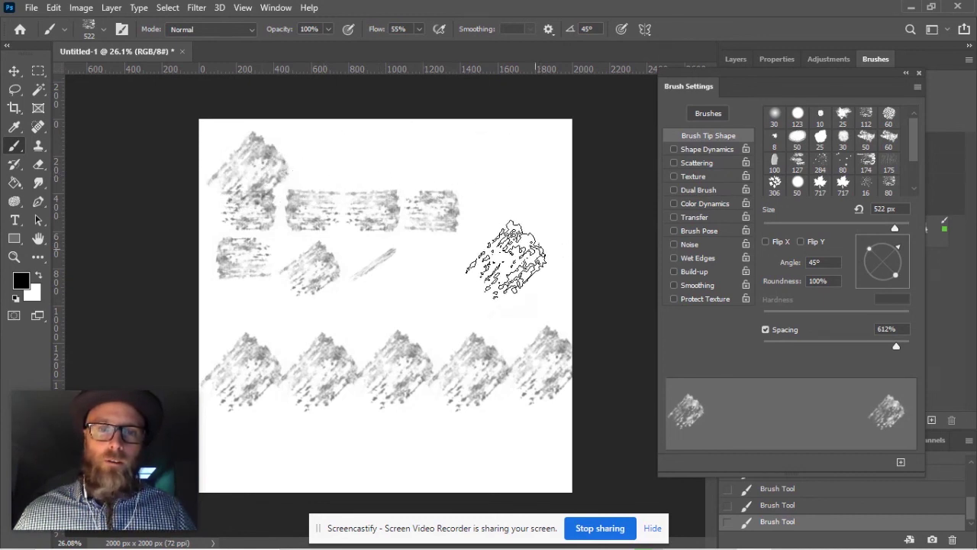
click(426, 281)
click(310, 269)
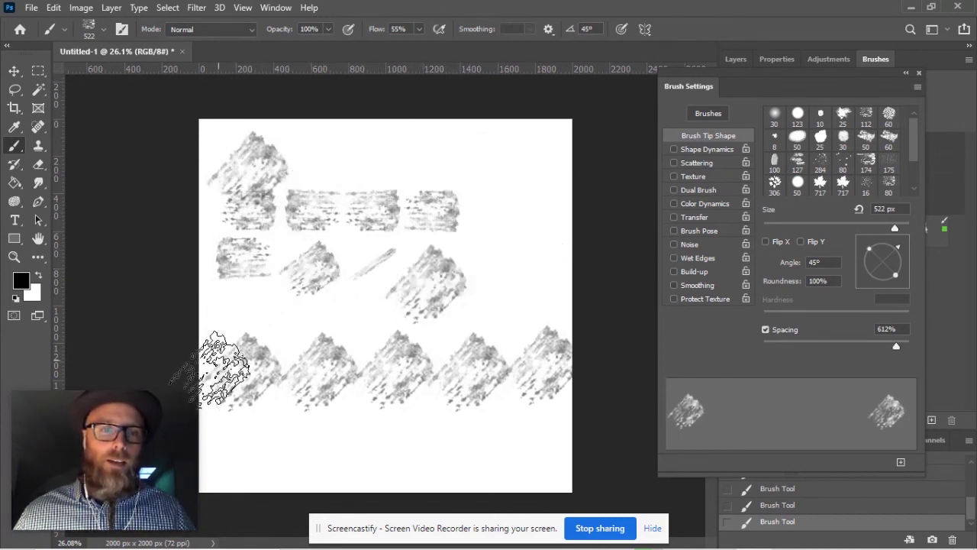
click(379, 408)
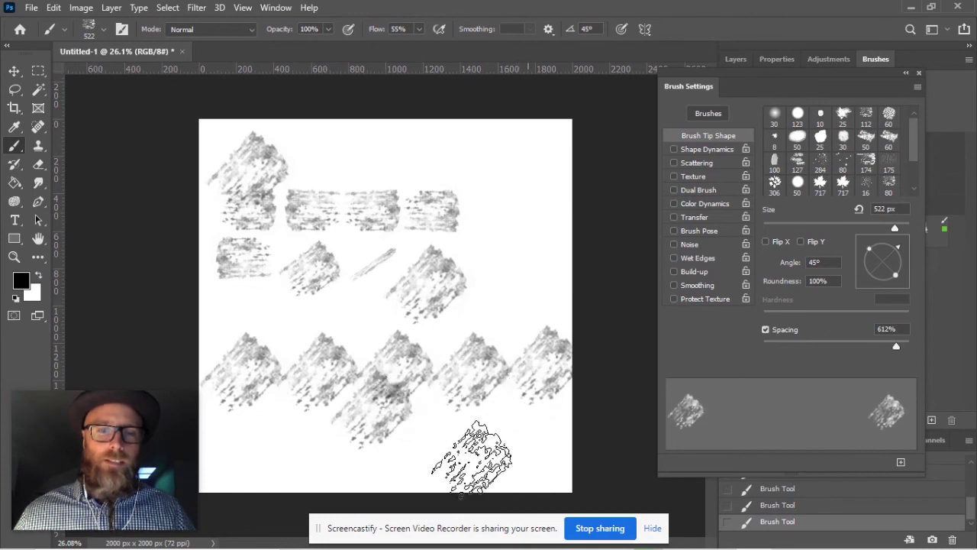
click(242, 431)
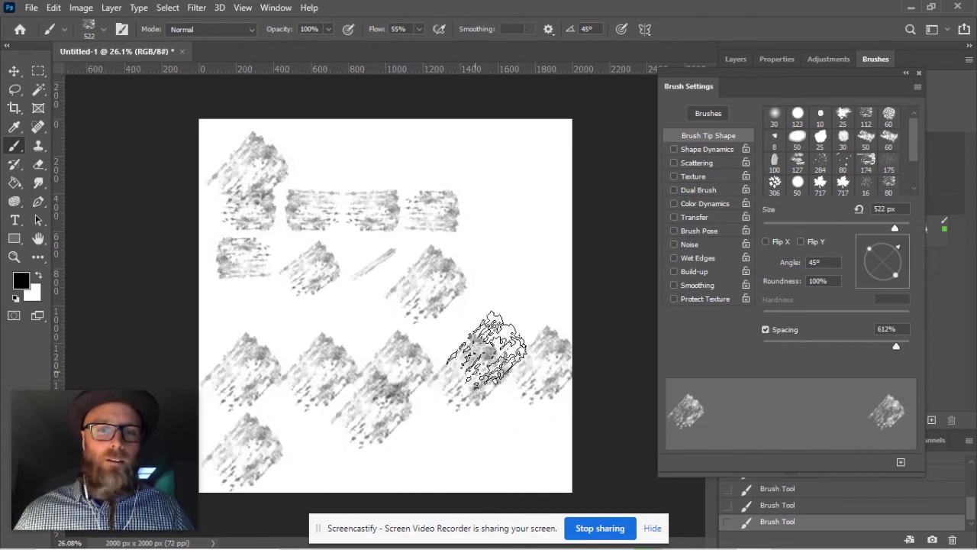
click(527, 221)
mouse_move(233, 245)
mouse_down()
mouse_move(277, 385)
mouse_move(406, 319)
mouse_move(300, 231)
mouse_move(369, 365)
mouse_move(435, 177)
mouse_move(313, 283)
mouse_move(493, 318)
mouse_move(445, 233)
mouse_move(483, 340)
mouse_move(525, 319)
mouse_move(404, 205)
mouse_move(423, 467)
mouse_move(485, 344)
mouse_move(345, 378)
mouse_move(378, 324)
mouse_up()
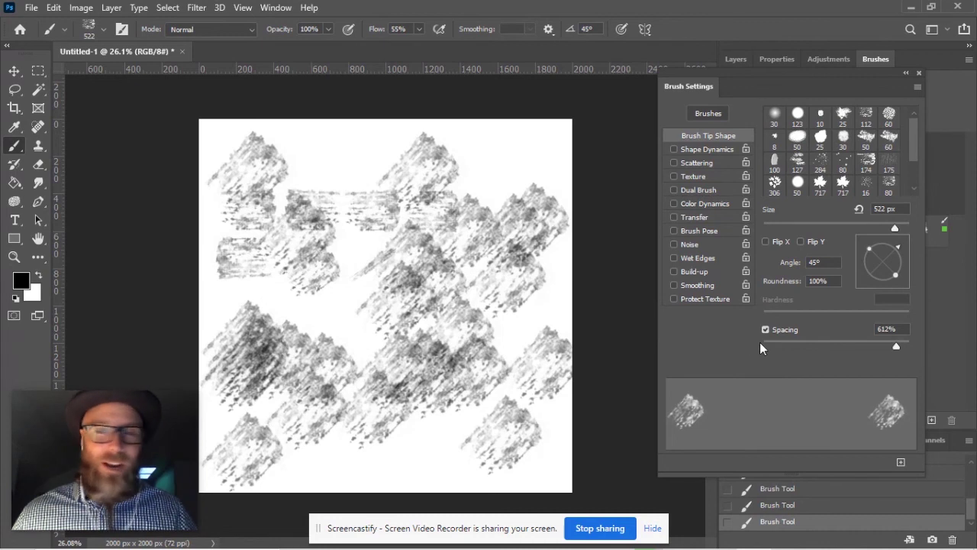
drag(897, 346, 766, 345)
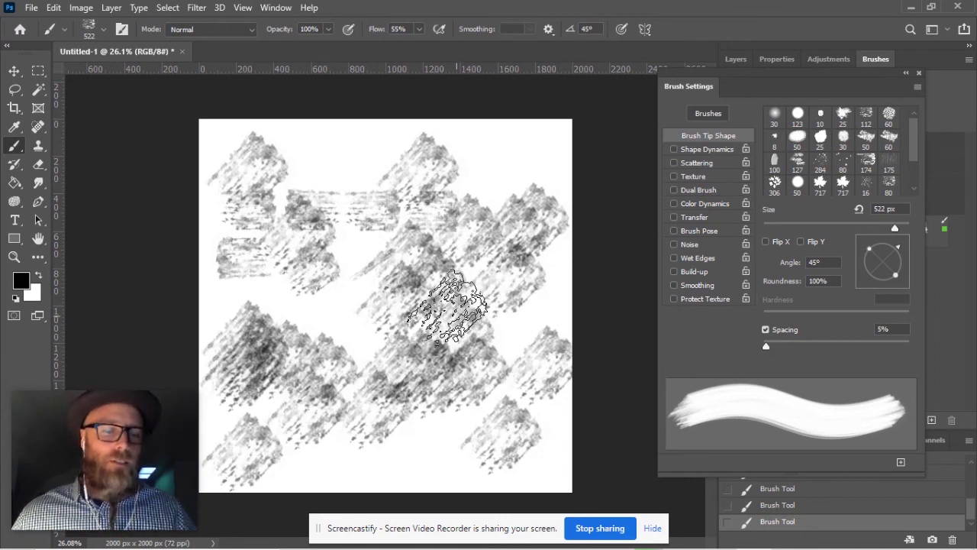
Enable Shape Dynamics and undo the test impressions, including the row and the narrow angled stamp.
click(700, 150)
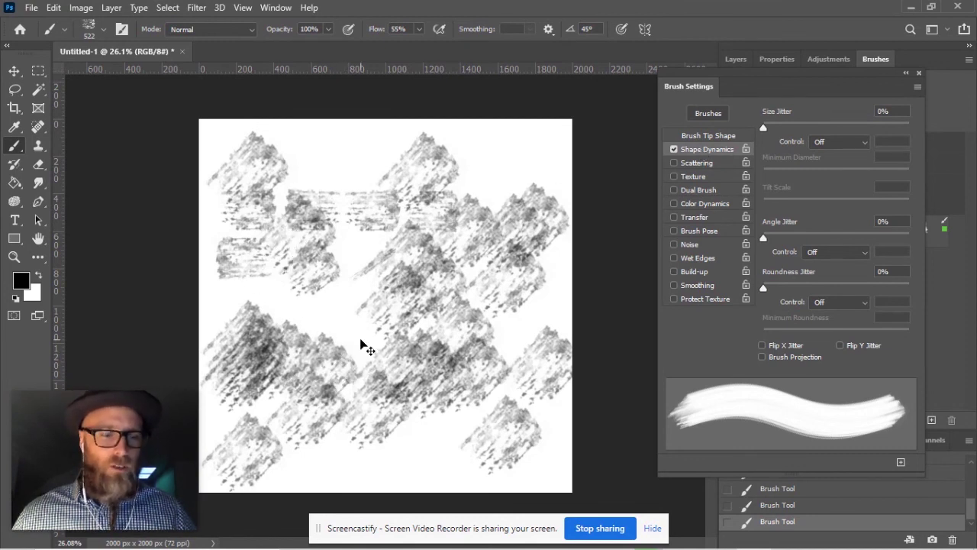
key(ctrl+z)
key(ctrl+z)
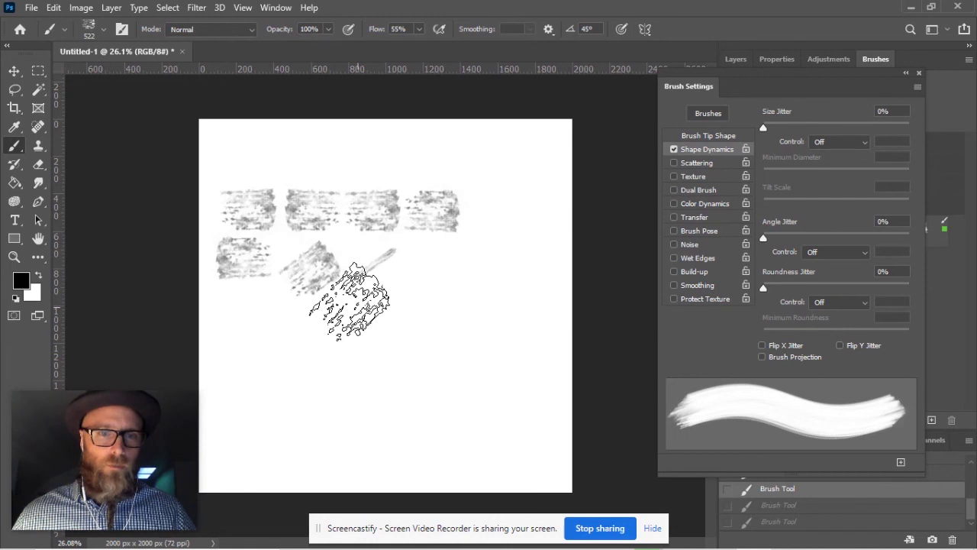
key(ctrl+z)
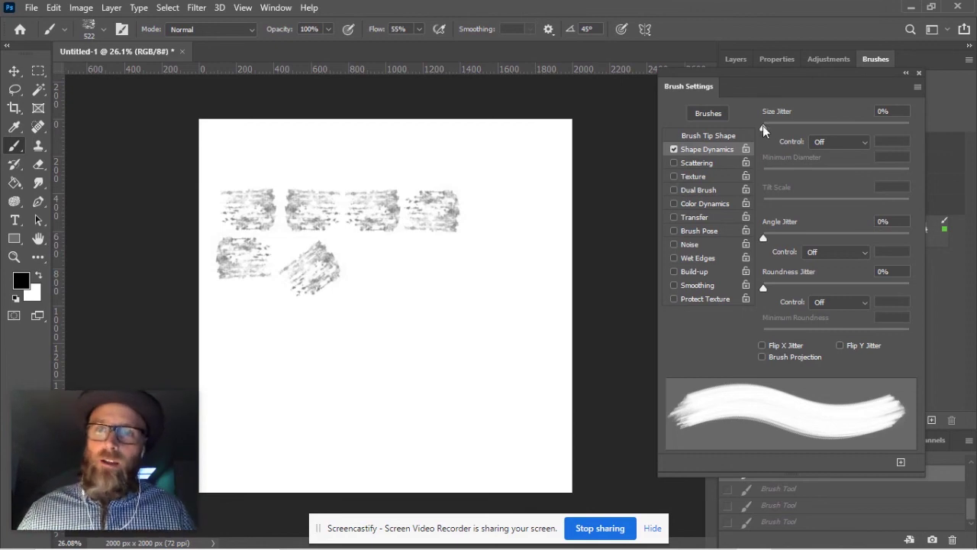
Set the size jitter to 100%, paint a horizontal test stroke below the stamps, and undo the stroke.
drag(762, 126, 910, 131)
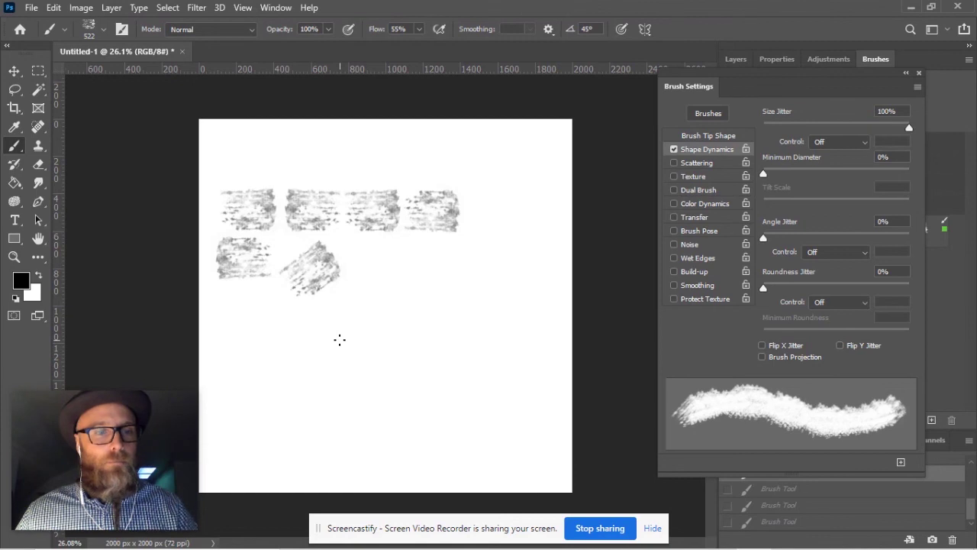
mouse_move(243, 343)
mouse_down()
mouse_move(312, 325)
mouse_move(341, 337)
mouse_move(488, 332)
mouse_up()
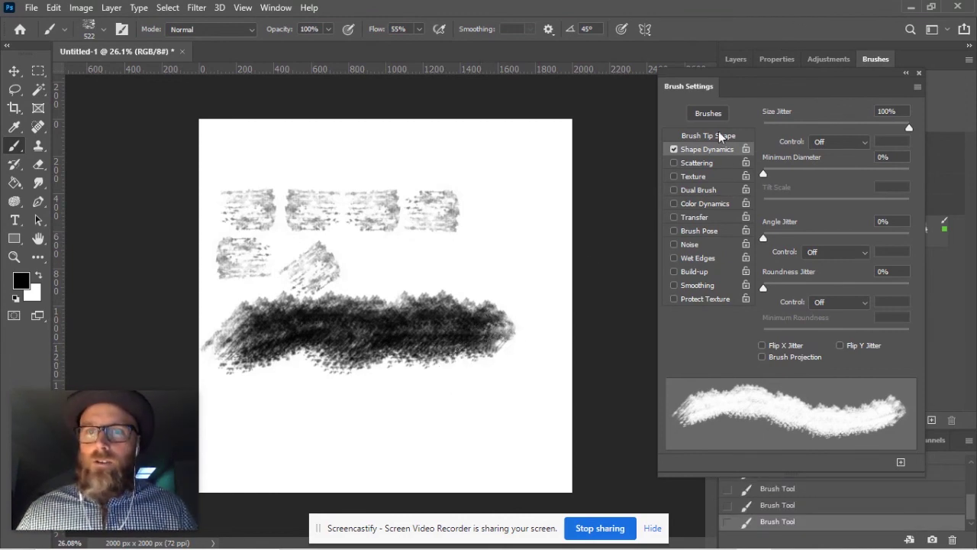
key(ctrl+z)
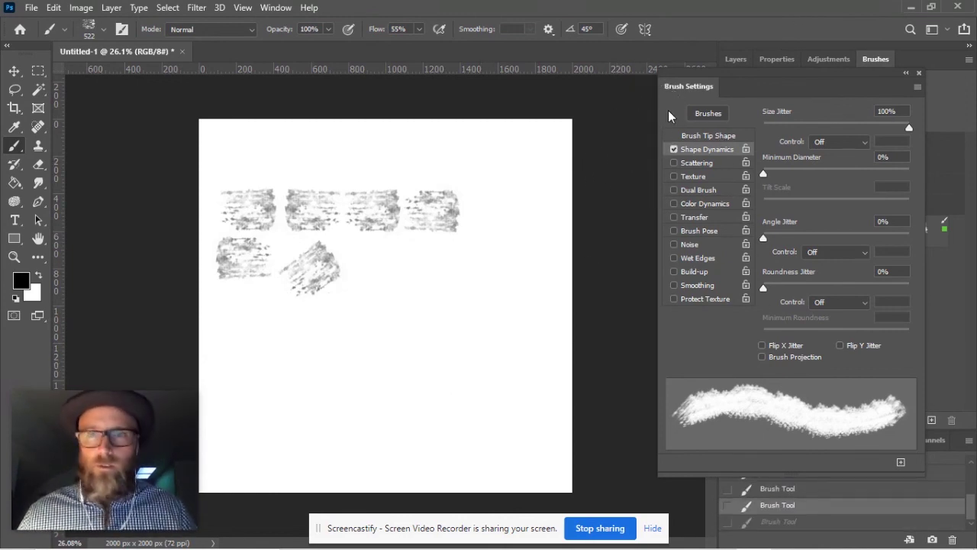
Increase the tip spacing to 50% and paint an arching test stroke that doubles back along the canvas's lower edge.
click(699, 138)
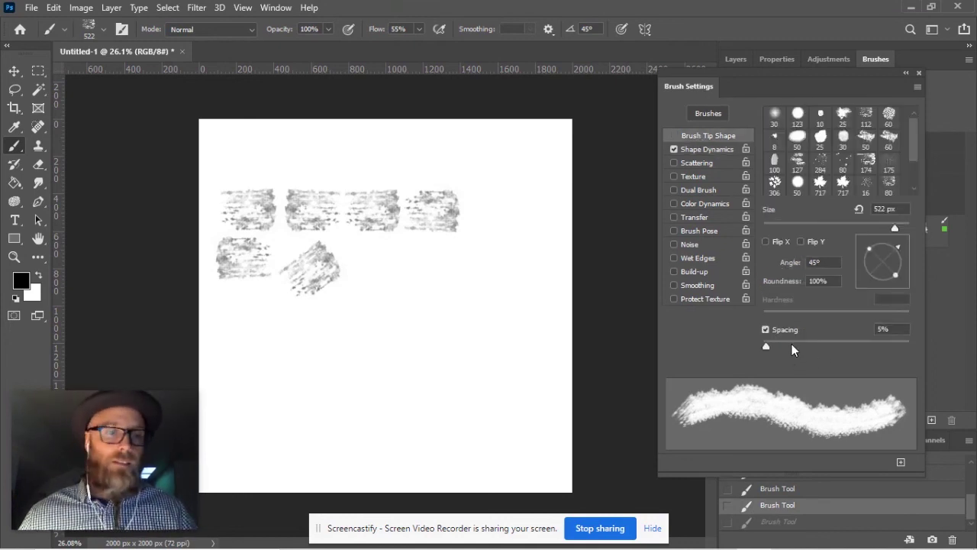
drag(765, 345, 798, 348)
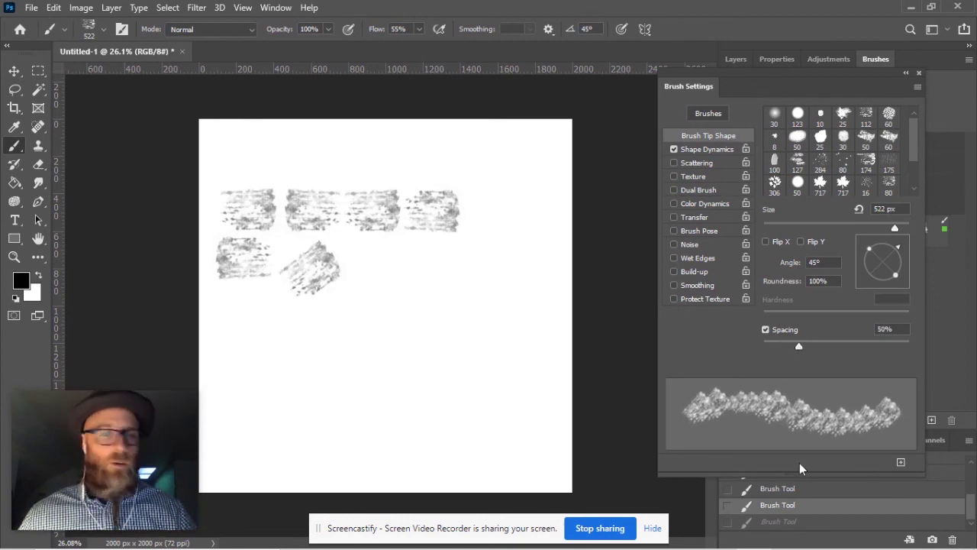
click(702, 151)
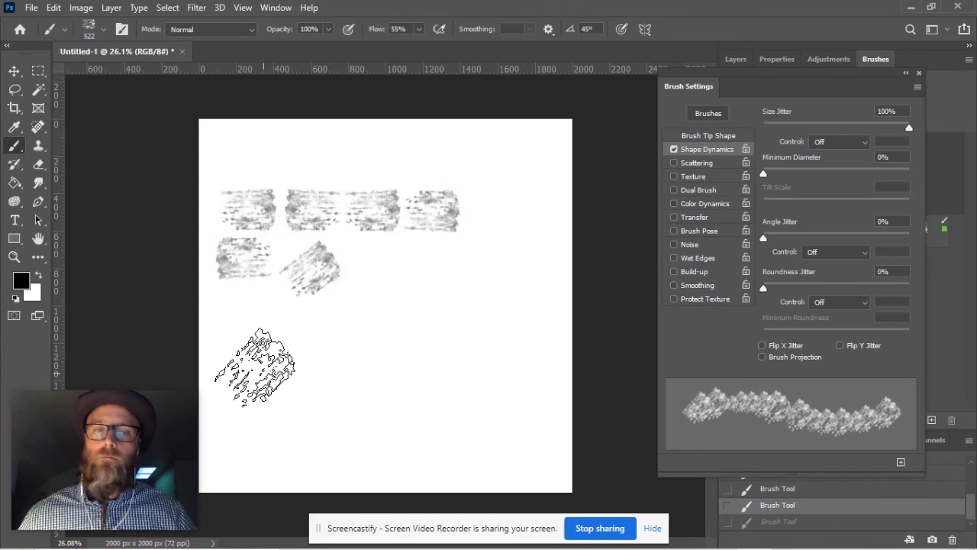
mouse_move(255, 366)
mouse_down()
mouse_move(299, 333)
mouse_move(374, 308)
mouse_move(511, 415)
mouse_move(478, 434)
mouse_move(406, 440)
mouse_move(210, 447)
mouse_up()
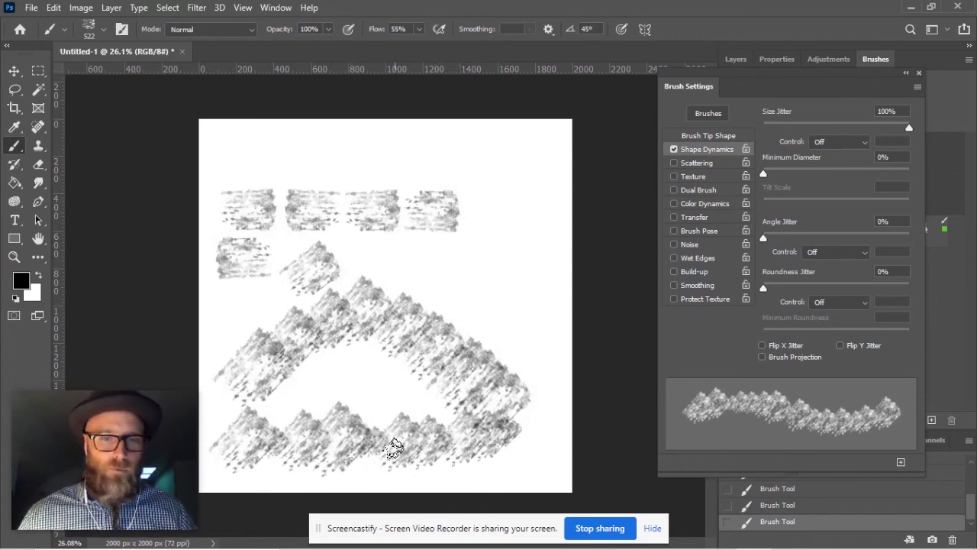
Examine up close how the impression sizes vary along the lower part of the jittered stroke.
key(super)
key(super)
scroll(413, 454, up, 5)
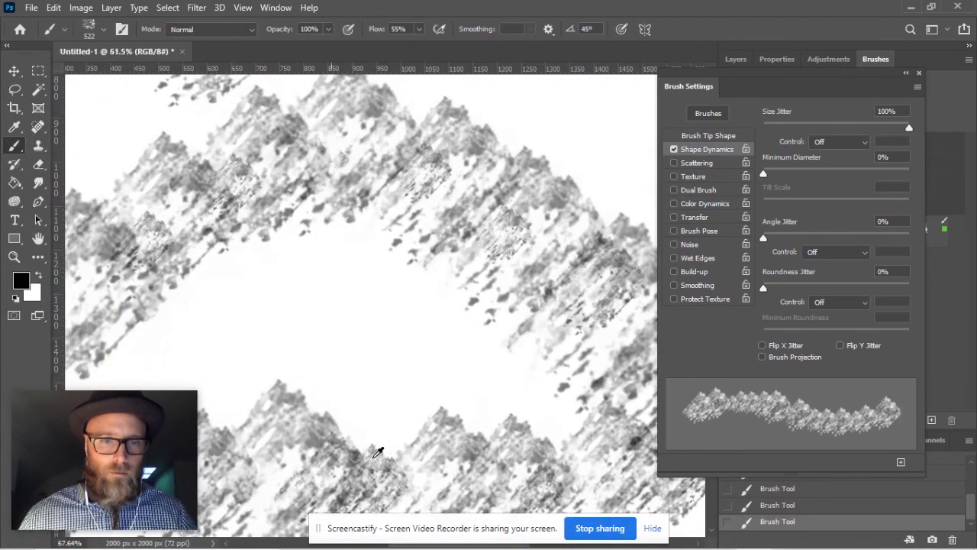
drag(372, 443, 394, 220)
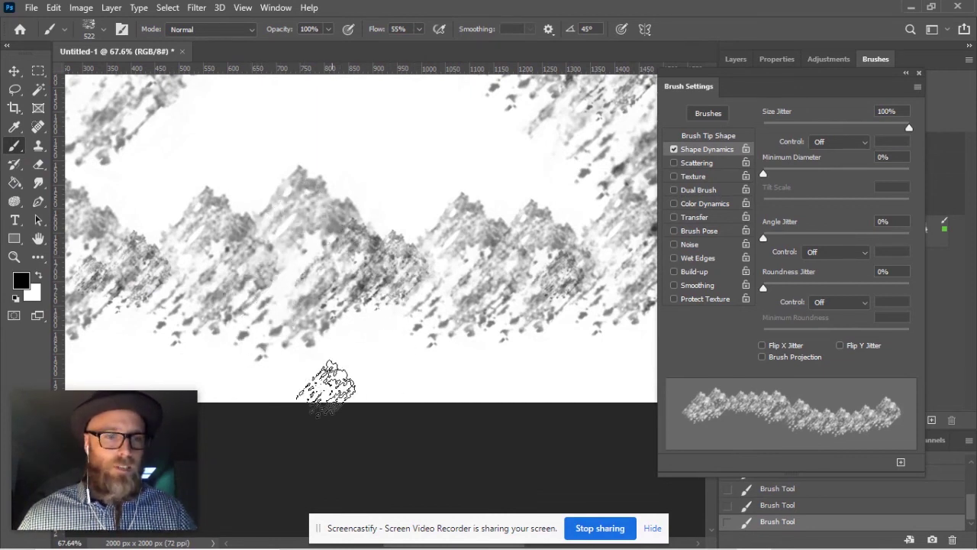
scroll(430, 244, down, 2)
scroll(429, 244, down, 1)
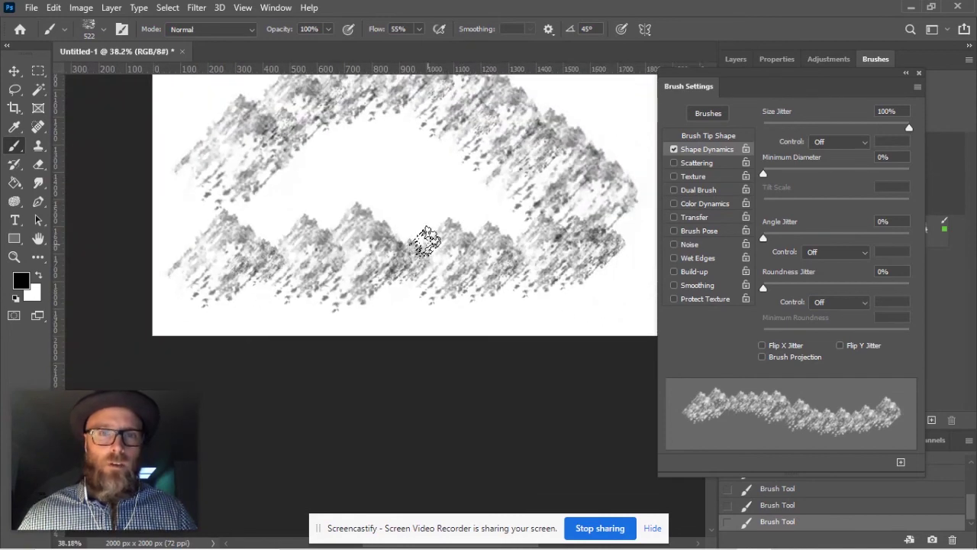
Try to set the size jitter to 500%.
click(890, 111)
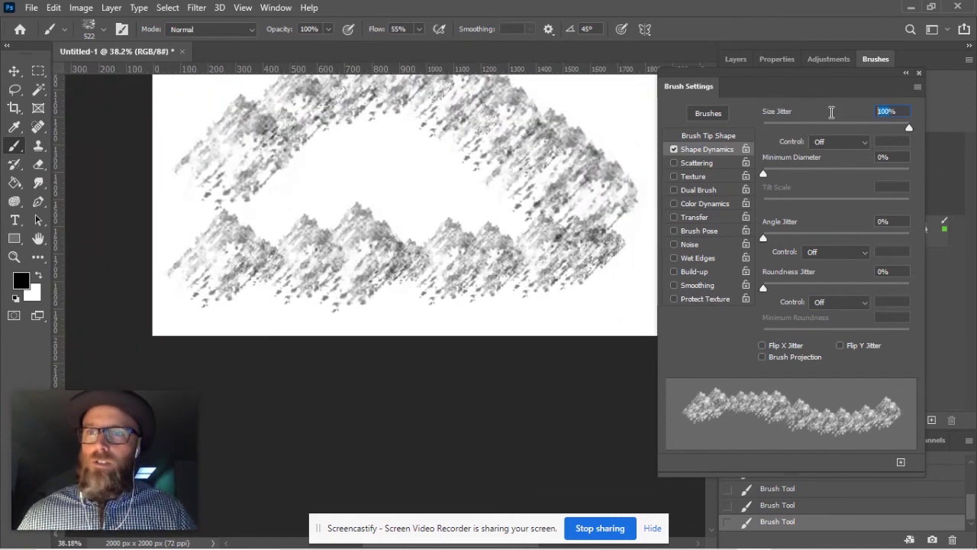
text(50)
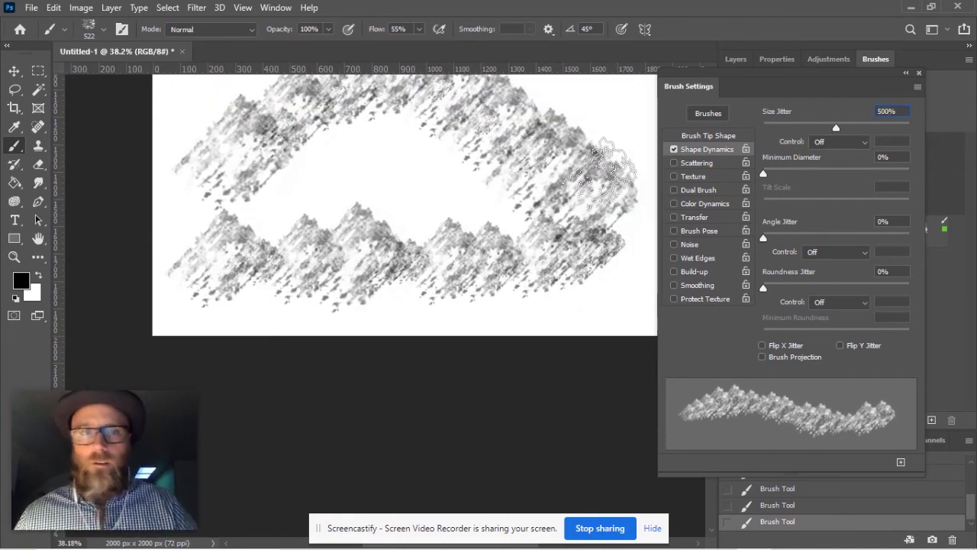
key(Return)
text(500)
key(Return)
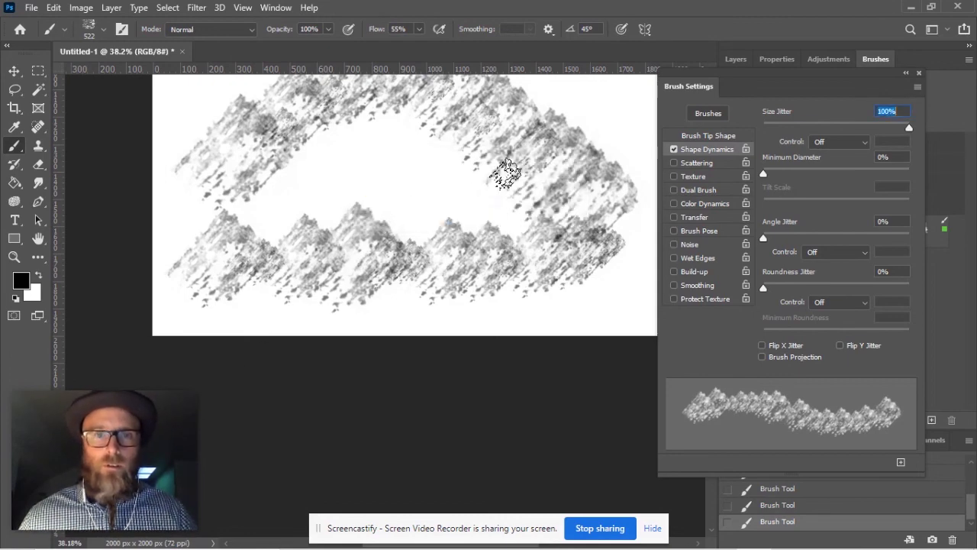
Paint a zigzag test stroke with 100% size jitter from the canvas's top edge down its right side.
scroll(502, 171, up, 5)
scroll(501, 170, right, 2)
mouse_move(282, 121)
mouse_down()
mouse_move(454, 121)
mouse_move(505, 160)
mouse_move(488, 248)
mouse_move(404, 268)
mouse_move(360, 315)
mouse_move(418, 365)
mouse_move(506, 328)
mouse_up()
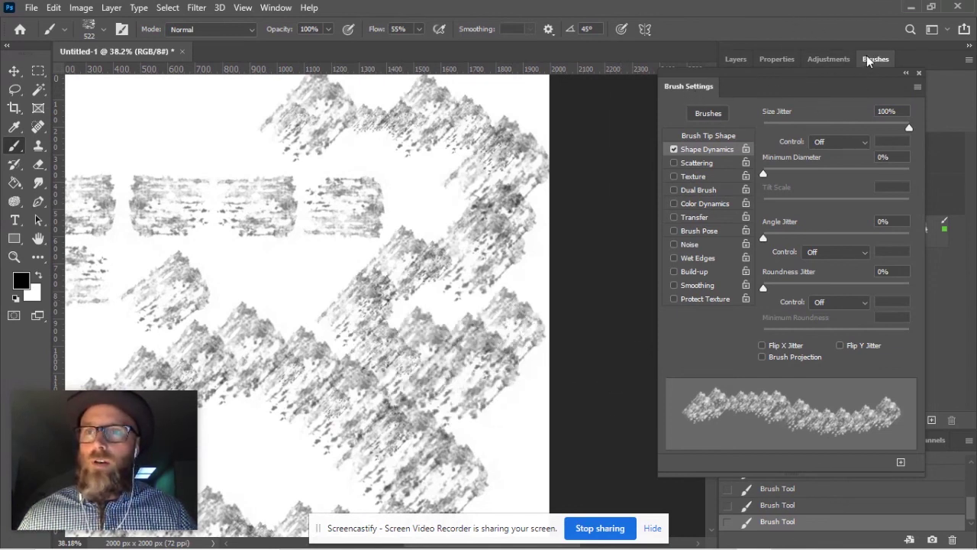
Switch to the 123 px hard round tip and paint a diagonal test stroke above the row of stamps.
mouse_move(664, 90)
mouse_down()
mouse_move(638, 186)
mouse_move(656, 187)
mouse_up()
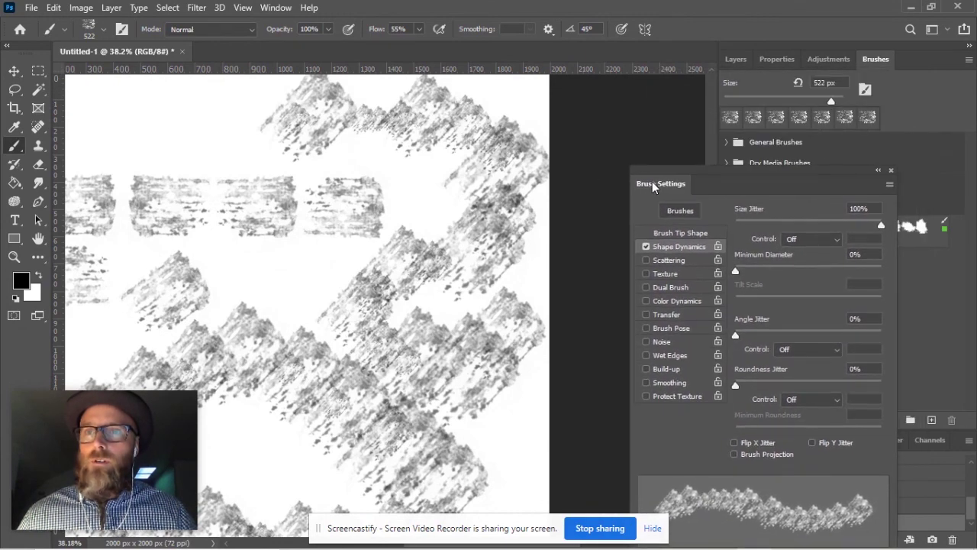
click(731, 142)
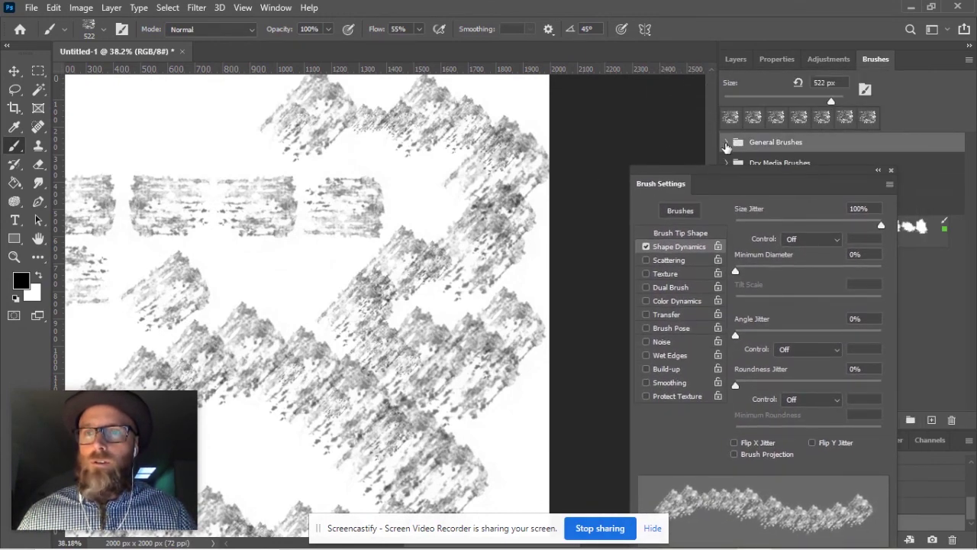
click(664, 233)
click(771, 212)
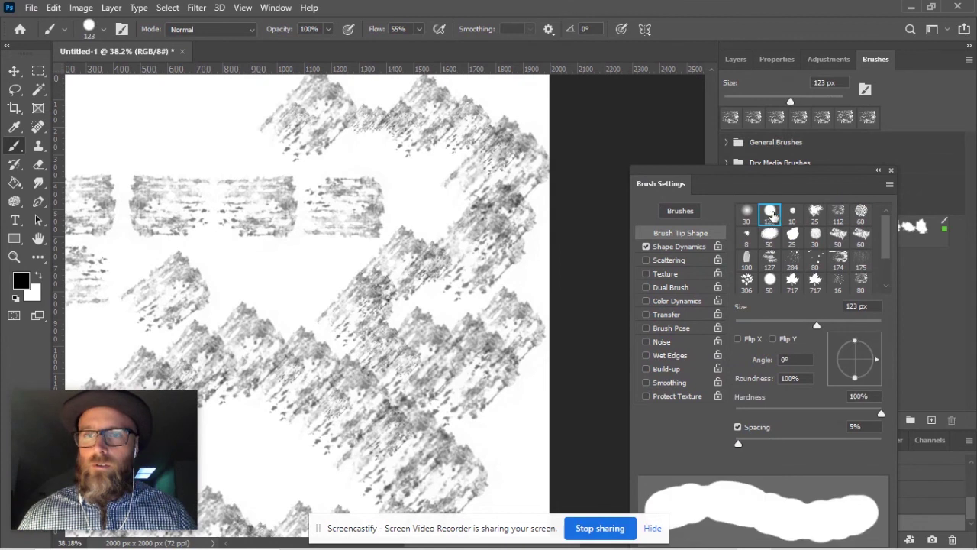
drag(85, 101, 288, 160)
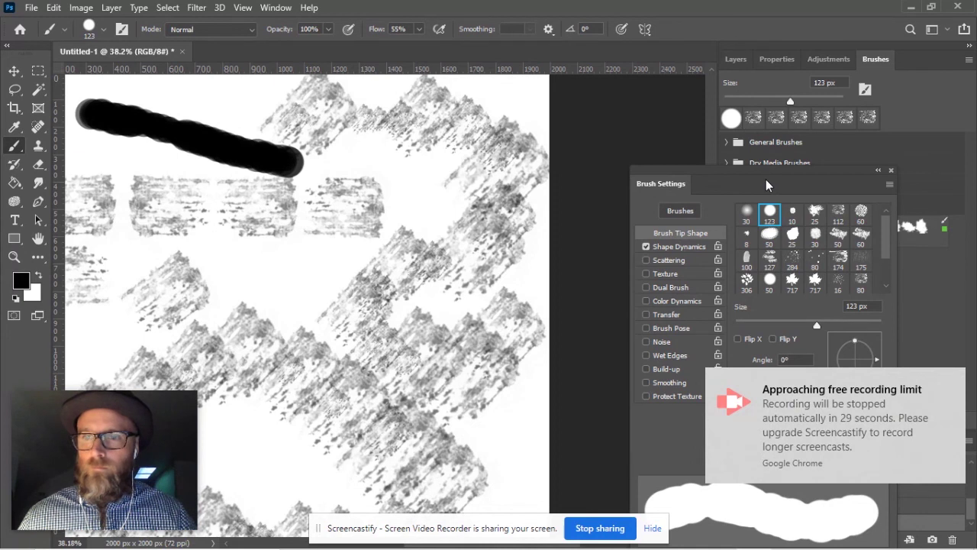
Set the hard round tip's spacing to 125% and paint a hook-shaped test stroke of separate dots across the stamp row.
click(954, 377)
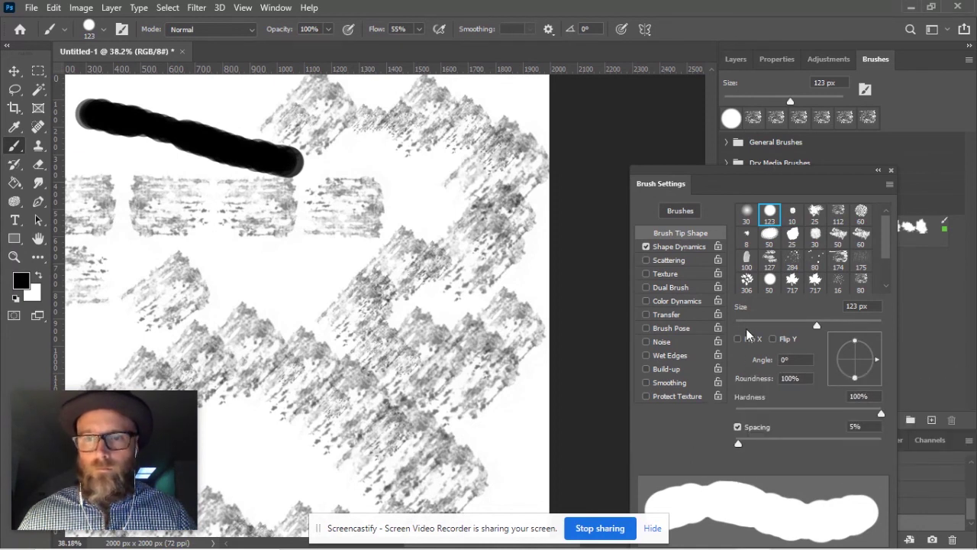
drag(738, 445, 817, 442)
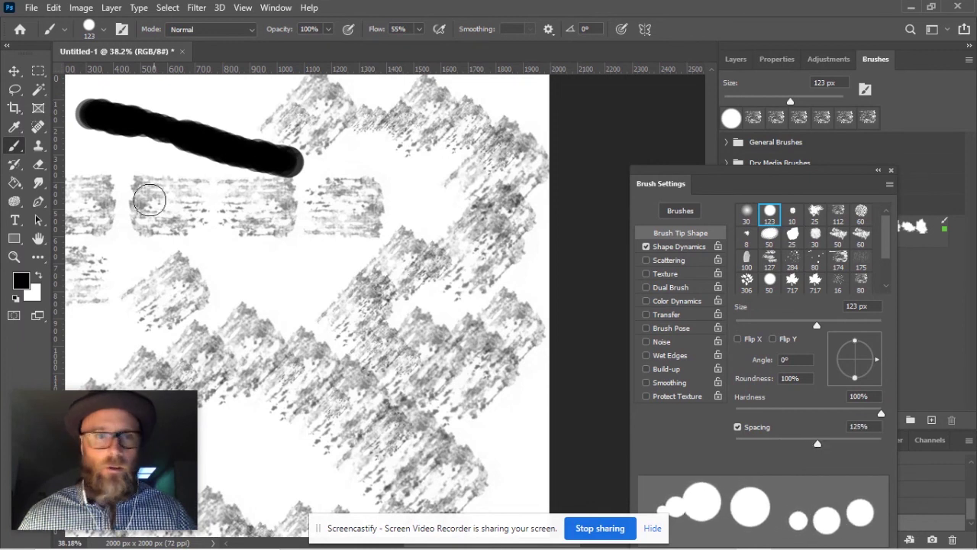
mouse_move(126, 201)
mouse_down()
mouse_move(285, 248)
mouse_move(379, 298)
mouse_move(344, 370)
mouse_move(270, 351)
mouse_move(192, 311)
mouse_up()
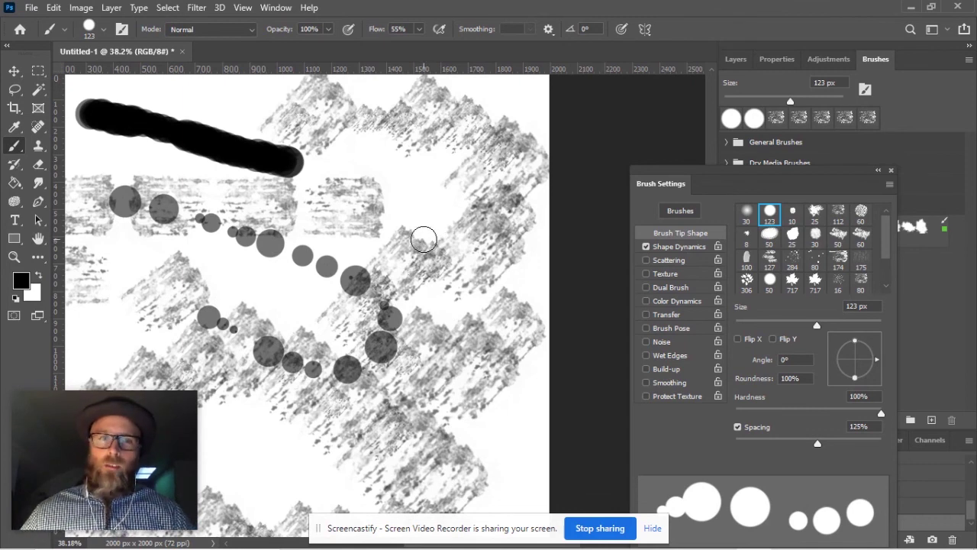
Set the minimum diameter in Shape Dynamics to 45% while keeping size jitter on.
click(668, 251)
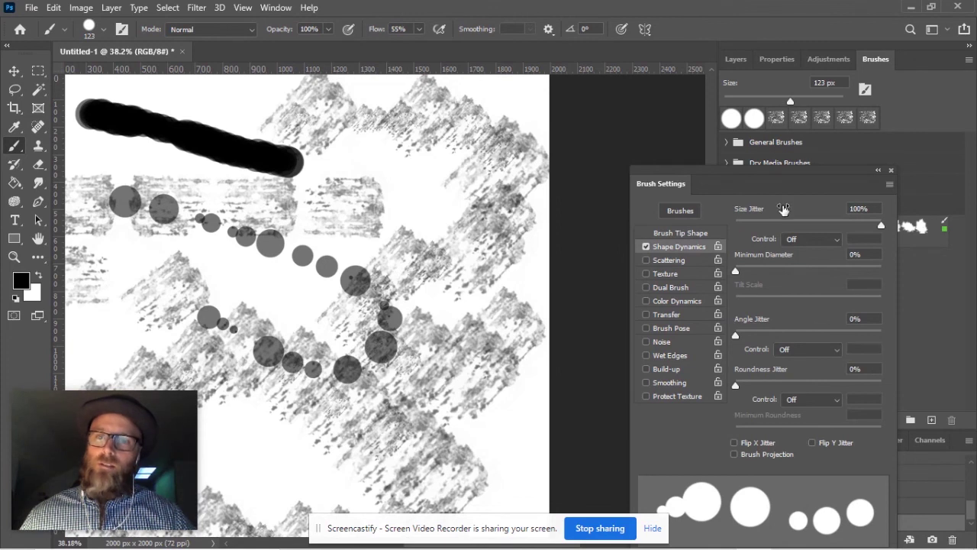
scroll(782, 211, down, 1)
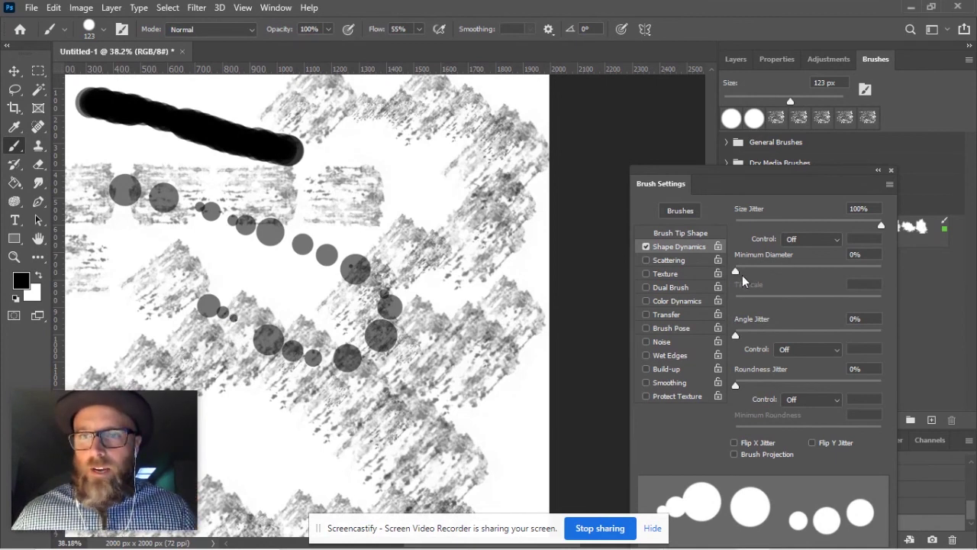
drag(737, 273, 801, 277)
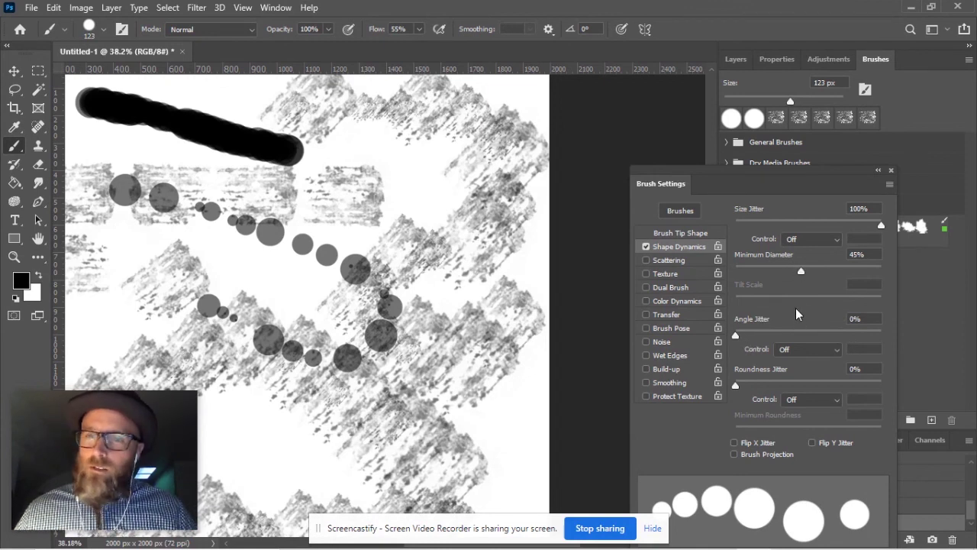
Give the tip a 45° angle, 16% roundness and 194% spacing, and paint a curved test stroke down the canvas's right side.
click(674, 235)
drag(879, 365, 875, 348)
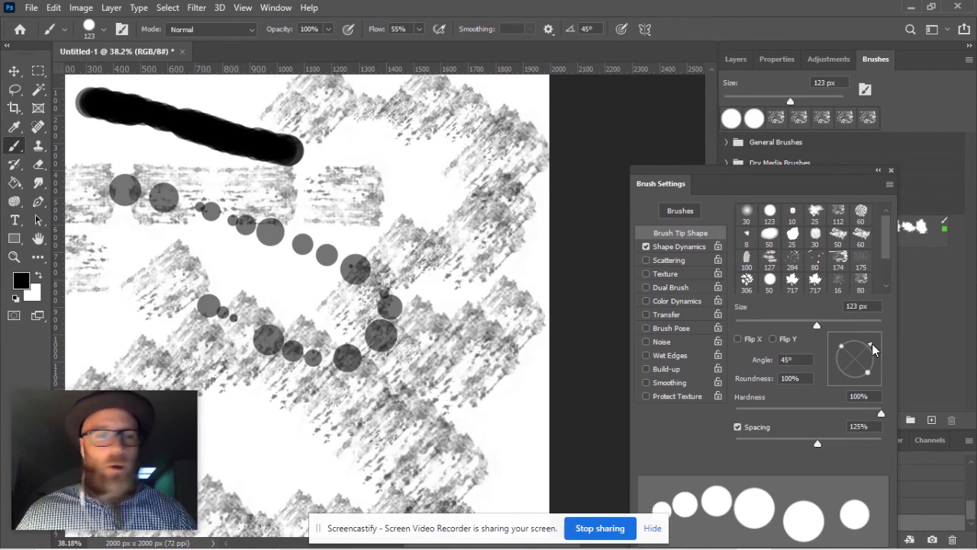
drag(867, 373, 858, 367)
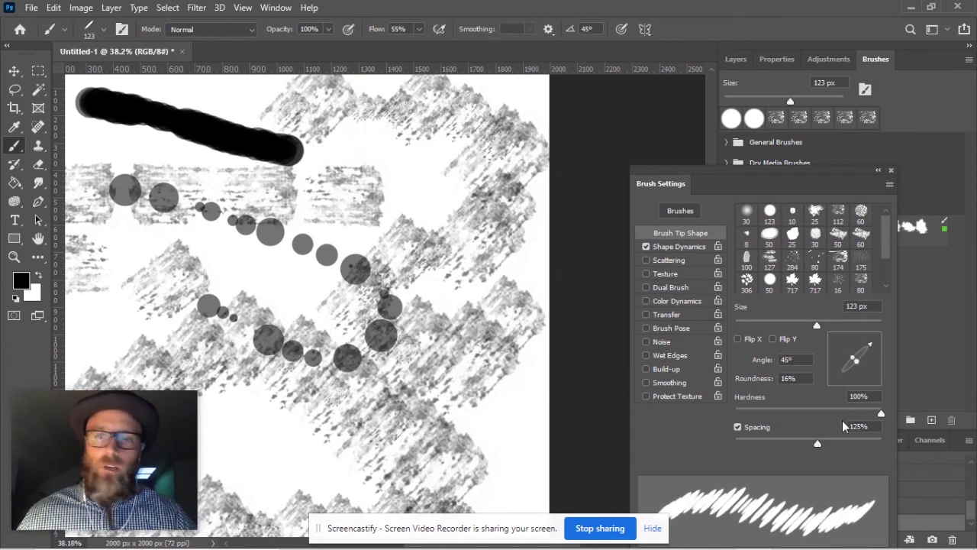
mouse_move(818, 444)
mouse_down()
mouse_move(861, 446)
mouse_move(843, 446)
mouse_up()
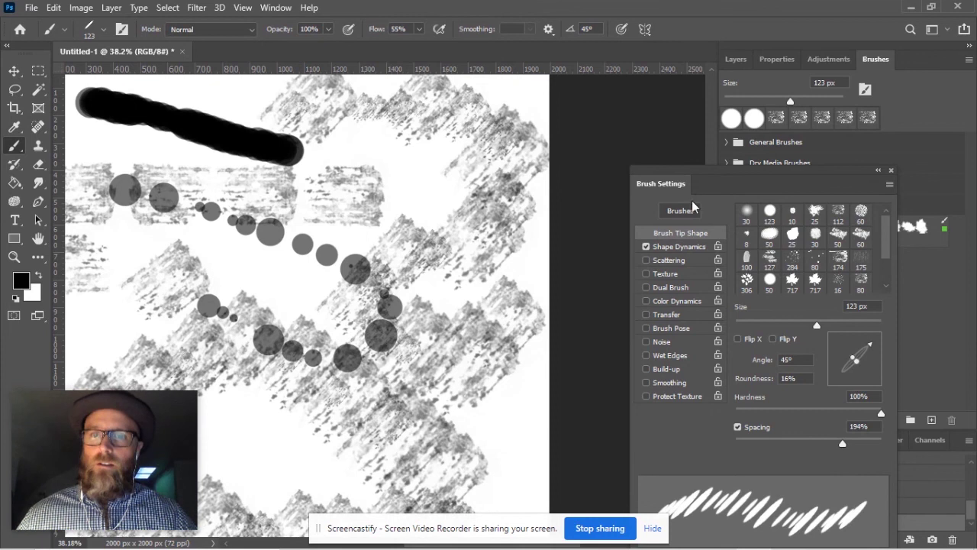
click(678, 246)
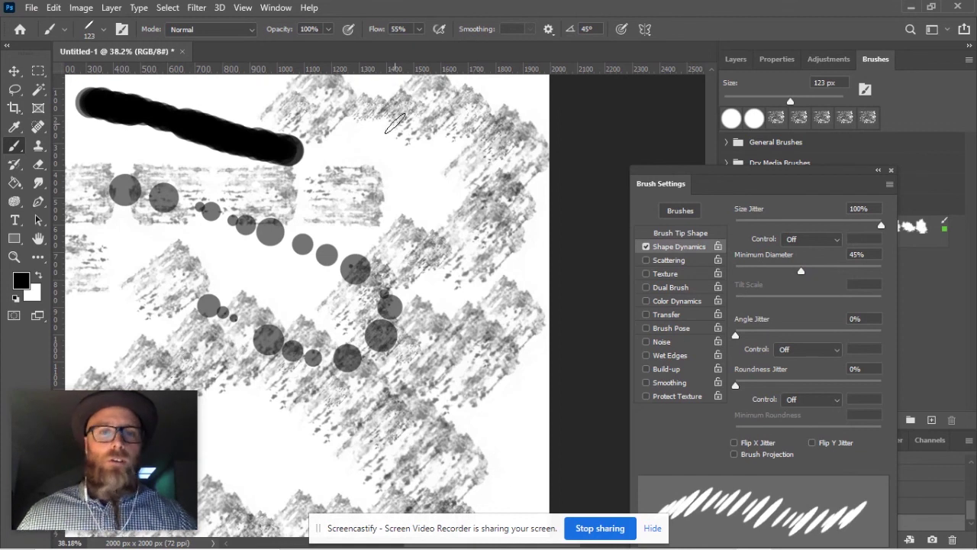
mouse_move(366, 115)
mouse_down()
mouse_move(427, 162)
mouse_move(447, 202)
mouse_move(467, 292)
mouse_move(458, 359)
mouse_up()
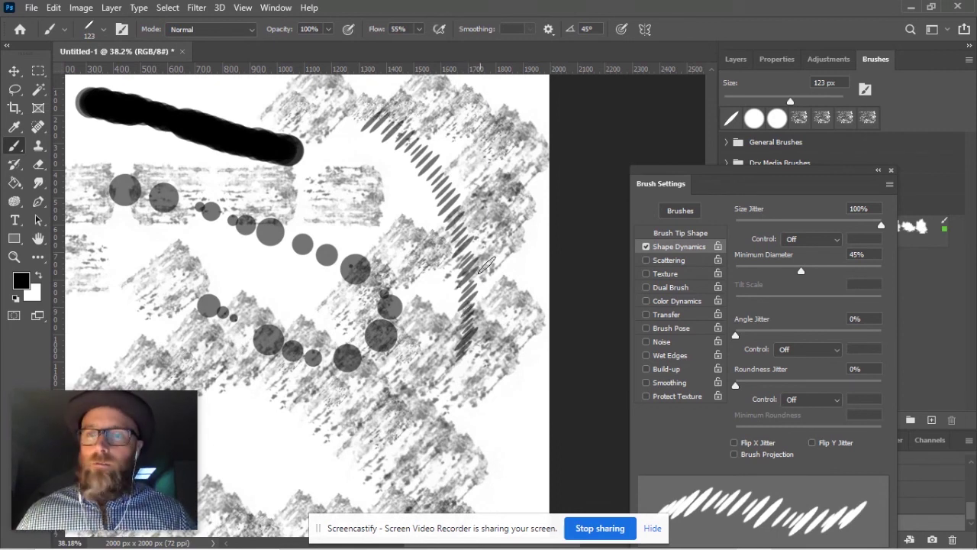
Paint one downward test stroke with 51% angle jitter and another with 100% angle jitter on either side of the slanted stroke.
drag(735, 335, 809, 338)
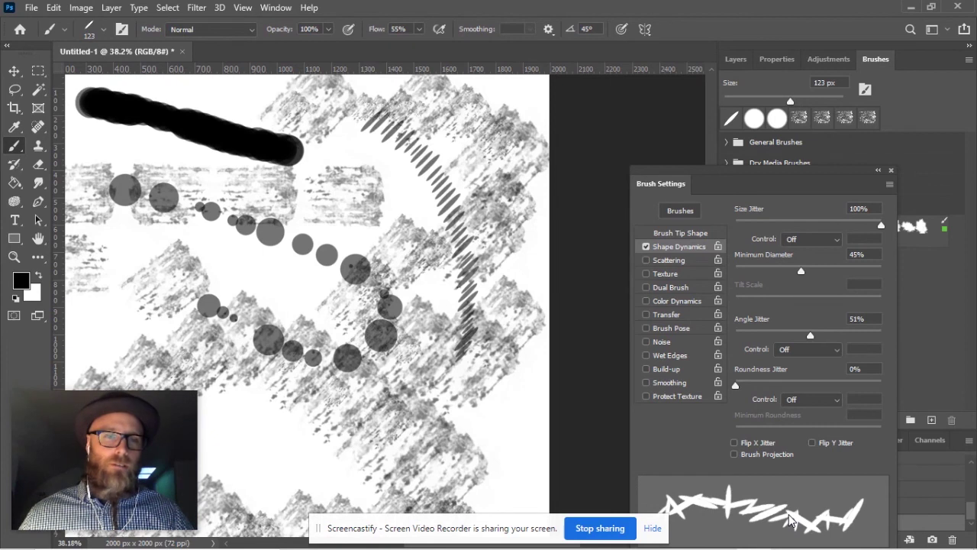
mouse_move(363, 166)
mouse_down()
mouse_move(425, 282)
mouse_move(428, 352)
mouse_move(401, 418)
mouse_up()
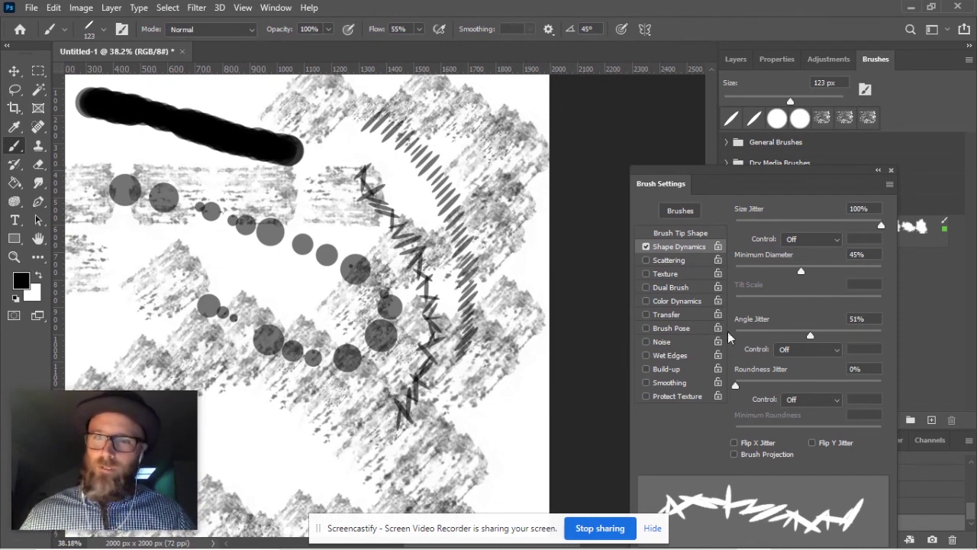
drag(811, 341, 883, 337)
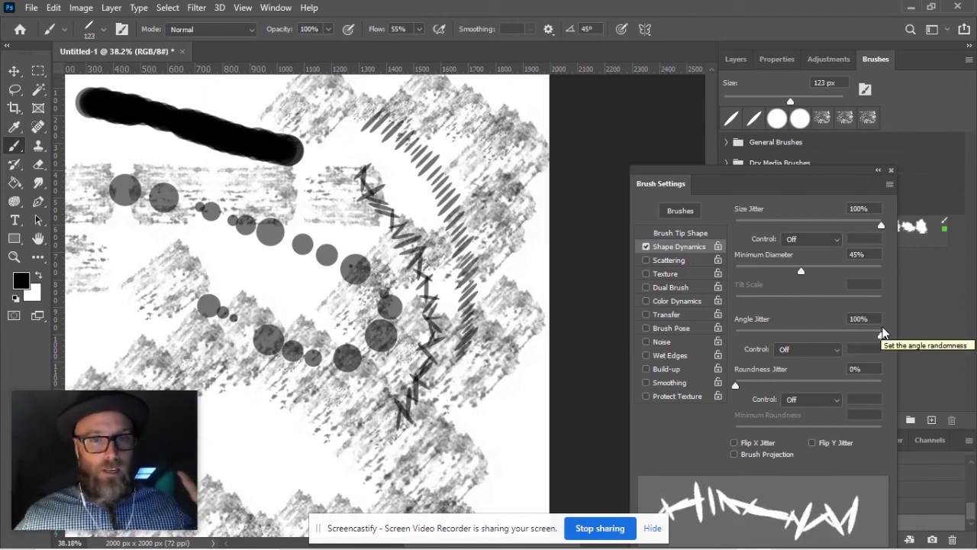
mouse_move(462, 119)
mouse_down()
mouse_move(493, 229)
mouse_move(501, 319)
mouse_move(482, 399)
mouse_move(446, 460)
mouse_up()
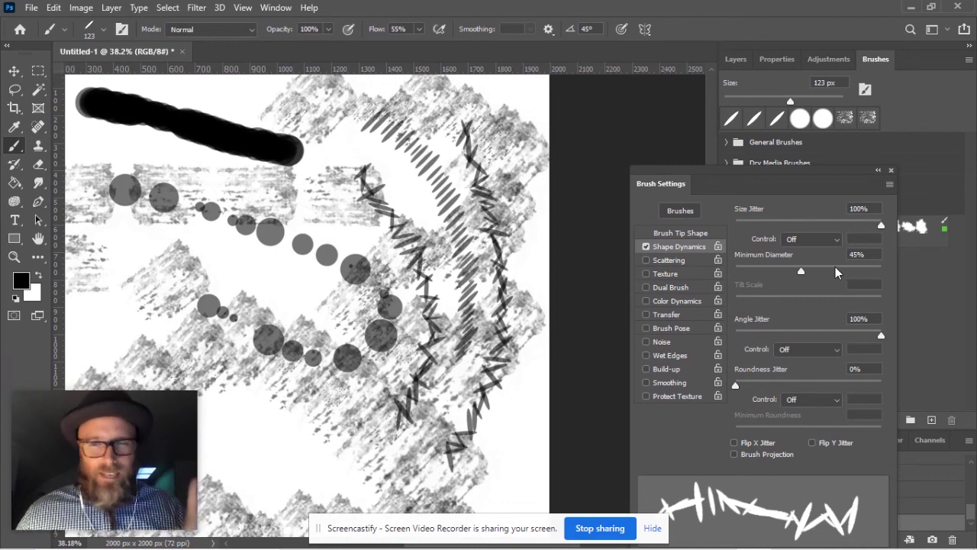
Reduce the angle jitter to 4% and set the minimum diameter to 57%.
drag(881, 337, 743, 340)
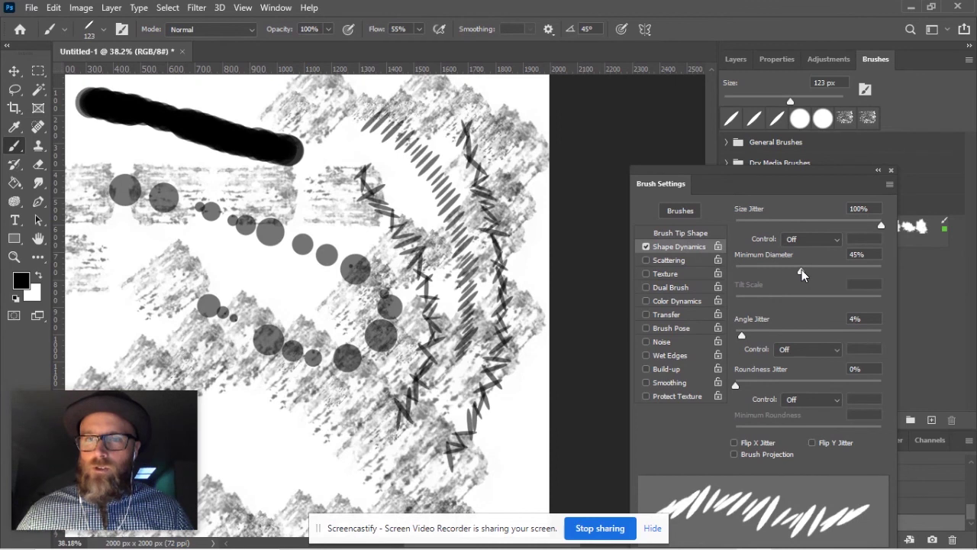
mouse_move(801, 270)
mouse_down()
mouse_move(758, 275)
mouse_move(818, 282)
mouse_up()
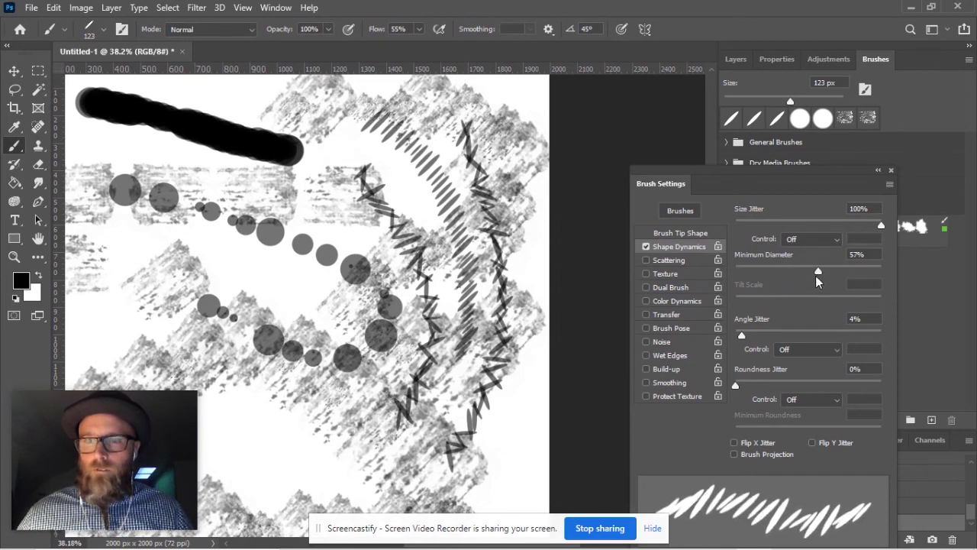
Turn the flattened tip to an 83° angle and paint two overlapping horizontal grass-like strokes below the dotted stroke.
click(676, 233)
click(861, 342)
drag(861, 342, 857, 335)
mouse_move(104, 290)
mouse_down()
mouse_move(325, 287)
mouse_move(107, 292)
mouse_move(359, 296)
mouse_up()
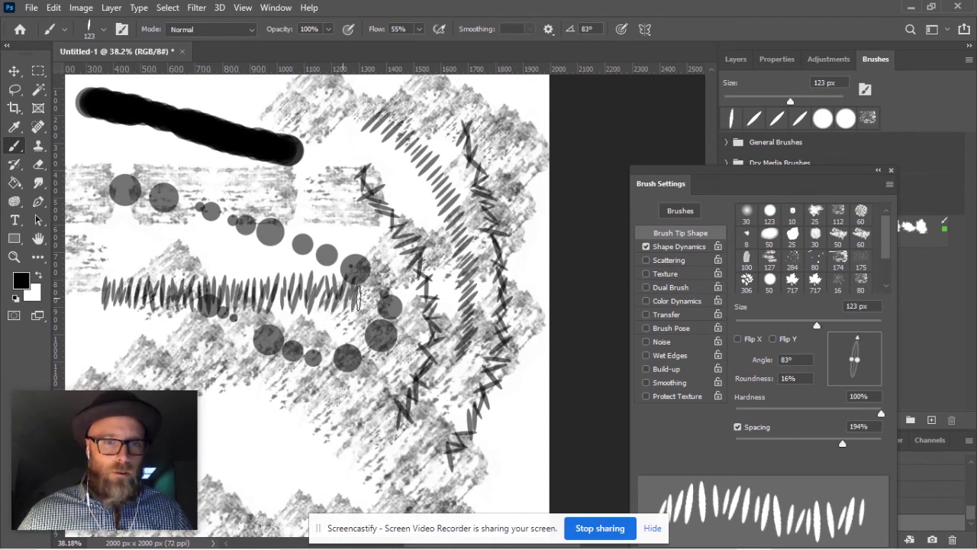
drag(111, 291, 351, 296)
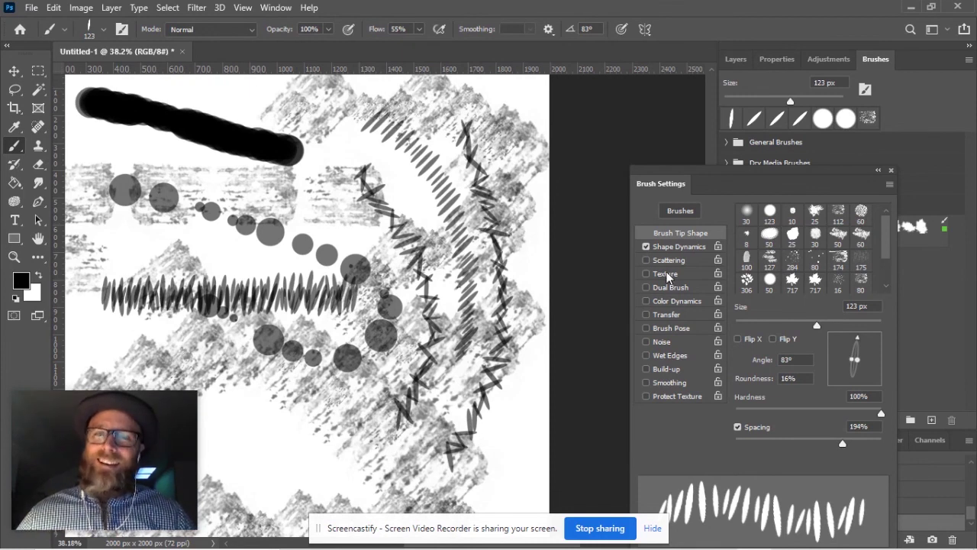
Try the roundness jitter at 66%, return it to 0%, and set it to 9%.
click(676, 247)
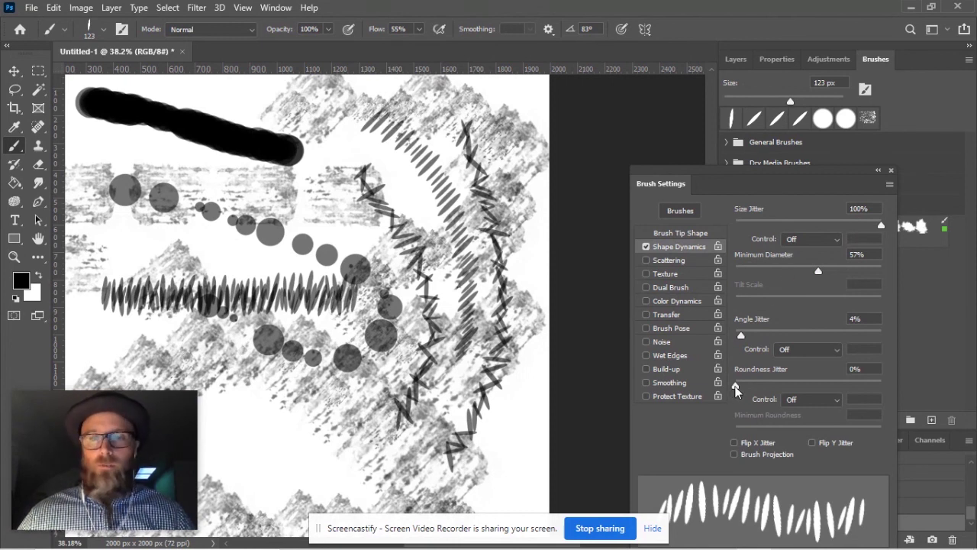
drag(736, 387, 738, 389)
drag(754, 388, 832, 388)
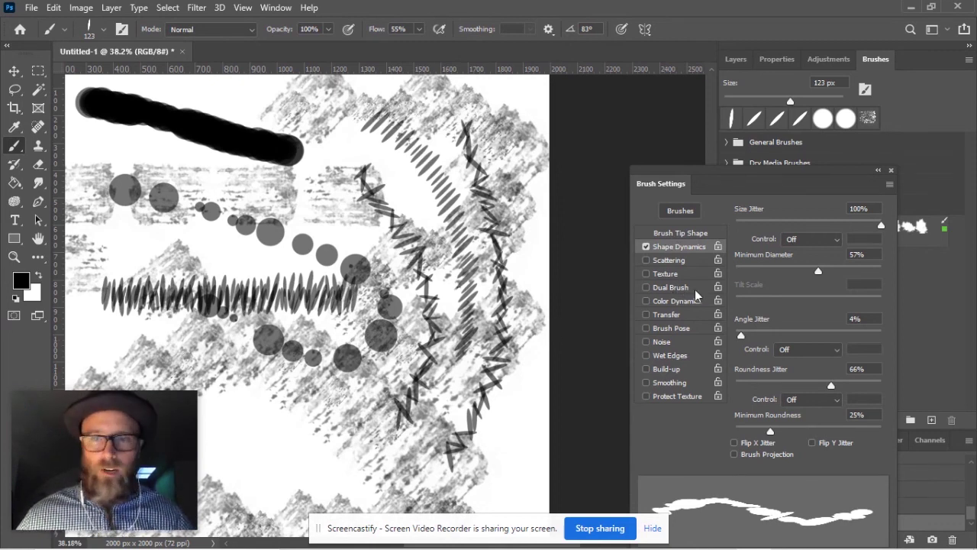
drag(831, 385, 735, 389)
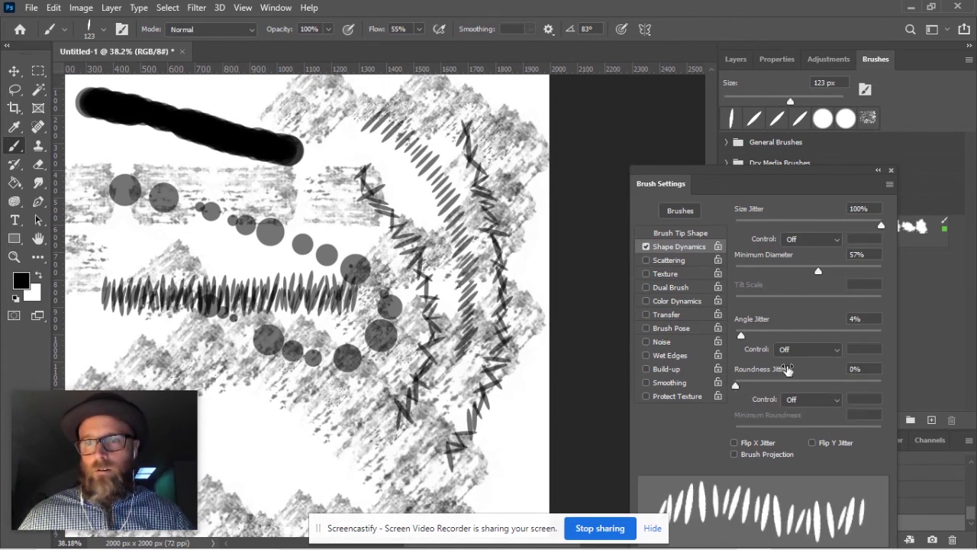
mouse_move(736, 386)
mouse_down()
mouse_move(876, 391)
mouse_move(748, 390)
mouse_up()
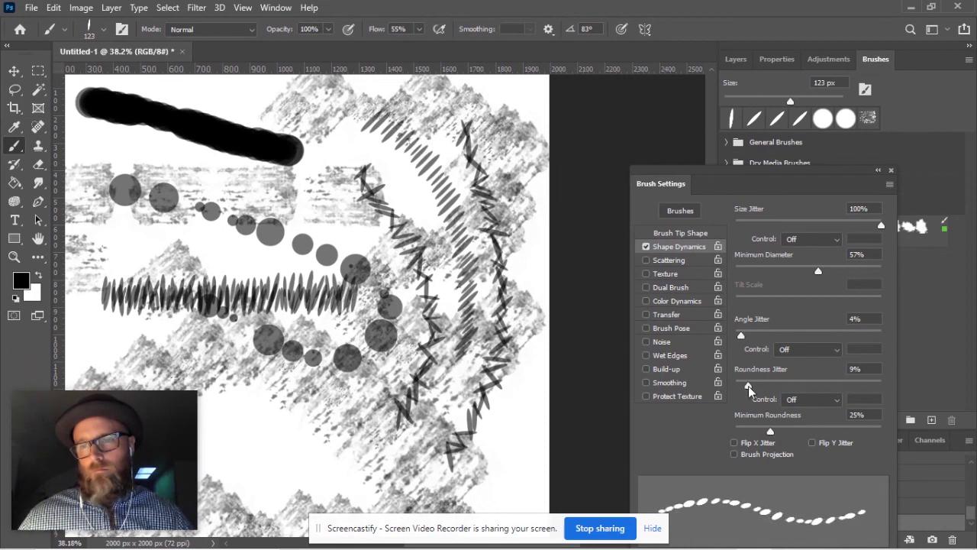
Reset the brush tip to a 0° angle and 100% roundness.
click(679, 234)
drag(861, 344, 744, 361)
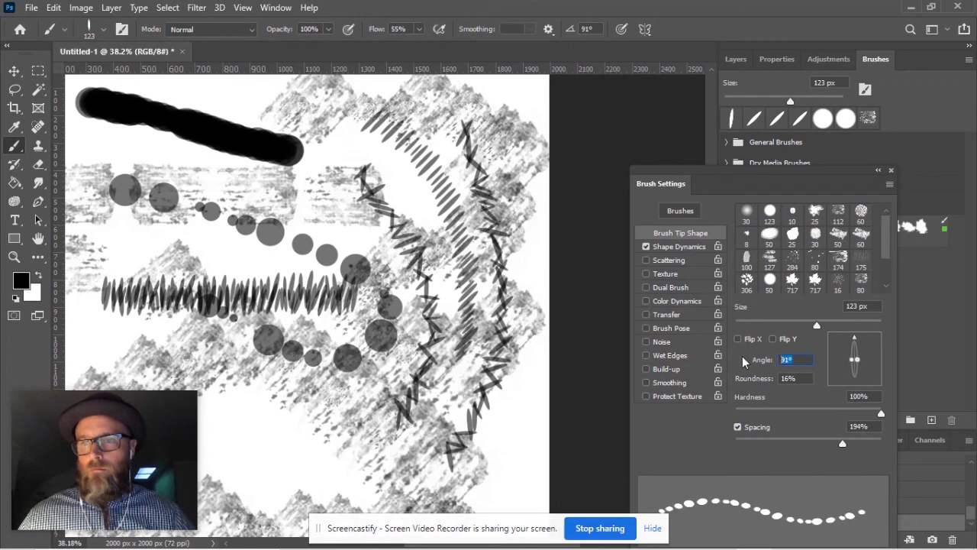
key(BackSpace)
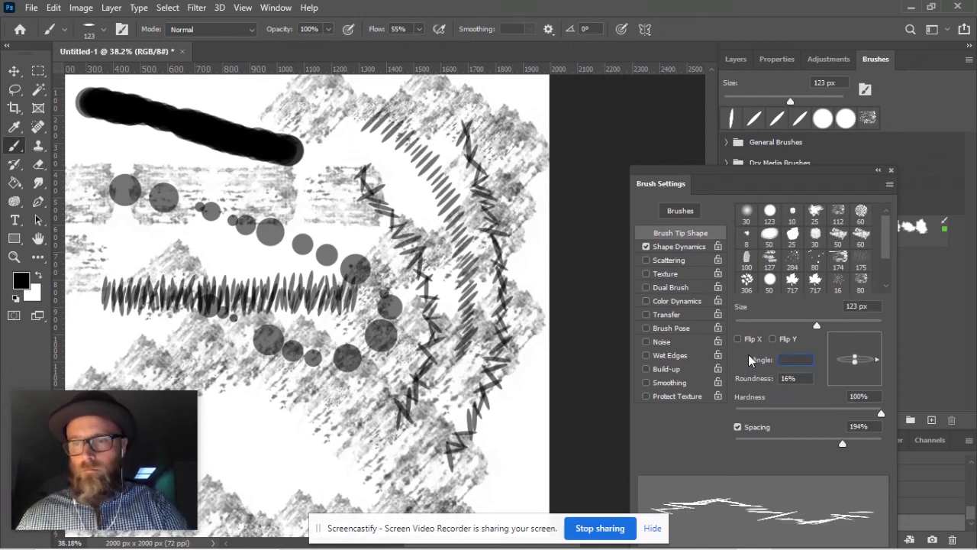
key(Return)
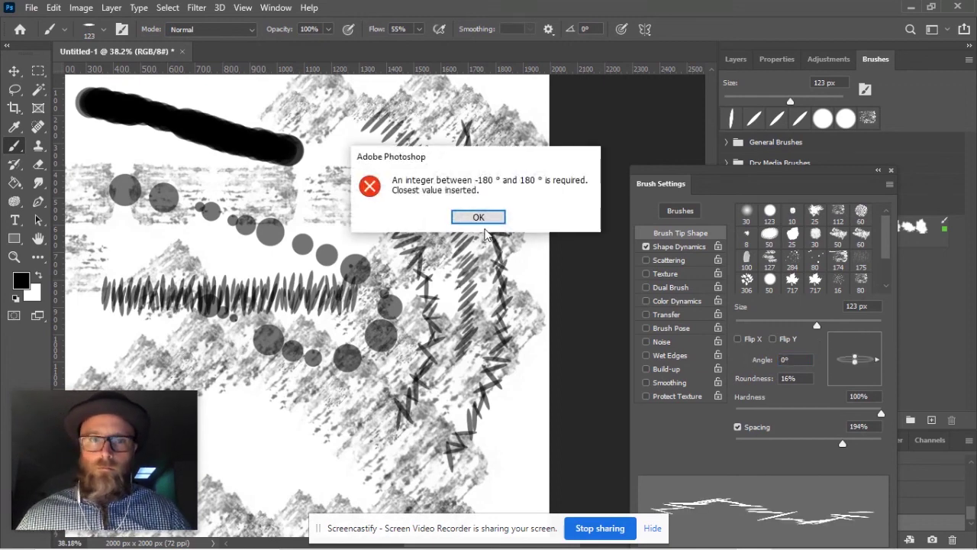
click(481, 217)
drag(854, 363, 855, 379)
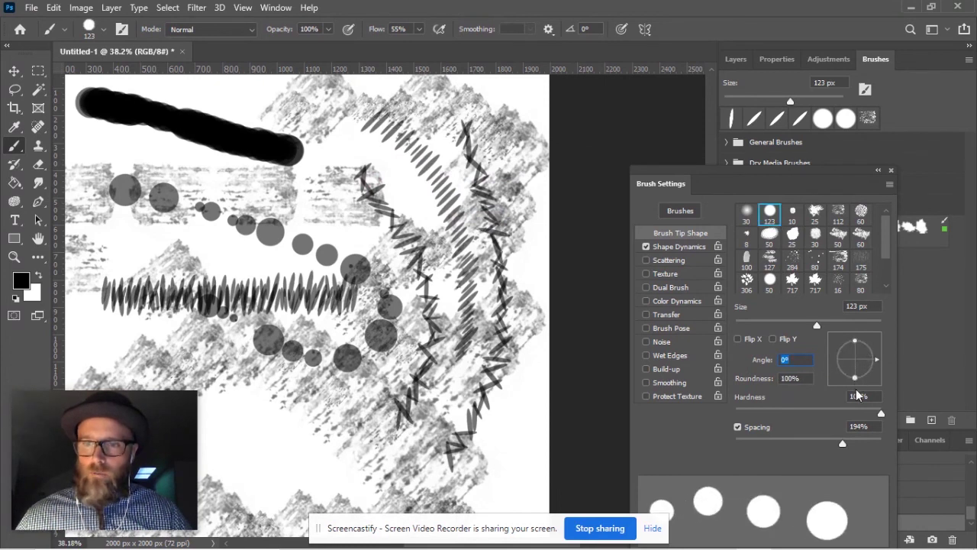
Set the roundness jitter to 72% and paint a curved test stroke of varied ovals across the existing dots.
click(676, 247)
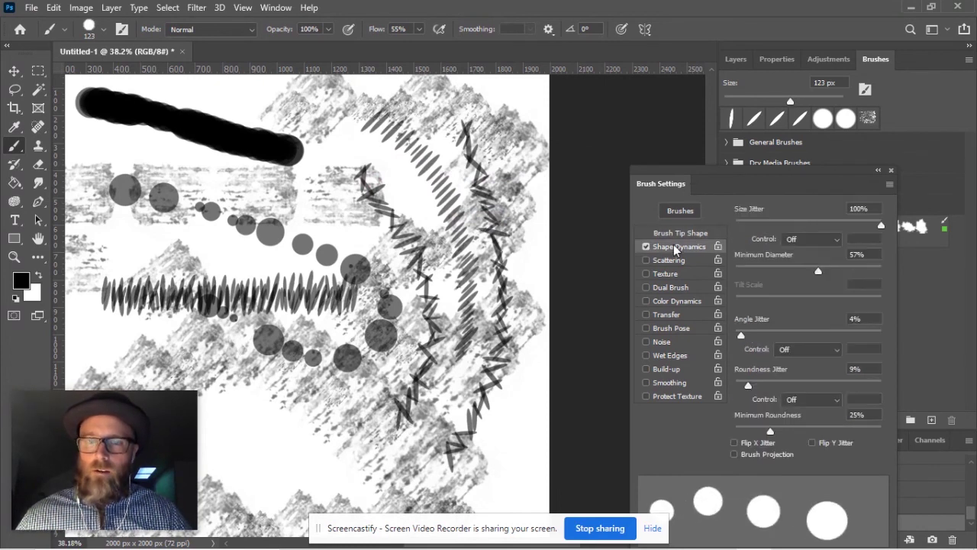
drag(748, 391, 841, 388)
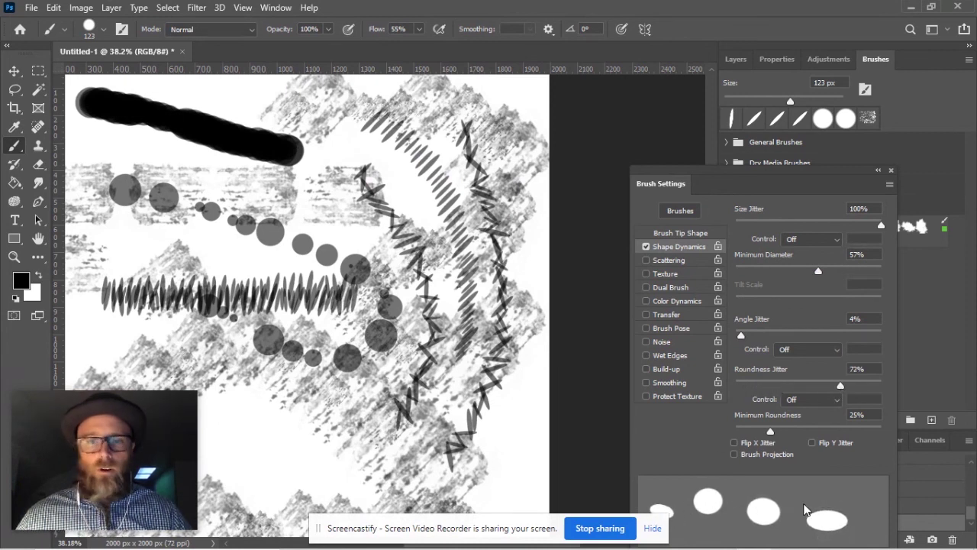
drag(780, 184, 782, 118)
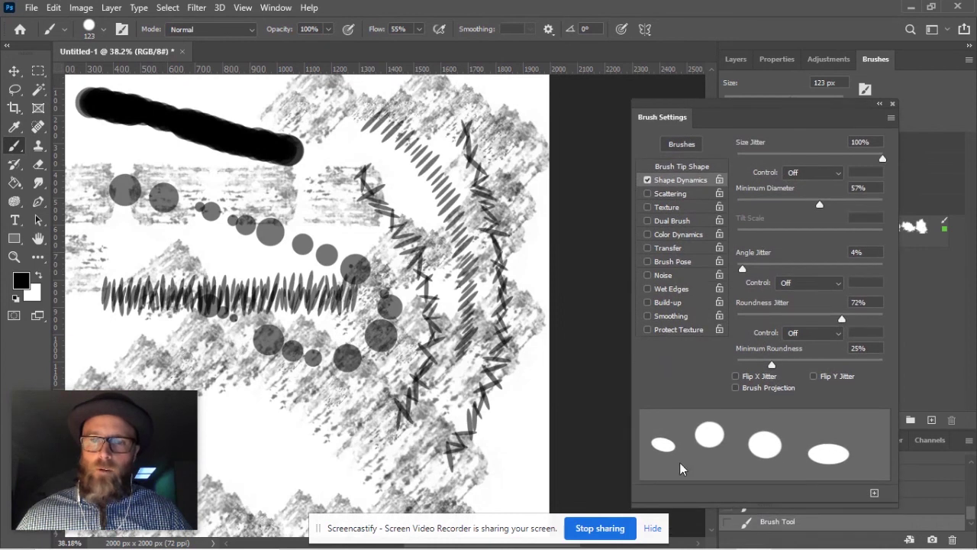
mouse_move(217, 167)
mouse_down()
mouse_move(329, 207)
mouse_move(378, 252)
mouse_move(412, 303)
mouse_move(396, 375)
mouse_move(351, 429)
mouse_move(261, 485)
mouse_up()
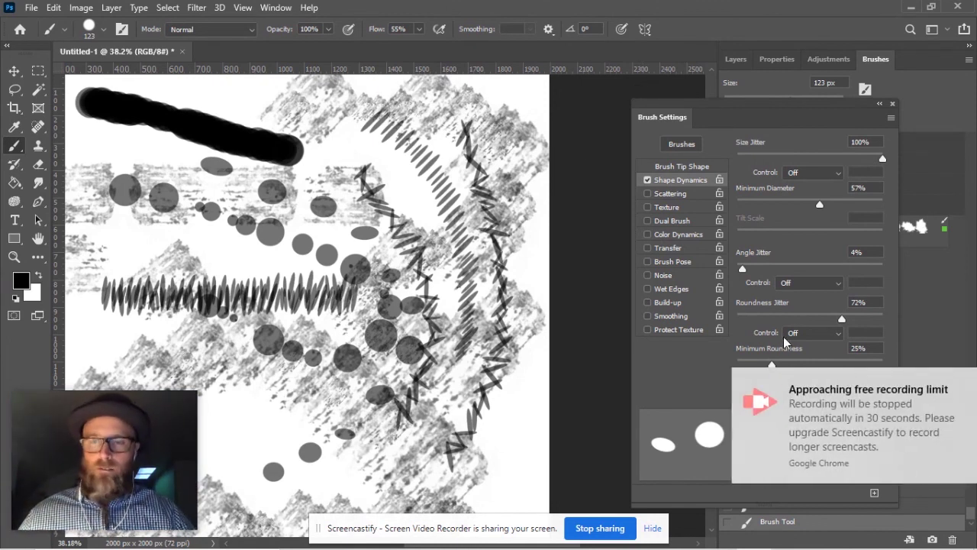
Turn on Scattering for the brush and clear the test strokes from the canvas with a 930 px Eraser.
click(954, 378)
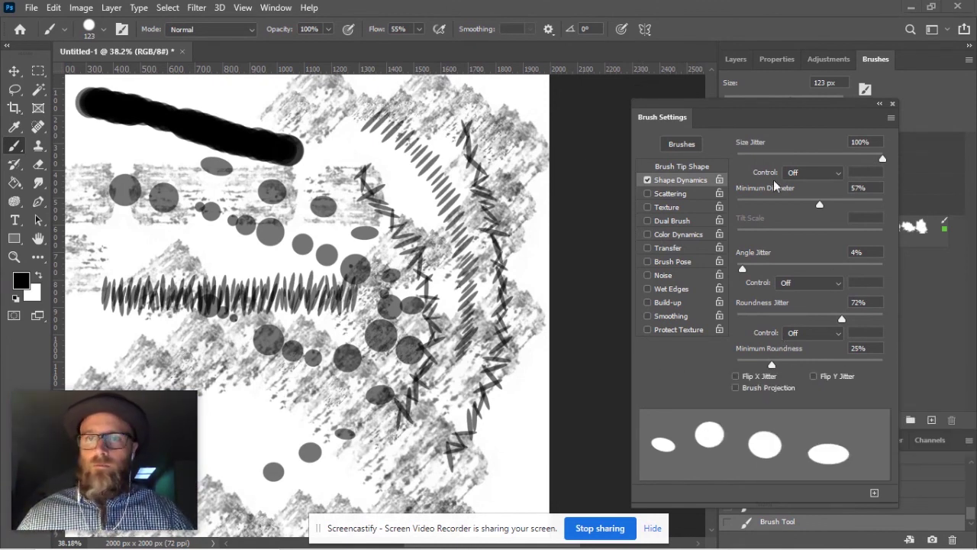
click(675, 195)
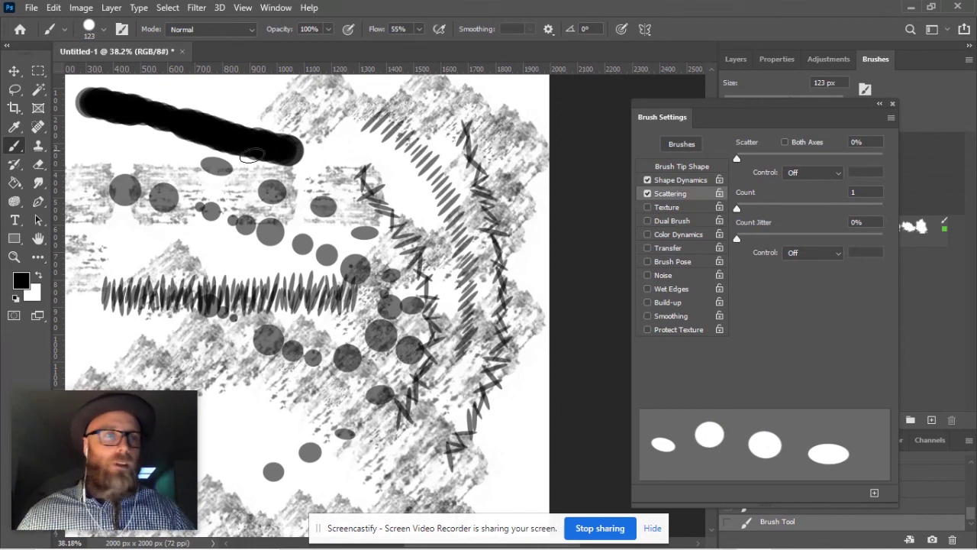
key(e)
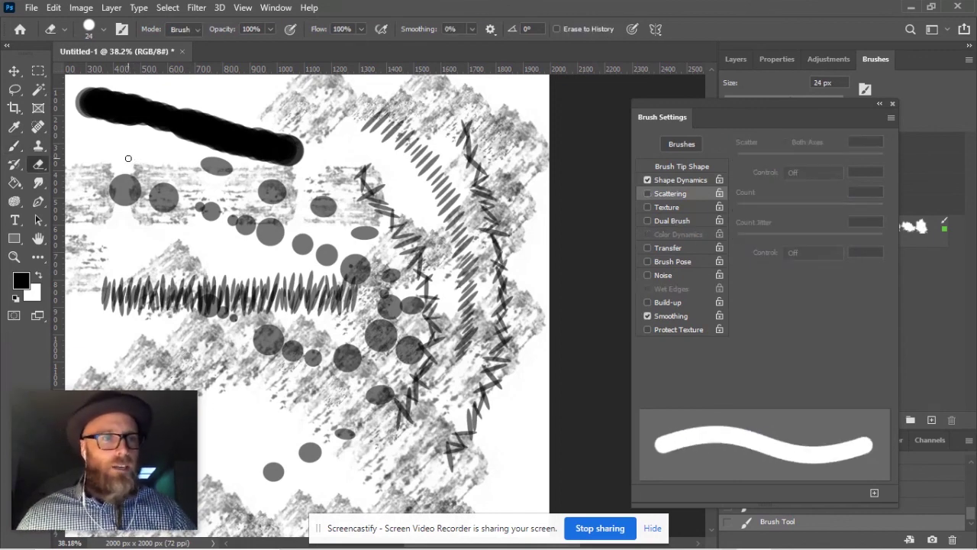
mouse_move(125, 160)
mouse_down()
mouse_move(175, 99)
mouse_move(222, 549)
mouse_move(412, 12)
mouse_move(323, 222)
mouse_up()
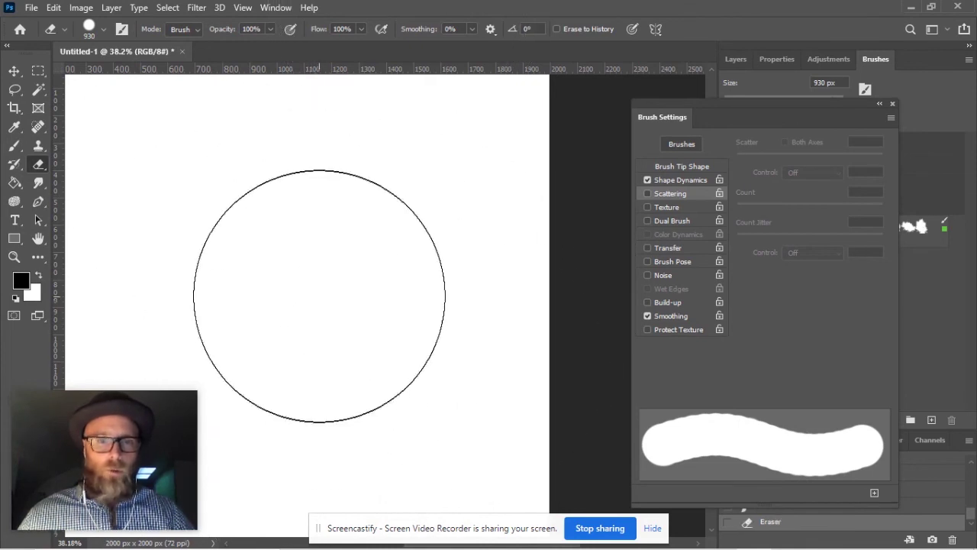
Fit the canvas in view, switch to the Brush and choose the 123 px hard round tip at a 0° angle.
key(space)
drag(323, 279, 347, 266)
key(ctrl+0)
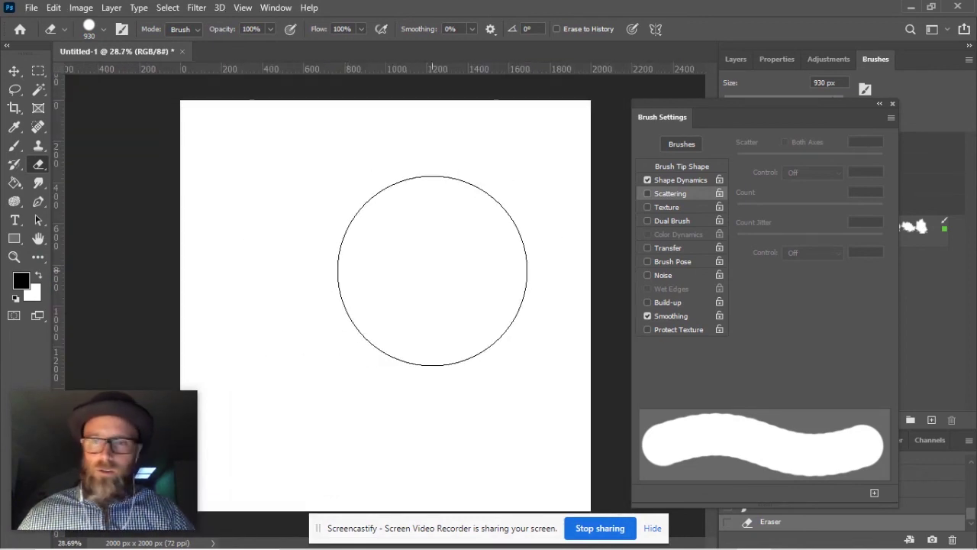
key(b)
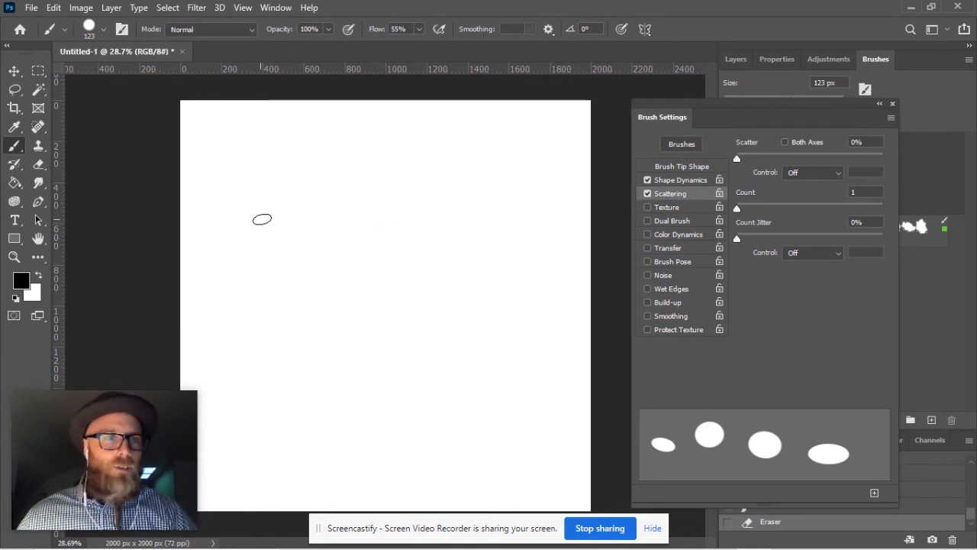
click(673, 167)
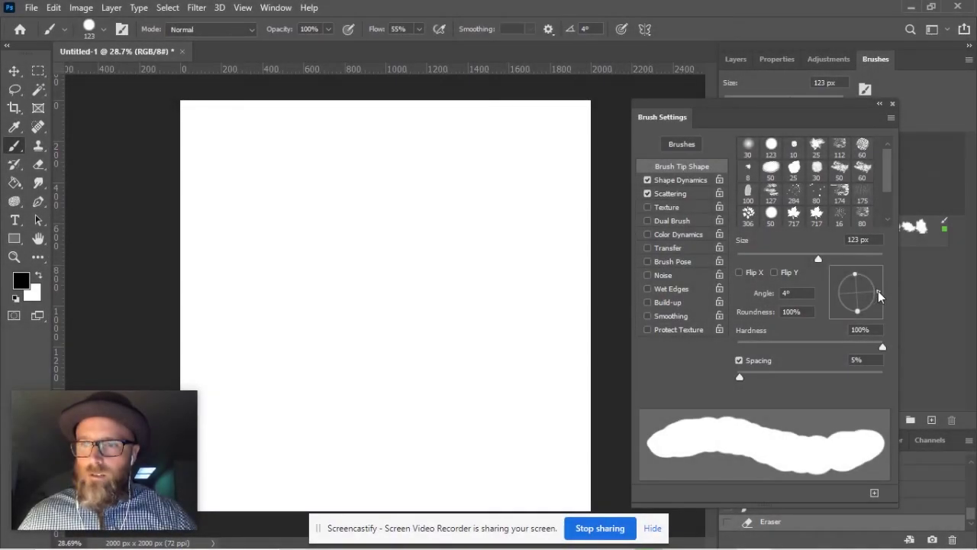
drag(878, 291, 886, 294)
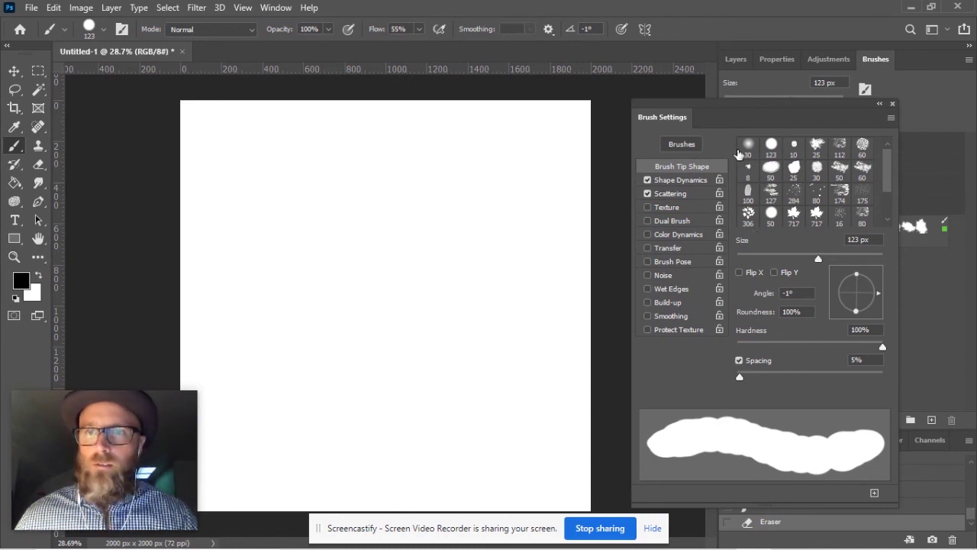
click(771, 145)
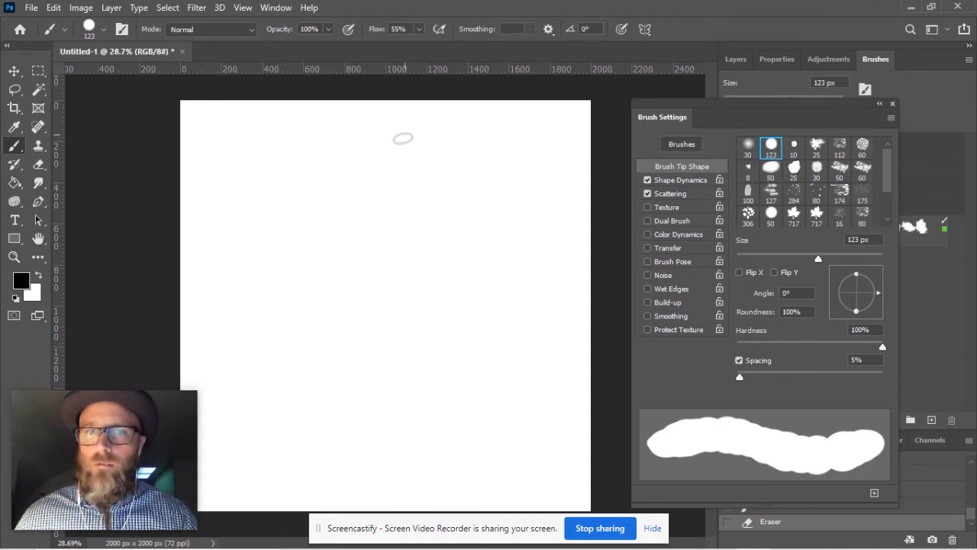
Turn off Shape Dynamics and paint a horizontal test stroke across the top of the canvas at 100% hardness.
click(648, 181)
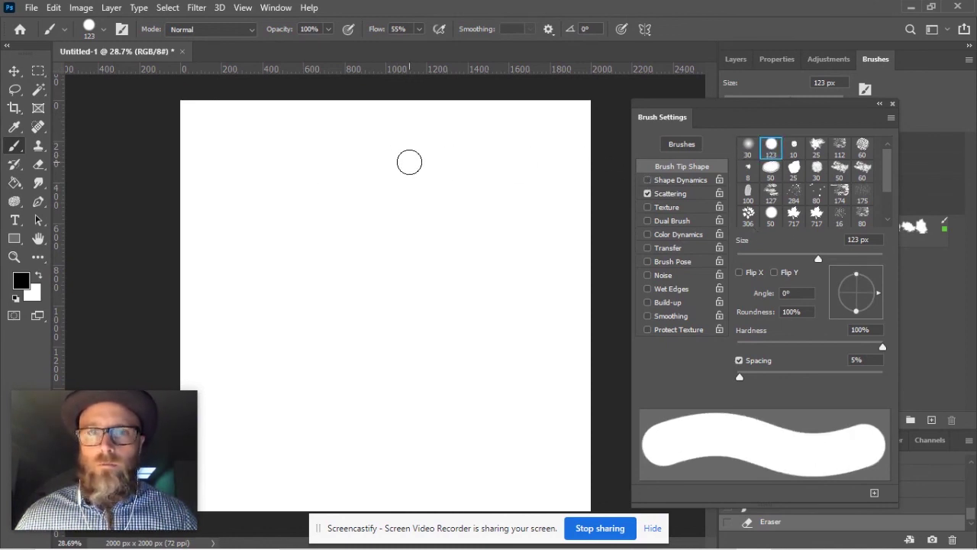
click(648, 180)
click(647, 180)
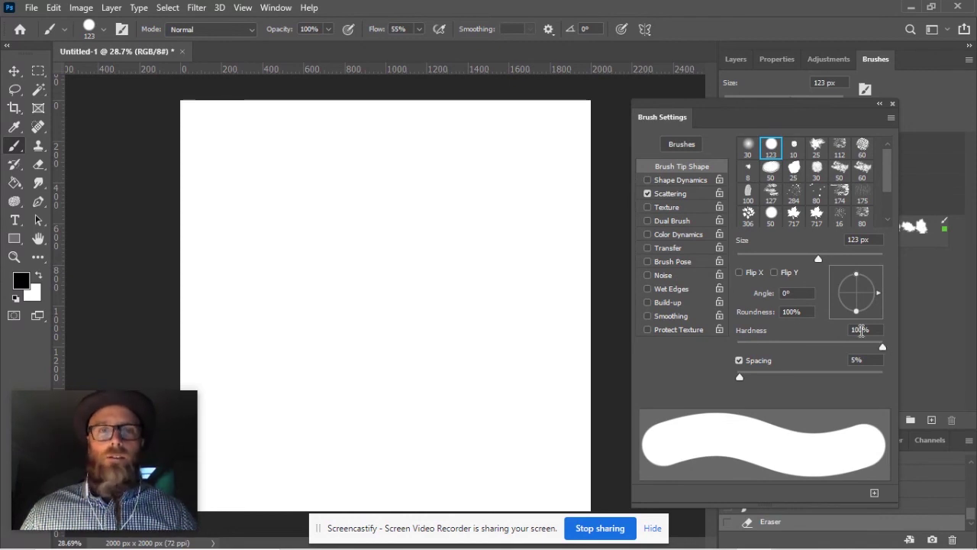
click(209, 146)
drag(210, 146, 559, 141)
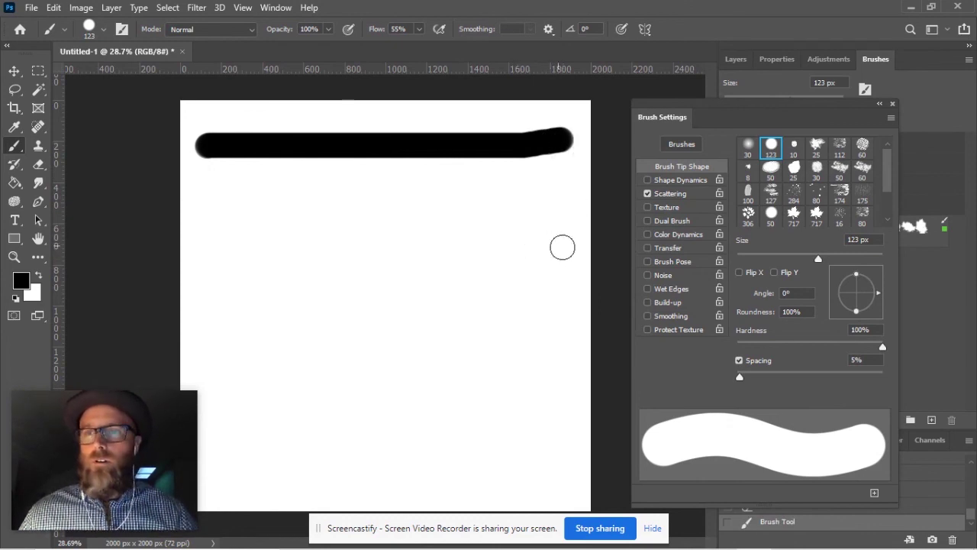
Paint two horizontal strokes below the first, one at 80% hardness and one at 27%.
drag(883, 350, 856, 349)
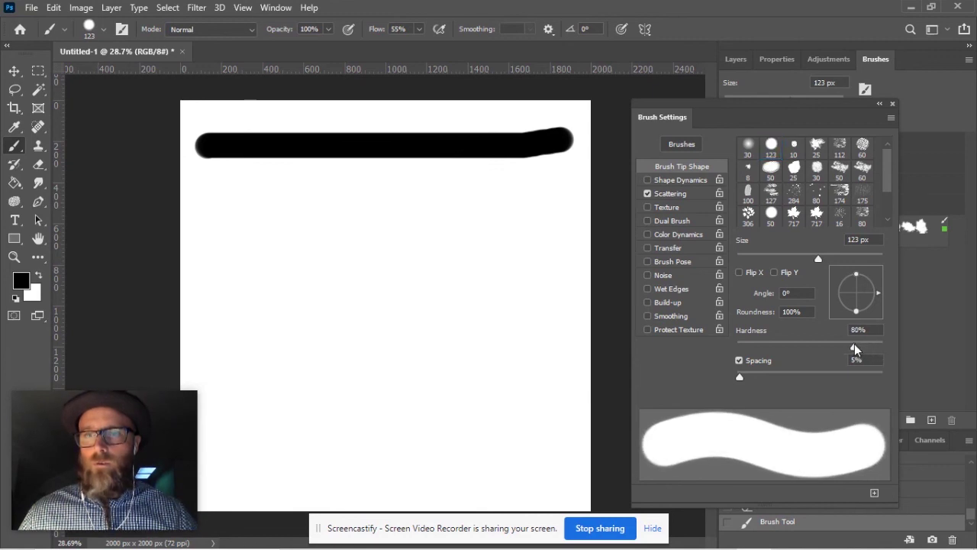
drag(208, 196, 555, 195)
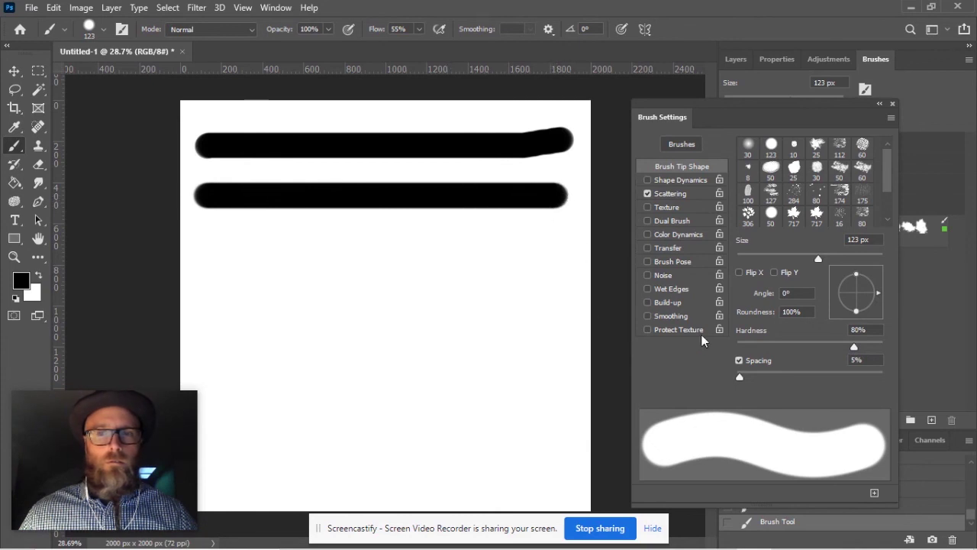
drag(853, 347, 775, 346)
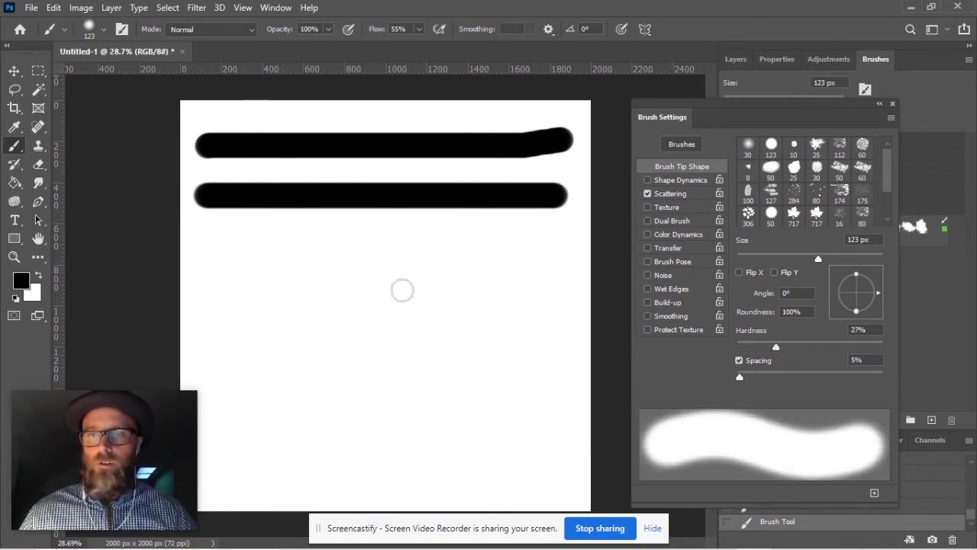
mouse_move(215, 239)
mouse_down()
mouse_move(445, 238)
mouse_move(565, 252)
mouse_up()
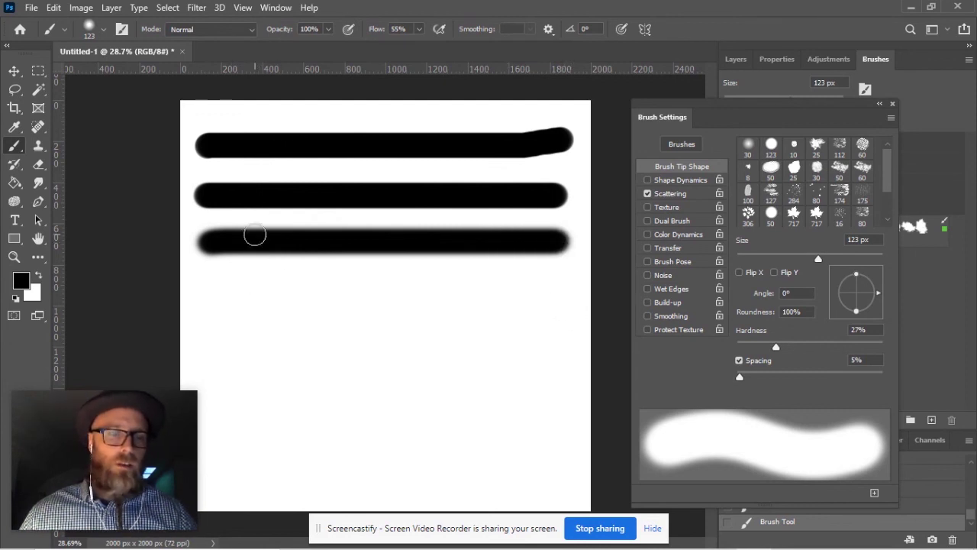
Set the brush hardness to 7% and paint a shorter horizontal stroke beneath the 27% hardness one.
scroll(257, 222, up, 3)
scroll(257, 183, up, 3)
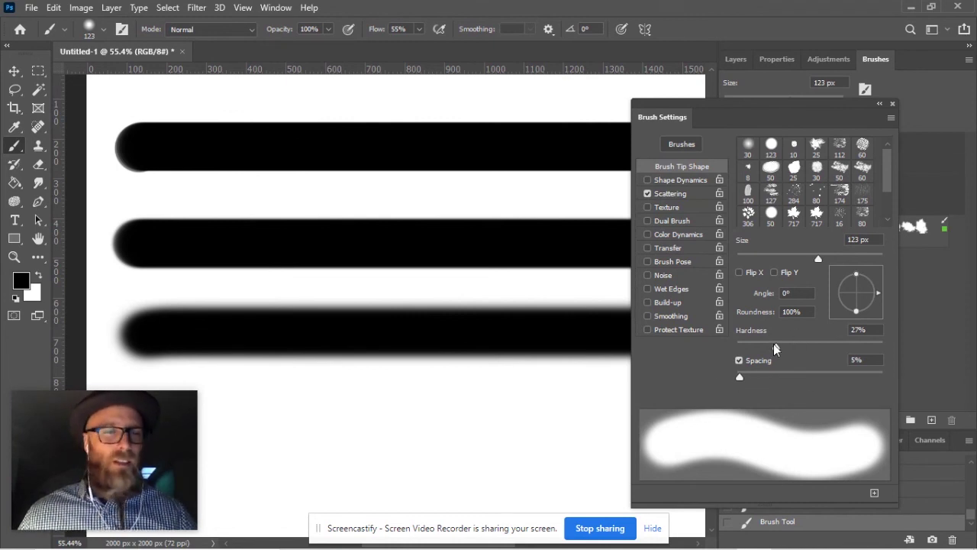
drag(775, 349, 750, 348)
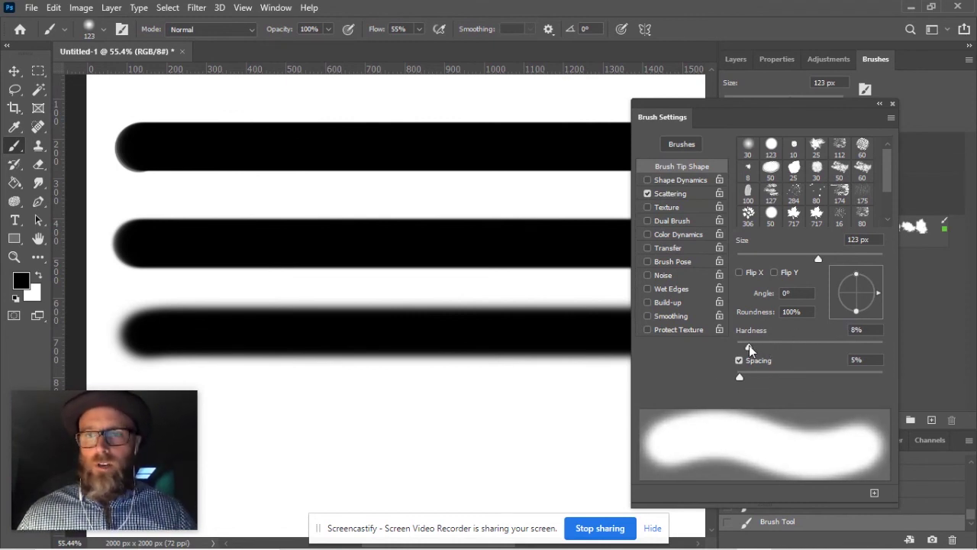
scroll(514, 283, down, 5)
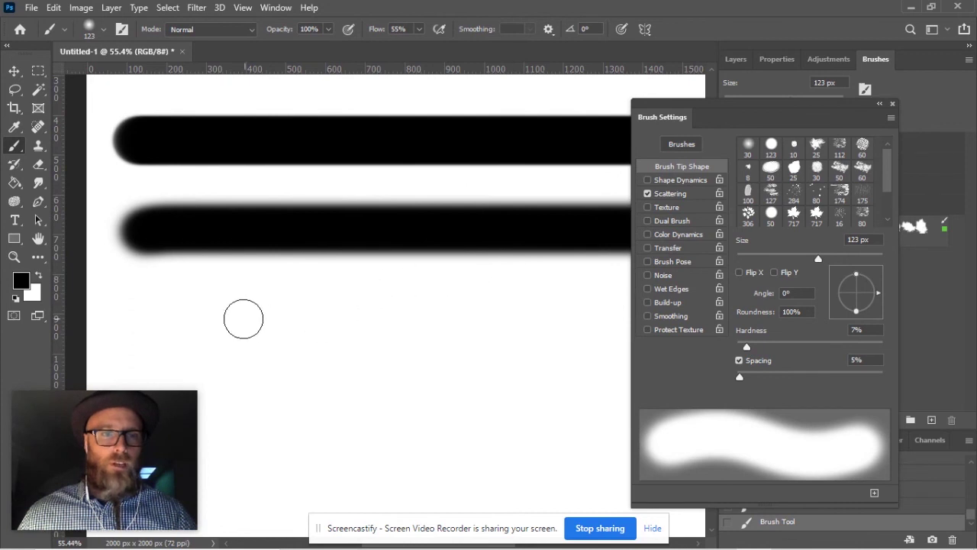
drag(136, 317, 599, 313)
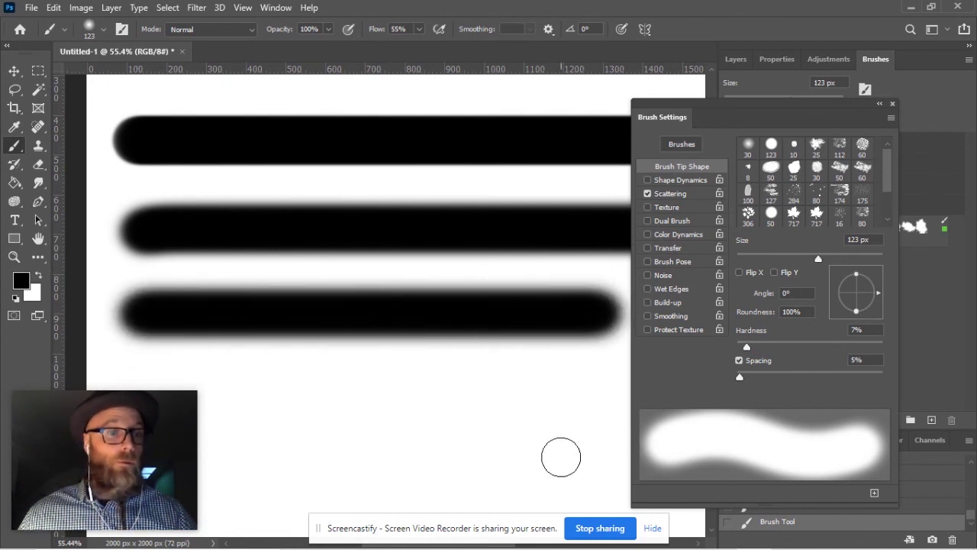
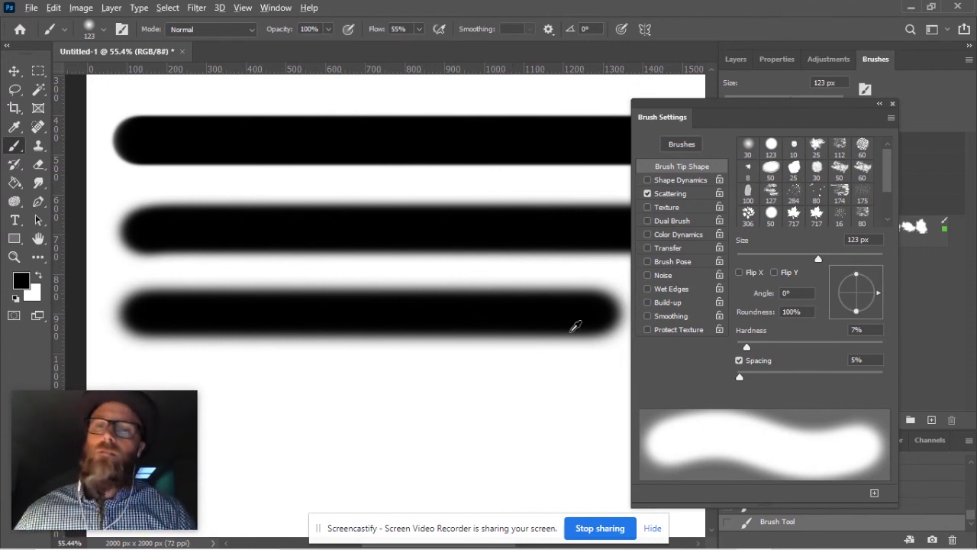
Choose the 123 px hard round tip again and paint a horizontal stroke beneath the softest one.
scroll(482, 330, down, 1)
scroll(482, 330, down, 3)
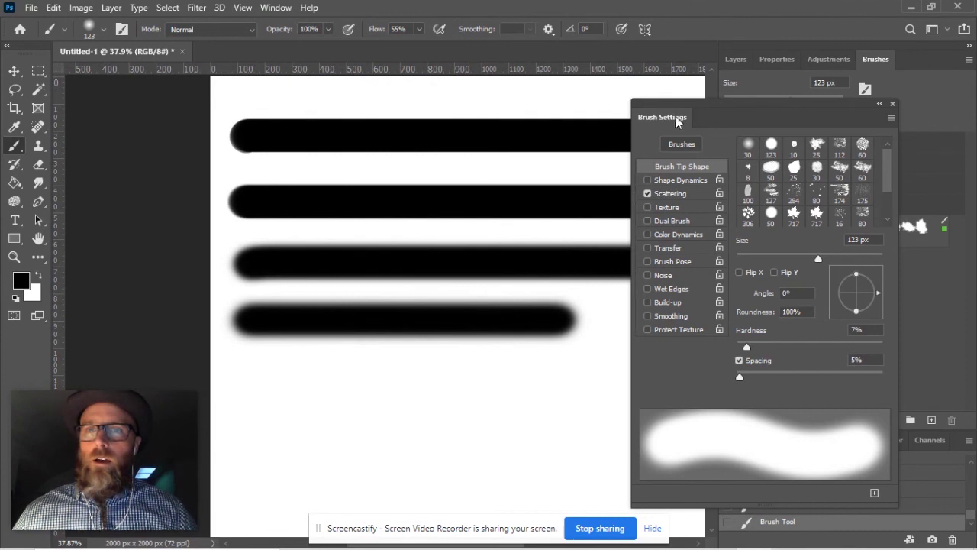
drag(677, 120, 778, 126)
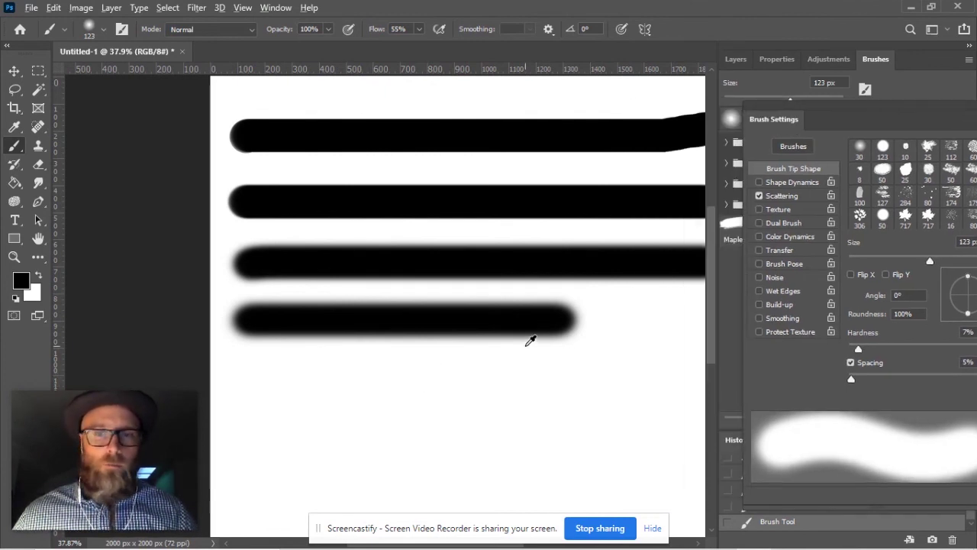
drag(558, 377, 526, 373)
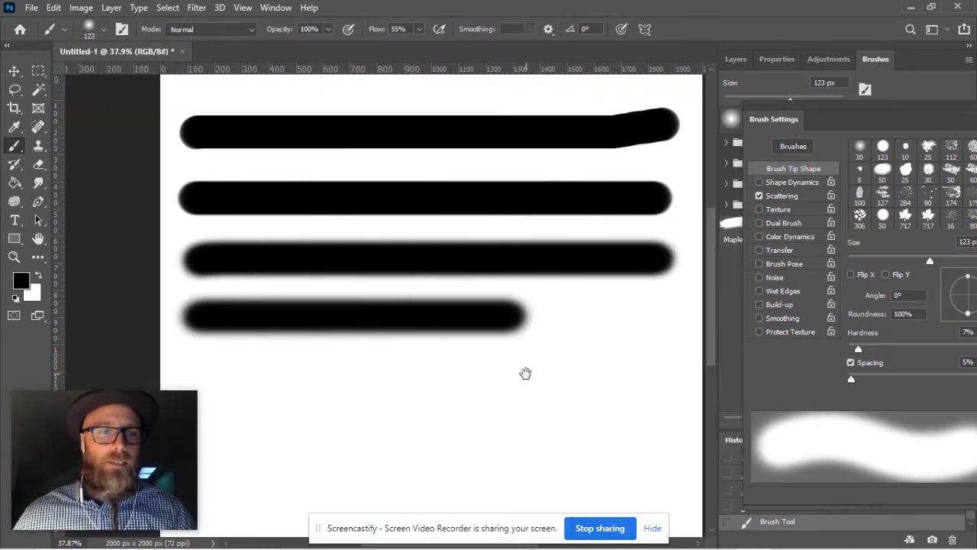
mouse_move(134, 447)
mouse_down()
mouse_move(121, 433)
mouse_move(137, 179)
mouse_up()
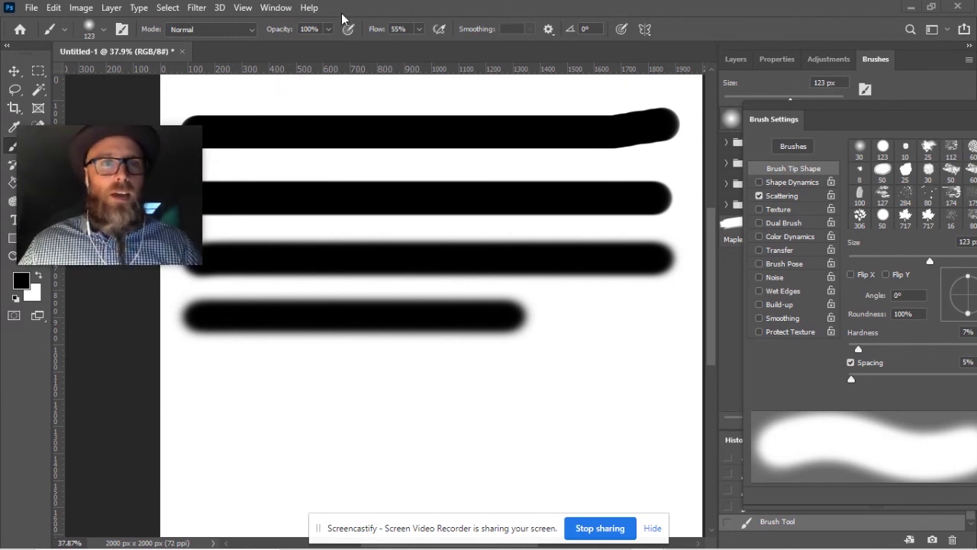
drag(769, 120, 701, 119)
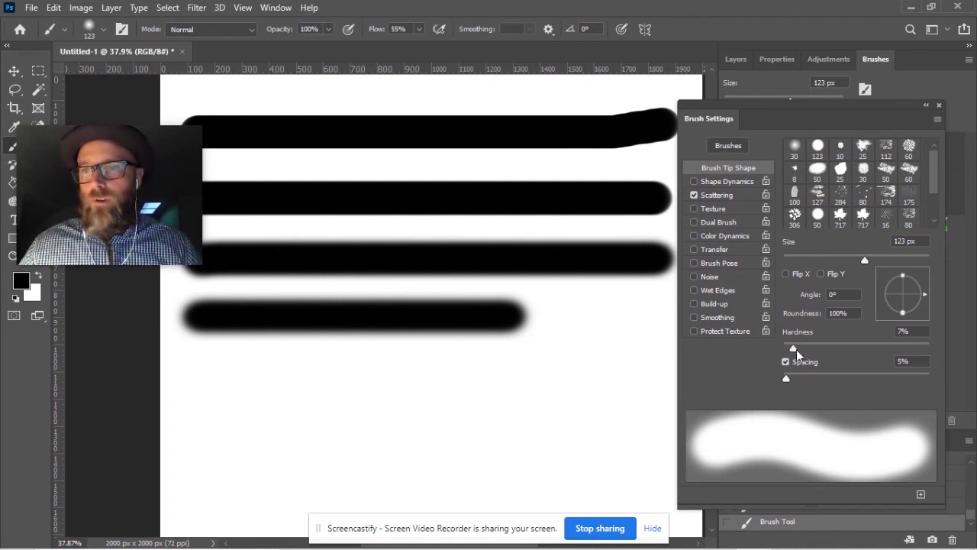
click(817, 147)
mouse_move(190, 367)
mouse_down()
mouse_move(569, 375)
mouse_move(643, 365)
mouse_up()
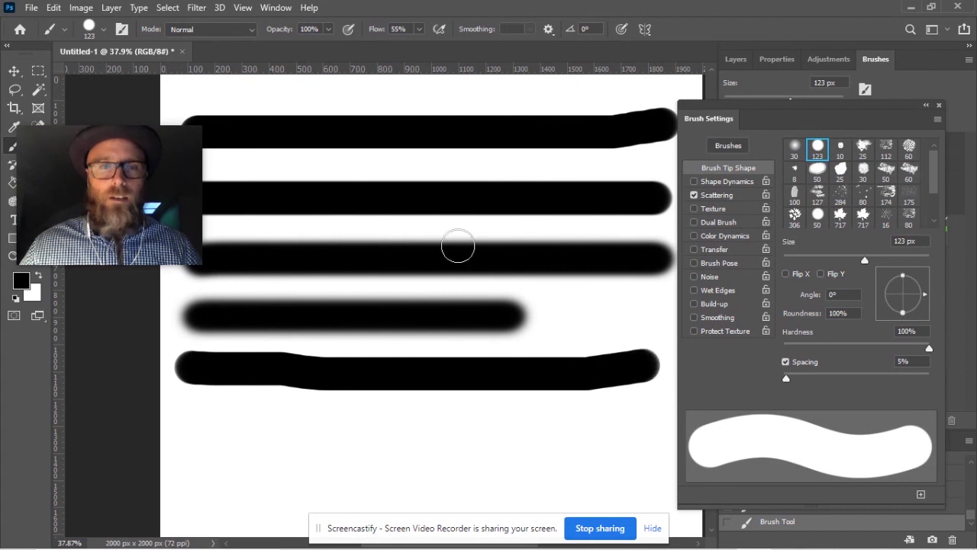
Paint two full-width strokes below the hard black one, first at 49% opacity and then at 10%.
click(328, 30)
drag(327, 44, 296, 53)
drag(183, 417, 653, 415)
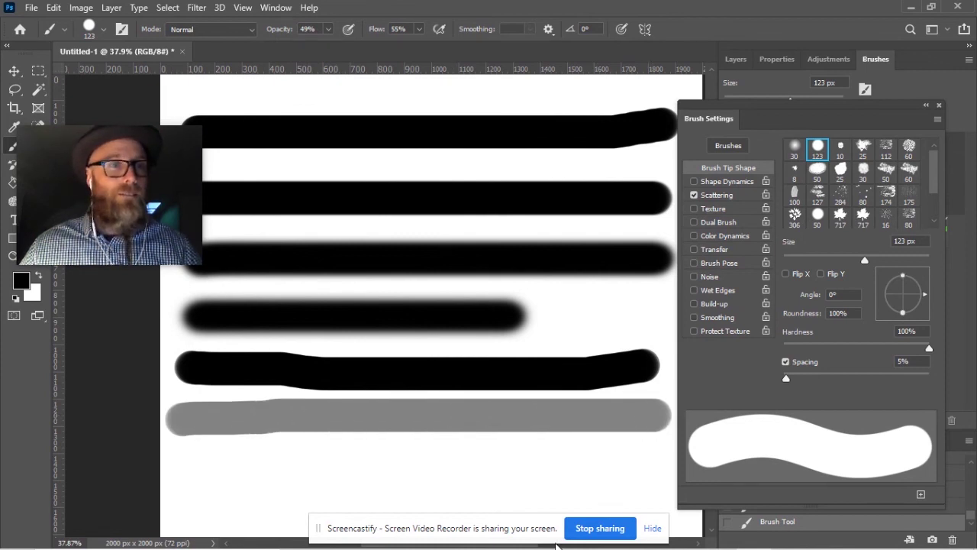
scroll(404, 374, down, 1)
click(328, 29)
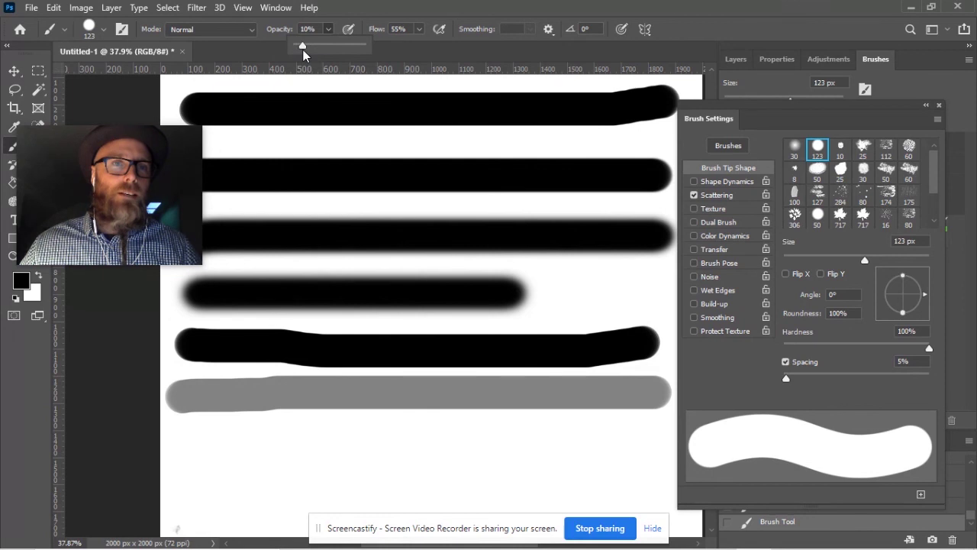
drag(183, 444, 655, 444)
scroll(356, 312, down, 2)
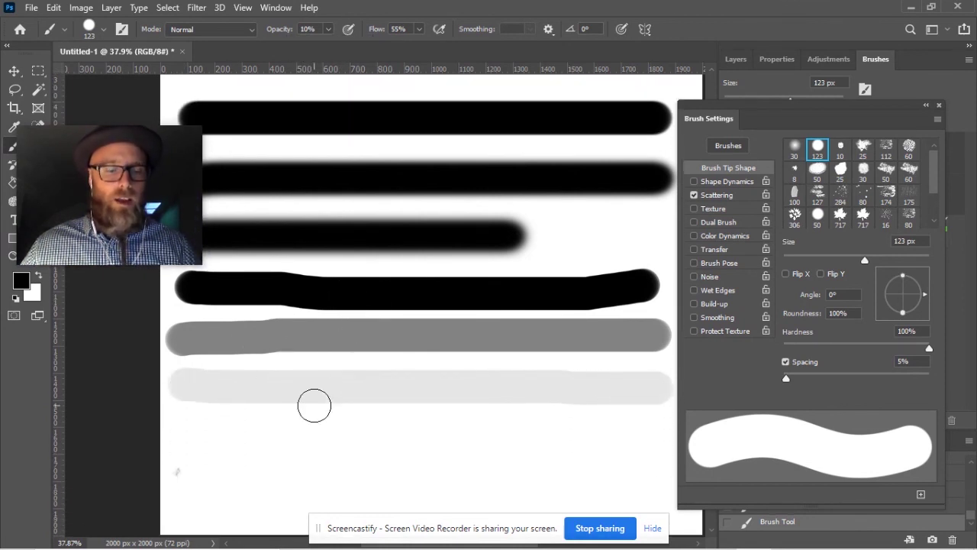
scroll(313, 405, up, 3)
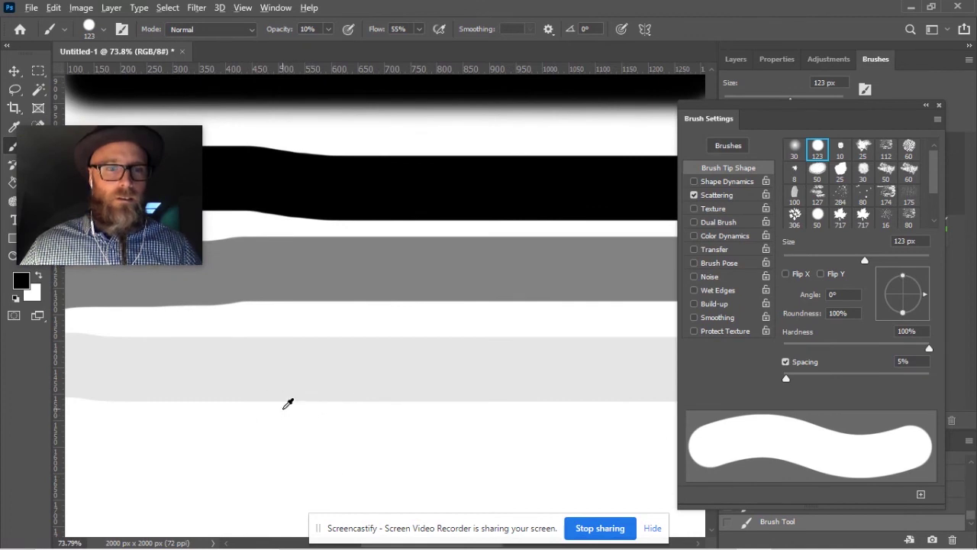
scroll(288, 404, down, 3)
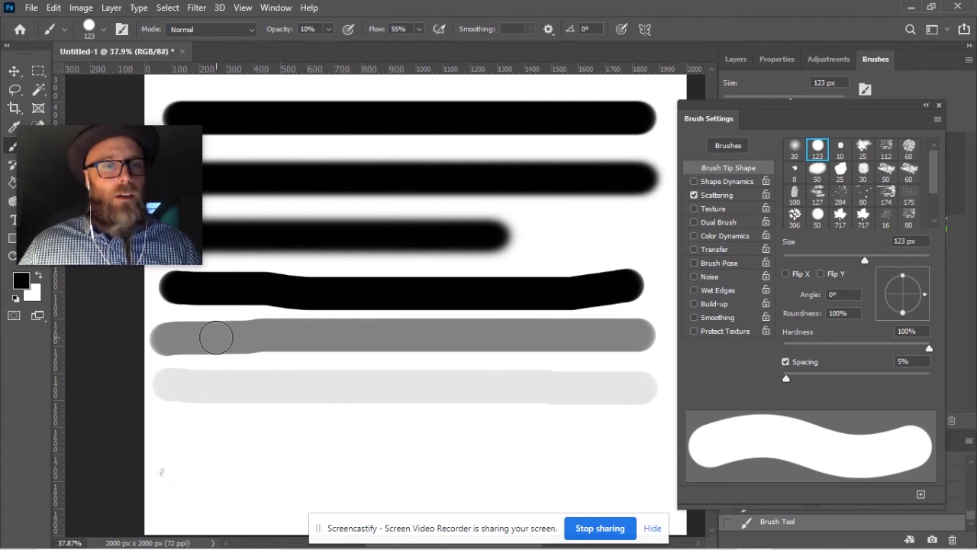
Layer several crossing diagonal strokes at 10% opacity over the left part of the lower stripes to build up tone.
drag(220, 232, 253, 450)
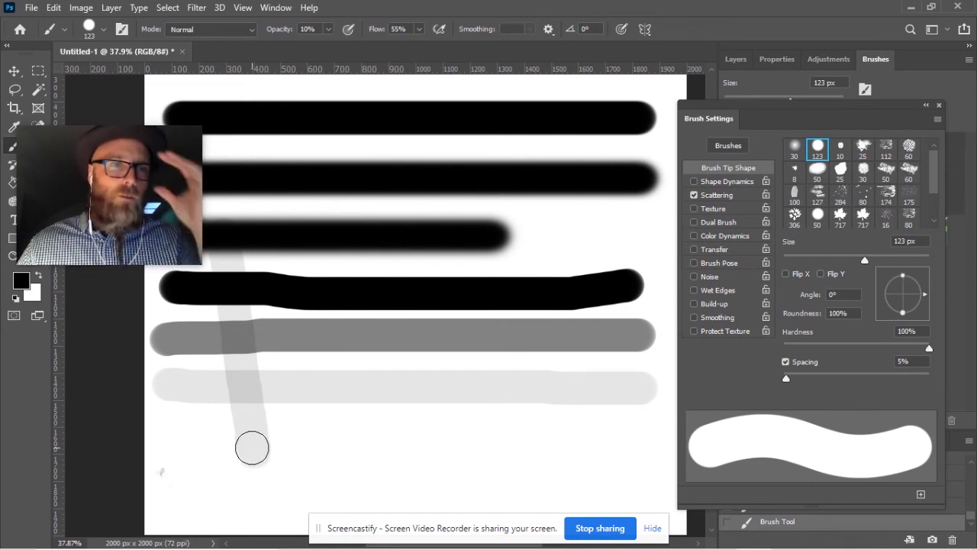
mouse_move(186, 436)
mouse_down()
mouse_move(283, 344)
mouse_move(326, 269)
mouse_up()
mouse_move(253, 246)
mouse_down()
mouse_move(223, 361)
mouse_move(152, 463)
mouse_up()
mouse_move(298, 448)
mouse_down()
mouse_move(220, 312)
mouse_move(220, 229)
mouse_move(271, 311)
mouse_move(282, 294)
mouse_move(176, 366)
mouse_move(275, 312)
mouse_move(175, 338)
mouse_move(305, 321)
mouse_move(233, 337)
mouse_move(268, 301)
mouse_move(218, 342)
mouse_move(264, 309)
mouse_move(236, 327)
mouse_move(255, 338)
mouse_move(234, 325)
mouse_move(203, 354)
mouse_move(229, 338)
mouse_move(226, 350)
mouse_up()
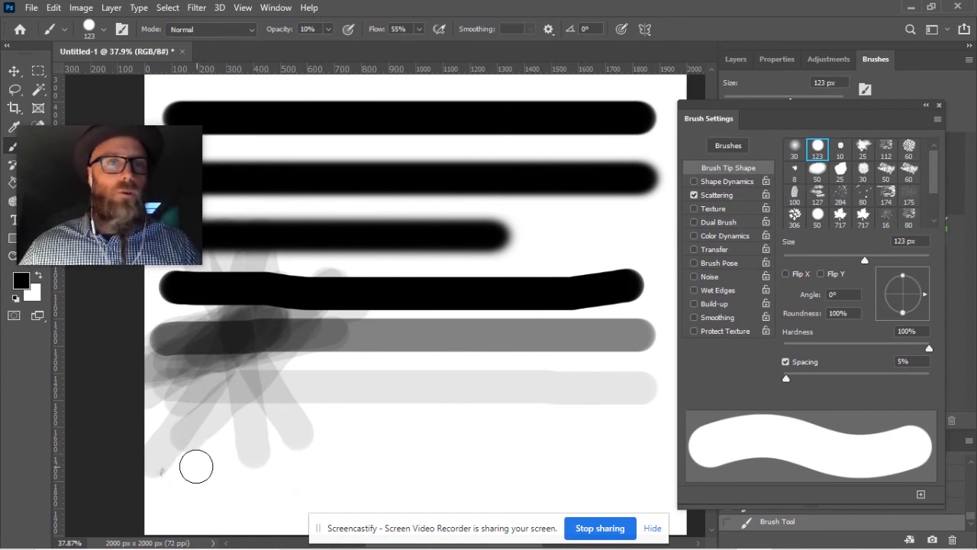
Paint three short horizontal strokes in the lower-left of the canvas at 20%, 30% and 40% opacity.
key(2)
drag(180, 450, 299, 450)
key(4)
drag(179, 484, 300, 485)
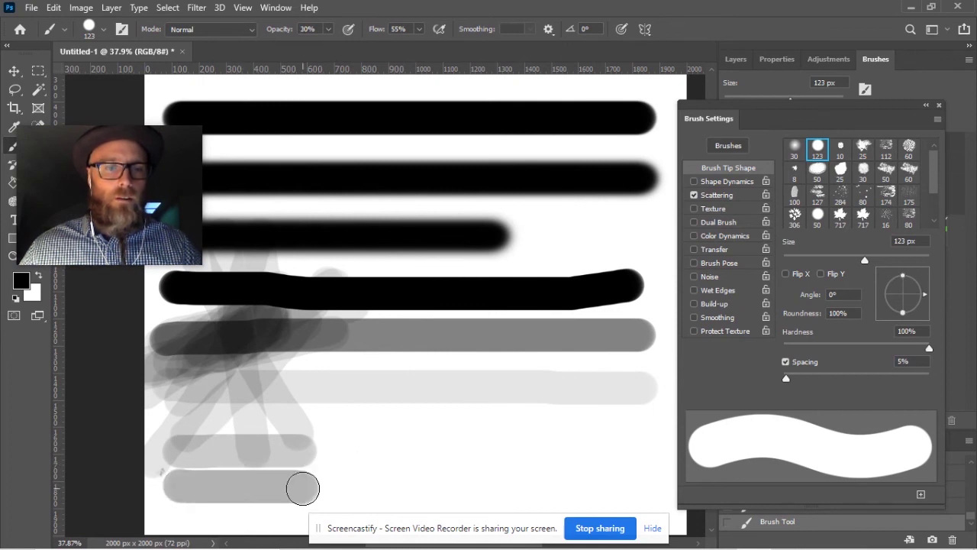
drag(179, 523, 300, 521)
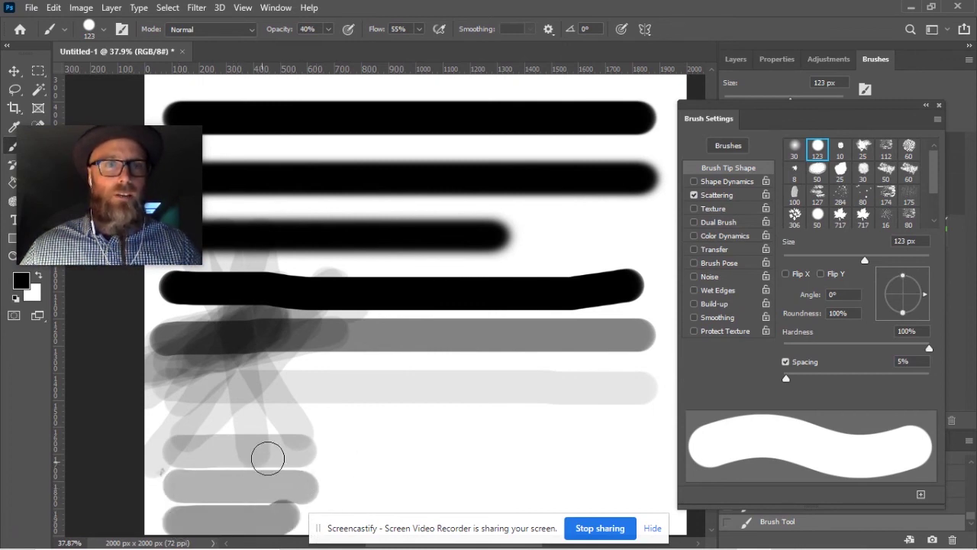
Paint two short horizontal strokes in the lower middle of the canvas at 70% and 80% opacity.
scroll(266, 455, down, 1)
key(7)
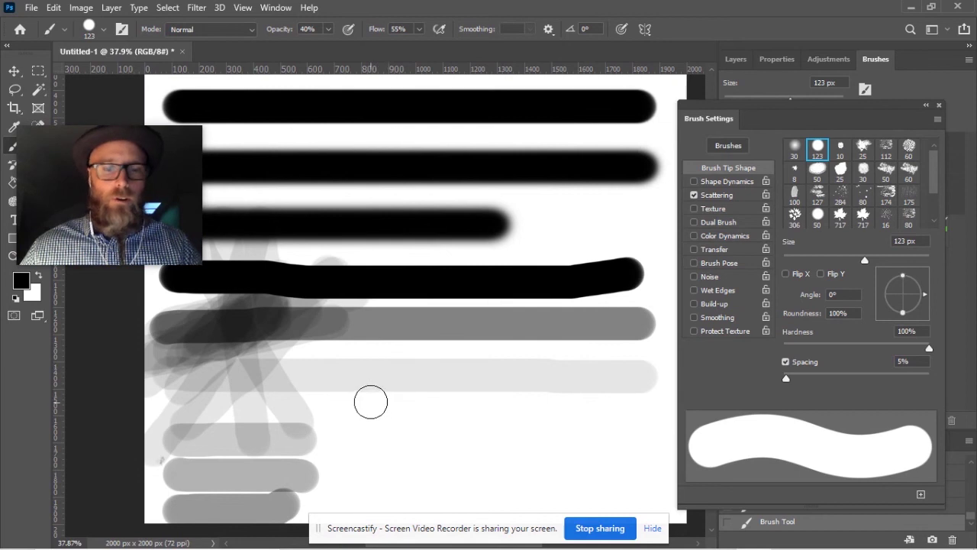
drag(340, 397, 511, 397)
key(8)
drag(364, 437, 516, 439)
Scribble loops and a cross over the lower canvas at 90% opacity, and paint over the cross at 100%.
key(9)
mouse_move(371, 477)
mouse_down()
mouse_move(512, 489)
mouse_move(465, 452)
mouse_move(452, 401)
mouse_move(496, 359)
mouse_move(557, 381)
mouse_move(488, 400)
mouse_move(362, 488)
mouse_move(363, 401)
mouse_move(406, 357)
mouse_move(408, 430)
mouse_move(204, 470)
mouse_move(259, 404)
mouse_move(389, 366)
mouse_up()
drag(551, 471, 663, 413)
mouse_move(588, 374)
mouse_down()
mouse_move(633, 454)
mouse_move(640, 493)
mouse_up()
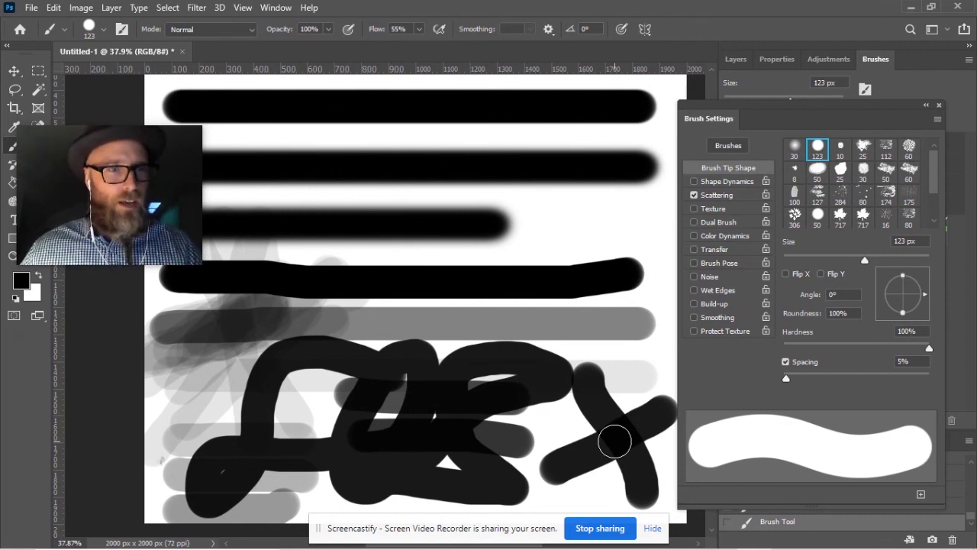
mouse_move(625, 326)
mouse_down()
mouse_move(603, 407)
mouse_move(634, 338)
mouse_move(563, 327)
mouse_move(666, 397)
mouse_move(545, 306)
mouse_move(642, 364)
mouse_move(558, 349)
mouse_move(643, 289)
mouse_move(566, 394)
mouse_move(642, 267)
mouse_move(572, 300)
mouse_up()
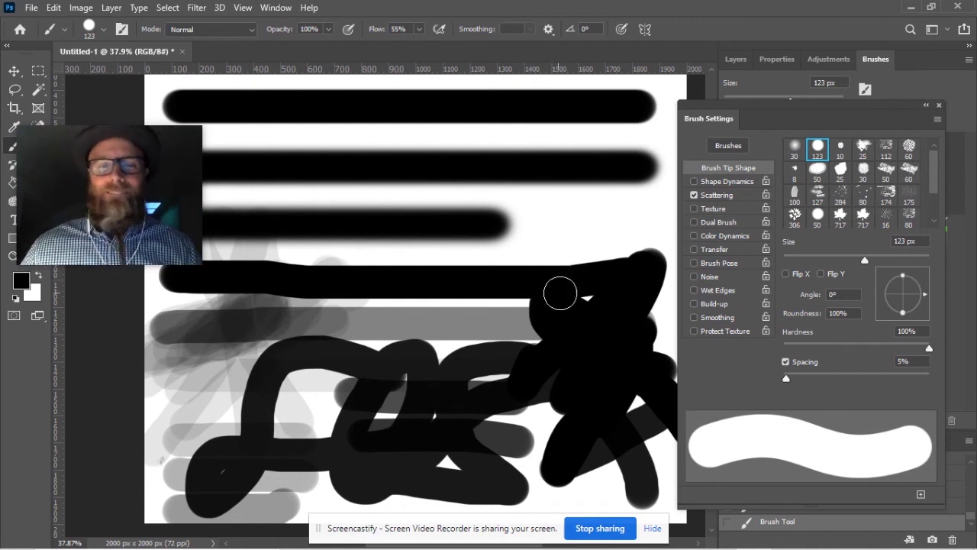
Erase all the test strokes from the canvas and return to the Brush tool with its Scattering settings open.
click(951, 382)
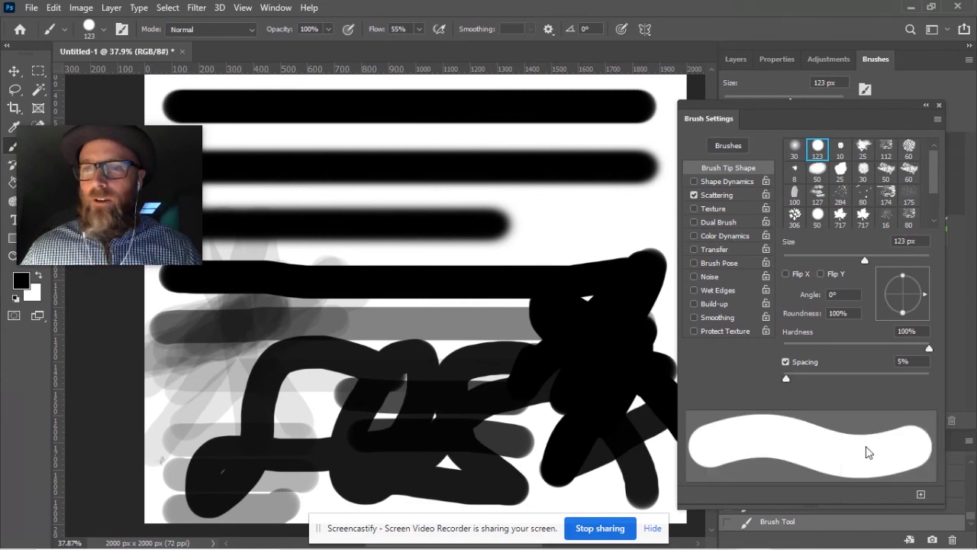
click(715, 194)
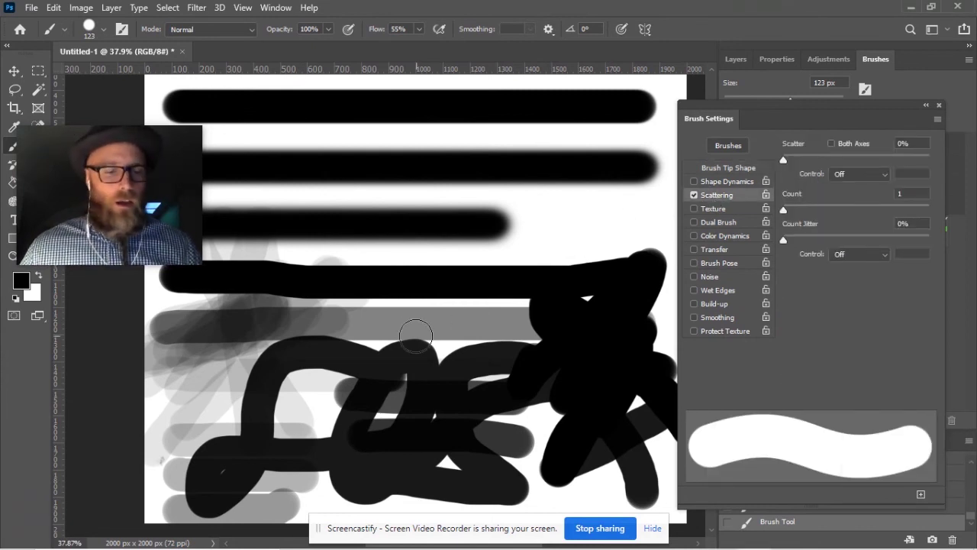
key(e)
click(252, 134)
mouse_move(252, 134)
mouse_down()
mouse_move(633, 142)
mouse_move(142, 54)
mouse_move(219, 468)
mouse_move(464, 460)
mouse_move(359, 71)
mouse_move(418, 251)
mouse_up()
key(b)
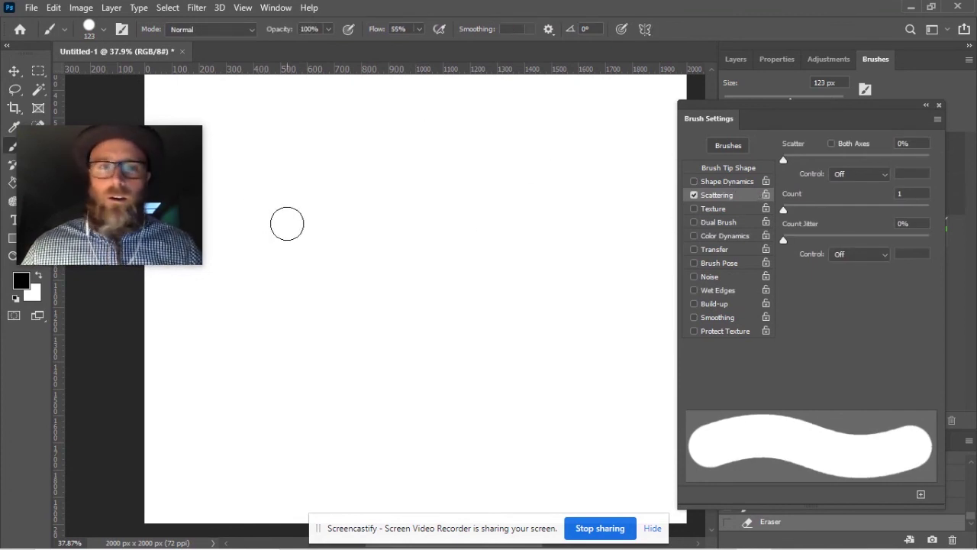
Reduce the brush size to 38 px and set Scatter to 59%.
drag(351, 254, 344, 257)
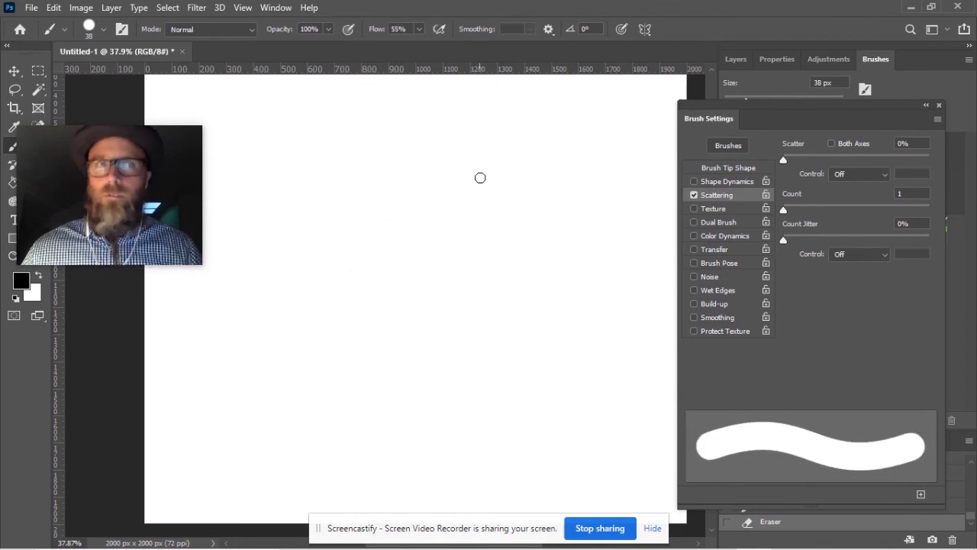
mouse_move(782, 163)
mouse_down()
mouse_move(802, 164)
mouse_move(780, 166)
mouse_up()
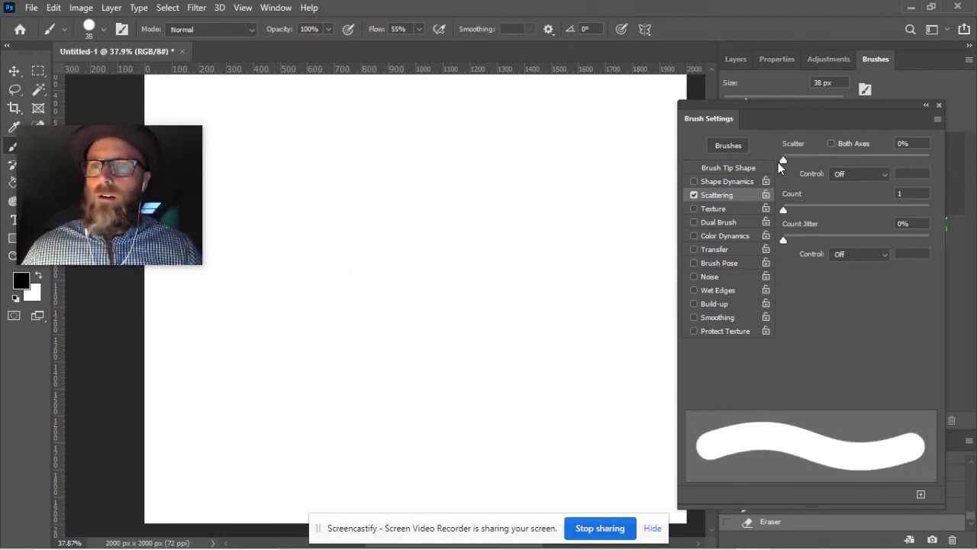
mouse_move(783, 162)
mouse_down()
mouse_move(818, 162)
mouse_move(789, 160)
mouse_move(792, 168)
mouse_up()
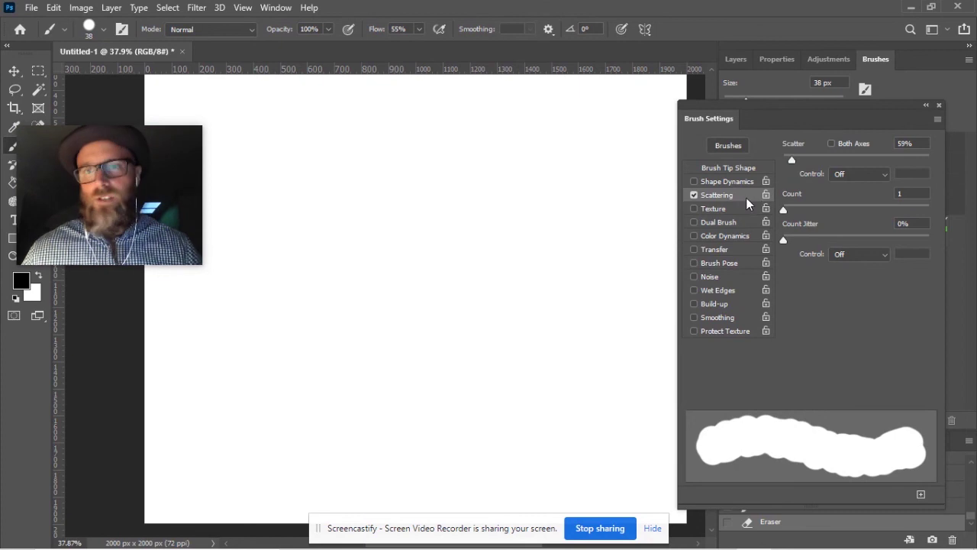
drag(797, 115, 716, 125)
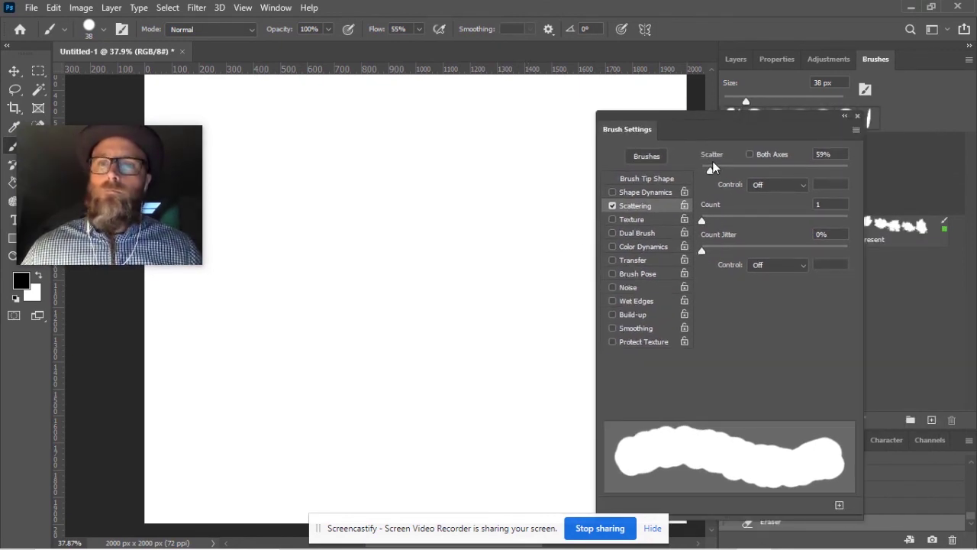
Set the brush tip's Spacing to 125% so the dabs separate.
click(645, 177)
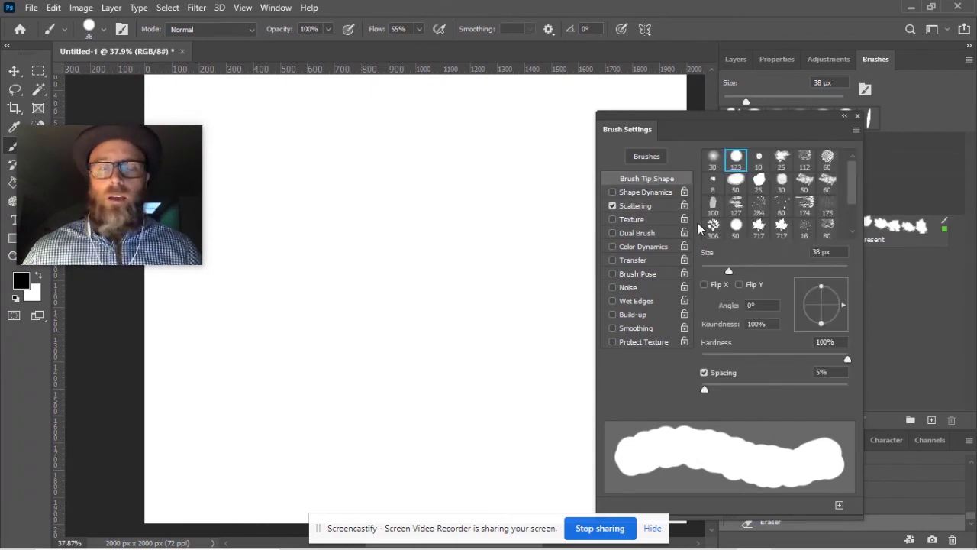
drag(705, 390, 749, 390)
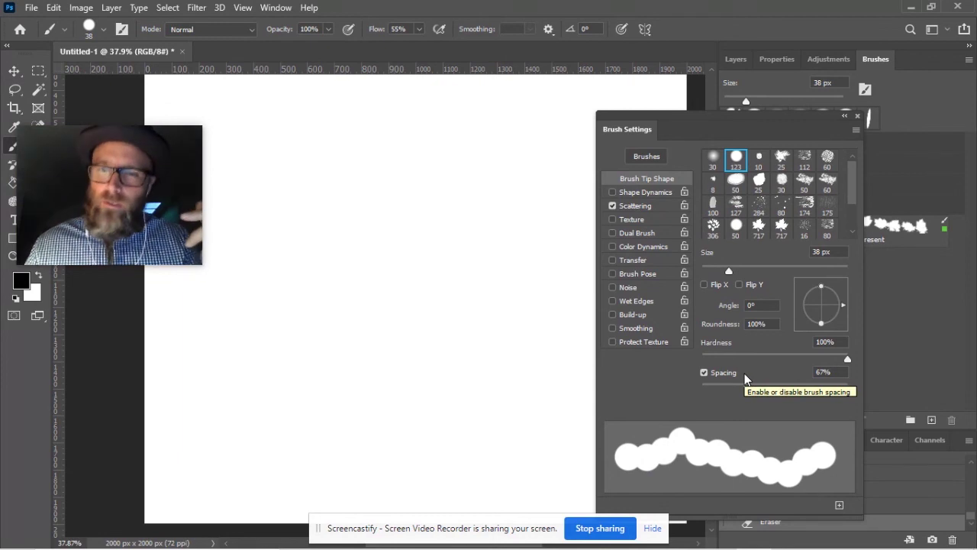
drag(751, 391, 785, 392)
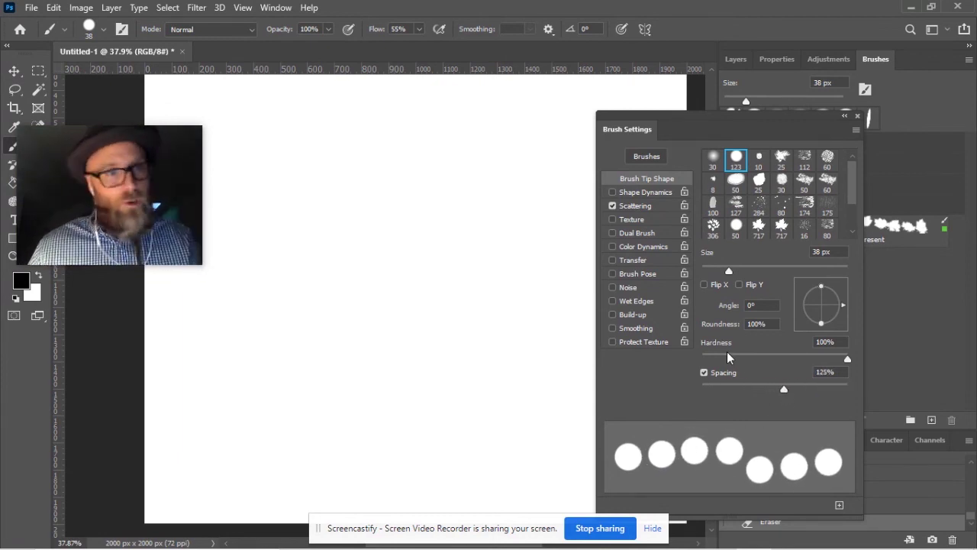
Set Scatter to 363% and paint a horizontal row of scattered dots across the upper canvas.
click(642, 206)
mouse_move(710, 169)
mouse_down()
mouse_move(736, 174)
mouse_move(755, 165)
mouse_up()
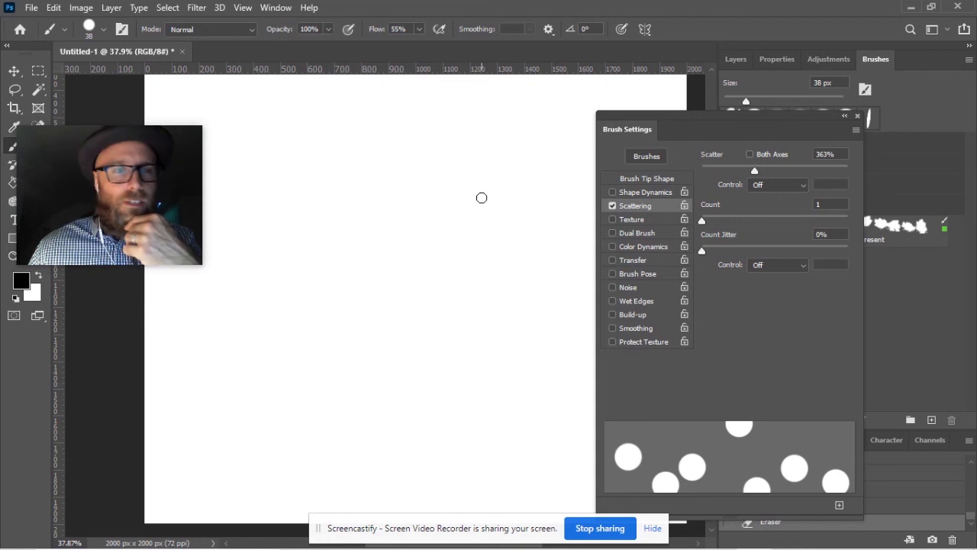
mouse_move(222, 184)
mouse_down()
mouse_move(398, 177)
mouse_move(505, 189)
mouse_up()
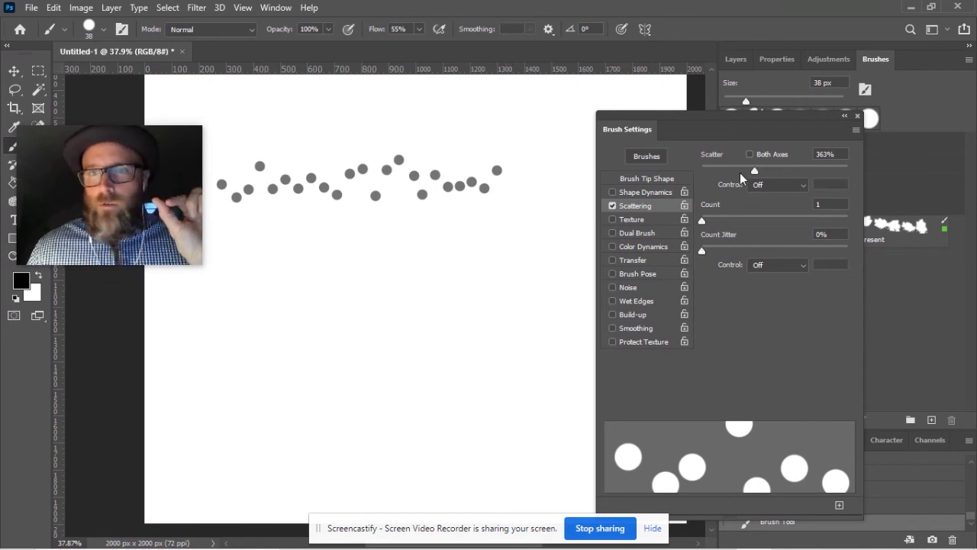
Paint two shorter rows of dots below the first, one at 0% Scatter and one at 108%.
mouse_move(756, 174)
mouse_down()
mouse_move(719, 175)
mouse_move(664, 205)
mouse_up()
drag(243, 249, 396, 241)
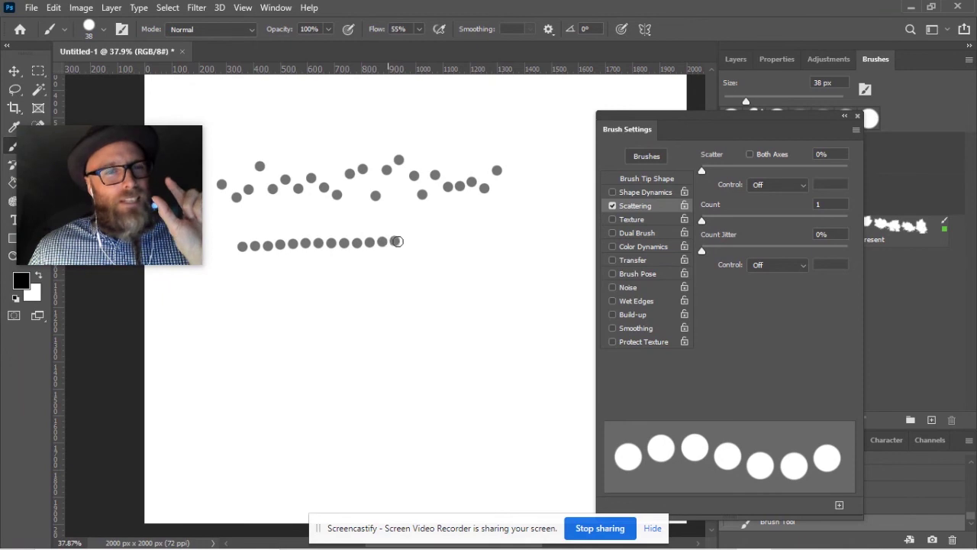
drag(702, 170, 717, 172)
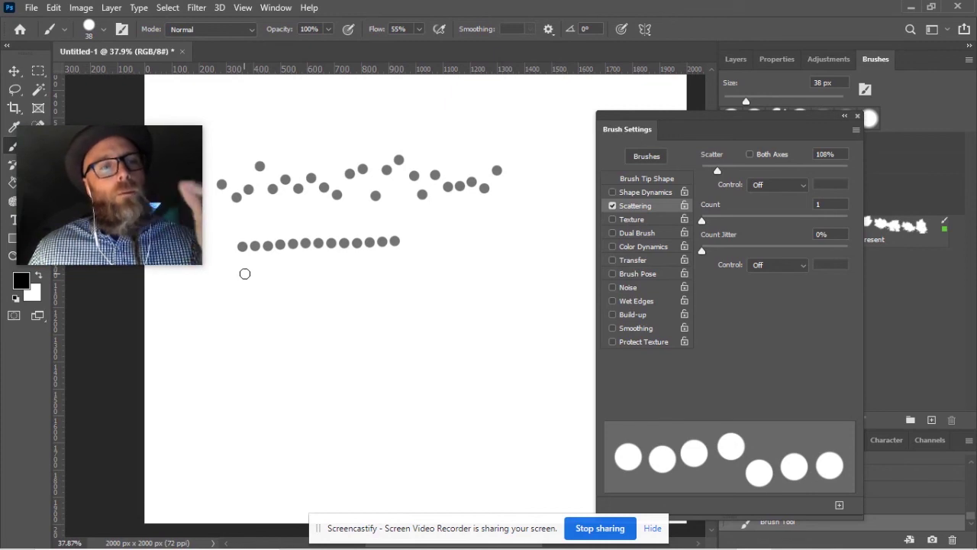
drag(246, 274, 375, 273)
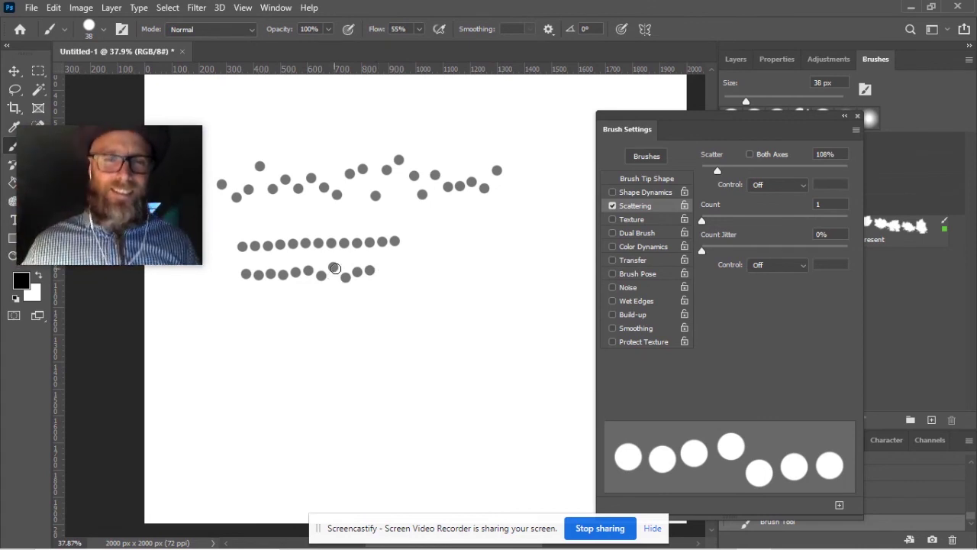
Enlarge the brush to 641 px and stamp three large circles across the lower canvas.
drag(222, 327, 303, 350)
click(252, 382)
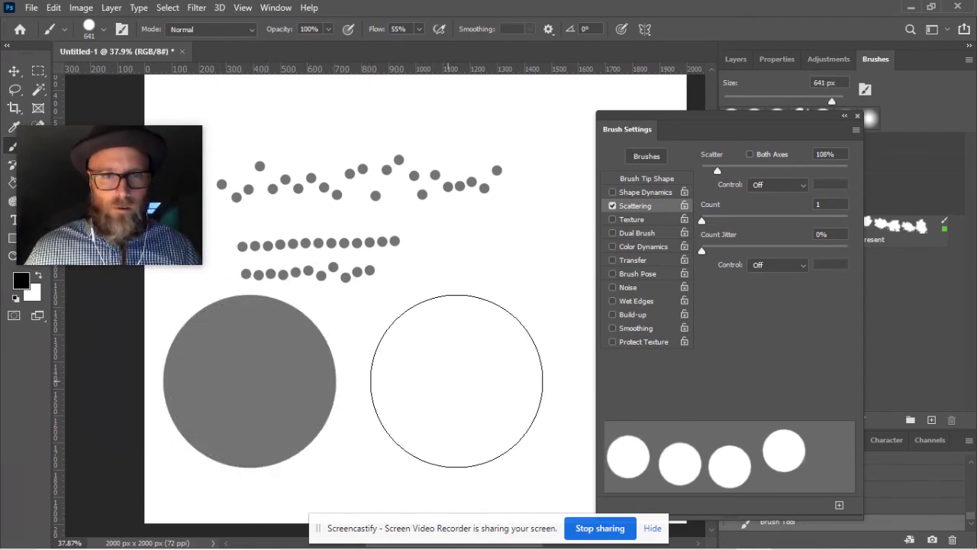
click(467, 380)
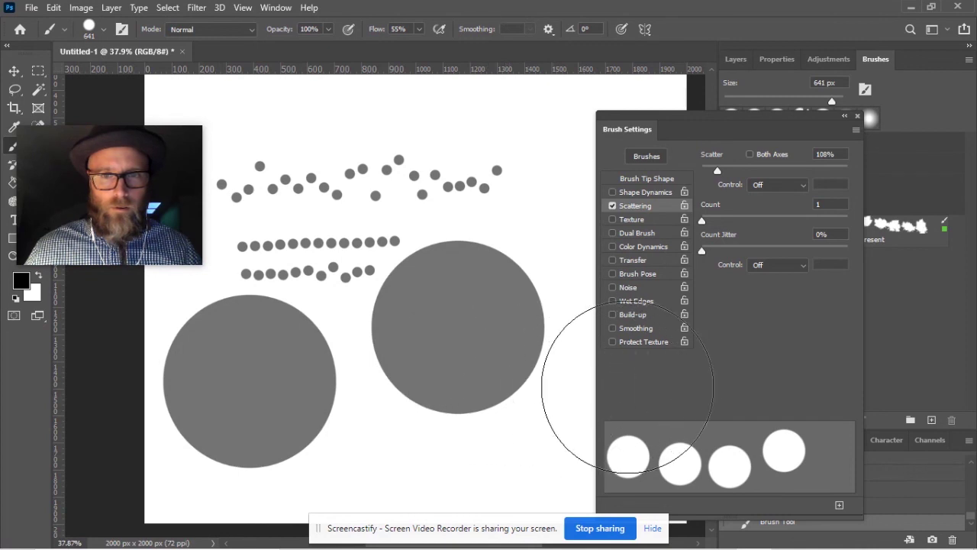
click(500, 380)
drag(496, 378, 330, 374)
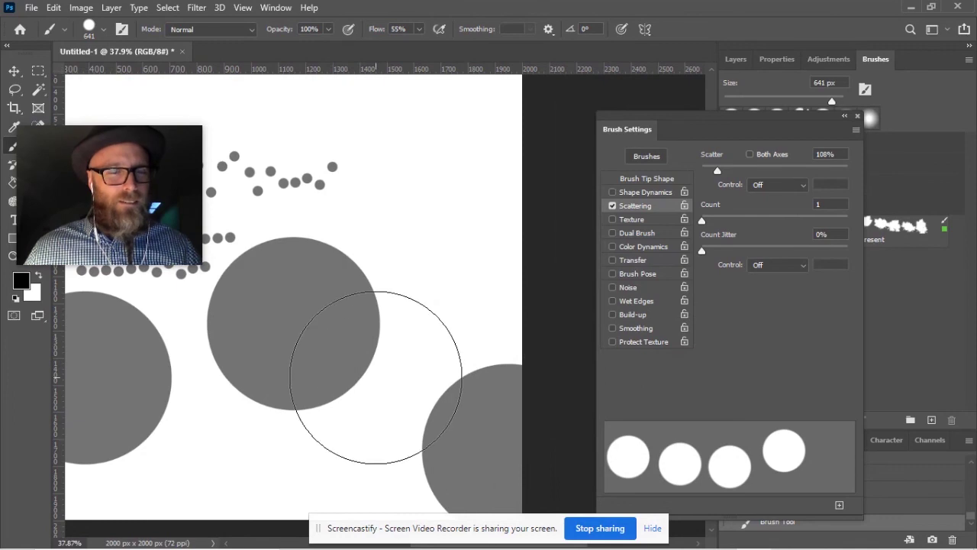
Erase all the dots and circles from the canvas and return to the Brush tool's Scattering settings.
key(e)
mouse_move(382, 321)
mouse_down()
mouse_move(426, 436)
mouse_move(466, 458)
mouse_up()
drag(262, 287, 87, 366)
drag(257, 387, 446, 418)
drag(248, 229, 430, 234)
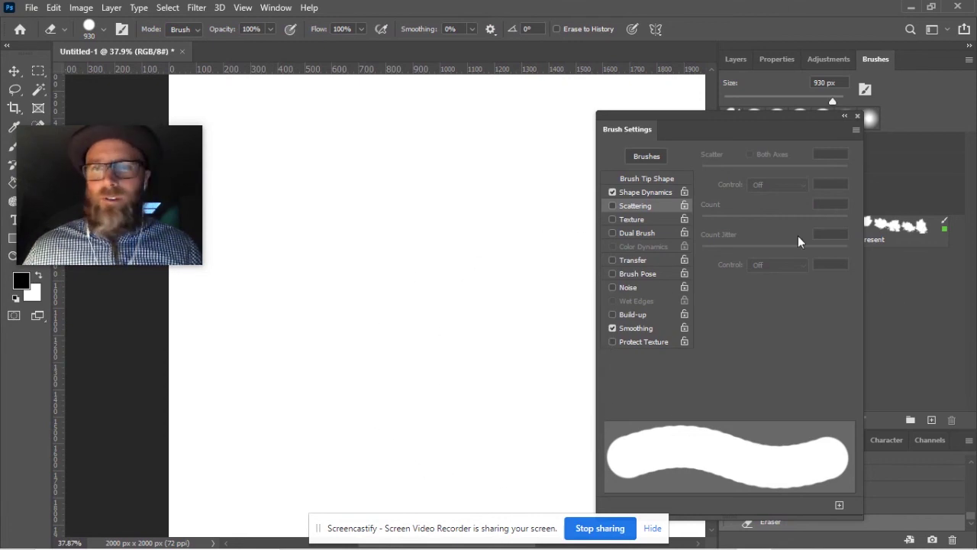
click(632, 207)
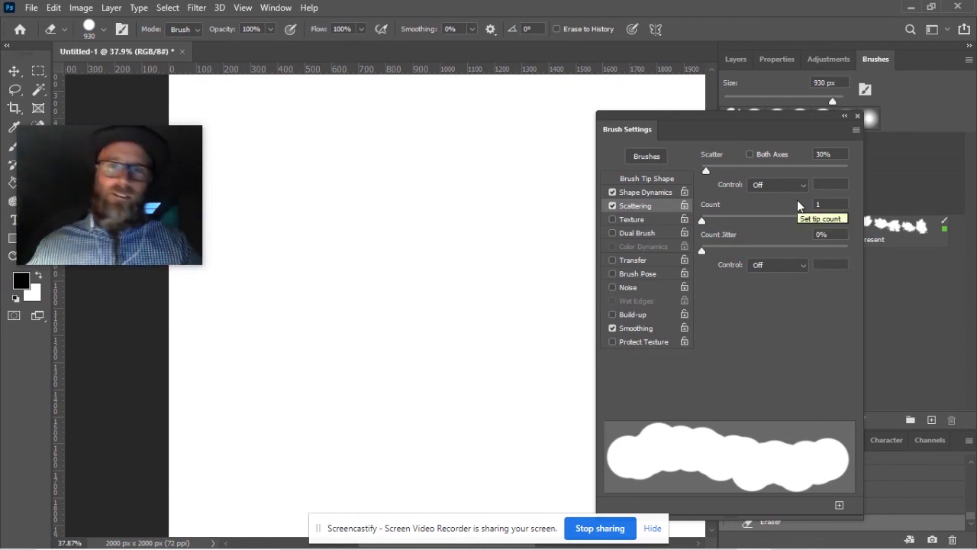
key(b)
click(645, 207)
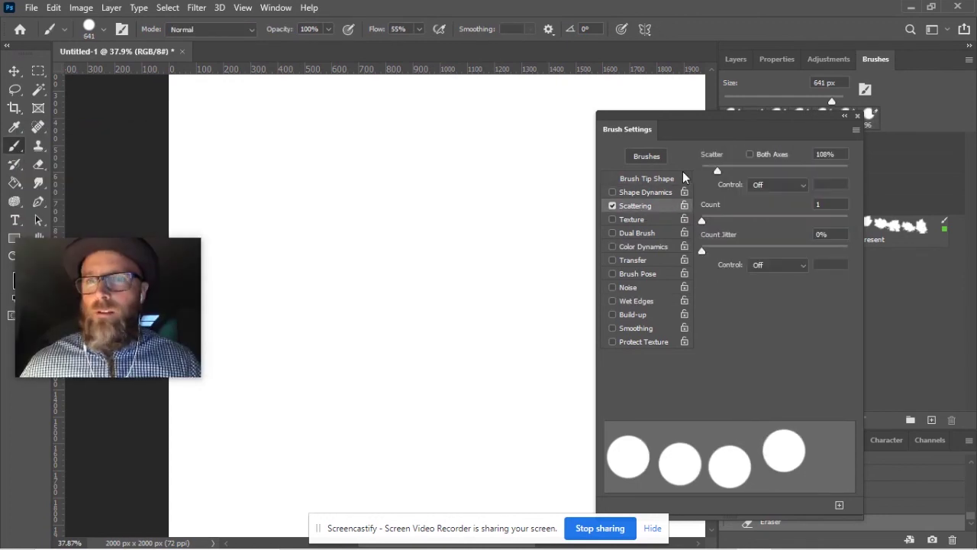
Set the brush tip's Spacing to 120% and reduce the brush size to 125 px.
click(625, 180)
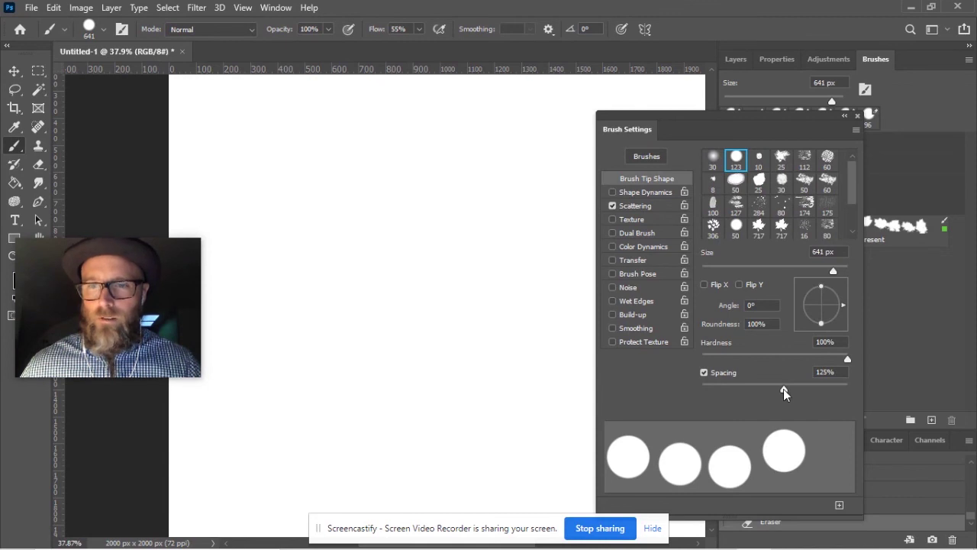
drag(785, 393, 781, 393)
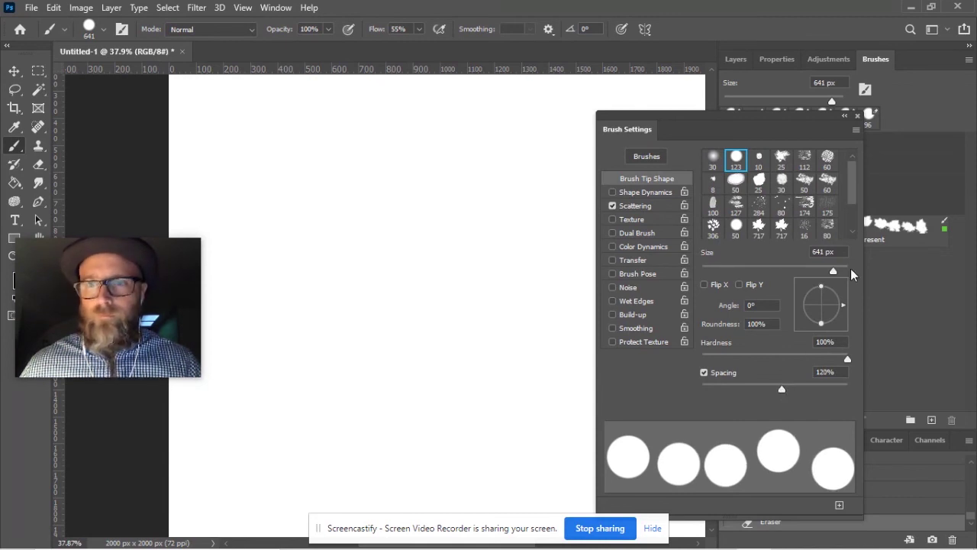
drag(833, 273, 730, 271)
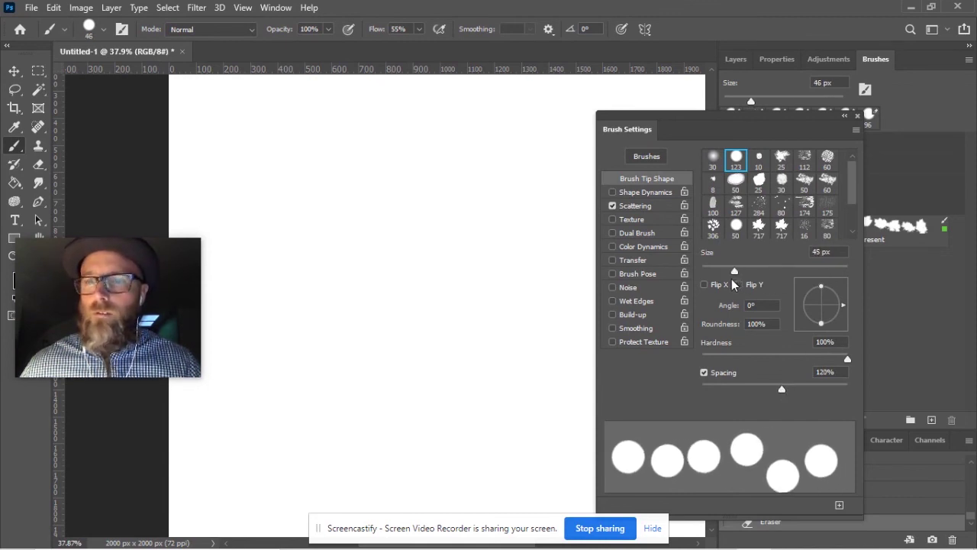
mouse_move(293, 228)
mouse_down()
mouse_move(351, 229)
mouse_move(313, 228)
mouse_up()
Set the scattering Count to 3 and paint a horizontal row of dots with a curved trail below it.
click(636, 206)
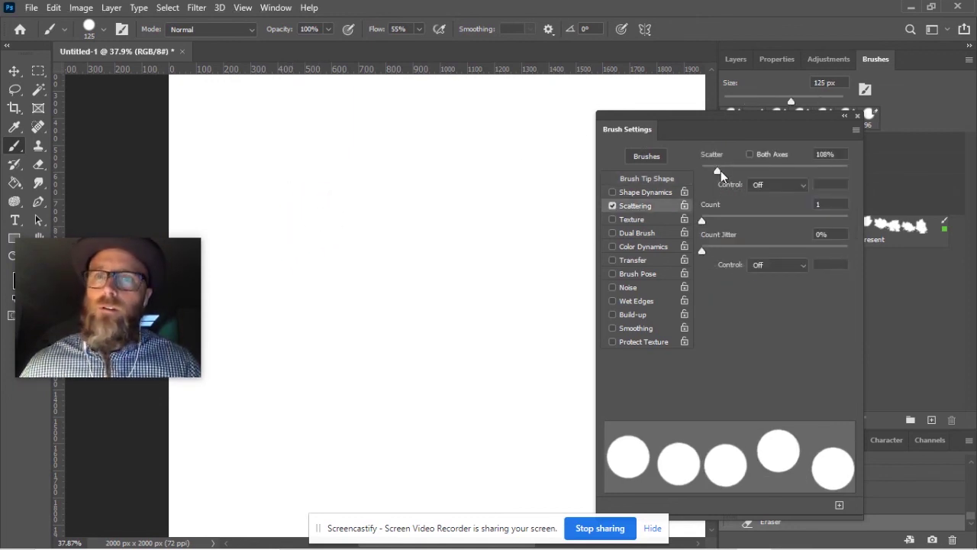
click(647, 181)
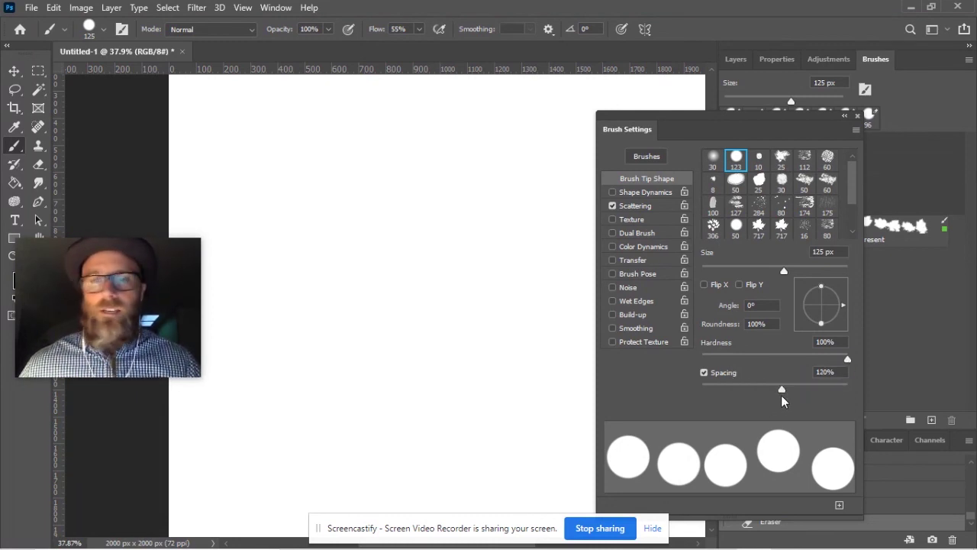
click(640, 209)
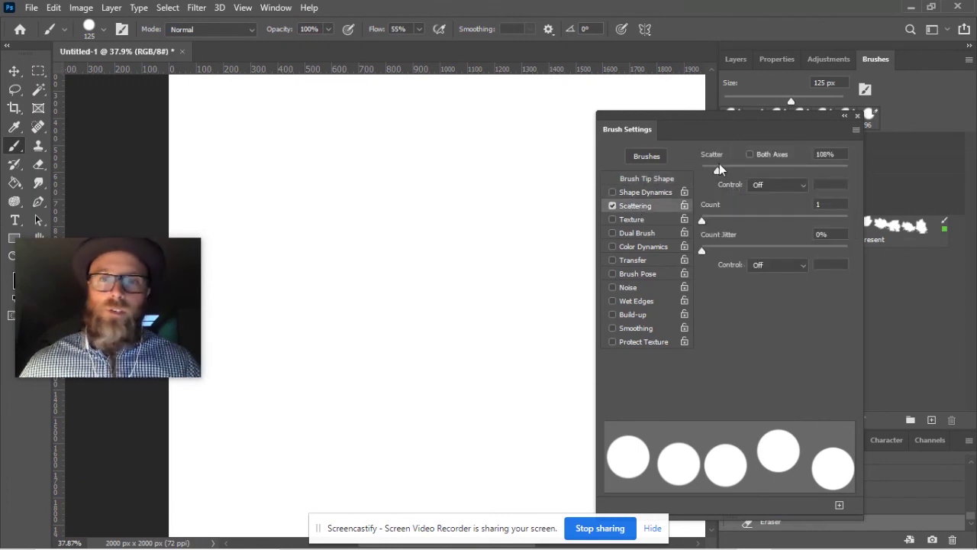
drag(702, 222, 718, 224)
mouse_move(226, 163)
mouse_down()
mouse_move(316, 179)
mouse_move(607, 182)
mouse_up()
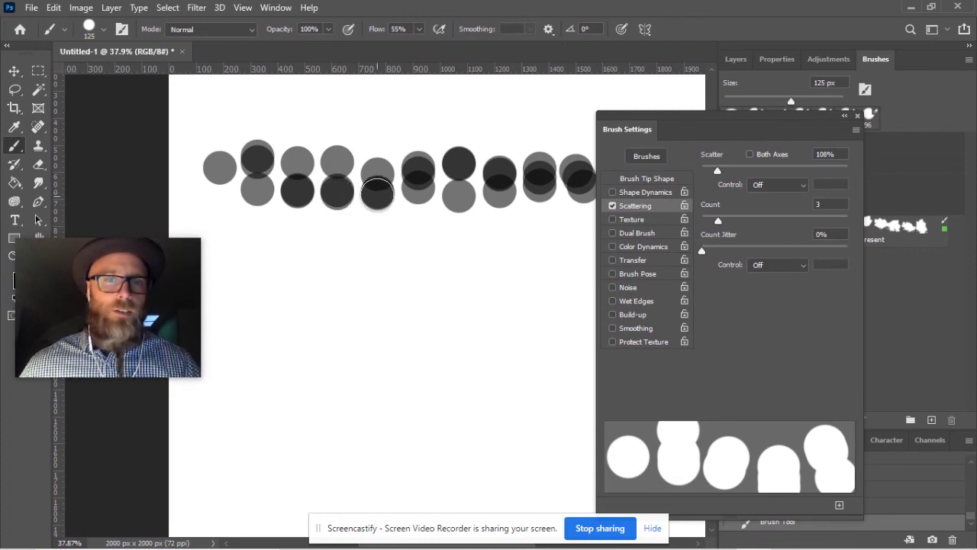
click(290, 267)
mouse_move(290, 267)
mouse_down()
mouse_move(380, 273)
mouse_move(441, 293)
mouse_move(491, 342)
mouse_move(472, 422)
mouse_move(385, 368)
mouse_move(307, 387)
mouse_up()
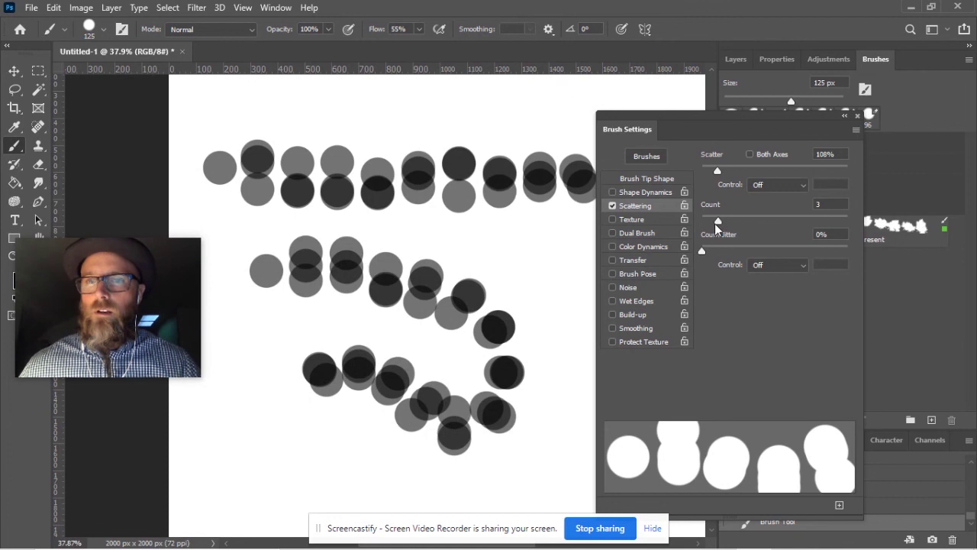
Set Count to 5 and Count Jitter to 55%, and paint a long trail of dots around the existing rows.
drag(718, 222, 745, 229)
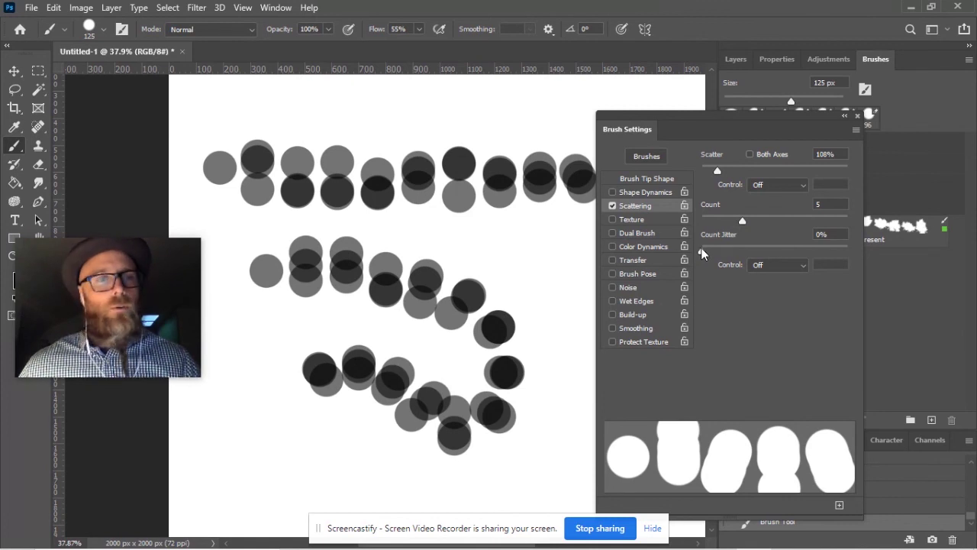
mouse_move(702, 251)
mouse_down()
mouse_move(807, 252)
mouse_move(782, 252)
mouse_up()
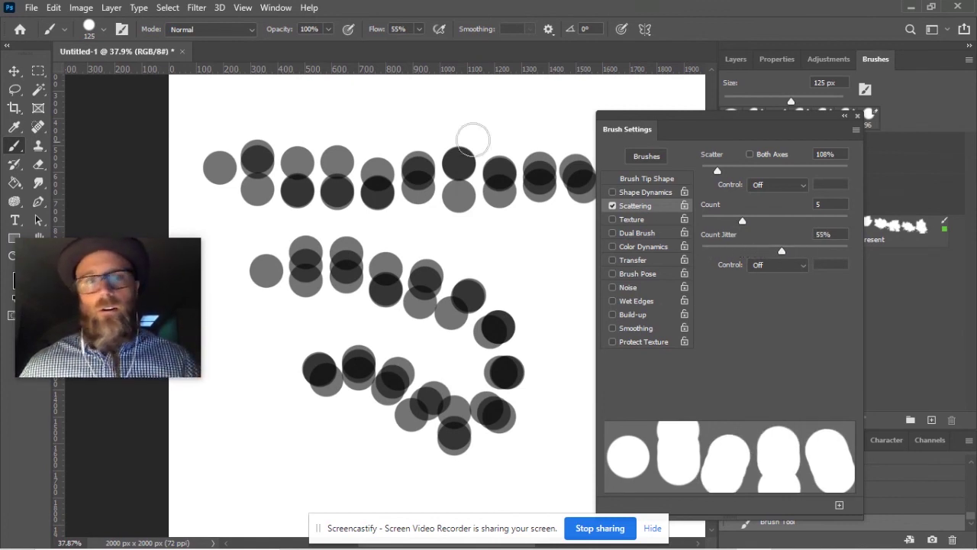
drag(305, 106, 391, 124)
mouse_move(457, 130)
mouse_down()
mouse_move(535, 138)
mouse_move(546, 157)
mouse_move(542, 283)
mouse_move(554, 372)
mouse_move(523, 439)
mouse_move(466, 463)
mouse_move(365, 454)
mouse_move(249, 432)
mouse_move(215, 402)
mouse_up()
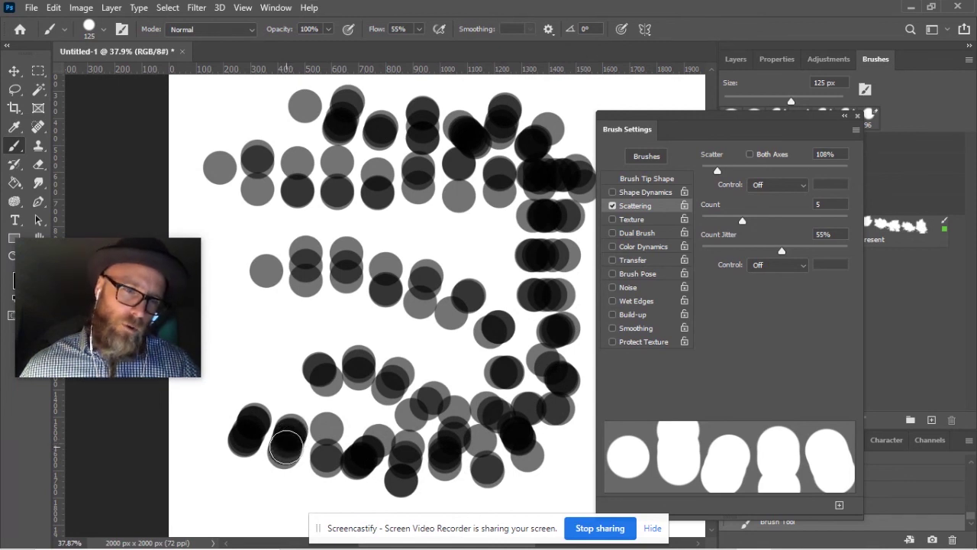
click(286, 448)
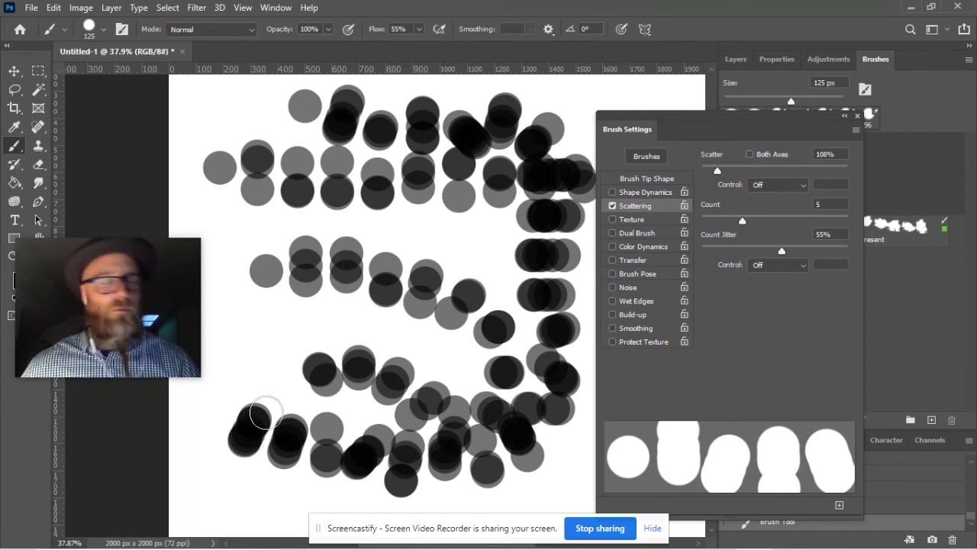
click(243, 435)
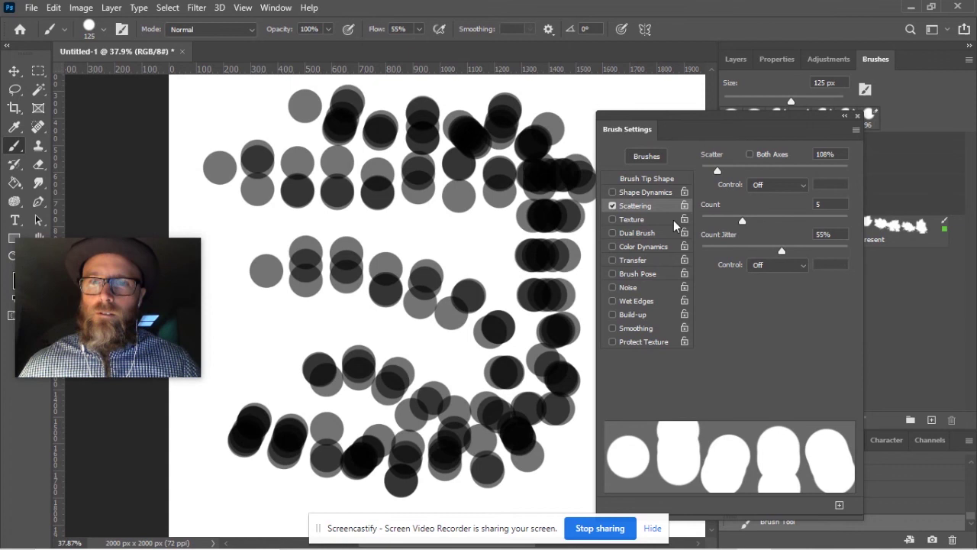
Enable Shape Dynamics with Size Jitter 100% and Minimum Diameter 0%, and paint a trail of varied dots along the canvas's upper and right edges.
click(635, 192)
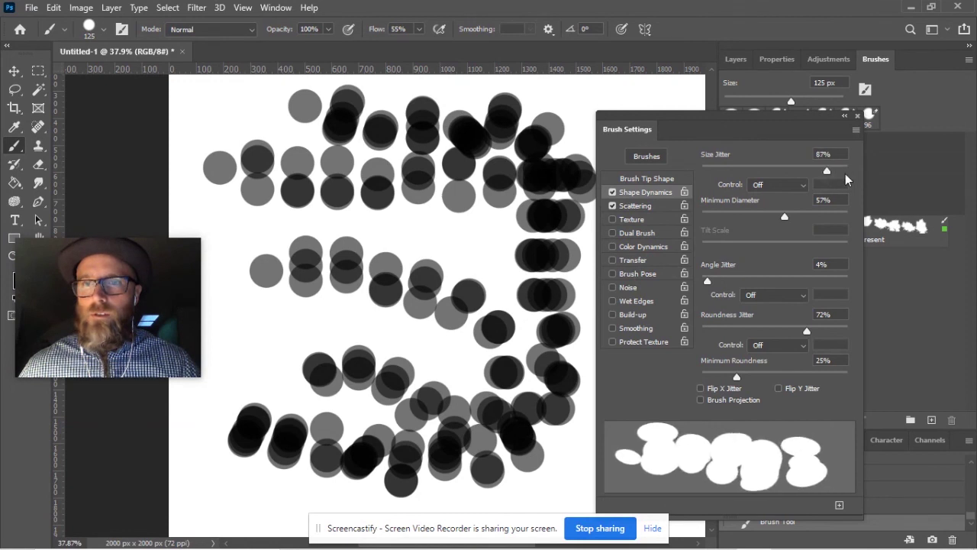
drag(784, 217, 701, 220)
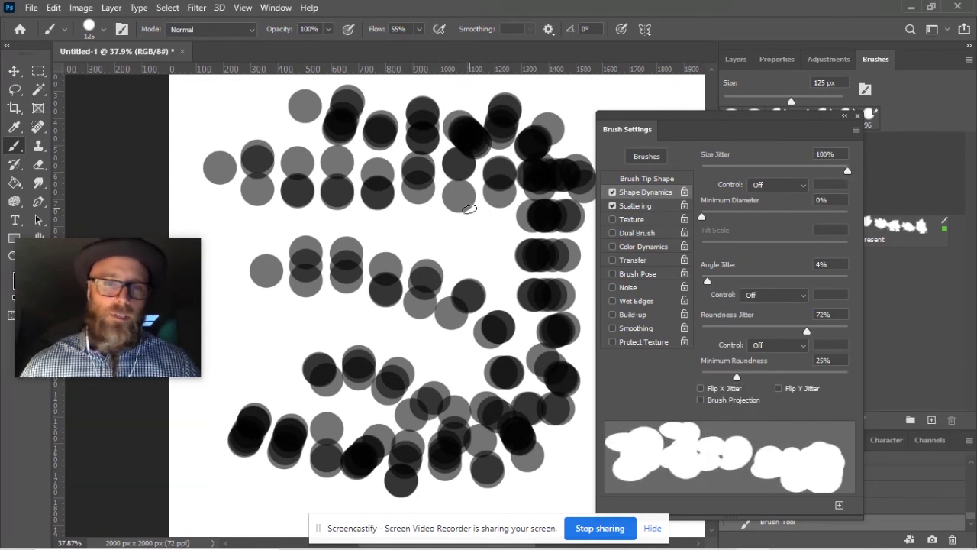
scroll(396, 238, down, 2)
scroll(397, 239, down, 2)
mouse_move(501, 170)
mouse_down()
mouse_move(525, 227)
mouse_move(536, 388)
mouse_move(458, 465)
mouse_move(516, 329)
mouse_move(466, 174)
mouse_move(219, 169)
mouse_move(270, 216)
mouse_up()
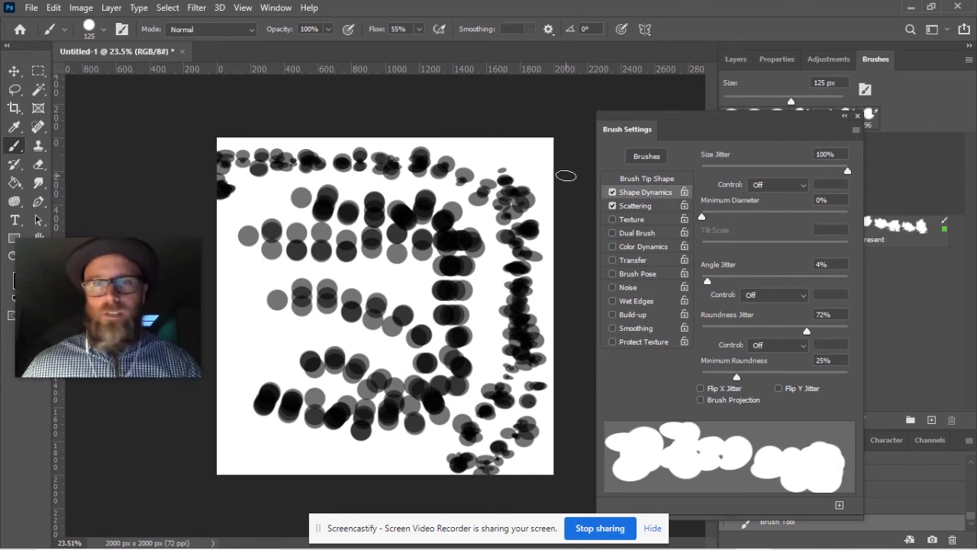
Clear the canvas, return to the Brush tool with only Wet Edges enabled, and paint long winding test strokes at 125 px.
click(612, 205)
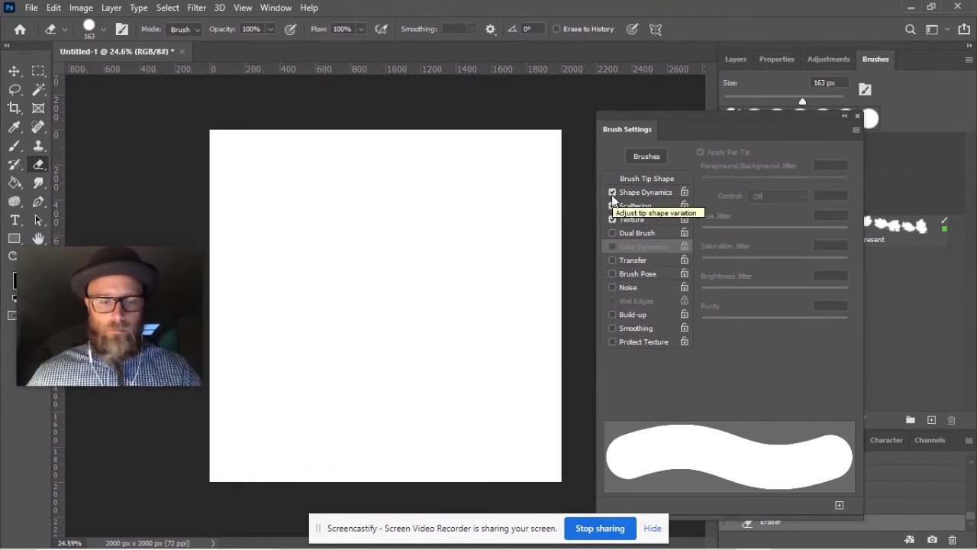
key(b)
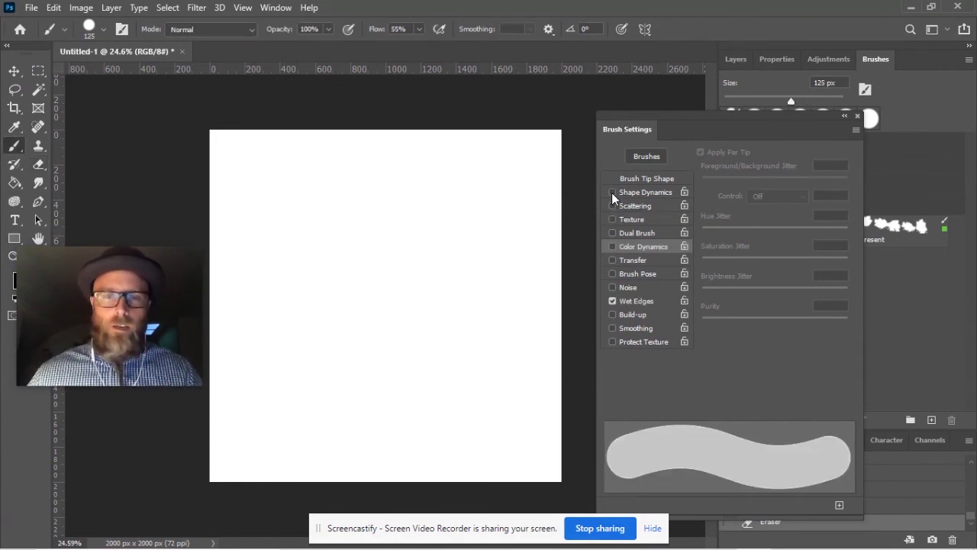
click(633, 303)
click(632, 305)
click(632, 305)
click(632, 305)
click(268, 184)
mouse_move(268, 184)
mouse_down()
mouse_move(391, 200)
mouse_move(334, 253)
mouse_move(387, 271)
mouse_move(333, 299)
mouse_move(290, 260)
mouse_move(265, 298)
mouse_move(267, 347)
mouse_move(349, 371)
mouse_move(426, 322)
mouse_move(421, 241)
mouse_move(405, 218)
mouse_up()
Paint two more winding Wet Edges strokes that cross over the existing ones from the upper part of the canvas downwards.
scroll(398, 221, up, 3)
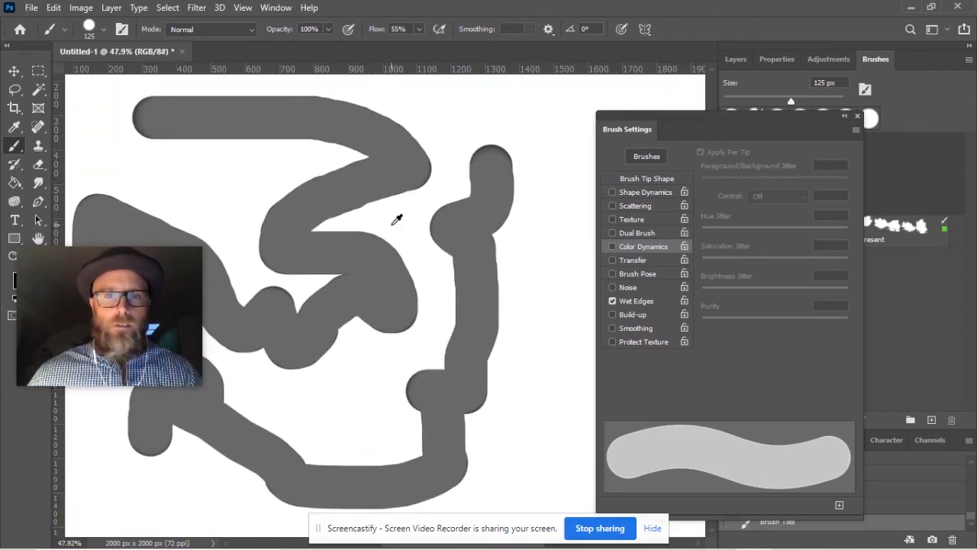
scroll(397, 219, up, 3)
scroll(440, 171, right, 2)
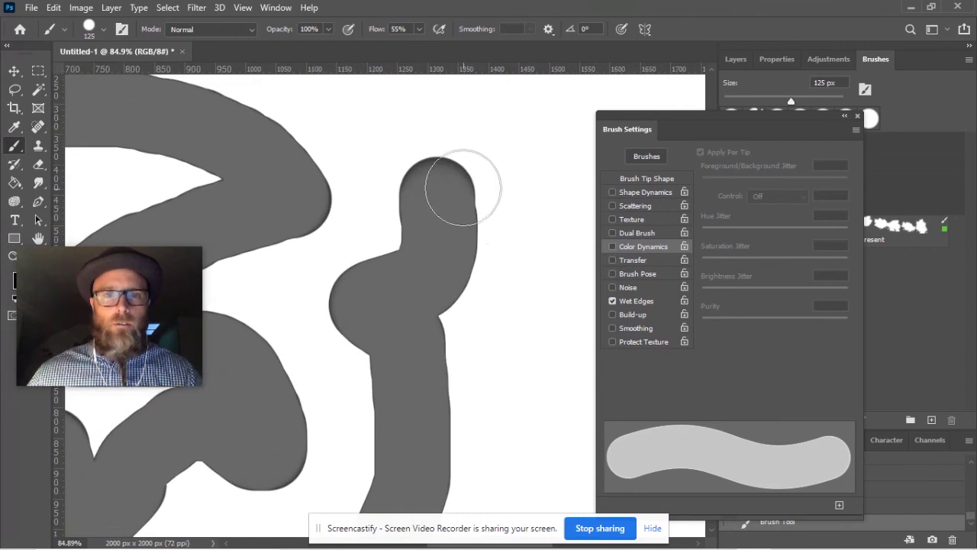
drag(314, 232, 563, 163)
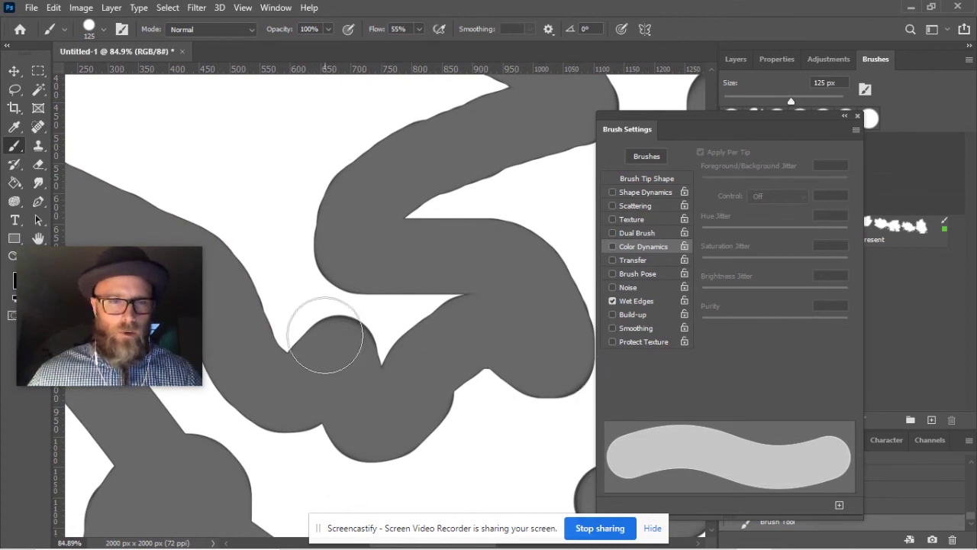
scroll(345, 245, down, 2)
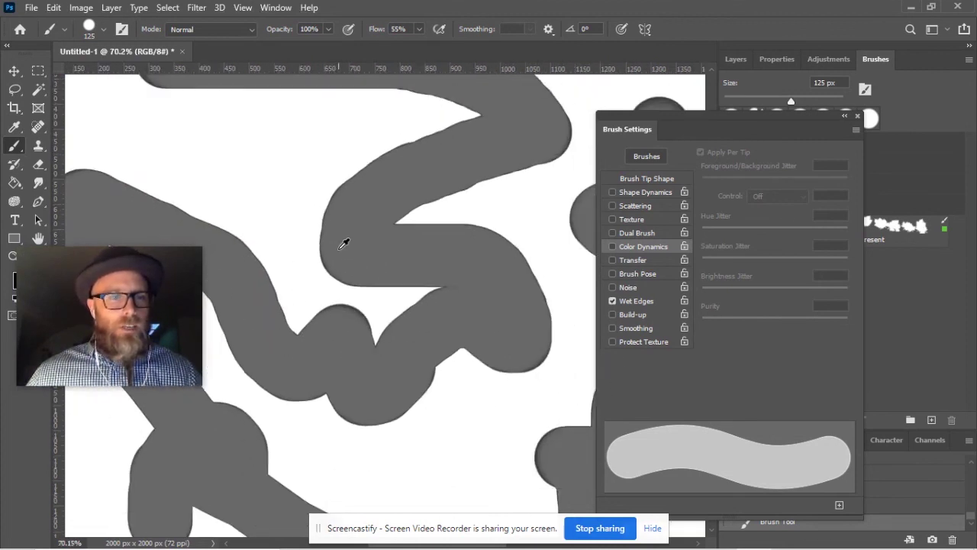
scroll(345, 244, down, 2)
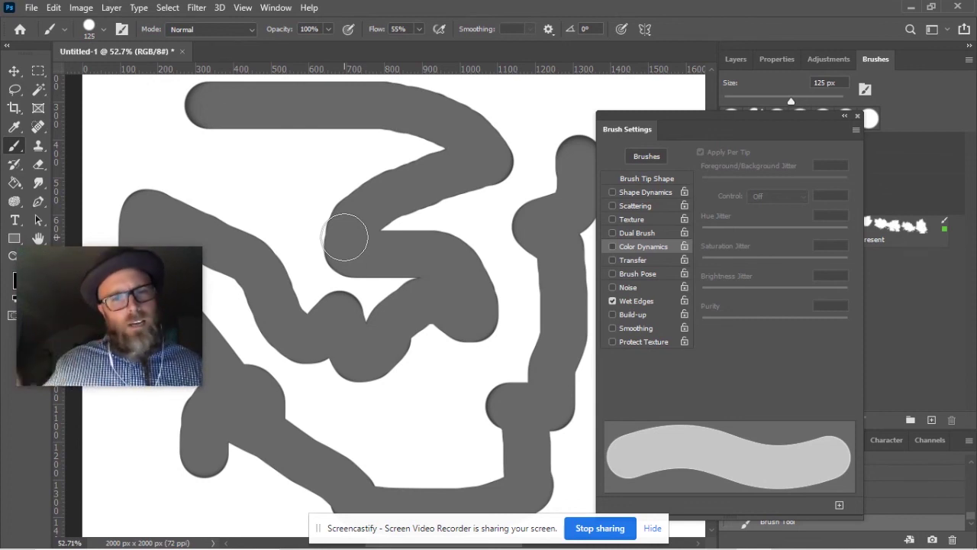
mouse_move(276, 175)
mouse_down()
mouse_move(419, 182)
mouse_move(473, 210)
mouse_move(412, 238)
mouse_move(441, 248)
mouse_move(424, 266)
mouse_move(372, 256)
mouse_move(306, 221)
mouse_move(300, 248)
mouse_move(207, 208)
mouse_up()
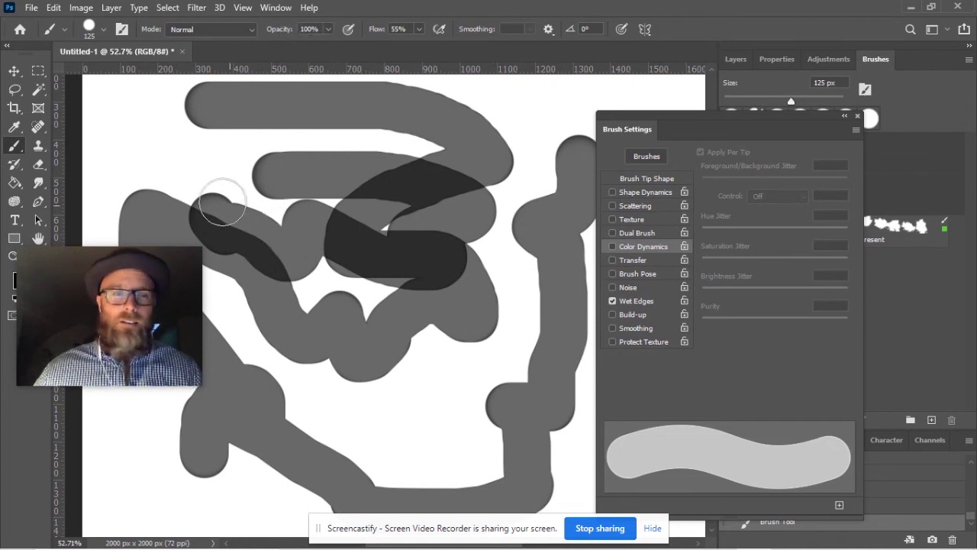
mouse_move(159, 154)
mouse_down()
mouse_move(202, 216)
mouse_move(238, 334)
mouse_move(276, 340)
mouse_move(303, 374)
mouse_move(359, 367)
mouse_move(384, 390)
mouse_move(357, 418)
mouse_move(396, 432)
mouse_move(414, 460)
mouse_move(445, 436)
mouse_move(479, 470)
mouse_move(521, 457)
mouse_move(569, 477)
mouse_up()
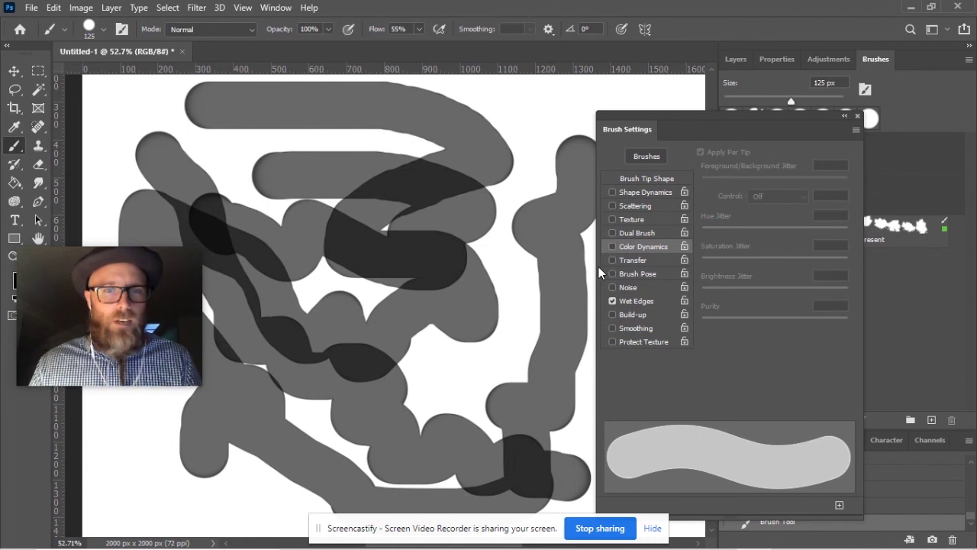
Dock the floating Brush Settings panel in the same panel group as the Brushes panel.
drag(562, 266, 543, 254)
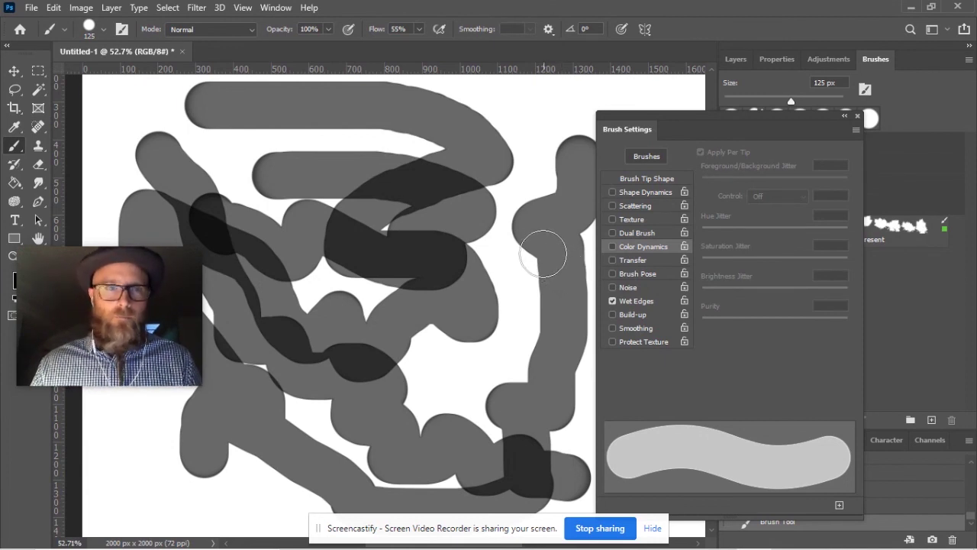
mouse_move(612, 137)
mouse_down()
mouse_move(725, 118)
mouse_move(915, 64)
mouse_up()
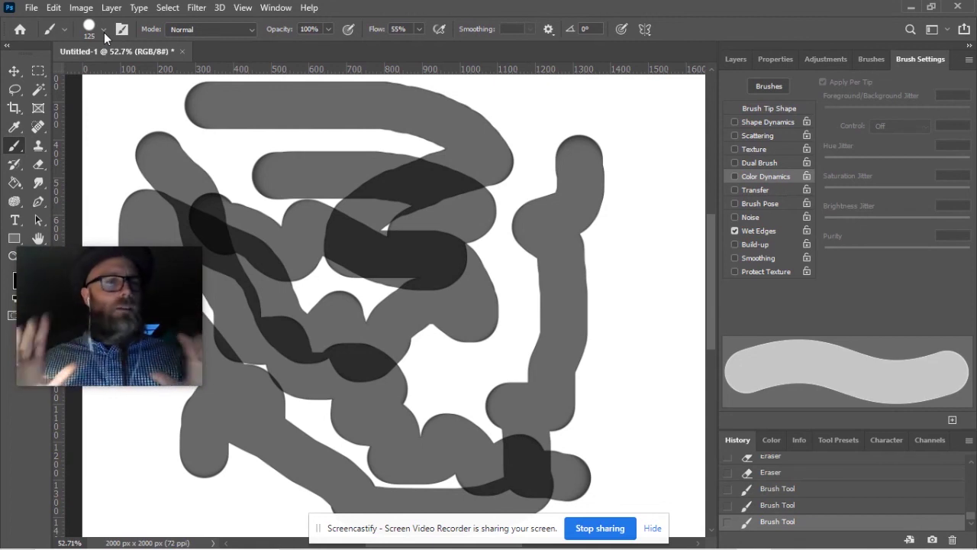
Examine the brush's tool presets, its size and hardness settings, and the available blending modes.
click(63, 30)
click(65, 31)
click(65, 30)
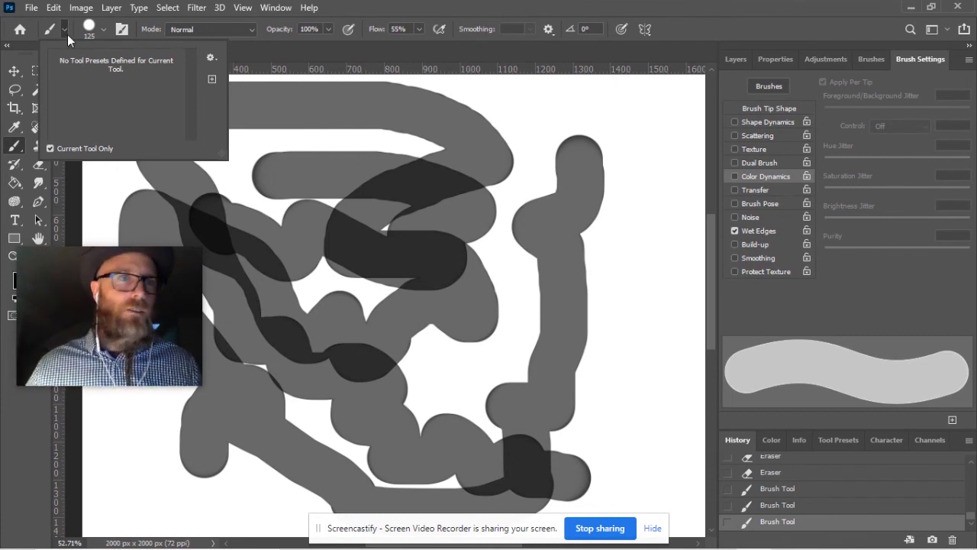
click(105, 30)
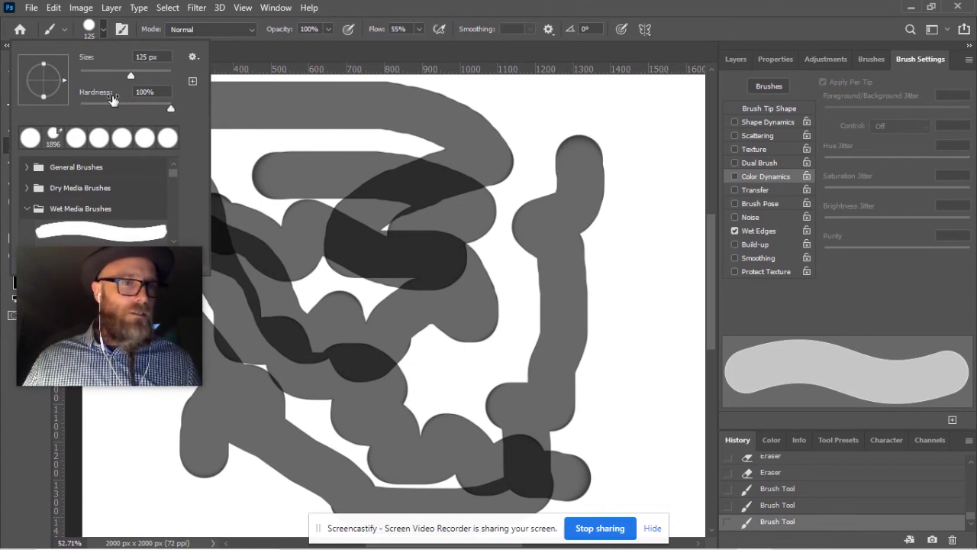
click(100, 31)
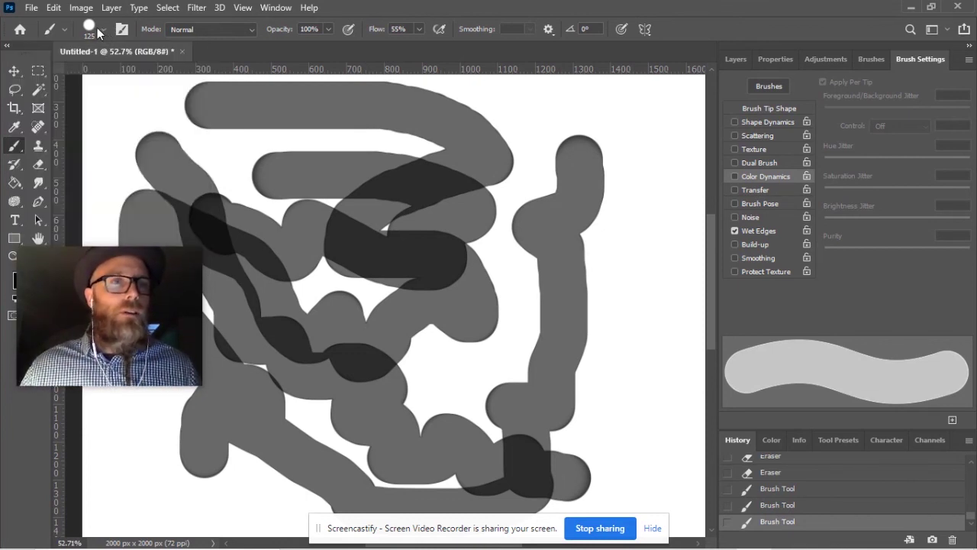
click(249, 29)
click(248, 29)
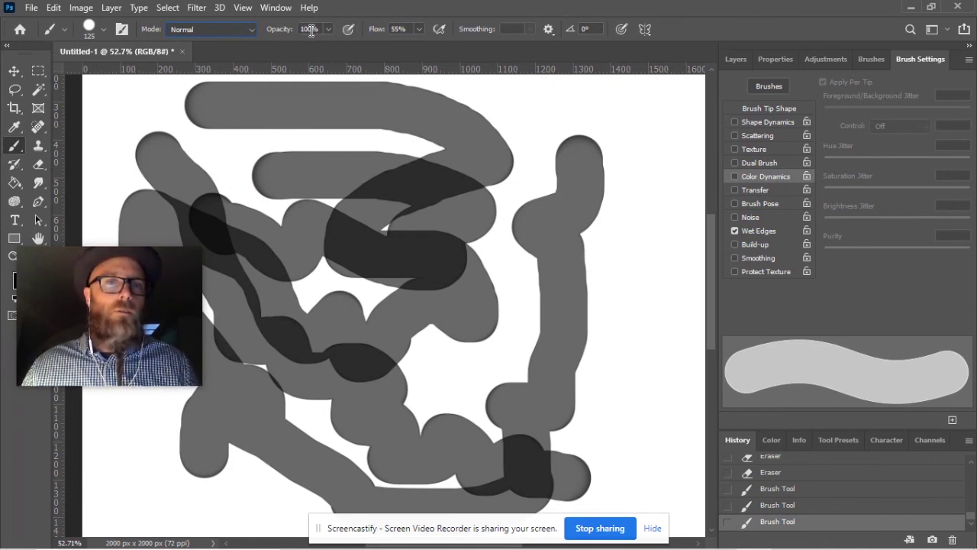
With Wet Edges off and brush flow at 100%, paint a short horizontal black stroke in the canvas's upper-left corner.
click(418, 29)
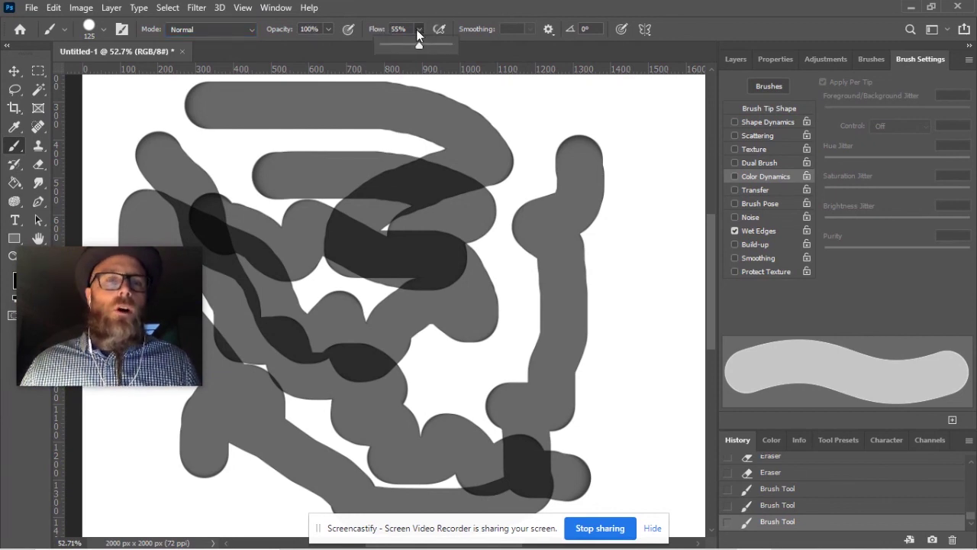
drag(669, 112, 628, 299)
click(419, 29)
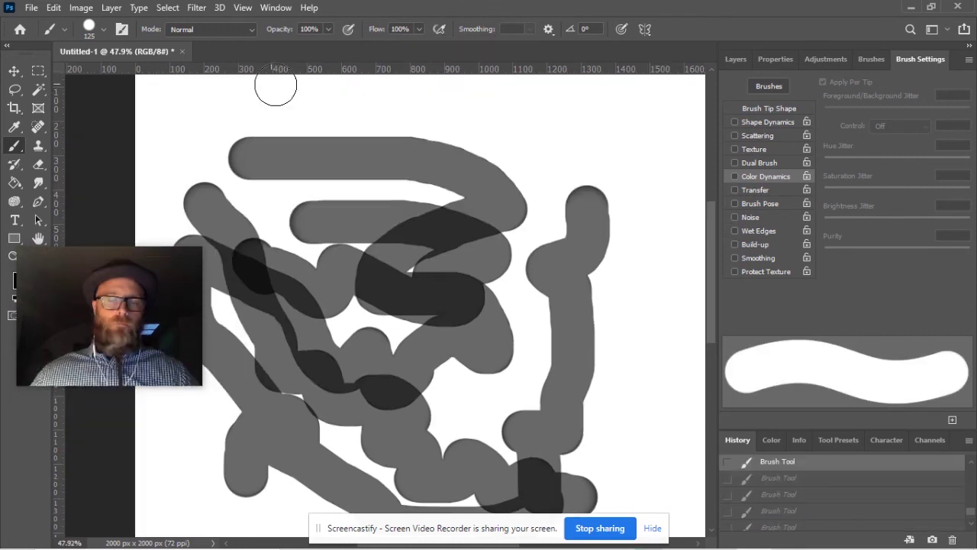
scroll(273, 177, up, 3)
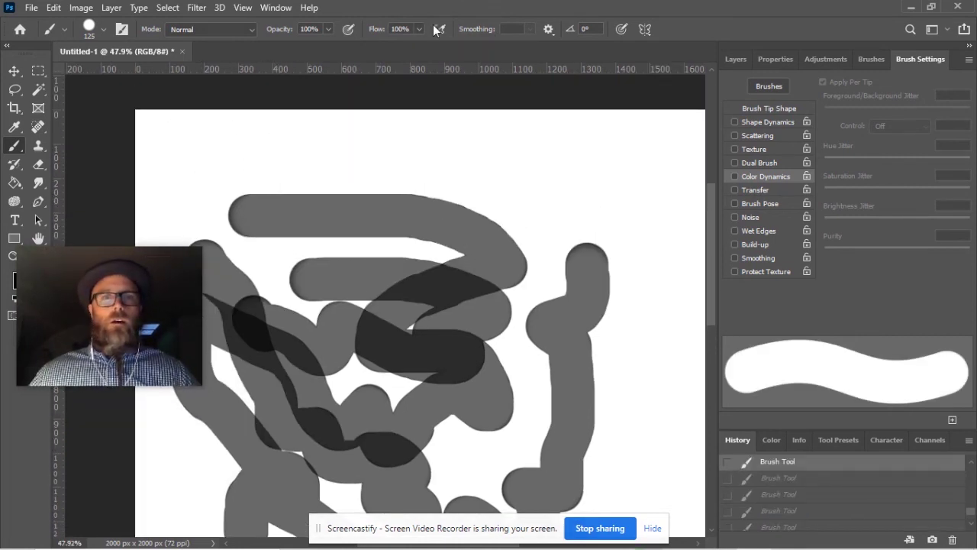
click(159, 136)
drag(159, 137, 261, 138)
Set the brush flow to 1% and paint a horizontal stroke beside the black one, crossed by a vertical stroke.
mouse_move(416, 29)
mouse_down()
mouse_move(418, 46)
mouse_move(349, 49)
mouse_up()
drag(314, 137, 486, 145)
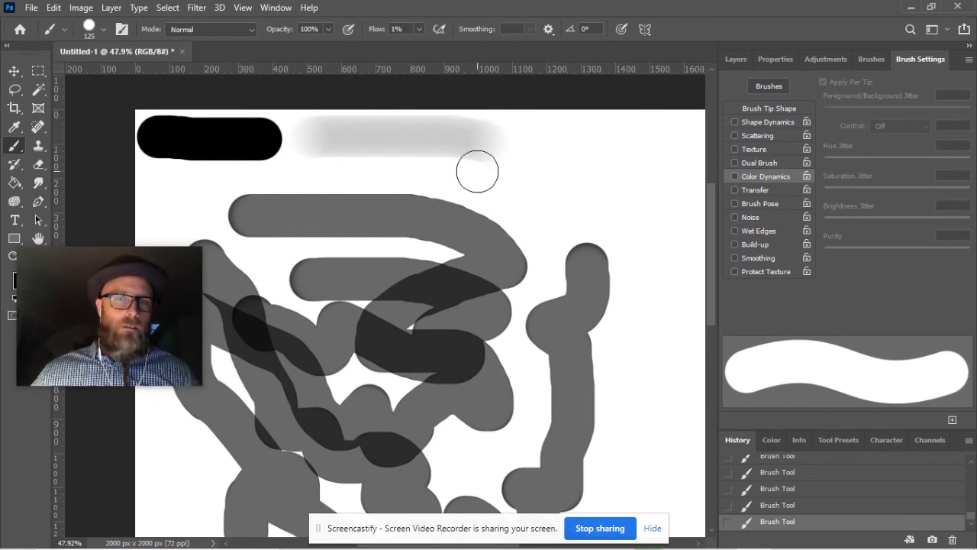
mouse_move(352, 187)
mouse_down()
mouse_move(354, 55)
mouse_move(344, 147)
mouse_move(367, 132)
mouse_move(354, 124)
mouse_move(366, 140)
mouse_move(357, 143)
mouse_up()
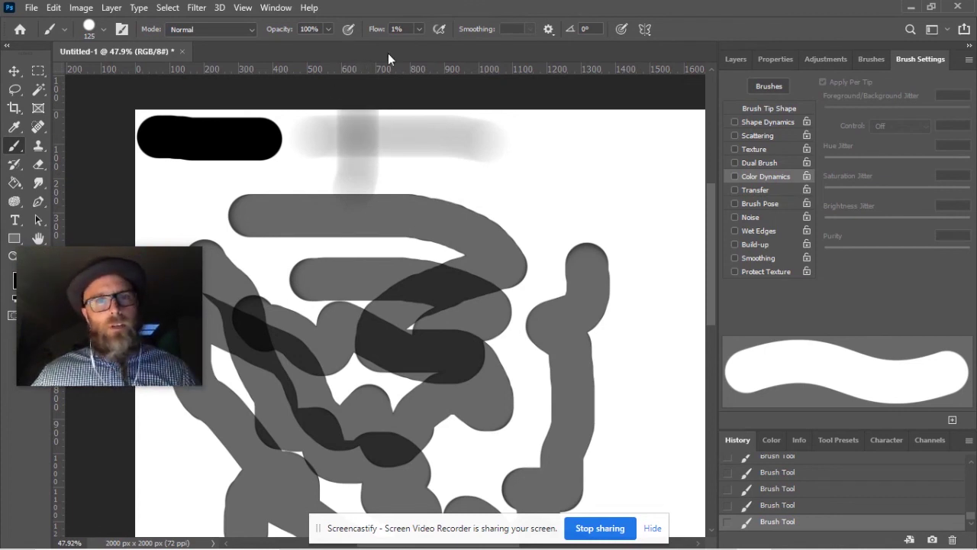
Paint two horizontal strokes, one below the other, in the canvas's upper-right area, the first at 51% flow and the second at 25%.
click(418, 29)
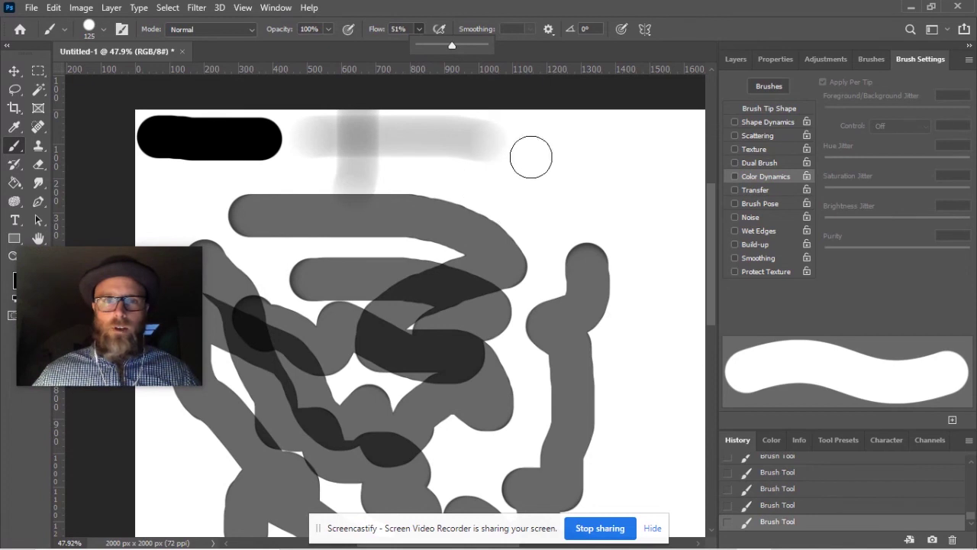
drag(531, 149, 681, 142)
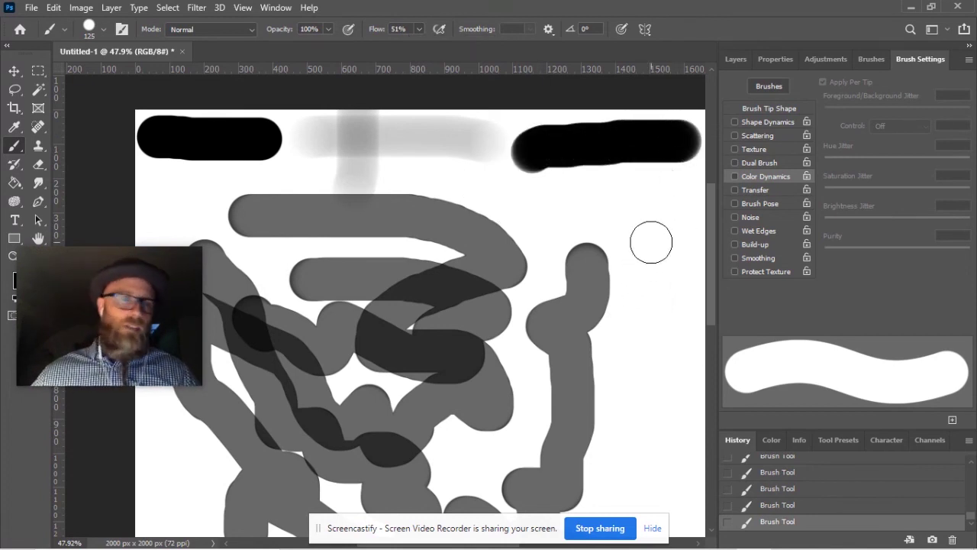
click(418, 29)
drag(404, 47, 402, 47)
drag(527, 200, 678, 197)
Set the brush flow to 4% and paint a third horizontal stroke directly beneath the other two in the upper-right area.
click(419, 29)
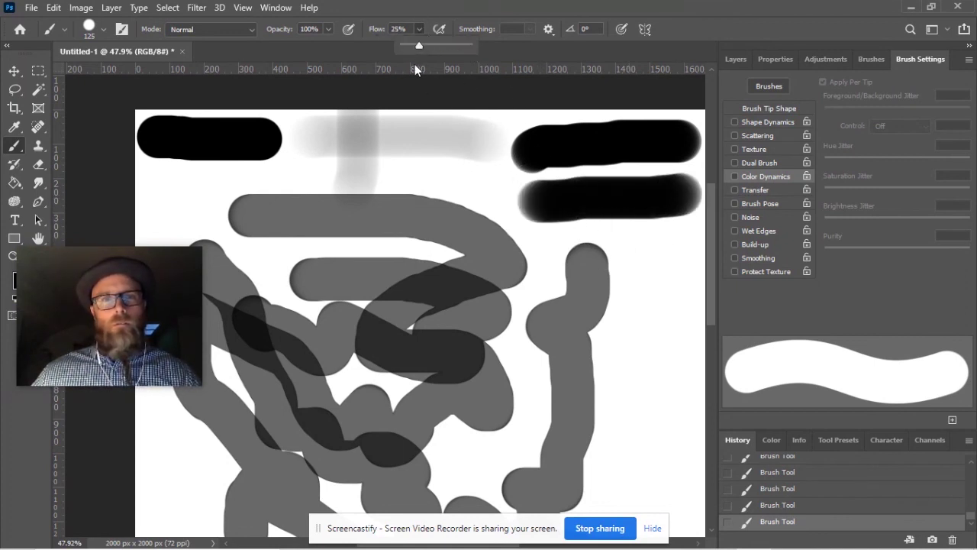
drag(409, 45, 404, 46)
drag(548, 243, 687, 247)
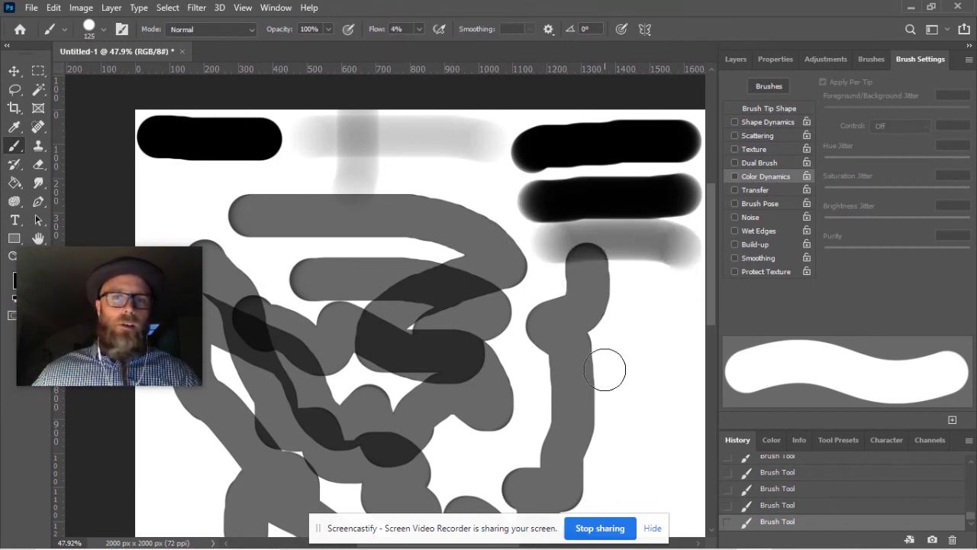
Set the brush to 100% flow and 49% opacity, and paint a self-crossing looped stroke below the three horizontal strokes.
drag(630, 353, 546, 303)
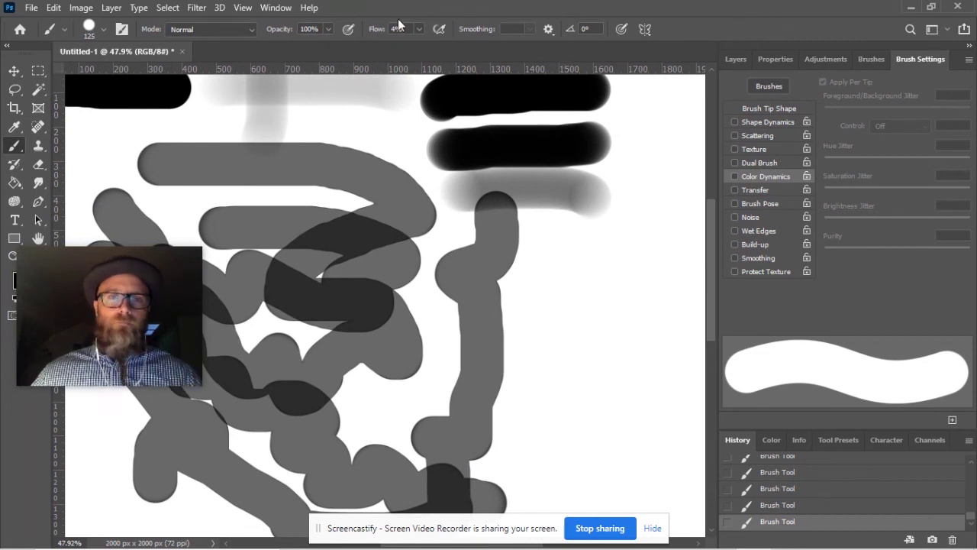
click(418, 31)
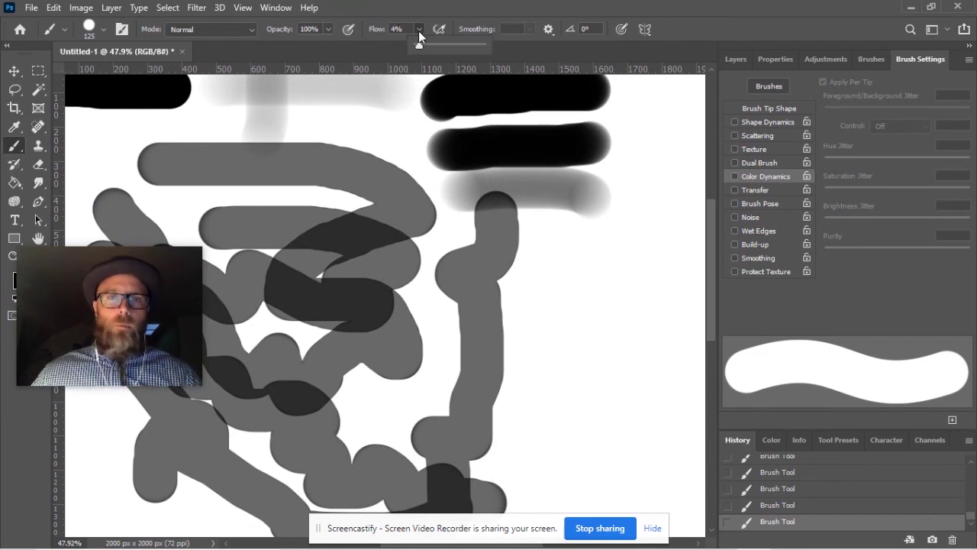
click(327, 29)
drag(298, 44, 294, 44)
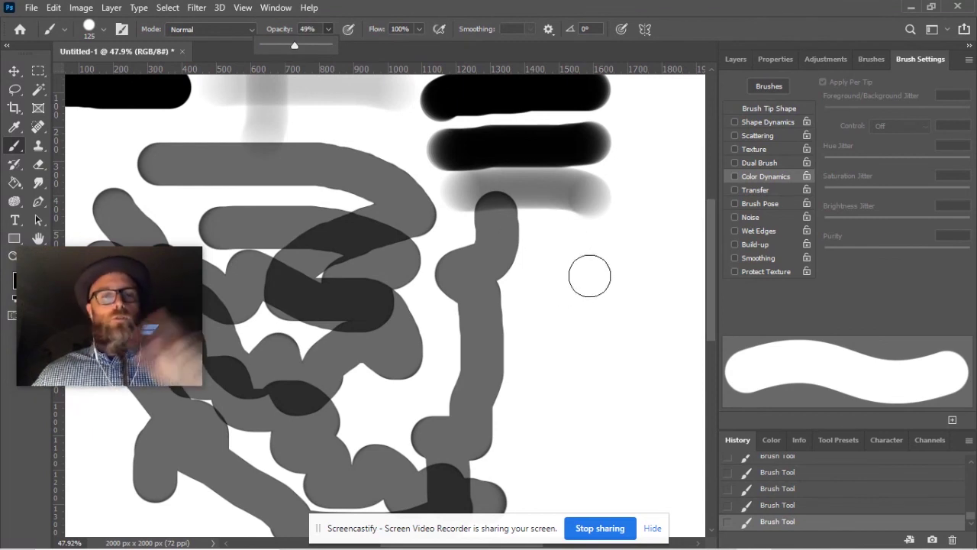
mouse_move(539, 246)
mouse_down()
mouse_move(617, 256)
mouse_move(651, 320)
mouse_move(601, 370)
mouse_move(582, 364)
mouse_move(577, 301)
mouse_move(605, 254)
mouse_move(665, 206)
mouse_up()
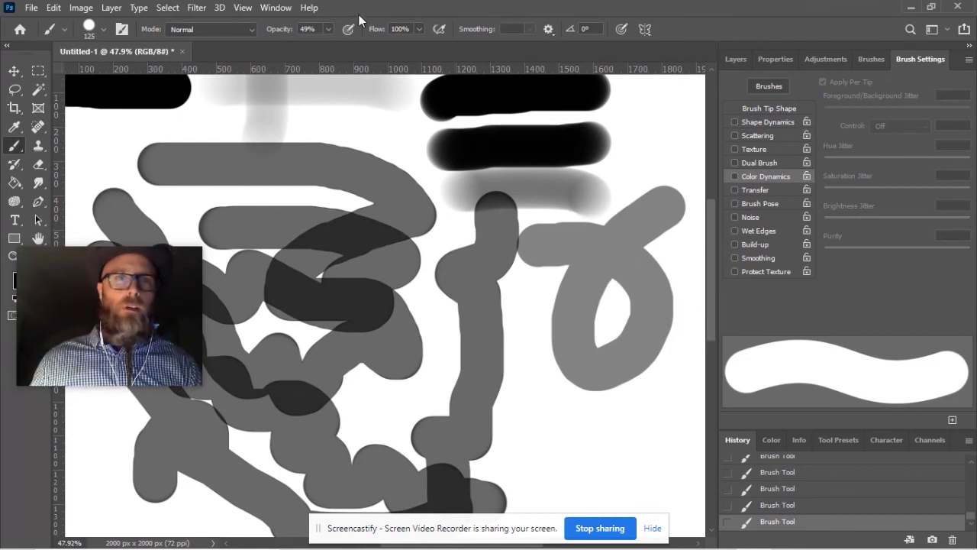
Set the brush to 100% opacity and 14% flow, and paint two self-crossing looped strokes below the grey loop.
click(327, 29)
drag(323, 46, 338, 47)
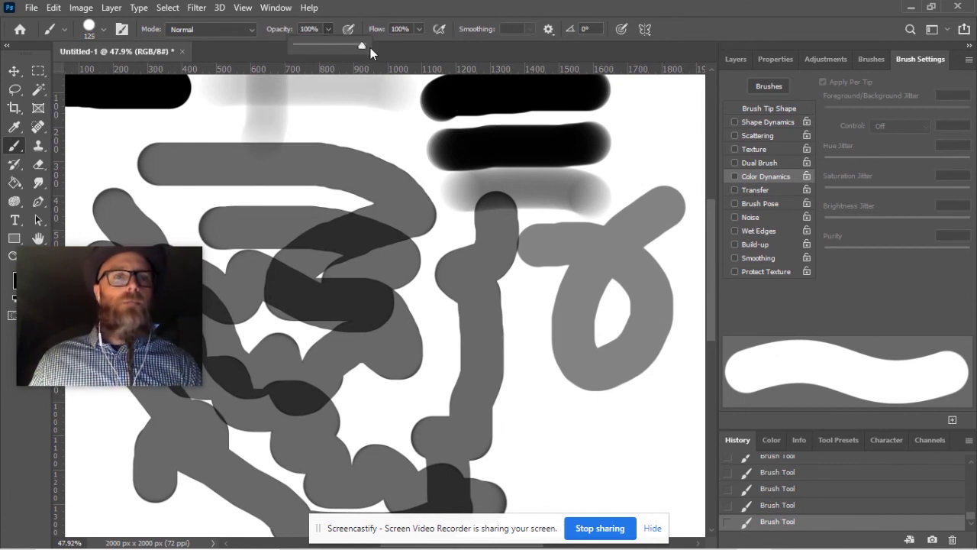
click(419, 29)
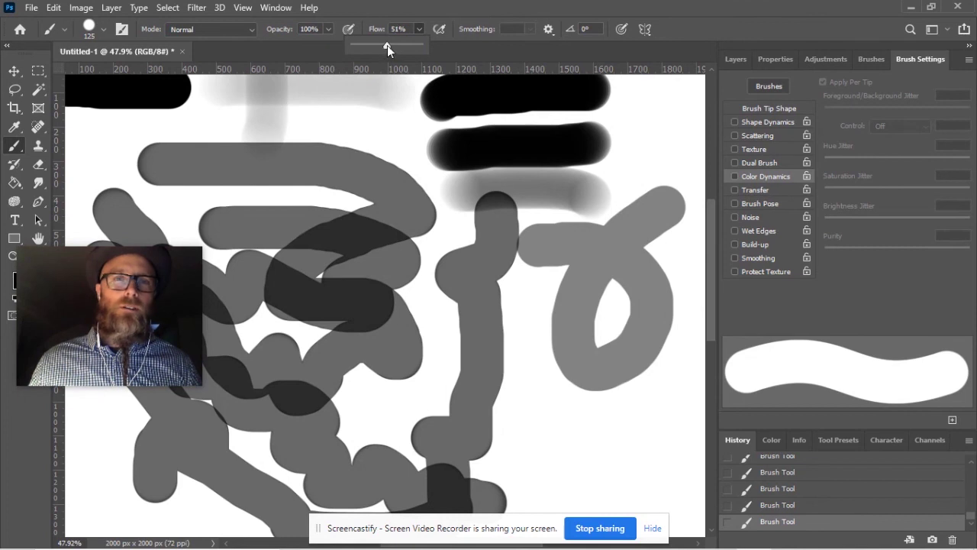
drag(364, 44, 362, 45)
scroll(566, 184, down, 5)
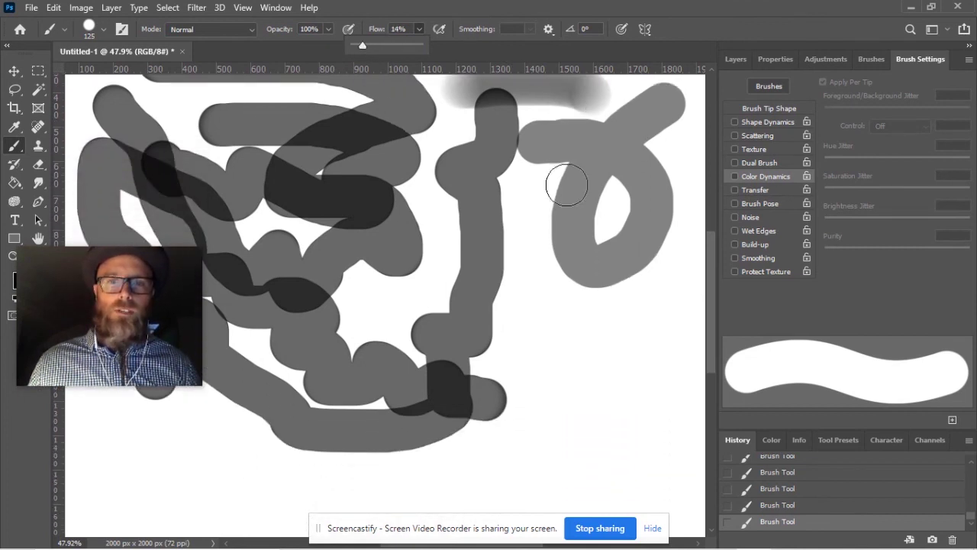
mouse_move(541, 238)
mouse_down()
mouse_move(618, 243)
mouse_move(647, 305)
mouse_move(608, 337)
mouse_move(578, 301)
mouse_move(691, 191)
mouse_up()
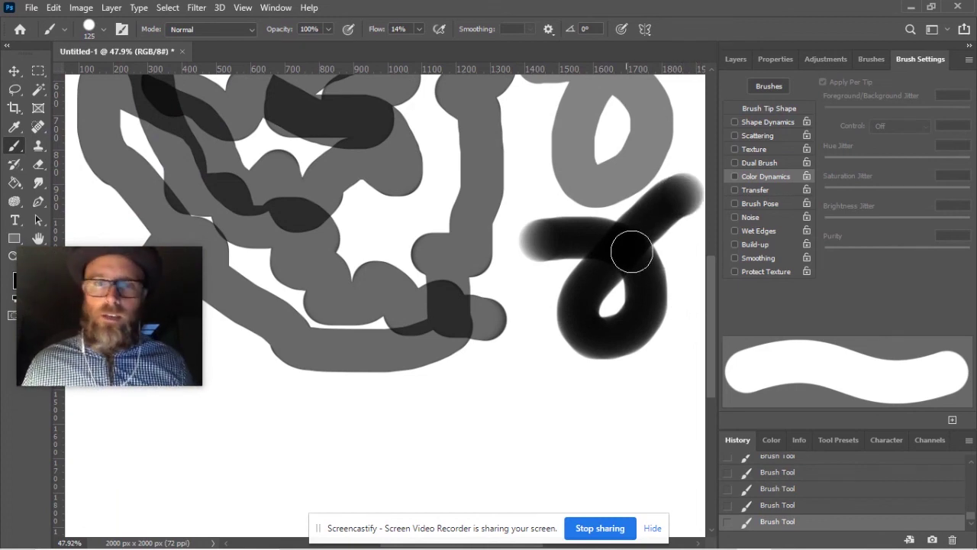
mouse_move(443, 412)
mouse_down()
mouse_move(538, 416)
mouse_move(559, 476)
mouse_move(506, 484)
mouse_move(549, 316)
mouse_move(511, 302)
mouse_move(468, 327)
mouse_move(477, 355)
mouse_move(555, 416)
mouse_move(634, 421)
mouse_move(670, 387)
mouse_up()
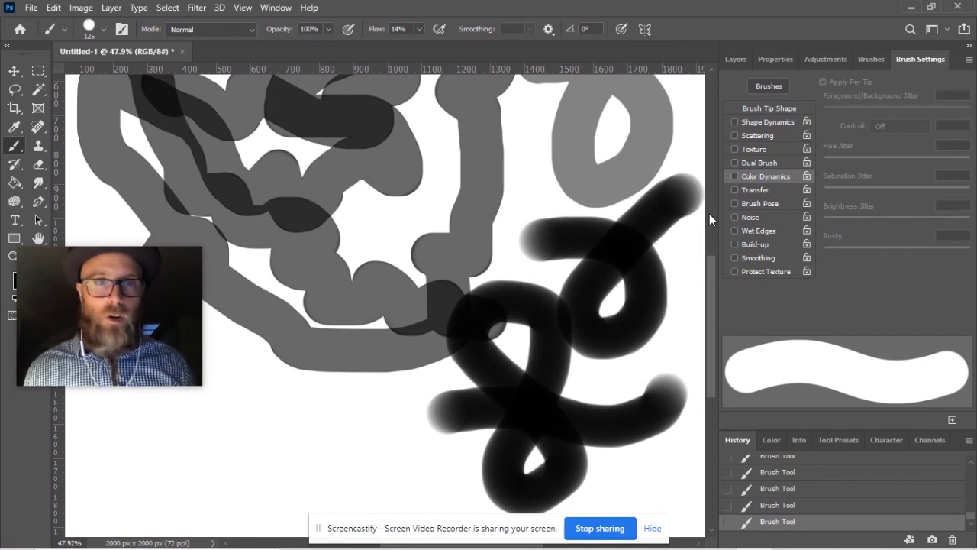
Set the brush flow to 100%.
click(418, 29)
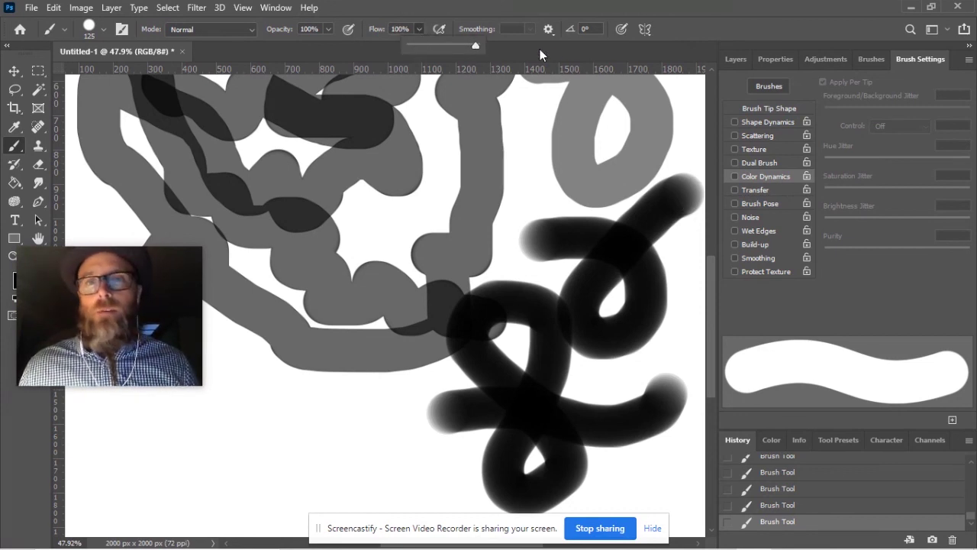
click(752, 11)
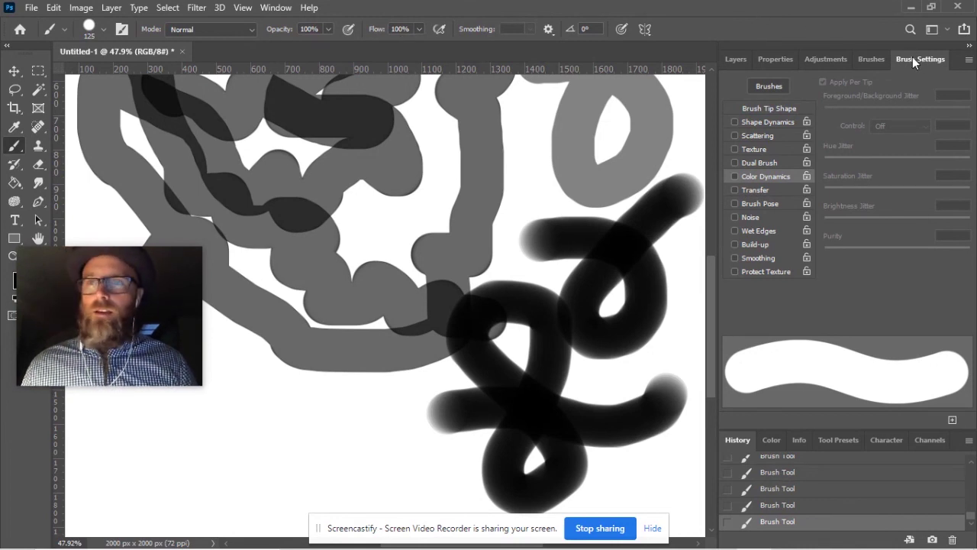
Examine the preset brushes in the General, Dry Media and Wet Media brush folders.
click(871, 59)
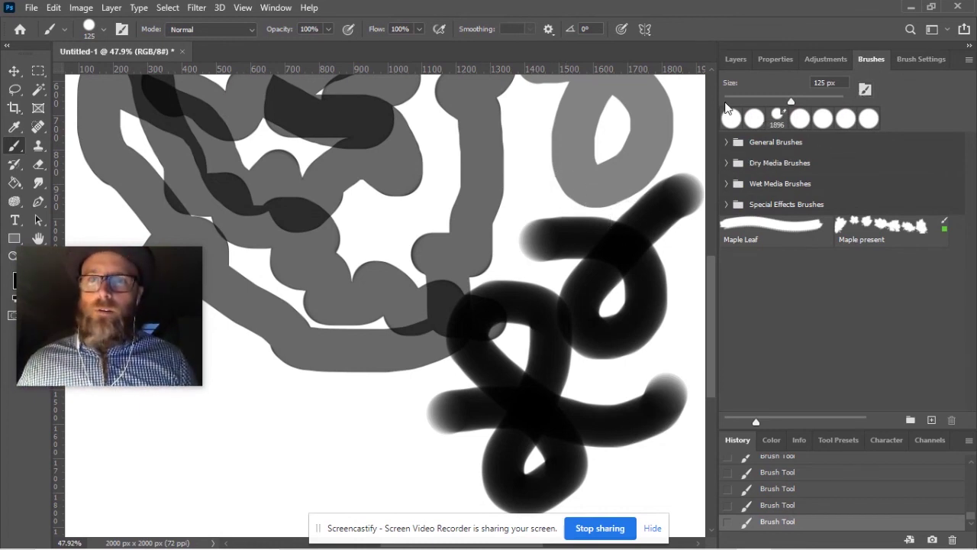
click(727, 142)
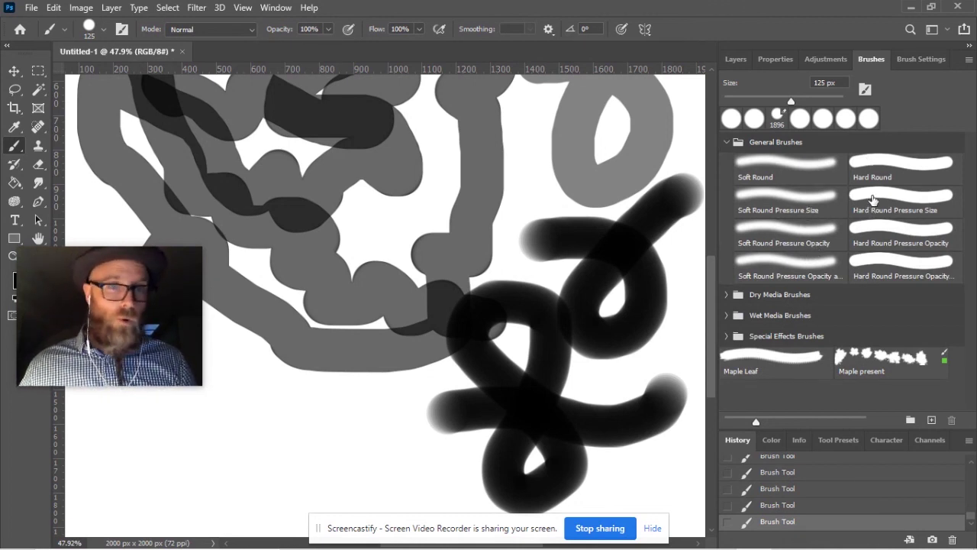
click(727, 143)
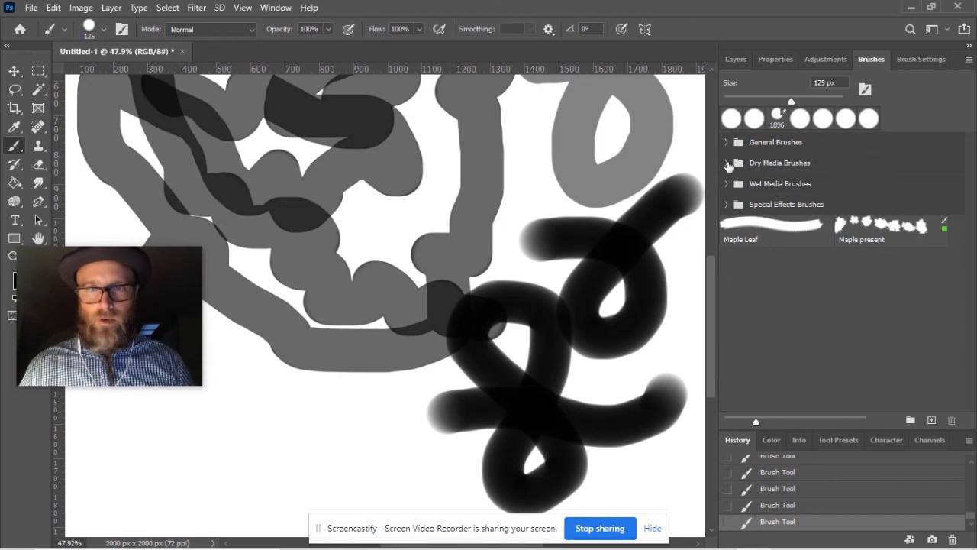
click(727, 163)
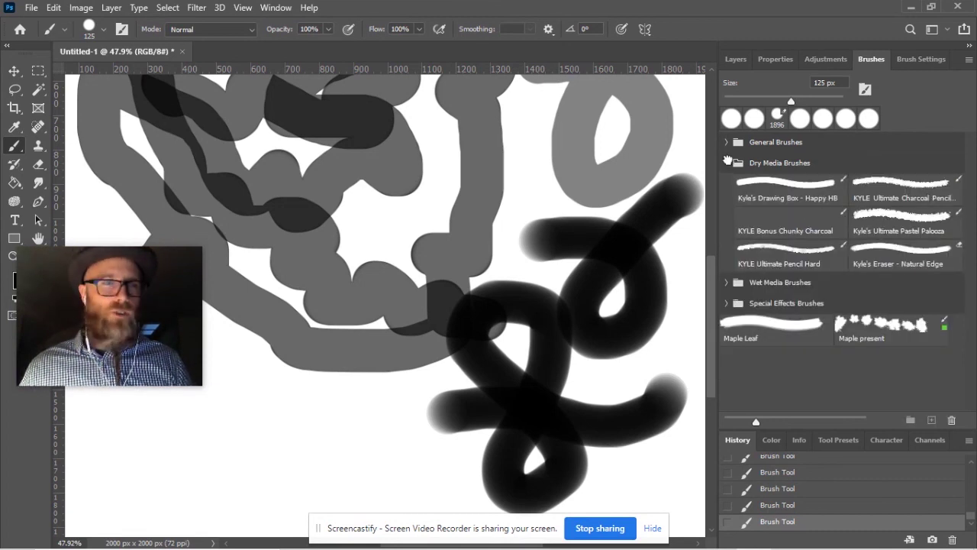
click(728, 163)
click(724, 184)
click(724, 184)
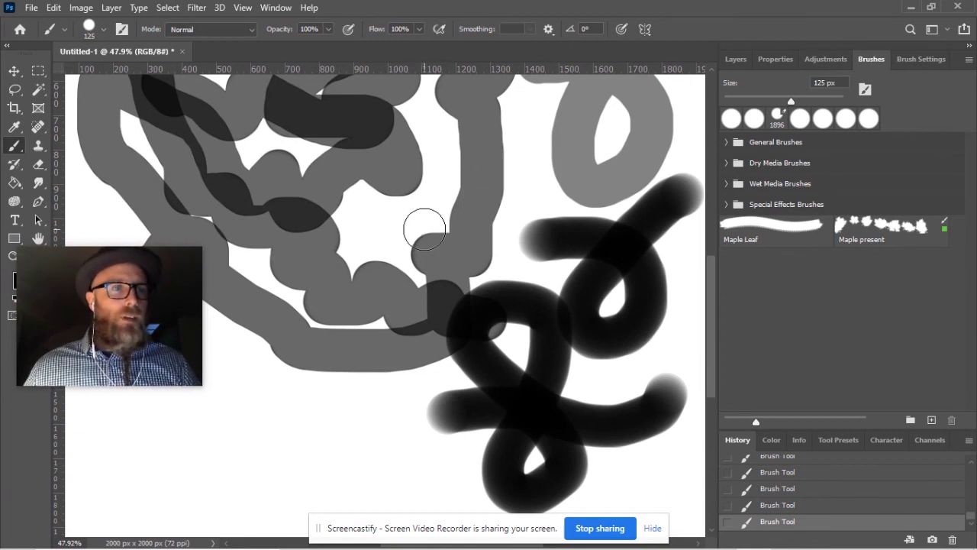
View the tools grouped with the Brush tool and switch to the Eraser tool.
drag(132, 277, 125, 416)
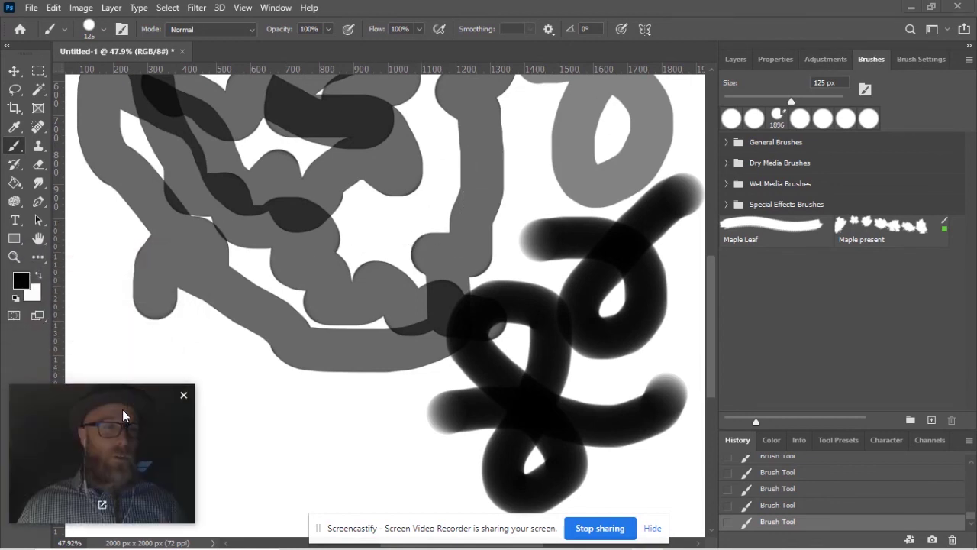
right_click(19, 150)
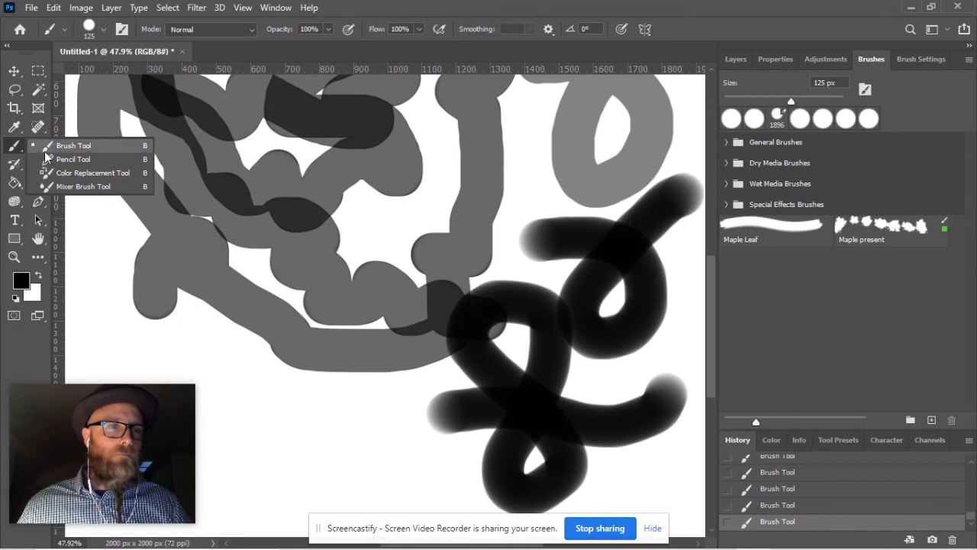
click(54, 145)
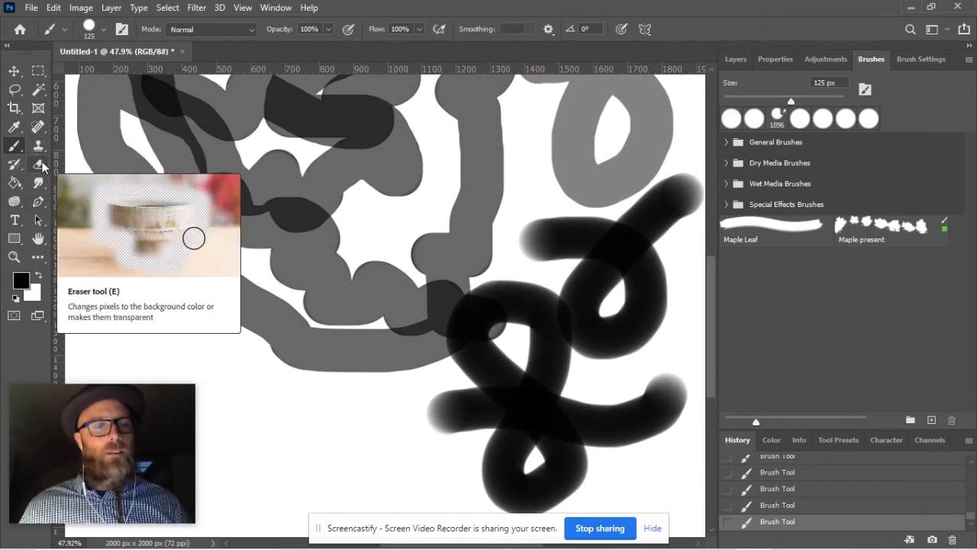
click(39, 167)
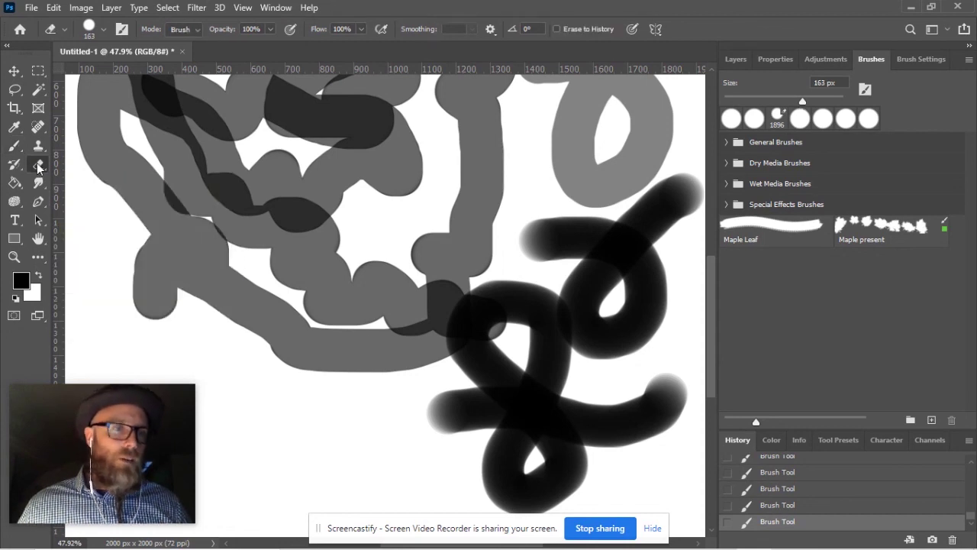
Erase all the painted test strokes from the canvas, enlarging the soft Eraser to 447 px.
click(97, 164)
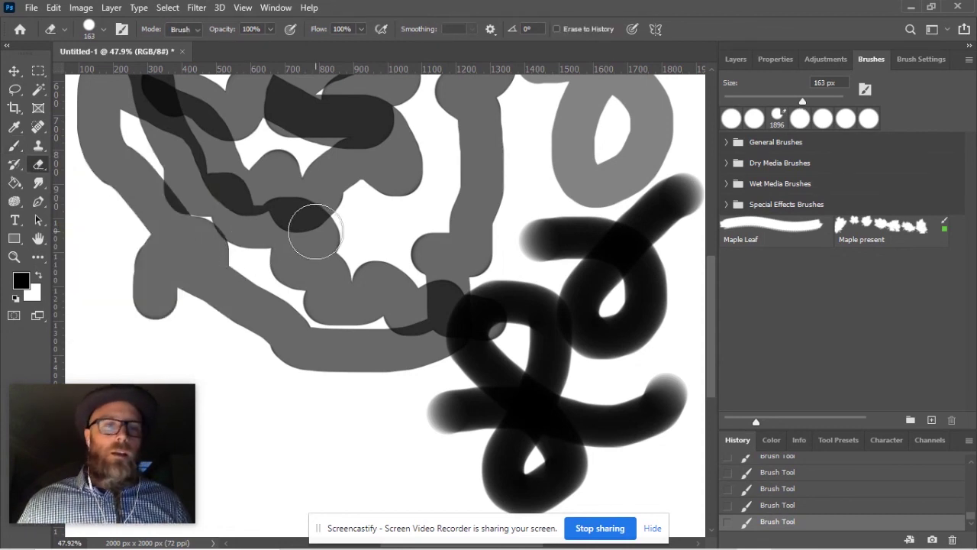
mouse_move(272, 392)
mouse_down()
mouse_move(376, 178)
mouse_move(288, 235)
mouse_move(246, 324)
mouse_move(261, 338)
mouse_move(283, 267)
mouse_move(363, 251)
mouse_move(301, 382)
mouse_move(381, 251)
mouse_move(373, 358)
mouse_move(400, 265)
mouse_move(424, 466)
mouse_move(439, 240)
mouse_move(516, 508)
mouse_move(471, 353)
mouse_move(539, 340)
mouse_move(571, 347)
mouse_move(554, 377)
mouse_move(544, 337)
mouse_move(690, 271)
mouse_move(497, 330)
mouse_move(702, 208)
mouse_move(588, 210)
mouse_move(568, 234)
mouse_move(622, 227)
mouse_up()
alt+right_click(283, 240)
mouse_move(283, 239)
mouse_down()
mouse_move(257, 280)
mouse_move(294, 174)
mouse_move(351, 221)
mouse_up()
mouse_move(356, 328)
mouse_down()
mouse_move(332, 373)
mouse_move(353, 277)
mouse_move(350, 103)
mouse_move(317, 424)
mouse_move(308, 210)
mouse_move(398, 402)
mouse_move(603, 252)
mouse_move(544, 285)
mouse_move(530, 443)
mouse_up()
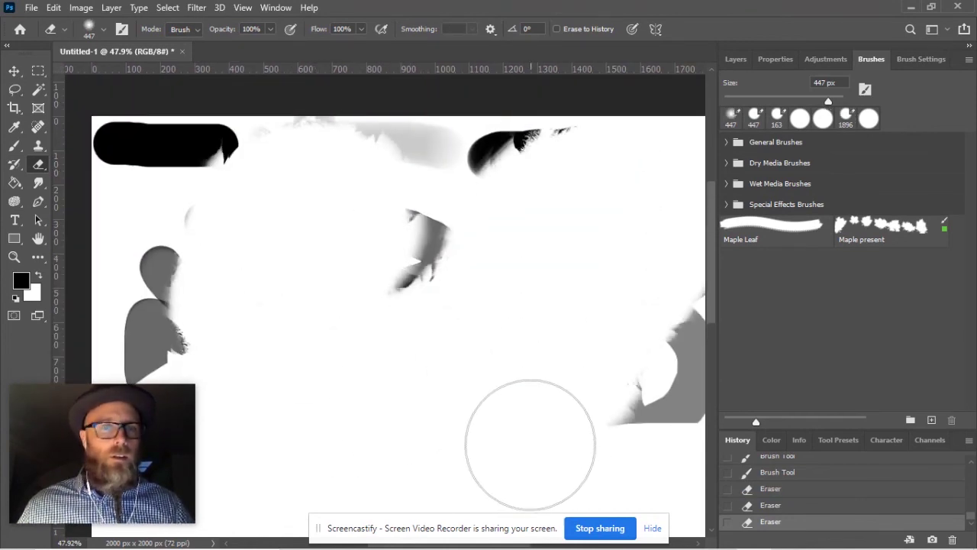
scroll(438, 395, down, 3)
mouse_move(422, 345)
mouse_down()
mouse_move(236, 330)
mouse_move(223, 195)
mouse_move(382, 247)
mouse_move(429, 316)
mouse_move(462, 261)
mouse_move(313, 358)
mouse_move(445, 255)
mouse_move(524, 237)
mouse_move(619, 381)
mouse_move(608, 375)
mouse_move(644, 371)
mouse_move(583, 415)
mouse_move(609, 385)
mouse_move(603, 344)
mouse_up()
Reduce the Eraser size to 154 px and switch to the Brush tool.
key(bracketleft)
key(bracketleft)
key(bracketleft)
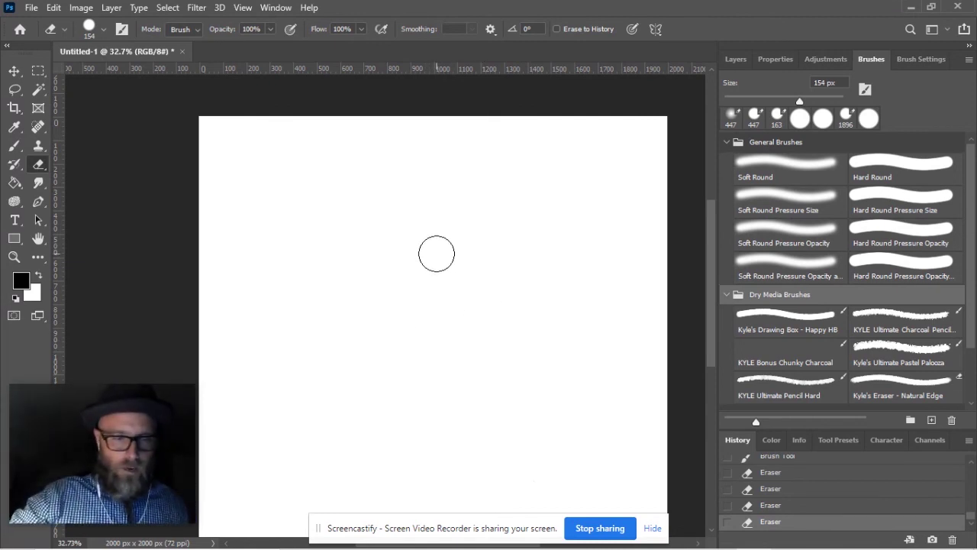
key(b)
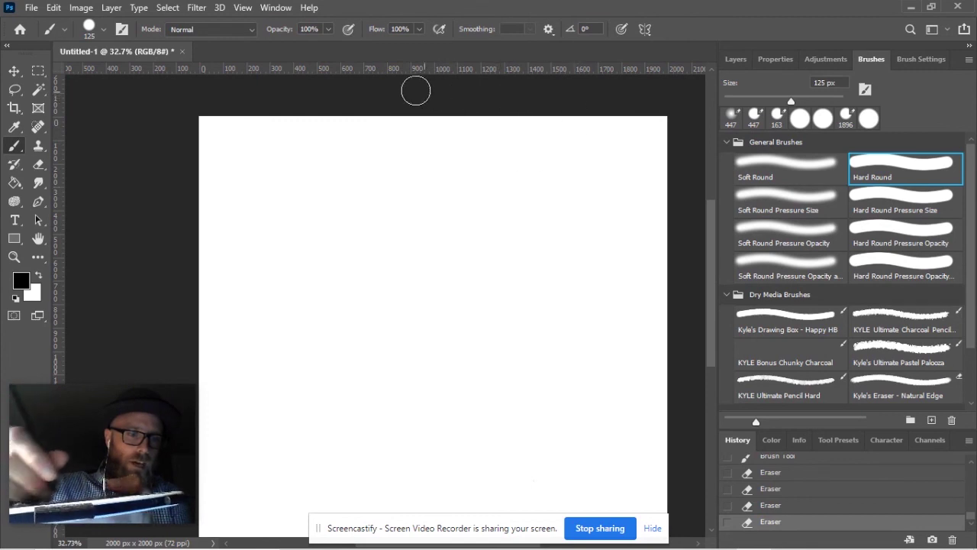
Paint two hooked test strokes with the 125 px Hard Round brush and undo both.
mouse_move(235, 157)
mouse_down()
mouse_move(310, 258)
mouse_move(410, 261)
mouse_move(418, 223)
mouse_move(322, 220)
mouse_up()
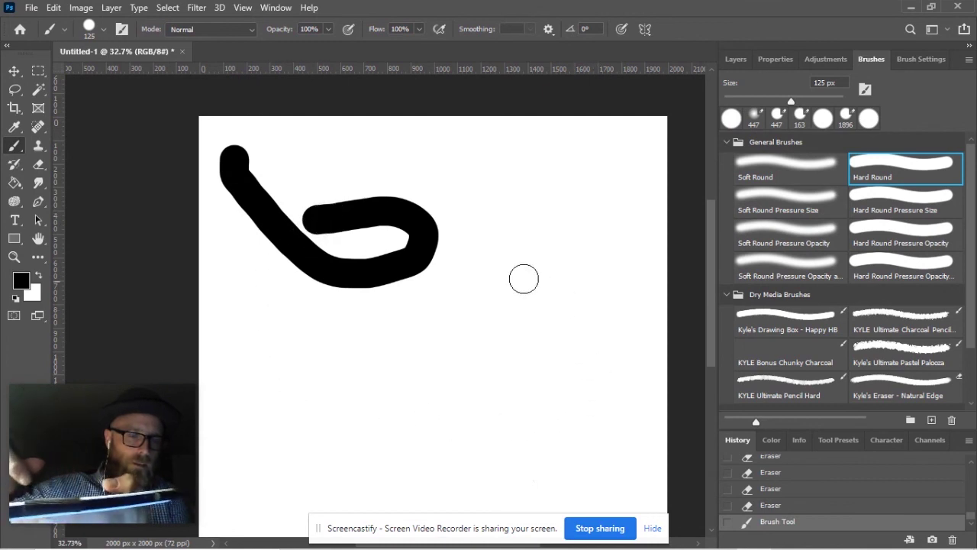
mouse_move(301, 306)
mouse_down()
mouse_move(506, 357)
mouse_move(361, 333)
mouse_up()
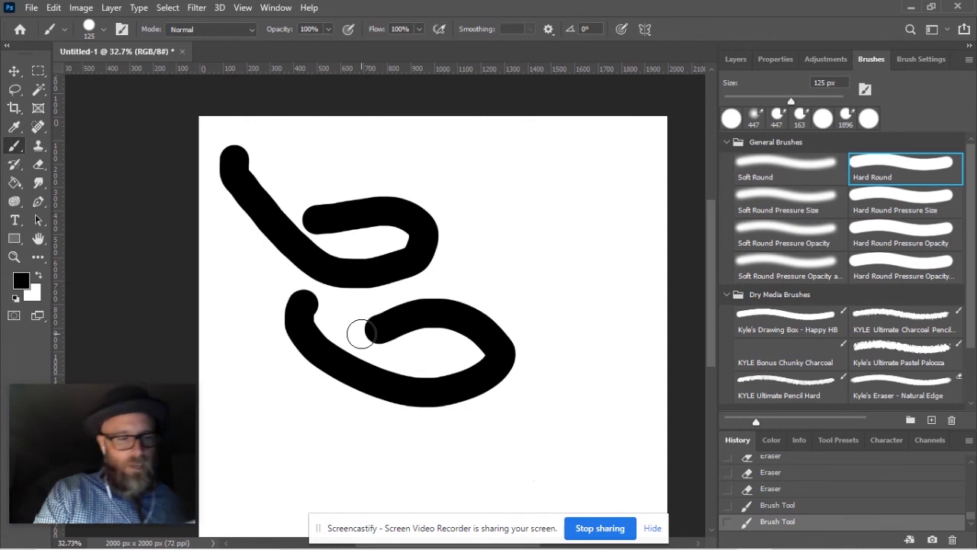
key(ctrl+z)
key(ctrl+z)
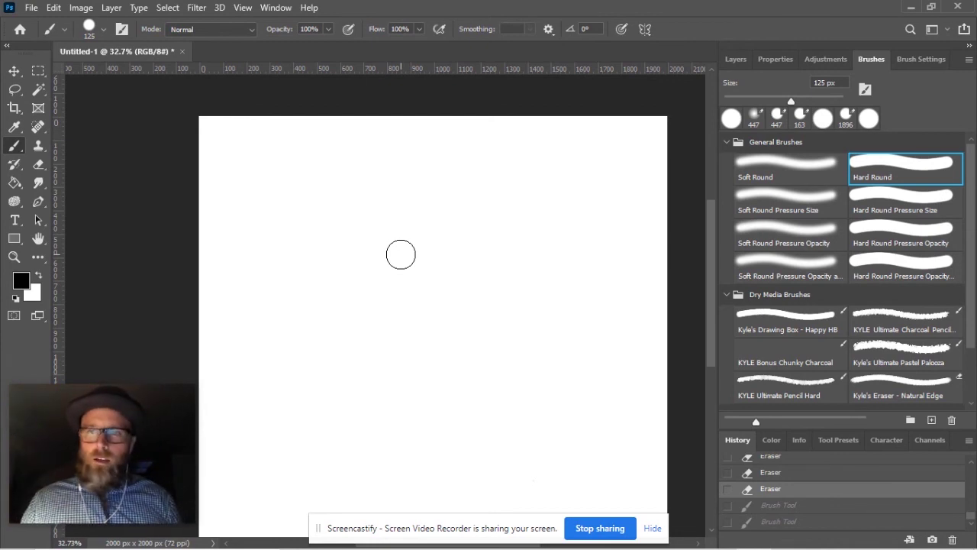
Paint a tapering loop with the Soft Round Pressure Size brush and a winding stroke across it with Hard Round Pressure Size.
click(791, 204)
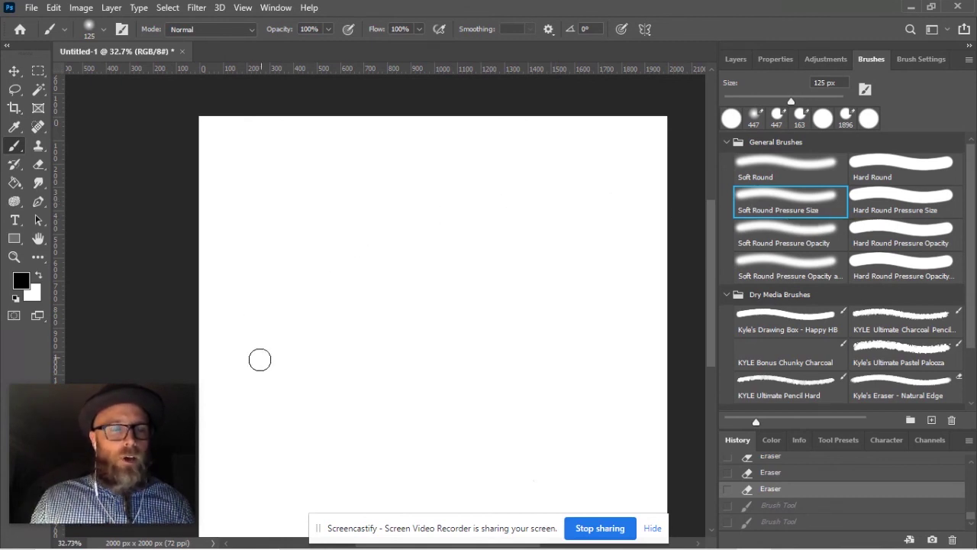
mouse_move(241, 324)
mouse_down()
mouse_move(329, 233)
mouse_move(384, 212)
mouse_move(443, 225)
mouse_move(445, 239)
mouse_move(424, 258)
mouse_move(377, 265)
mouse_move(313, 298)
mouse_move(300, 352)
mouse_up()
click(896, 201)
mouse_move(371, 306)
mouse_down()
mouse_move(371, 272)
mouse_move(400, 219)
mouse_move(444, 178)
mouse_move(545, 173)
mouse_move(488, 220)
mouse_move(508, 246)
mouse_move(609, 236)
mouse_up()
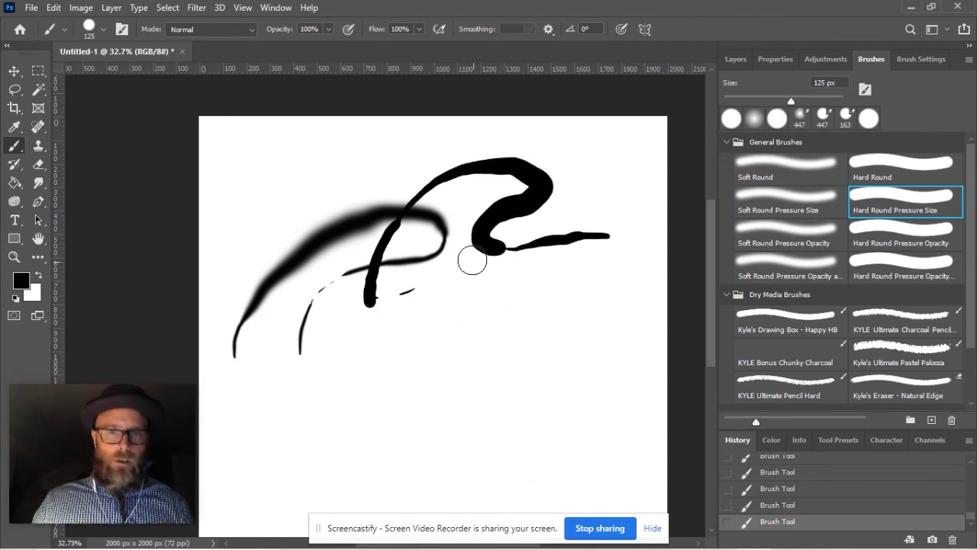
Paint the character 大 in the blank area below the curves with the Hard Round Pressure Size brush.
scroll(442, 334, down, 5)
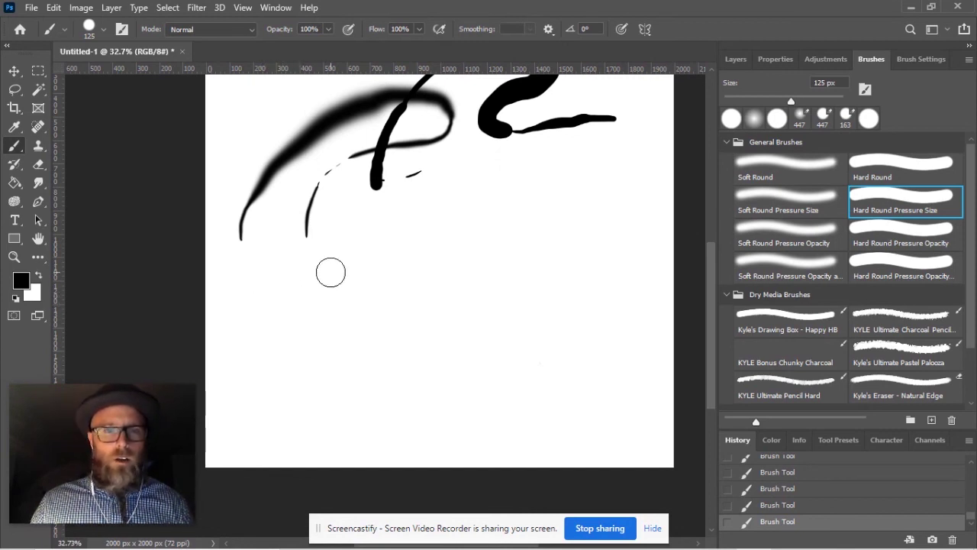
mouse_move(328, 271)
mouse_down()
mouse_move(329, 255)
mouse_move(258, 393)
mouse_move(223, 425)
mouse_up()
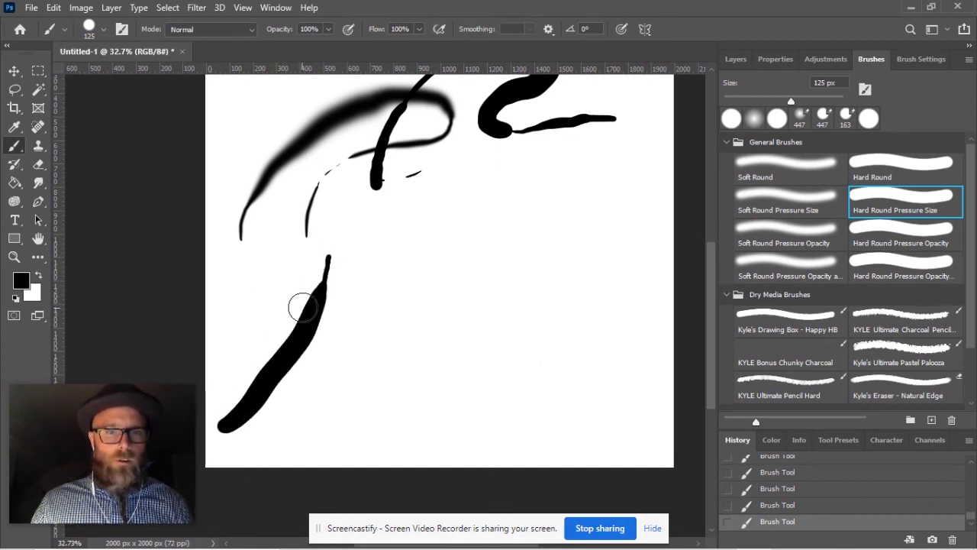
mouse_move(314, 305)
mouse_down()
mouse_move(313, 372)
mouse_move(383, 429)
mouse_up()
drag(220, 347, 400, 351)
Paint the character 子 beside 大 and the character 水 above it, over the winding stroke.
mouse_move(527, 273)
mouse_down()
mouse_move(407, 255)
mouse_move(485, 420)
mouse_move(463, 382)
mouse_up()
drag(443, 312, 599, 319)
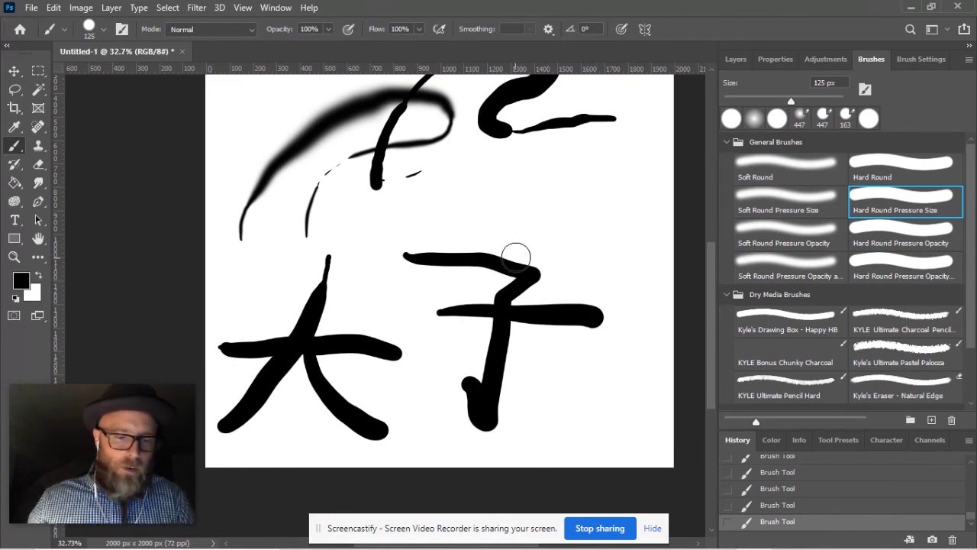
mouse_move(532, 295)
mouse_down()
mouse_move(491, 375)
mouse_move(602, 323)
mouse_up()
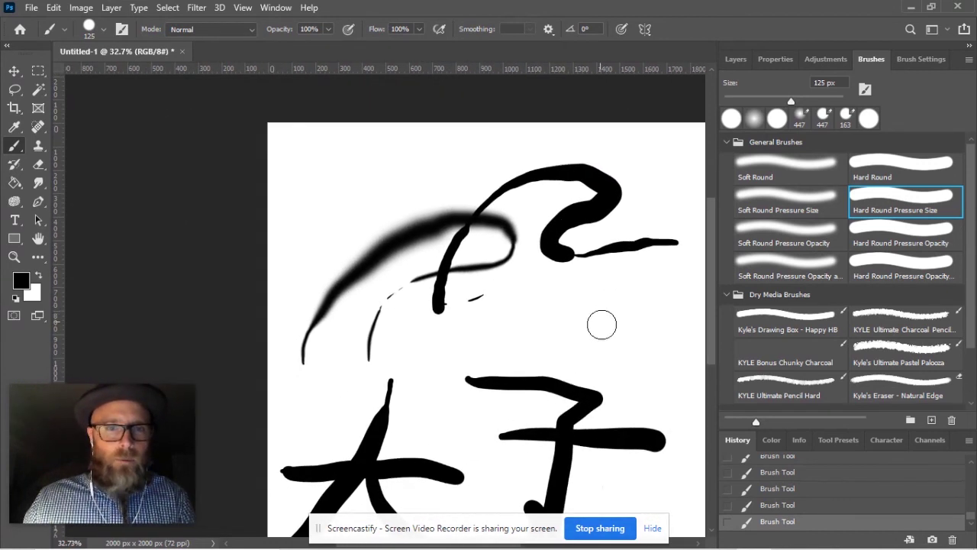
mouse_move(607, 205)
mouse_down()
mouse_move(615, 191)
mouse_move(603, 382)
mouse_up()
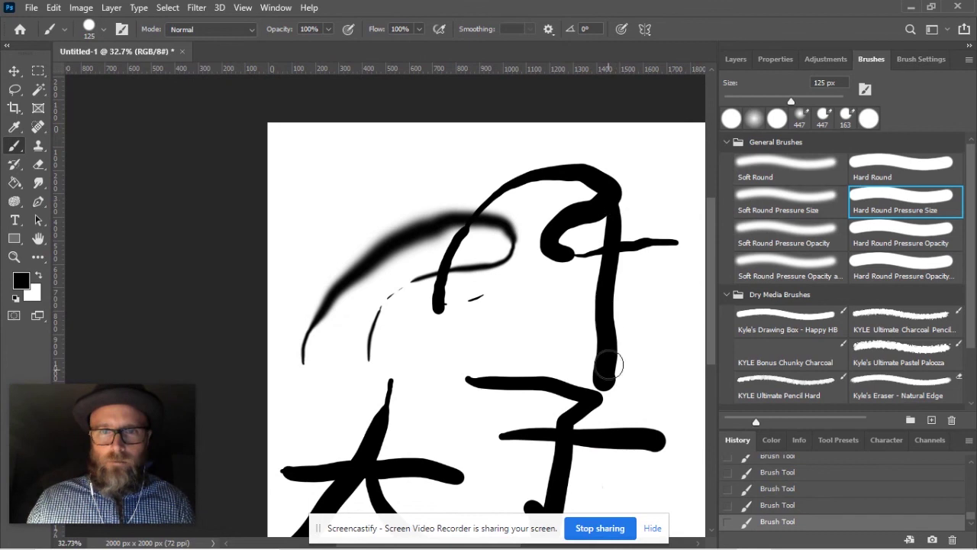
mouse_move(670, 220)
mouse_down()
mouse_move(599, 314)
mouse_move(609, 290)
mouse_move(698, 389)
mouse_up()
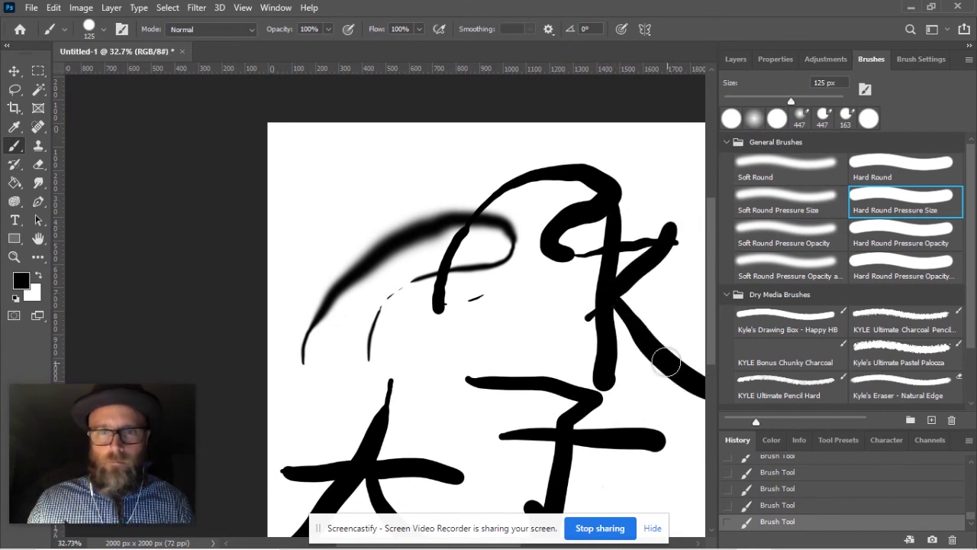
mouse_move(540, 256)
mouse_down()
mouse_move(600, 269)
mouse_move(505, 330)
mouse_up()
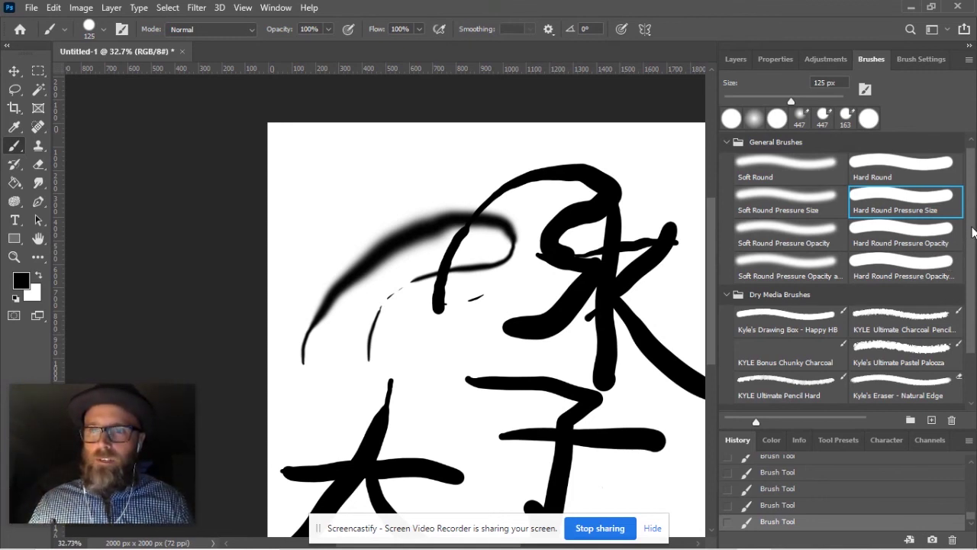
Enlarge the History panel upward so that more of the recorded states fit in its list.
scroll(973, 224, down, 3)
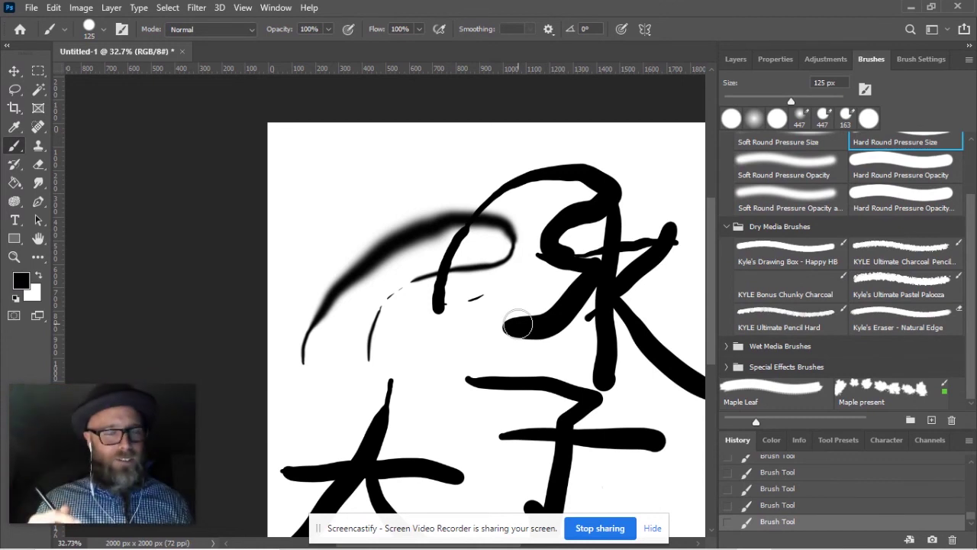
scroll(608, 446, down, 3)
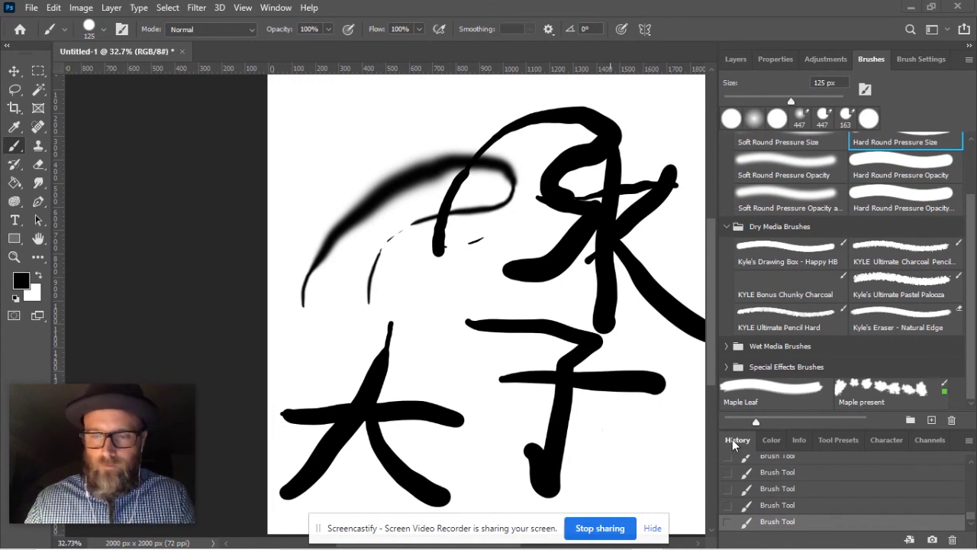
drag(734, 429, 747, 271)
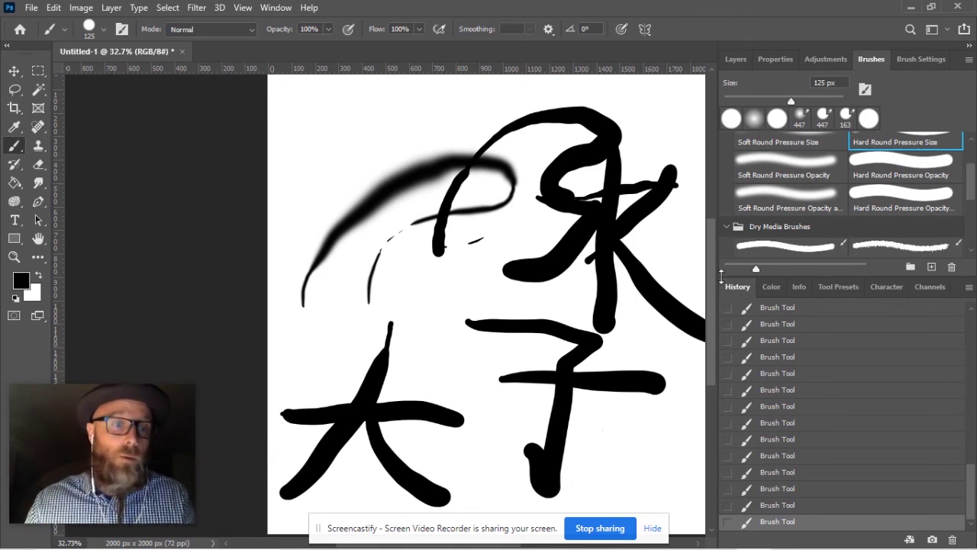
Hide the History panel and show it again.
click(277, 7)
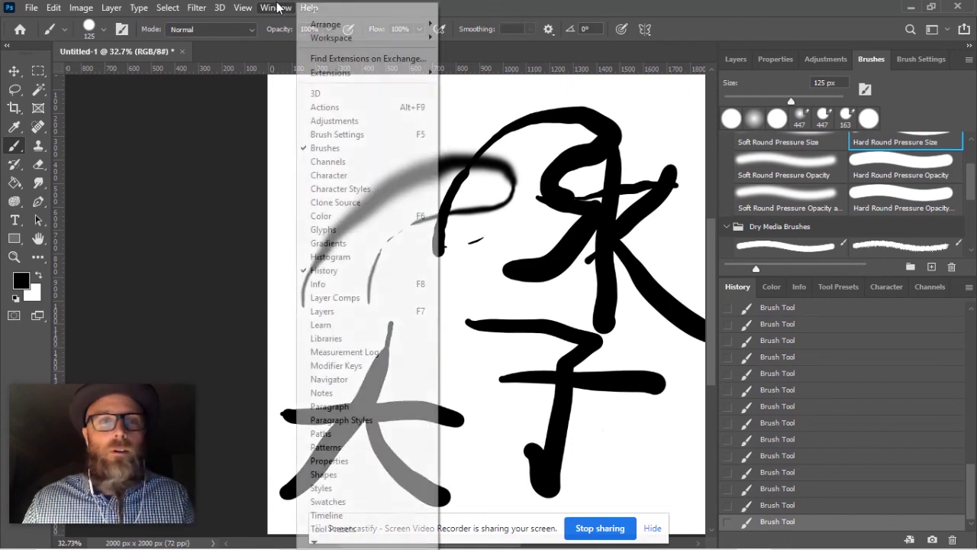
click(339, 271)
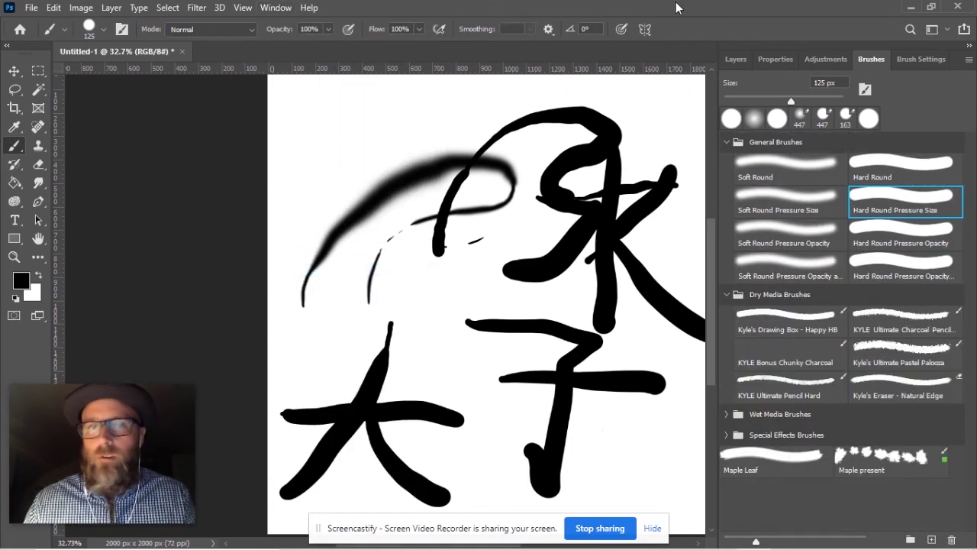
click(275, 7)
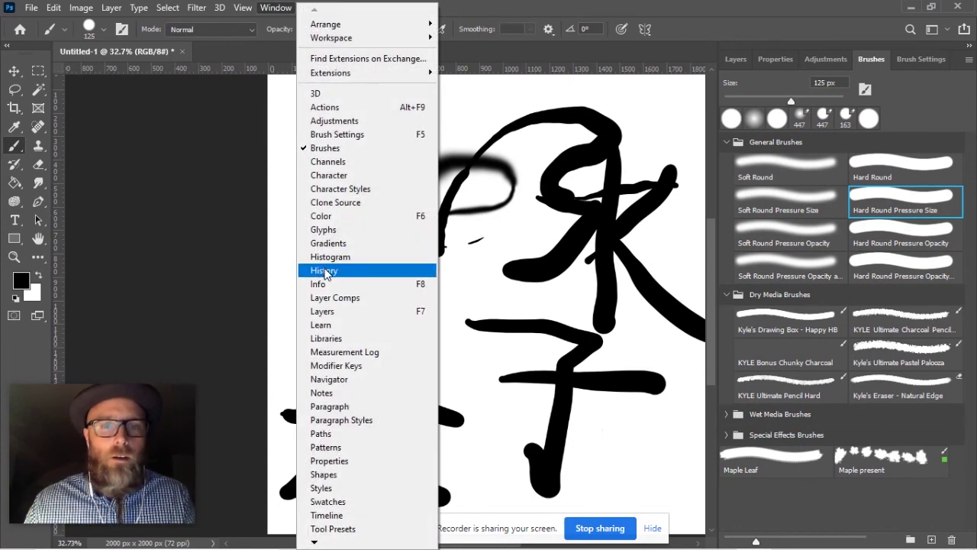
click(326, 271)
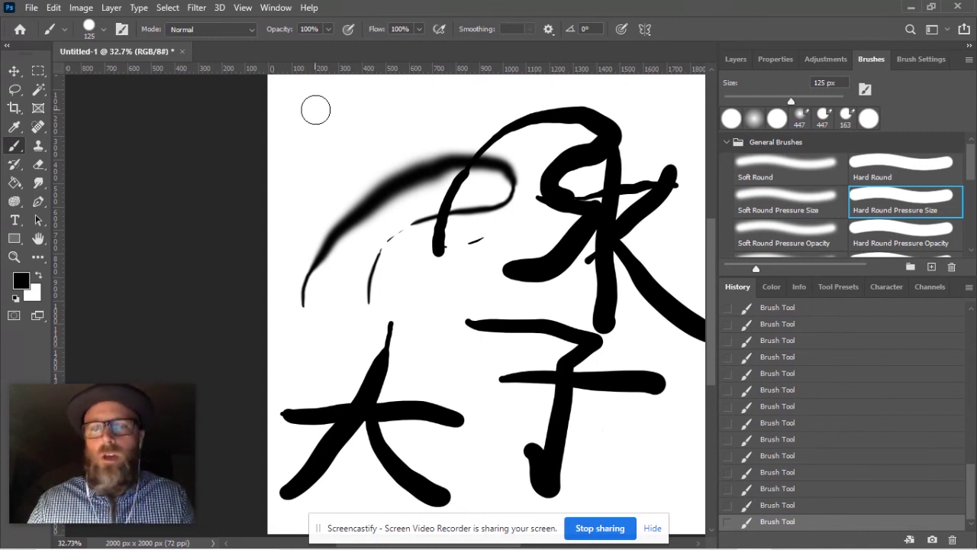
Review the recorded Brush Tool and Eraser states in the History list, ending at the most recent one.
scroll(809, 435, up, 2)
scroll(813, 437, up, 5)
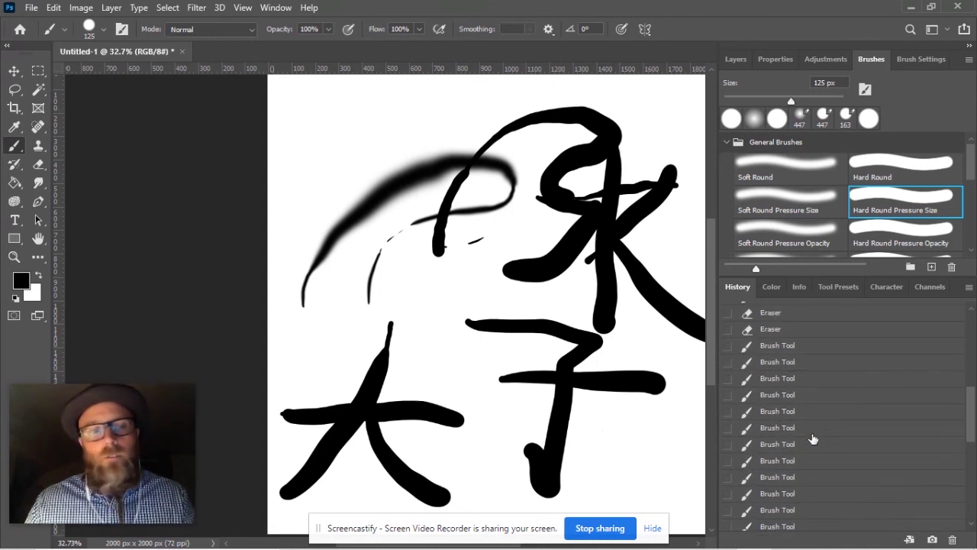
scroll(809, 433, down, 3)
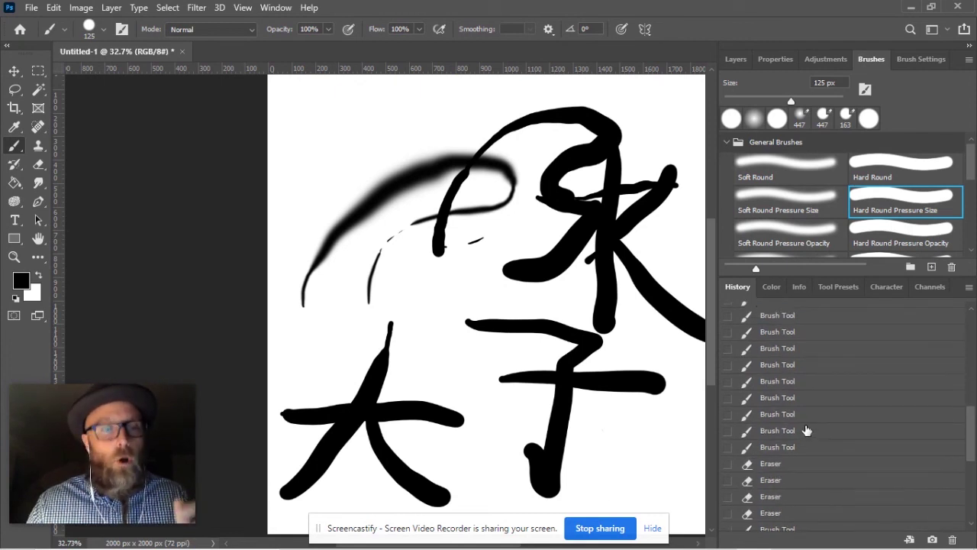
scroll(808, 427, down, 3)
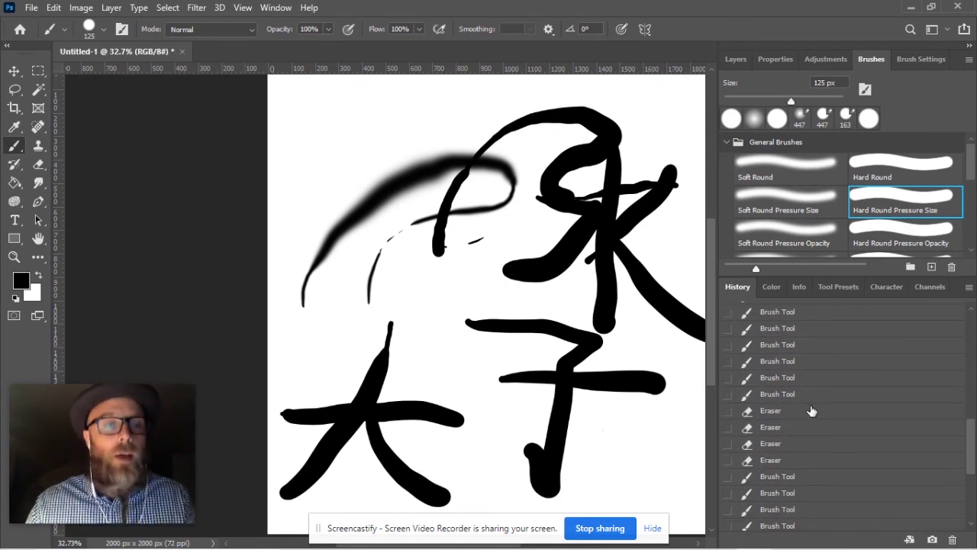
drag(972, 441, 972, 505)
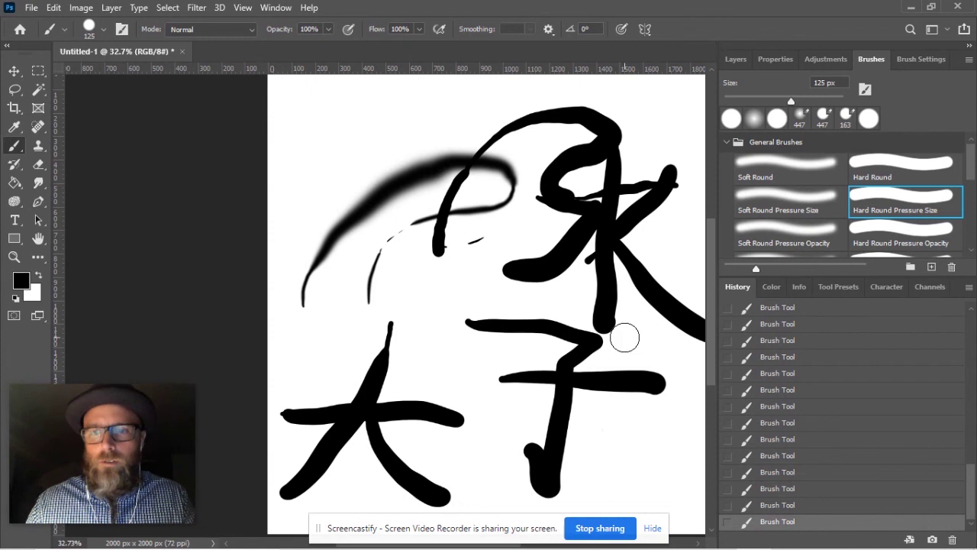
Step back through the history states one by one to remove the strokes of 水 and 子.
click(780, 505)
click(780, 489)
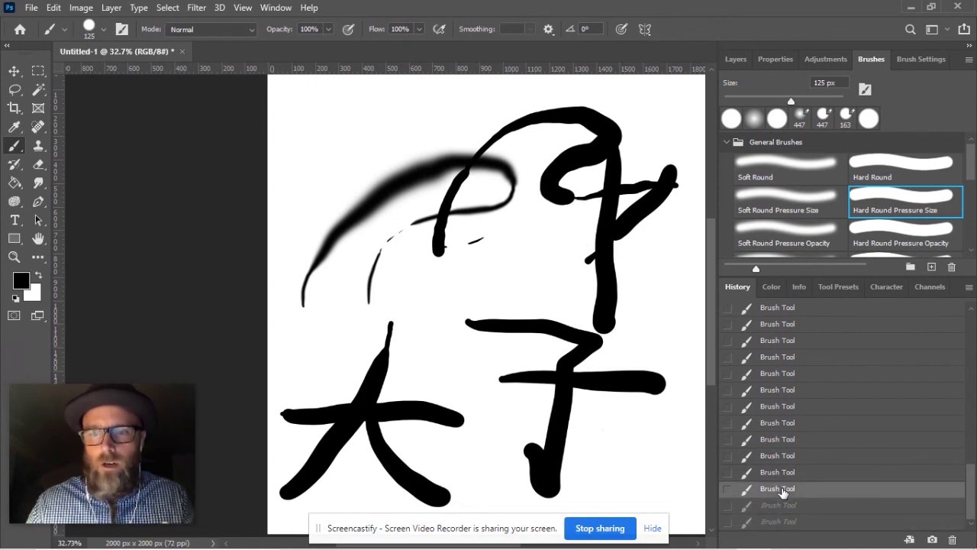
click(782, 472)
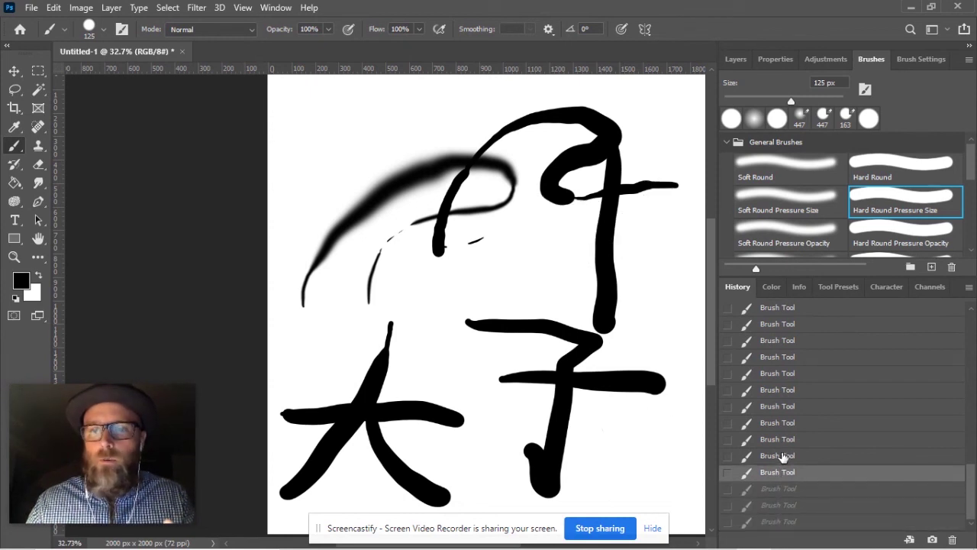
click(784, 457)
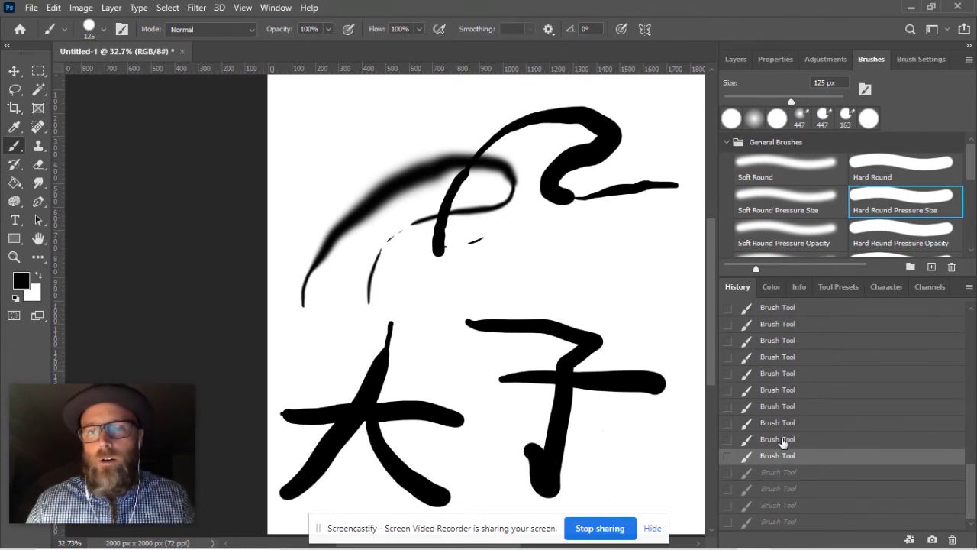
click(782, 441)
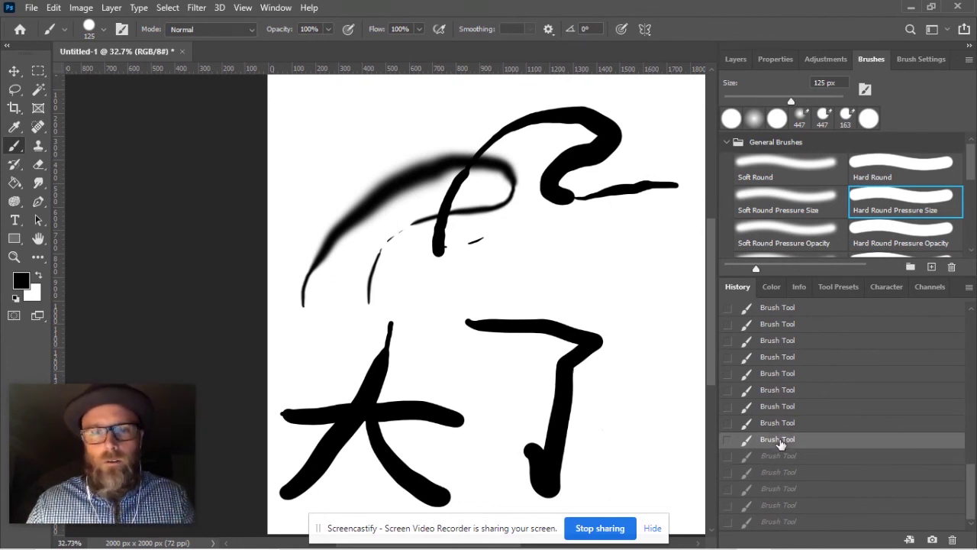
click(779, 425)
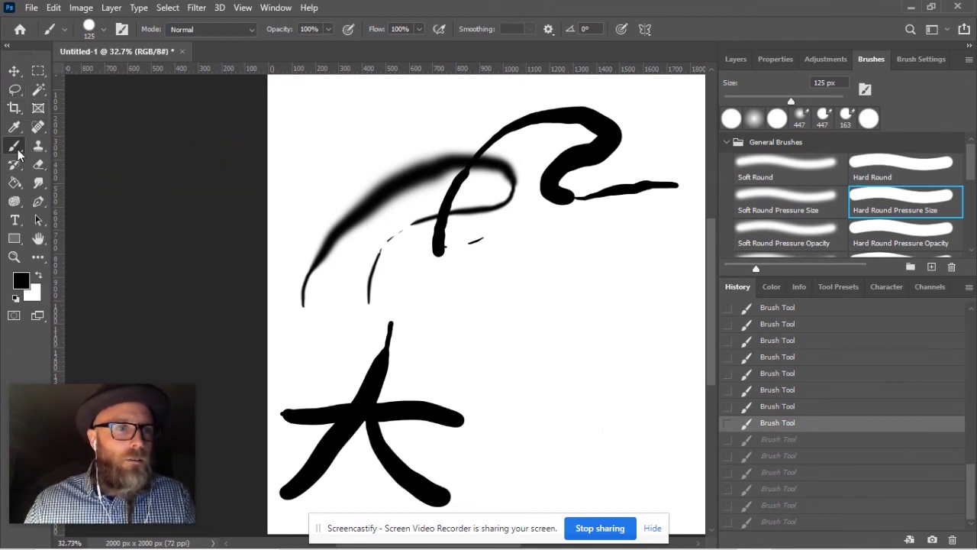
Paint the character 火 beside 大 with four strokes of the Hard Round Pressure Size brush.
mouse_move(564, 340)
mouse_down()
mouse_move(568, 375)
mouse_move(488, 509)
mouse_up()
mouse_move(583, 409)
mouse_down()
mouse_move(640, 476)
mouse_move(664, 479)
mouse_up()
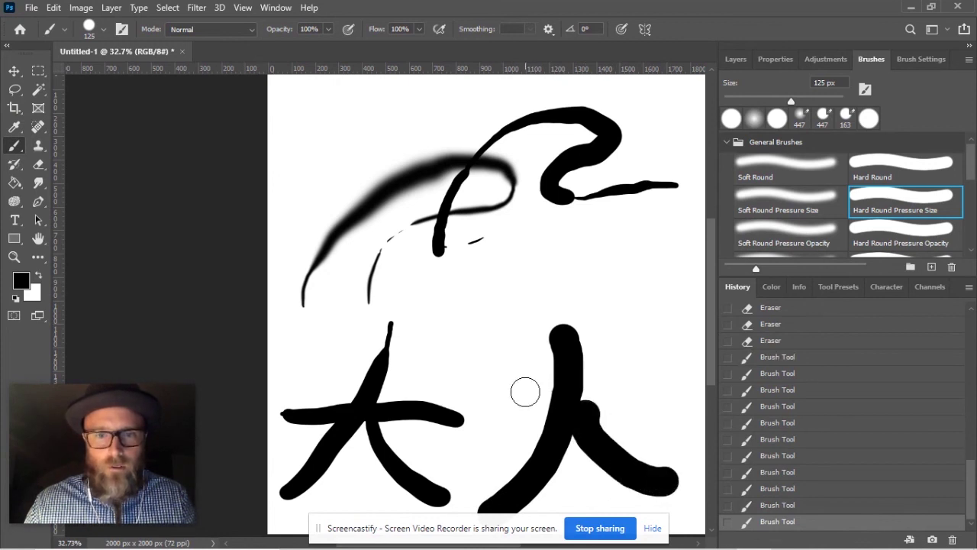
drag(525, 391, 475, 334)
drag(622, 382, 645, 336)
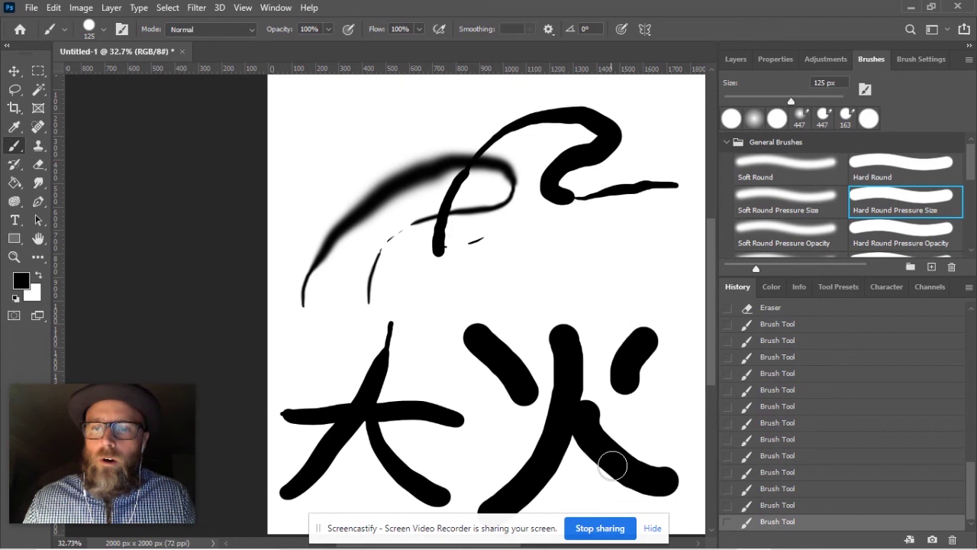
Step back three history states to remove the last three strokes of 火.
click(808, 505)
click(806, 489)
click(808, 473)
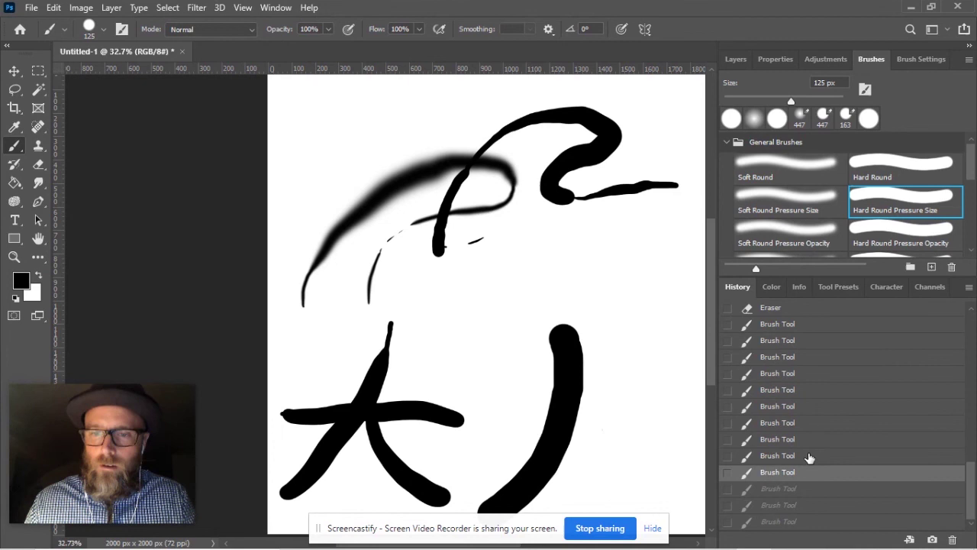
Walk back and forth through the history states of the 火 strokes, ending at the state before the character's first stroke.
click(806, 457)
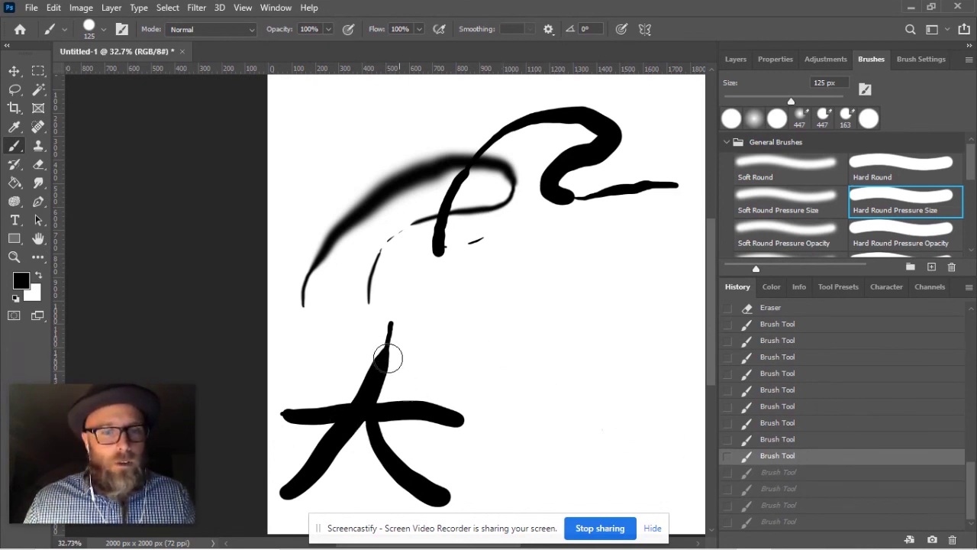
click(791, 472)
click(795, 488)
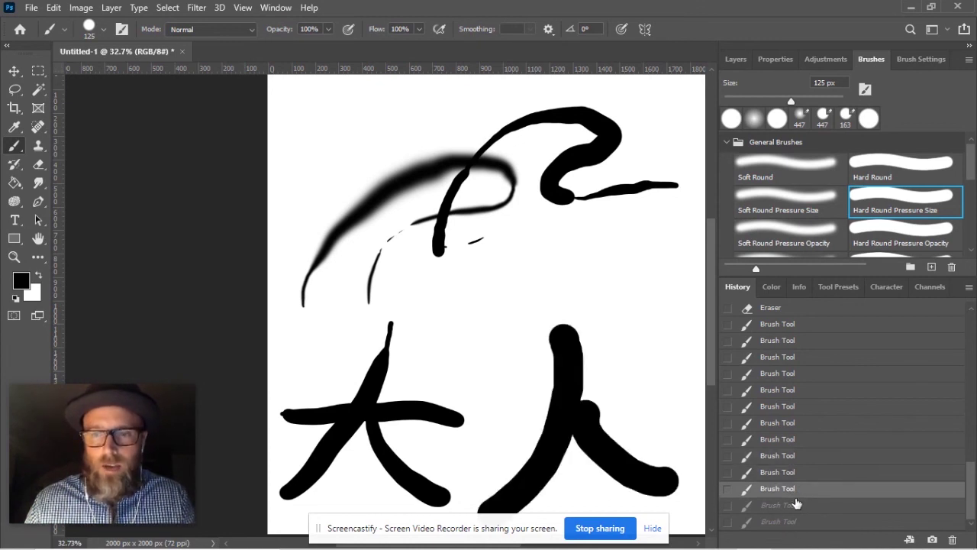
click(795, 504)
click(796, 521)
click(795, 505)
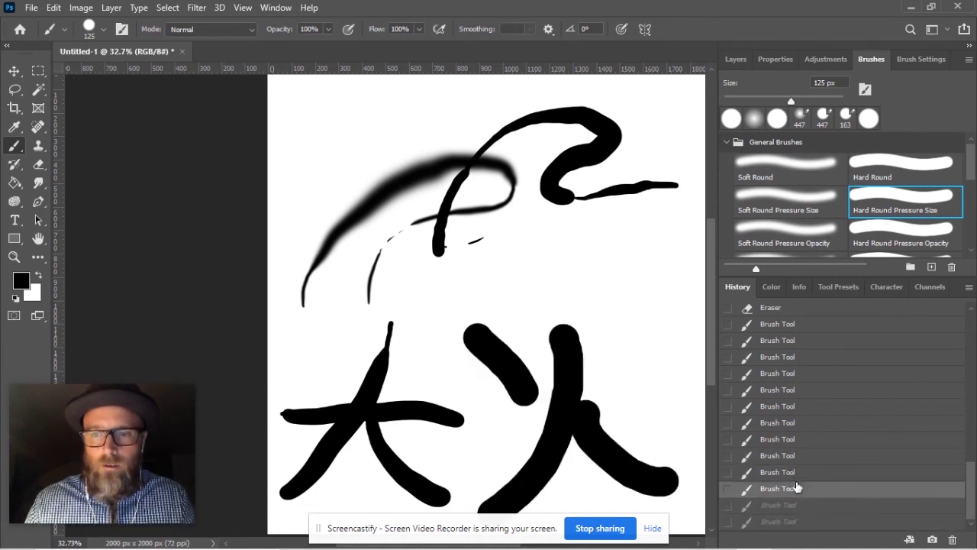
click(795, 489)
click(795, 471)
click(795, 454)
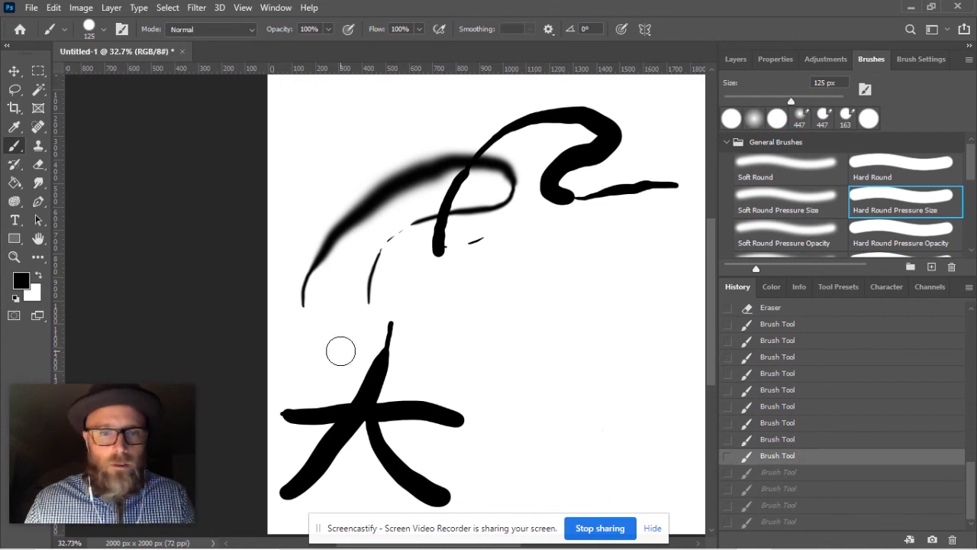
Paint the character 天 beside 大 with four strokes of the Hard Round Pressure Size brush at 125 px.
mouse_move(556, 336)
mouse_down()
mouse_move(556, 404)
mouse_move(508, 488)
mouse_up()
mouse_move(558, 403)
mouse_down()
mouse_move(562, 420)
mouse_move(645, 496)
mouse_up()
drag(510, 400, 600, 399)
drag(519, 325, 586, 324)
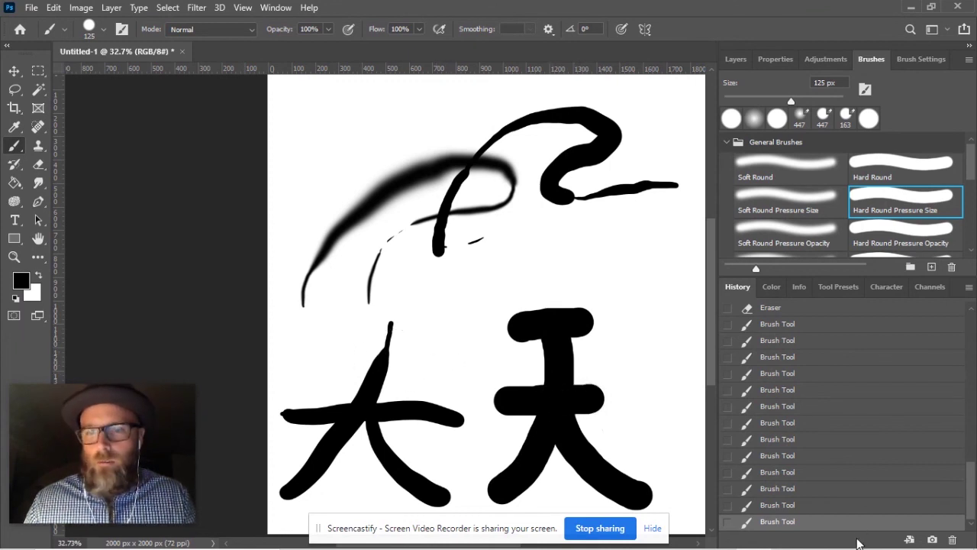
Step back through the four 天 strokes in the history and return to the most recent state.
click(796, 507)
click(799, 489)
click(800, 472)
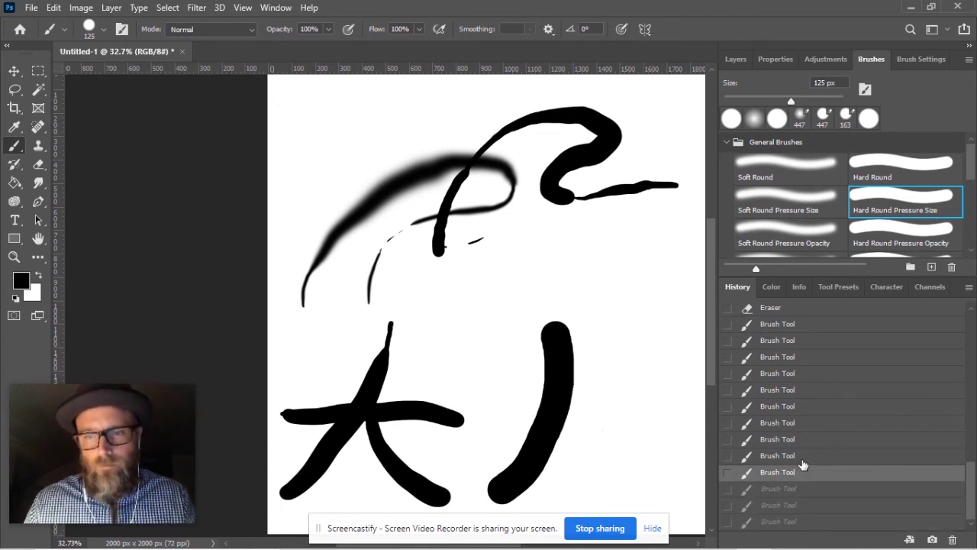
click(803, 456)
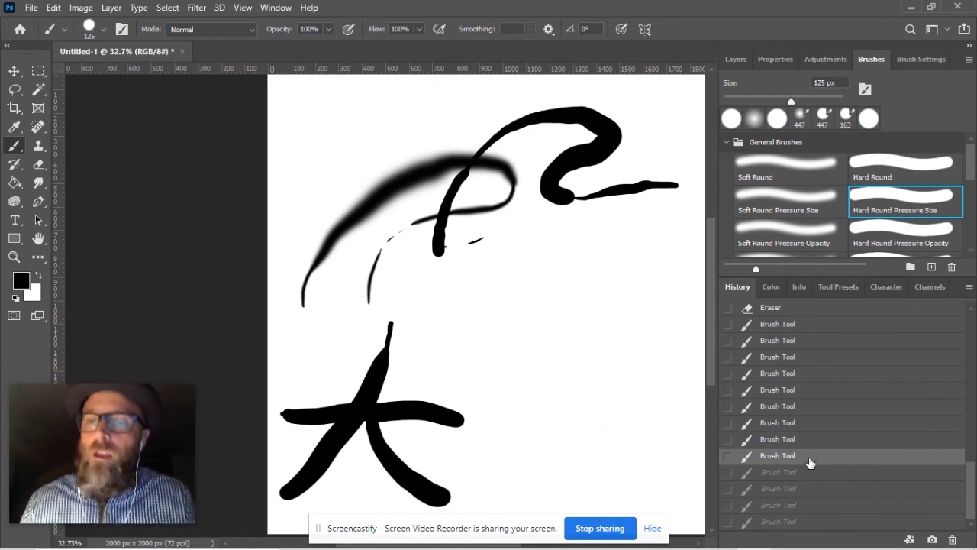
click(815, 521)
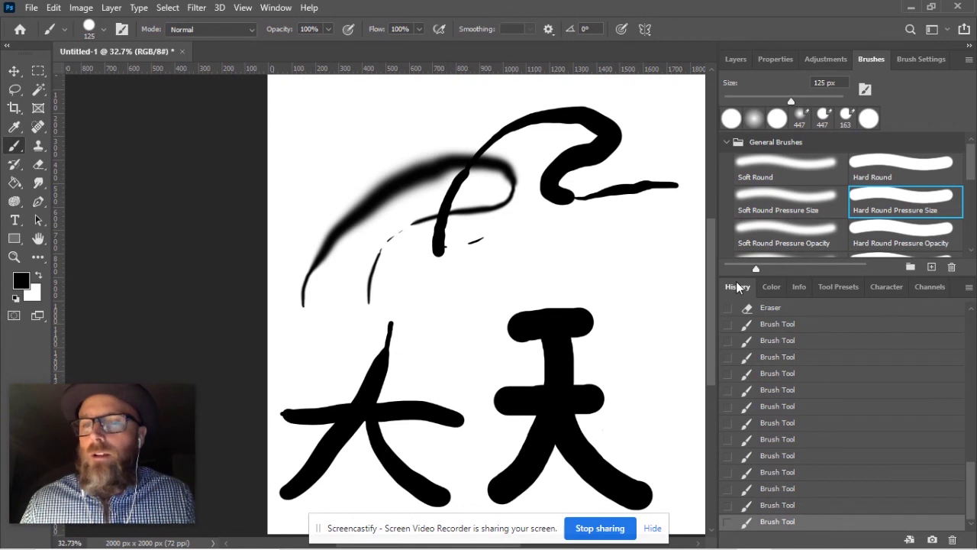
Try to delete the locked Background layer, and add a new empty layer above it.
click(729, 59)
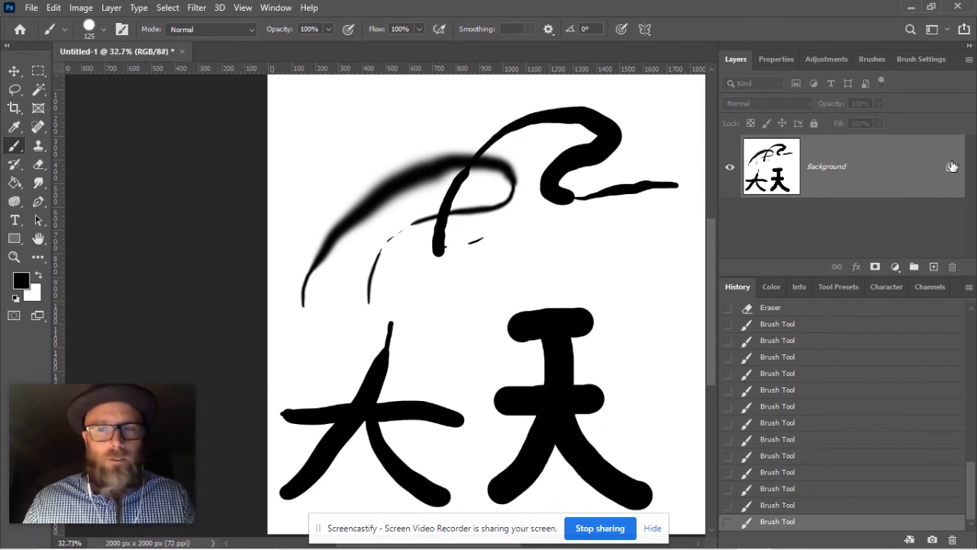
drag(950, 170, 953, 264)
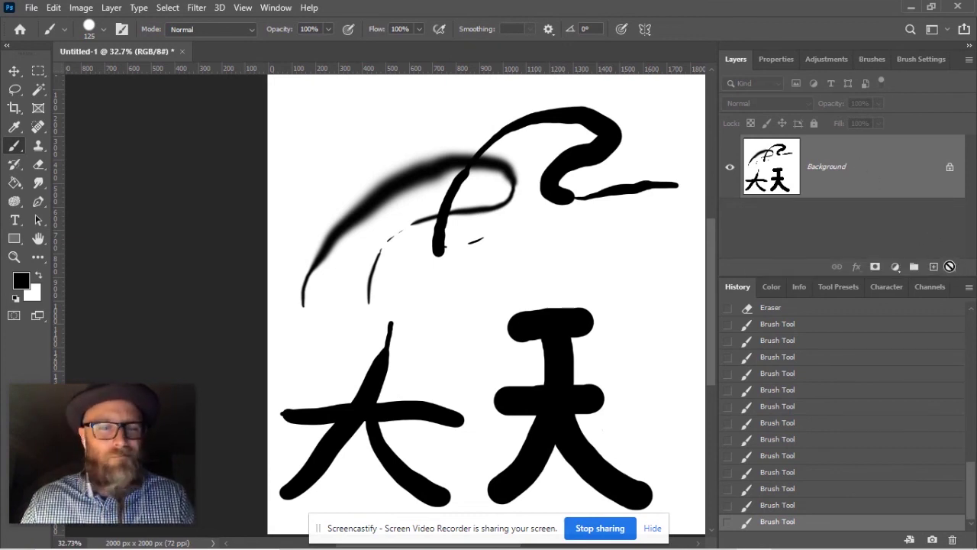
drag(866, 168, 955, 279)
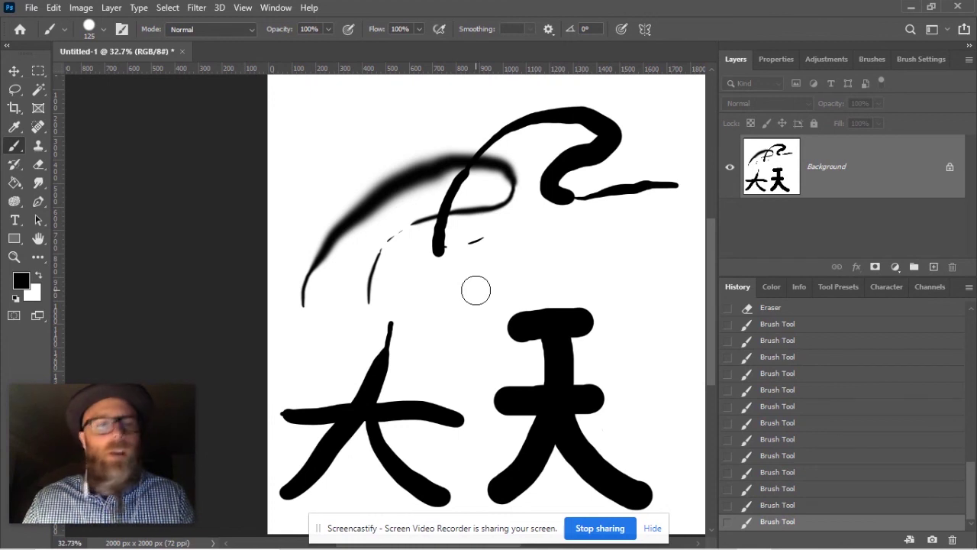
click(933, 267)
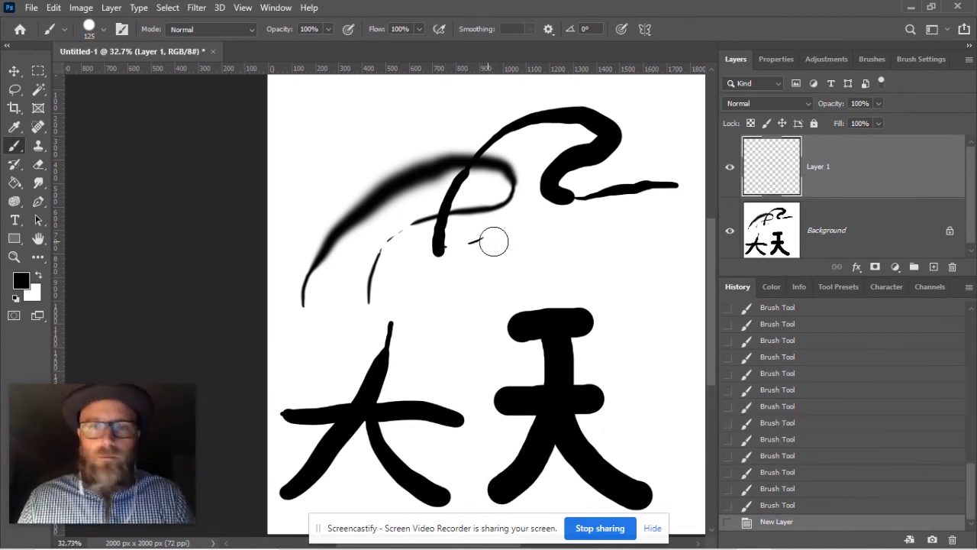
Erase all the painted strokes and characters on the Background layer.
click(847, 233)
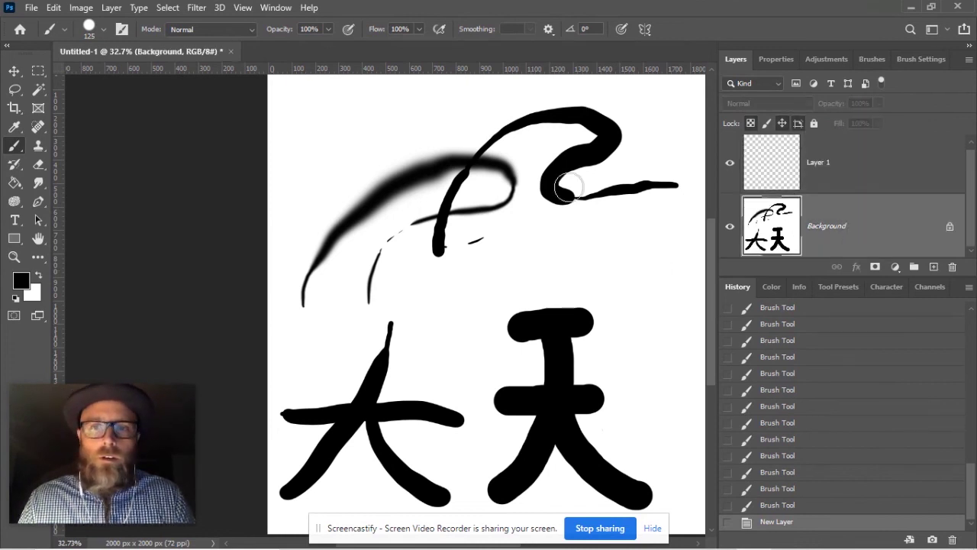
key(e)
mouse_move(448, 148)
mouse_down()
mouse_move(384, 160)
mouse_move(431, 191)
mouse_move(305, 229)
mouse_move(545, 196)
mouse_move(603, 176)
mouse_up()
mouse_move(706, 473)
mouse_down()
mouse_move(371, 436)
mouse_move(349, 415)
mouse_move(410, 364)
mouse_up()
mouse_move(366, 439)
mouse_down()
mouse_move(545, 262)
mouse_move(405, 319)
mouse_move(572, 303)
mouse_move(525, 271)
mouse_up()
Paint a thick black circle on the Background layer and an overlapping triangle outline on Layer 1.
key(b)
drag(590, 425, 592, 429)
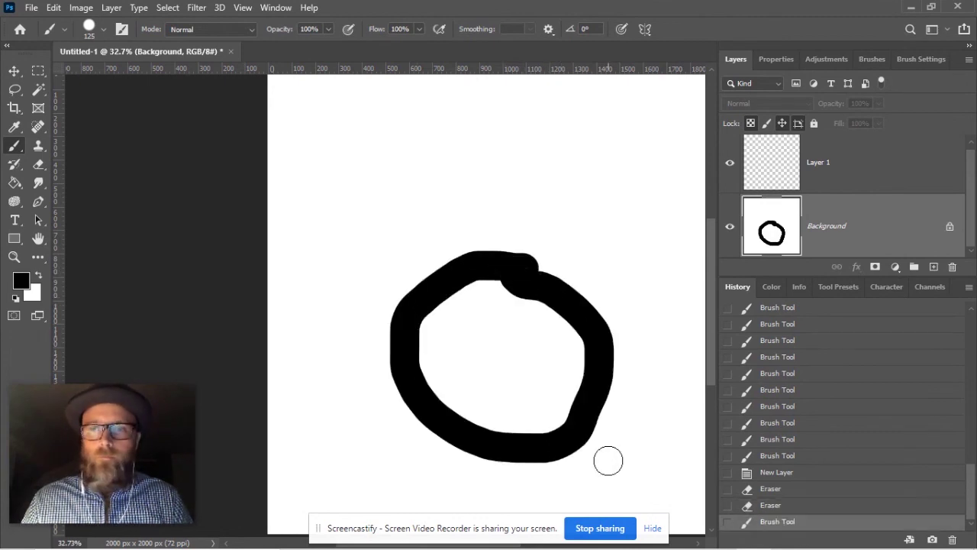
click(889, 164)
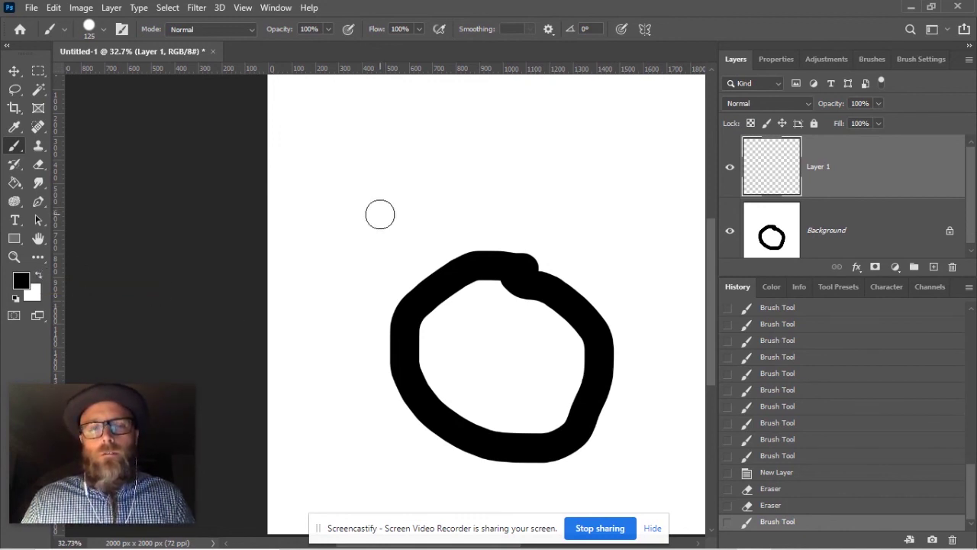
mouse_move(381, 214)
mouse_down()
mouse_move(509, 349)
mouse_move(543, 168)
mouse_move(369, 206)
mouse_up()
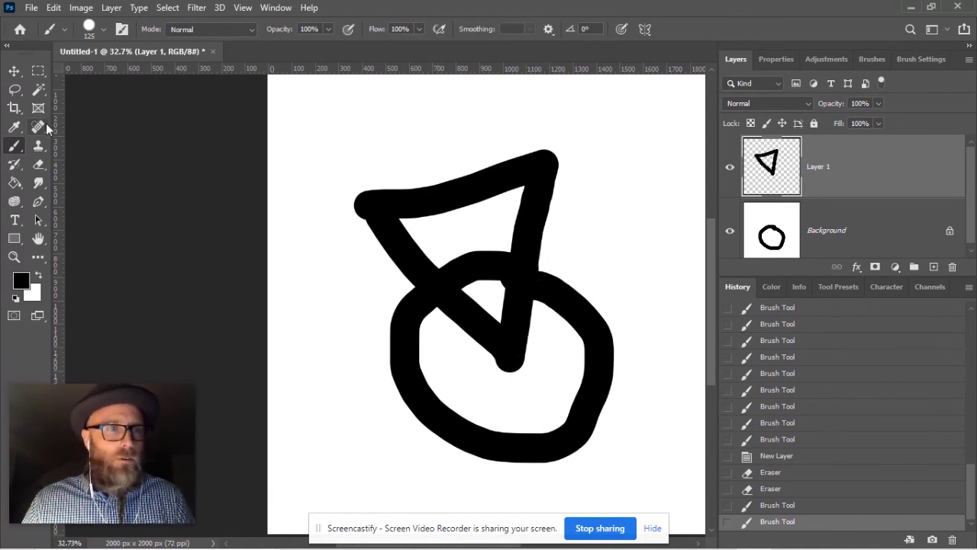
Erase the circle on the Background layer around and inside the triangle with a 276 px eraser.
key(e)
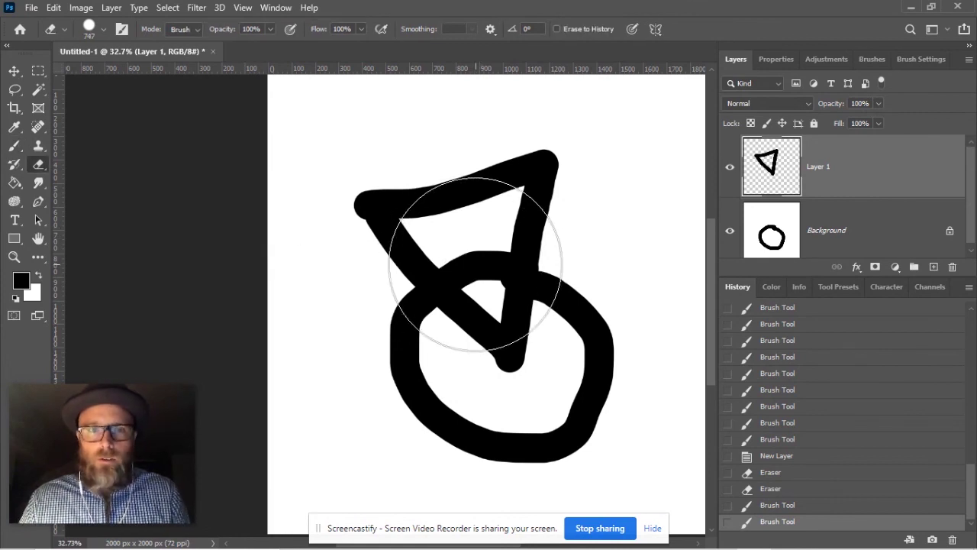
click(910, 229)
mouse_move(597, 256)
mouse_down()
mouse_move(541, 261)
mouse_move(569, 274)
mouse_move(568, 295)
mouse_move(571, 275)
mouse_move(593, 370)
mouse_move(575, 402)
mouse_move(512, 445)
mouse_move(403, 394)
mouse_move(395, 312)
mouse_move(402, 319)
mouse_up()
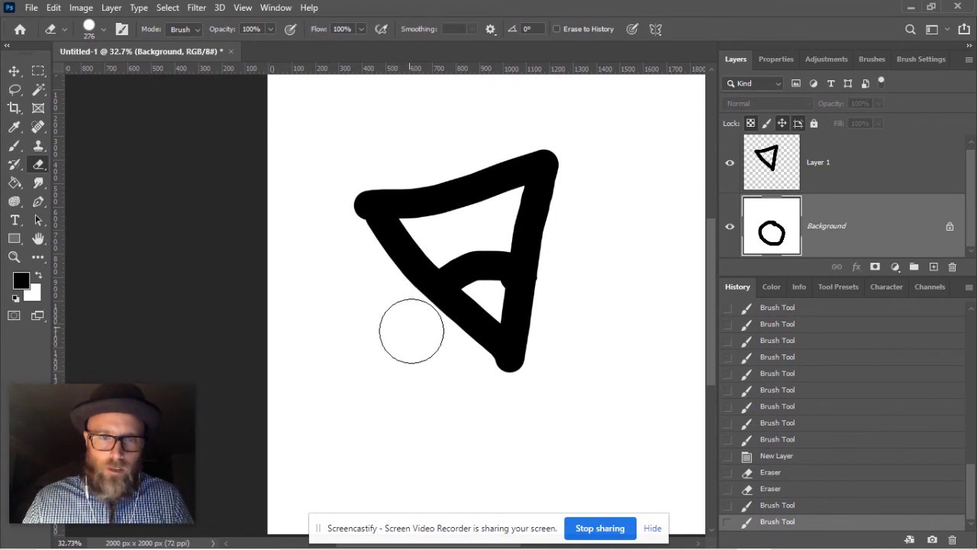
drag(411, 335, 427, 283)
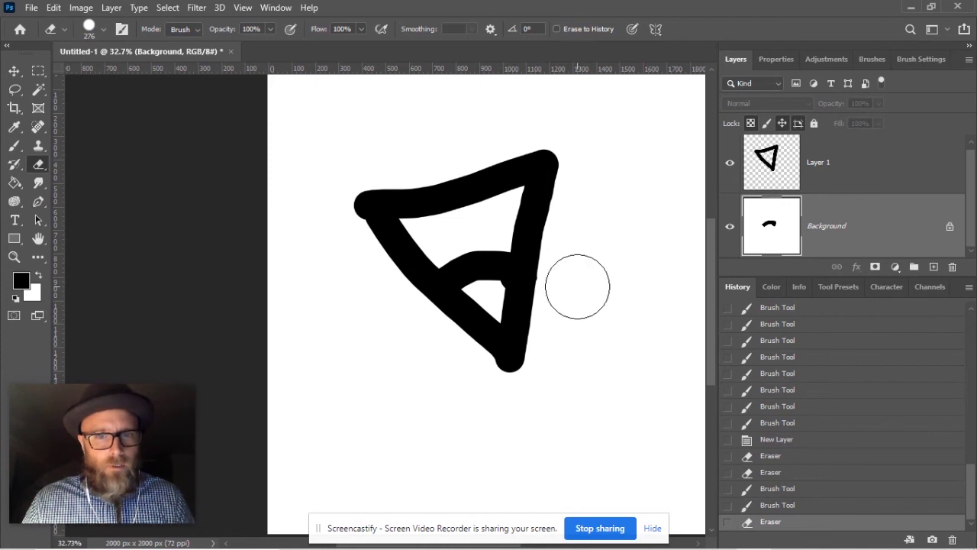
drag(567, 282, 575, 300)
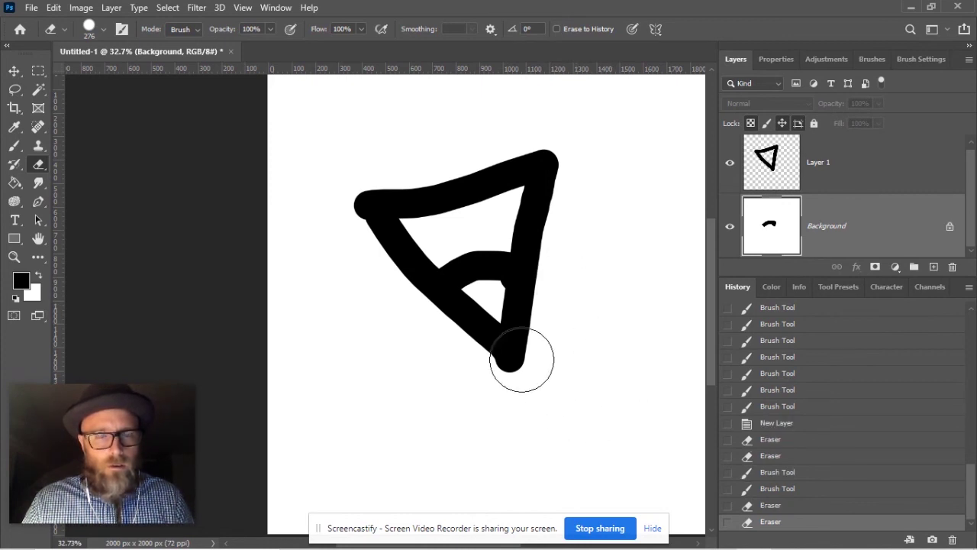
drag(475, 242, 476, 254)
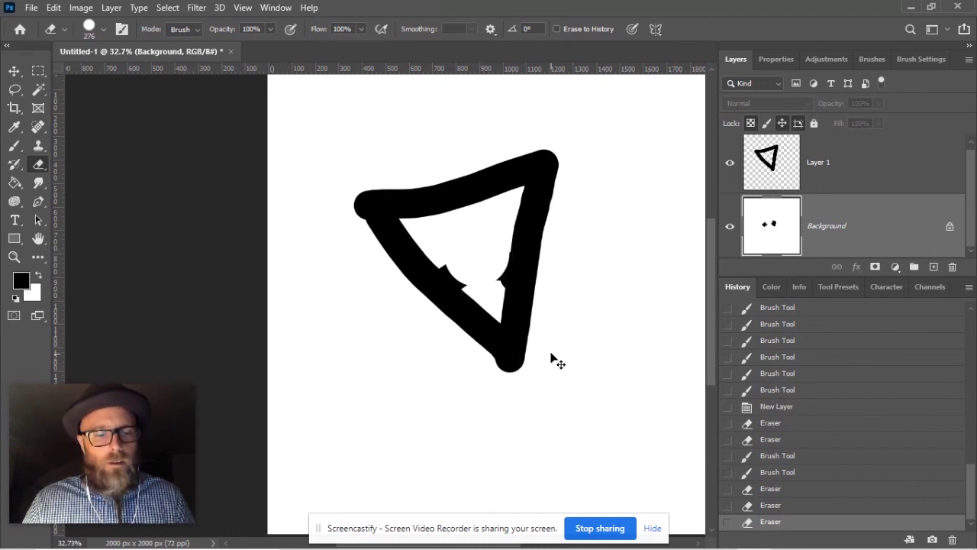
Undo the three eraser strokes and the triangle stroke, and redo the triangle.
key(ctrl+z)
key(ctrl+z)
key(ctrl+z)
key(ctrl+z)
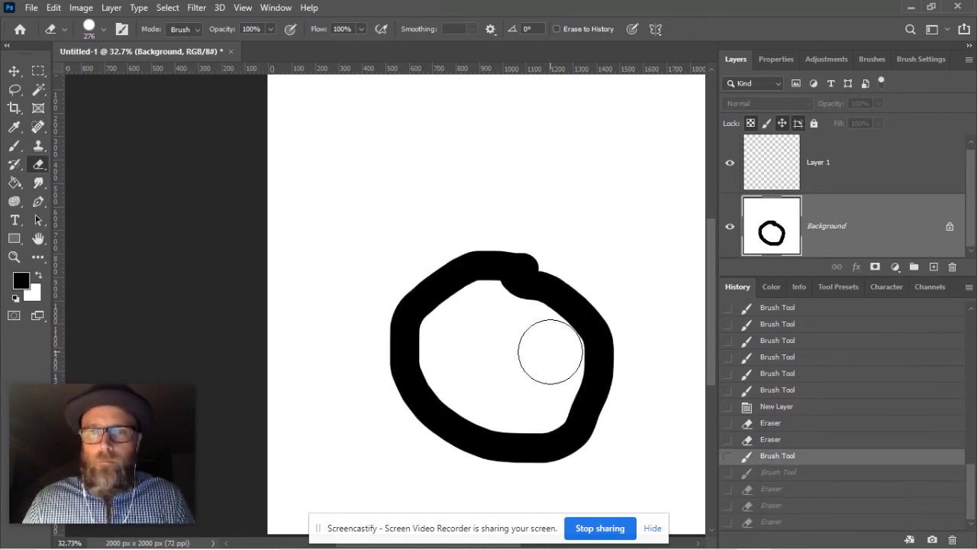
key(ctrl+y)
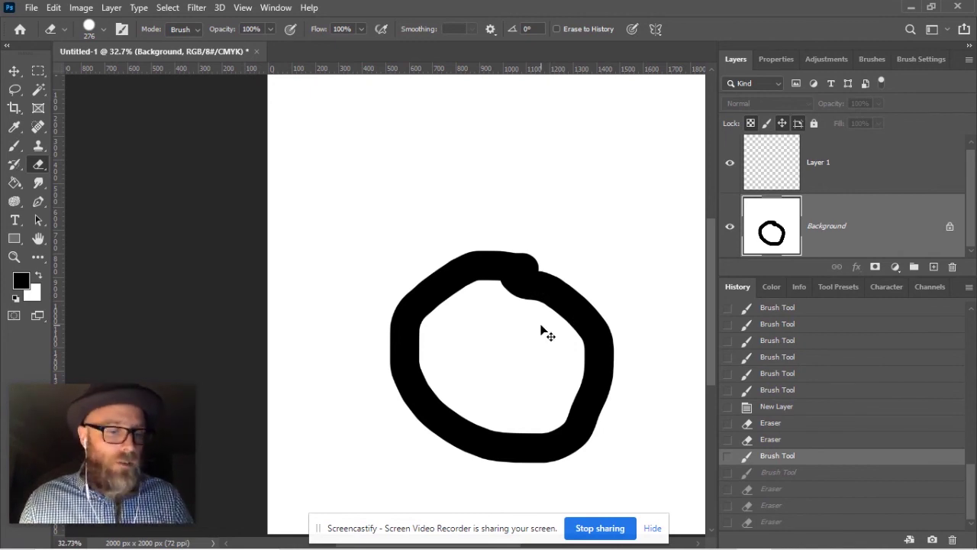
key(ctrl+shift+z)
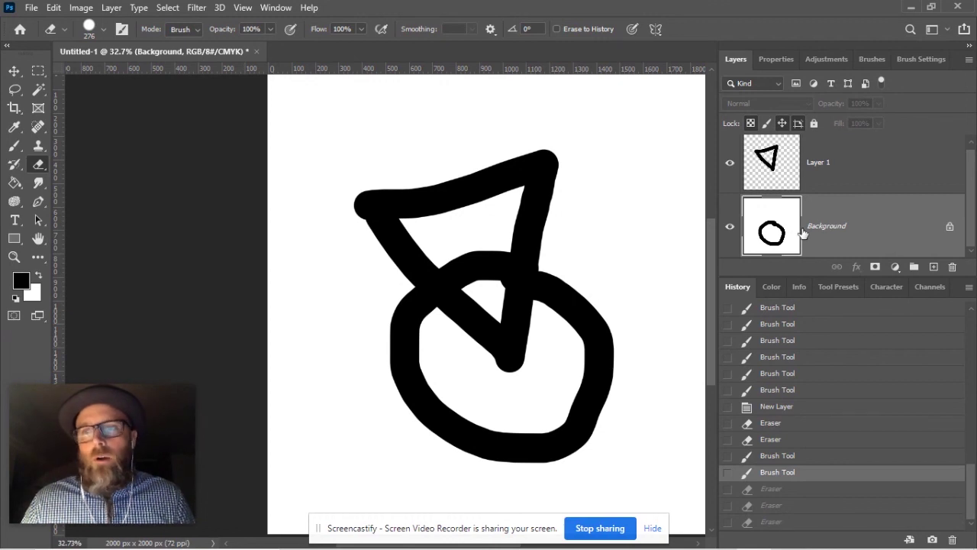
Unlock the Background layer, try deleting it, and undo the deletion.
click(950, 231)
drag(880, 219, 951, 266)
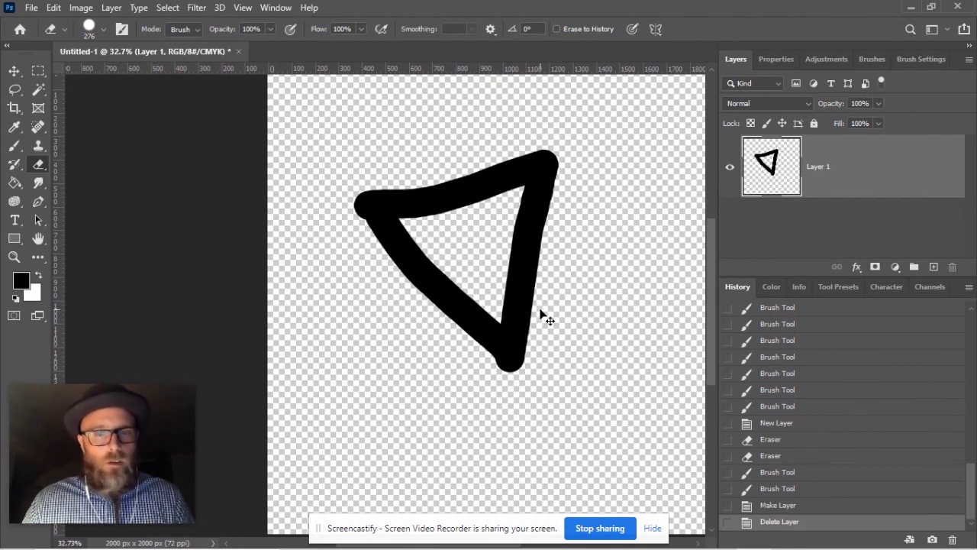
key(ctrl+z)
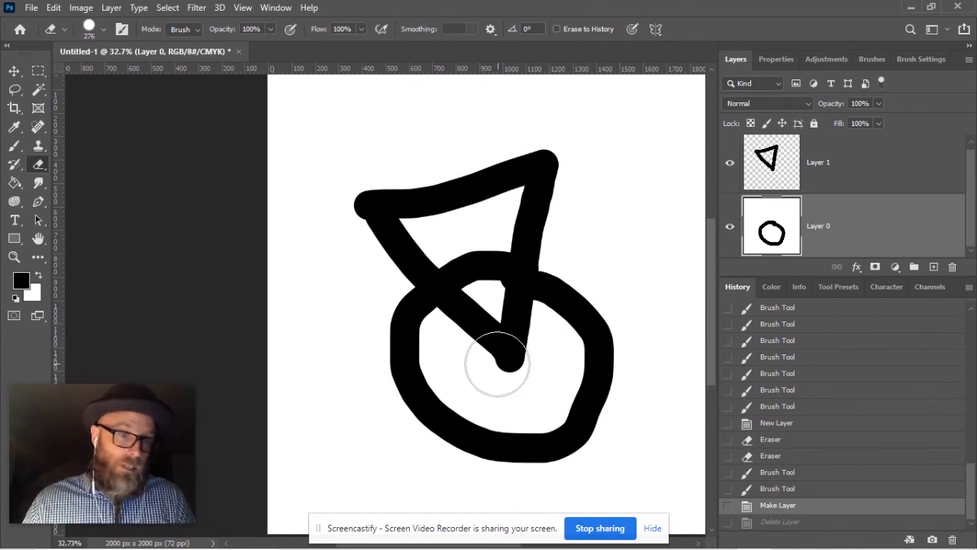
Hide and show Layer 1 and Layer 0 in turn to compare what each layer contains.
click(729, 162)
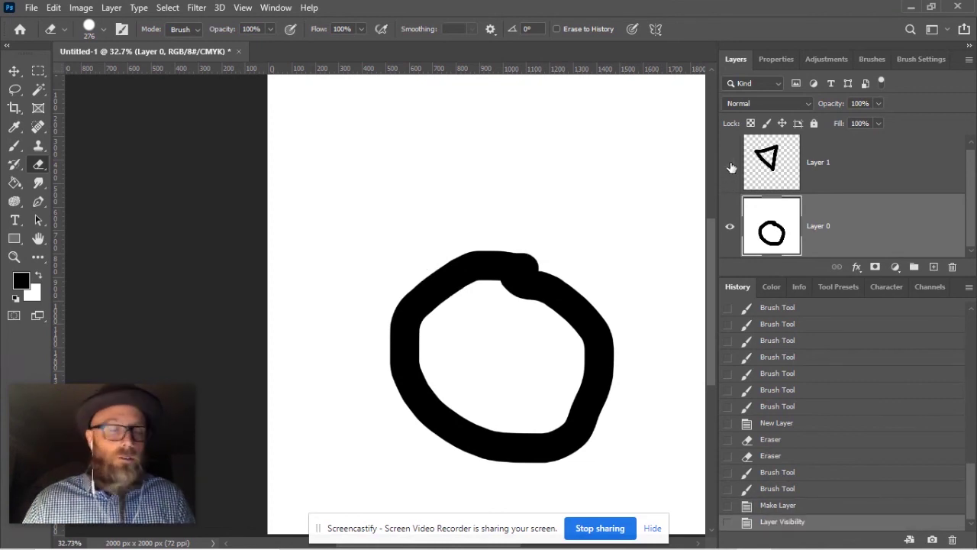
click(730, 163)
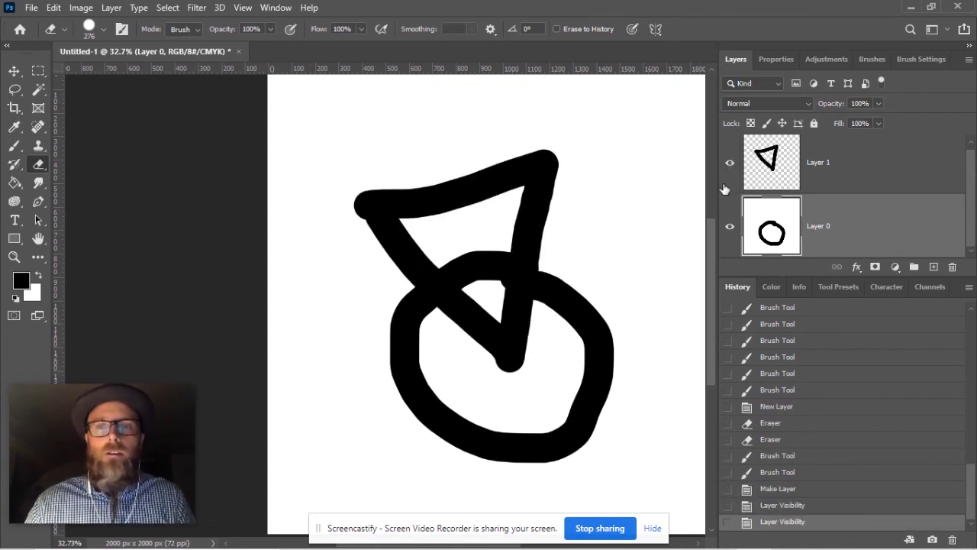
click(730, 227)
click(729, 229)
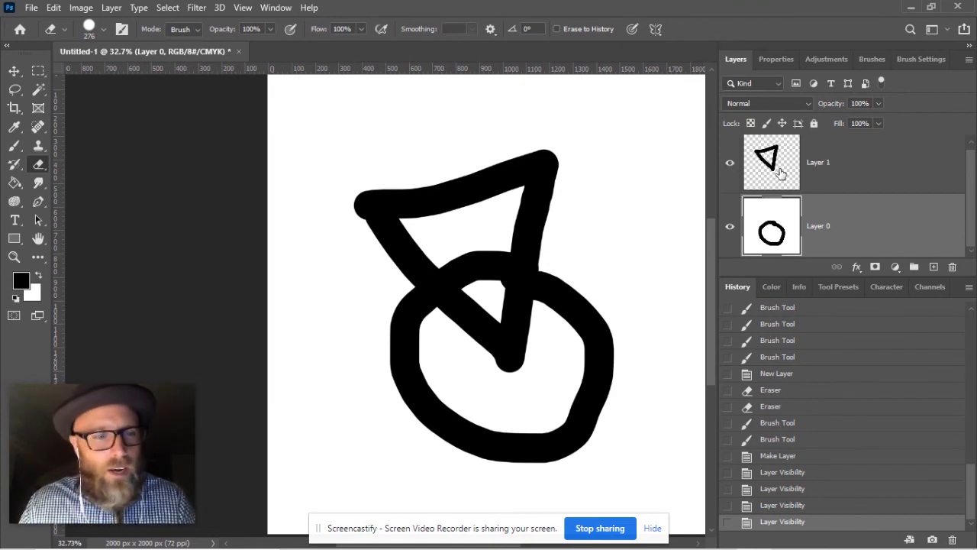
click(729, 167)
click(729, 166)
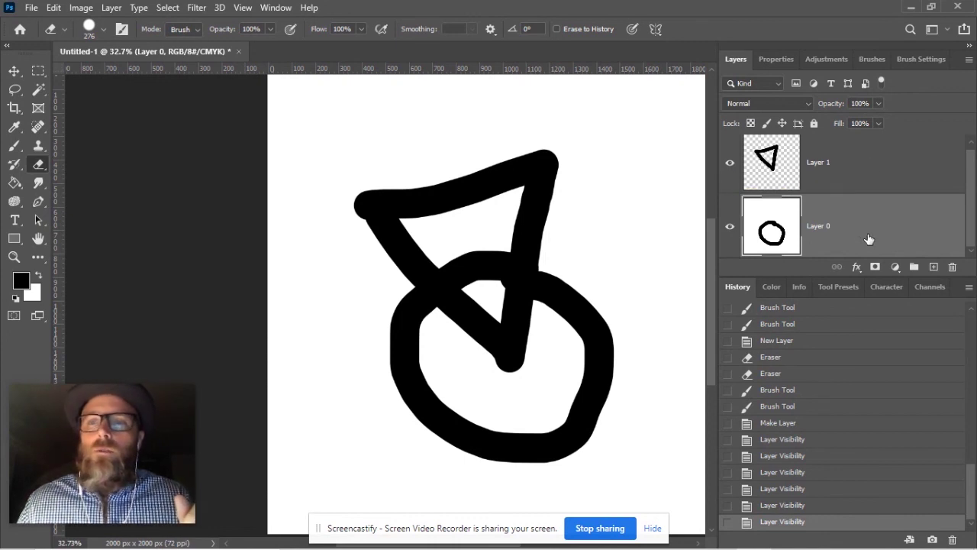
Swap the stacking order of Layer 0 and Layer 1 back and forth, ending with Layer 0 on top.
drag(861, 234, 863, 148)
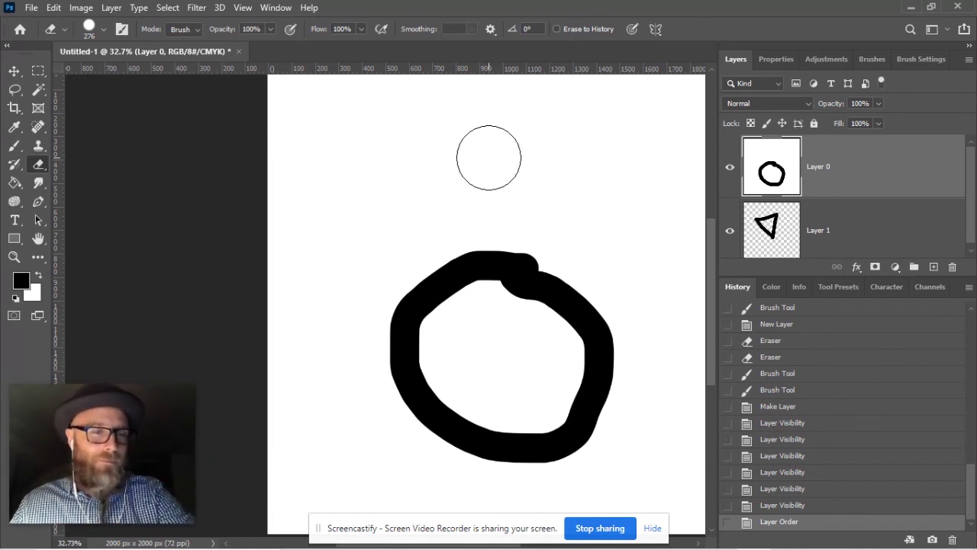
drag(857, 226, 859, 168)
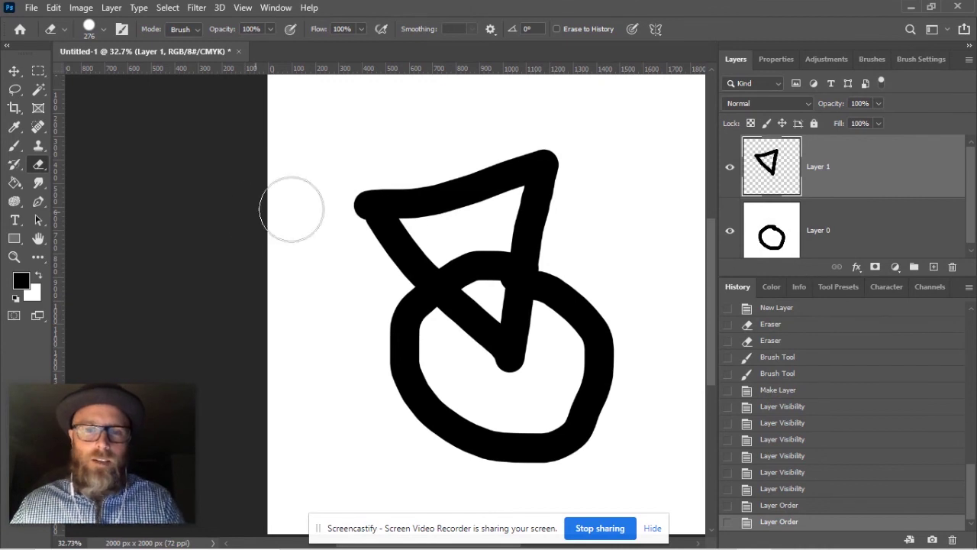
click(853, 234)
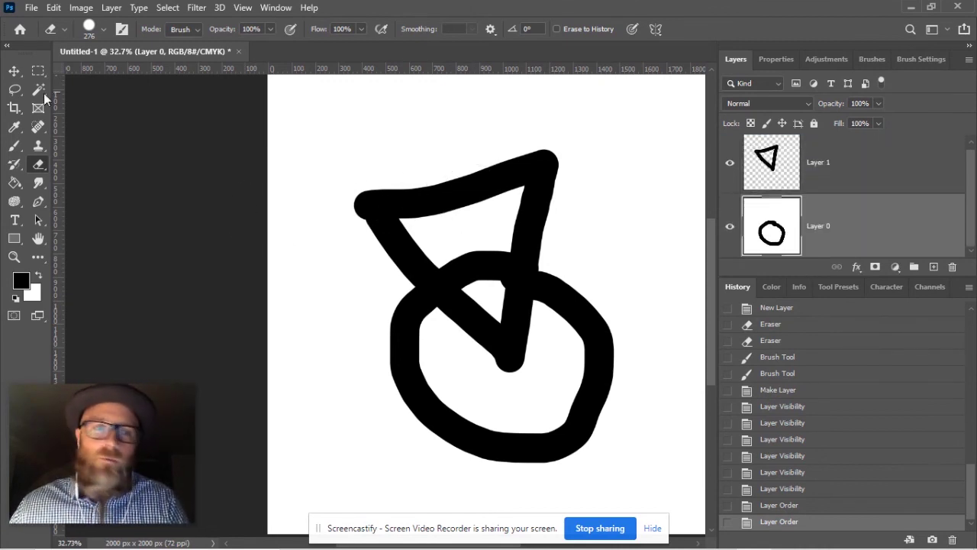
drag(885, 237, 899, 156)
Erase the circle and white fill from Layer 0, enlarging the eraser to 722 px to clear the entire layer.
mouse_move(580, 181)
mouse_down()
mouse_move(413, 213)
mouse_move(284, 253)
mouse_move(558, 164)
mouse_move(368, 202)
mouse_move(350, 232)
mouse_move(396, 248)
mouse_move(389, 258)
mouse_move(513, 220)
mouse_move(643, 248)
mouse_move(547, 231)
mouse_up()
mouse_move(530, 299)
mouse_down()
mouse_move(453, 330)
mouse_move(506, 348)
mouse_move(497, 328)
mouse_move(512, 345)
mouse_up()
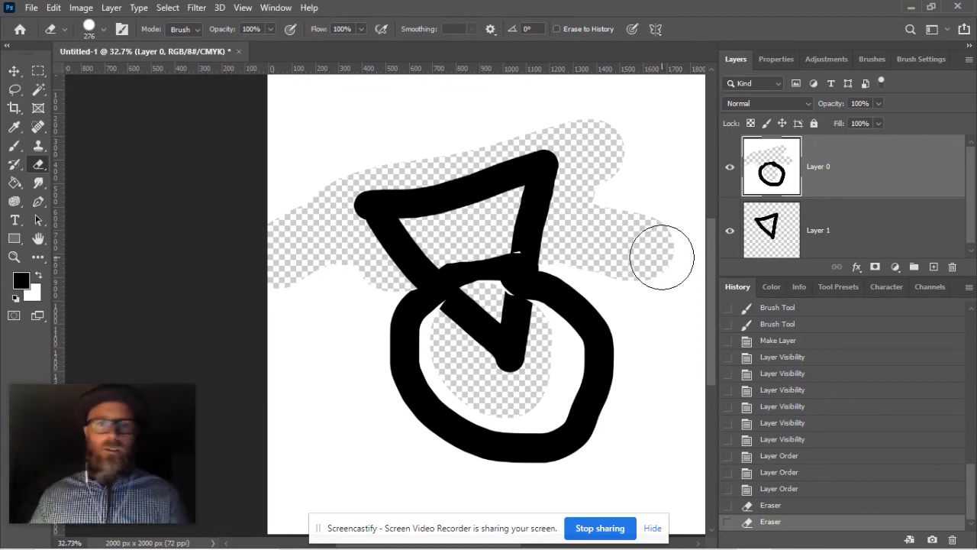
drag(382, 195, 462, 208)
mouse_move(326, 136)
mouse_down()
mouse_move(329, 107)
mouse_move(603, 92)
mouse_up()
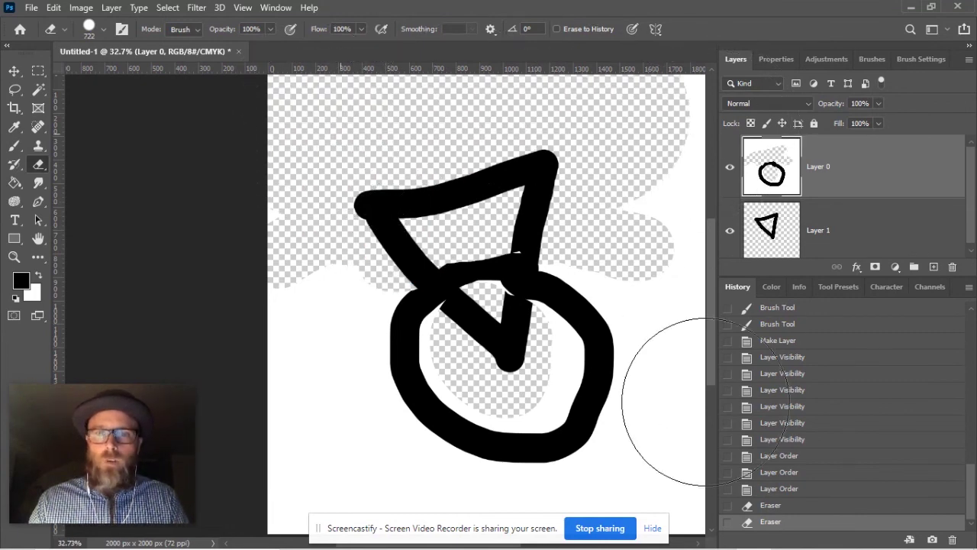
mouse_move(249, 473)
mouse_down()
mouse_move(392, 345)
mouse_move(593, 430)
mouse_move(422, 222)
mouse_up()
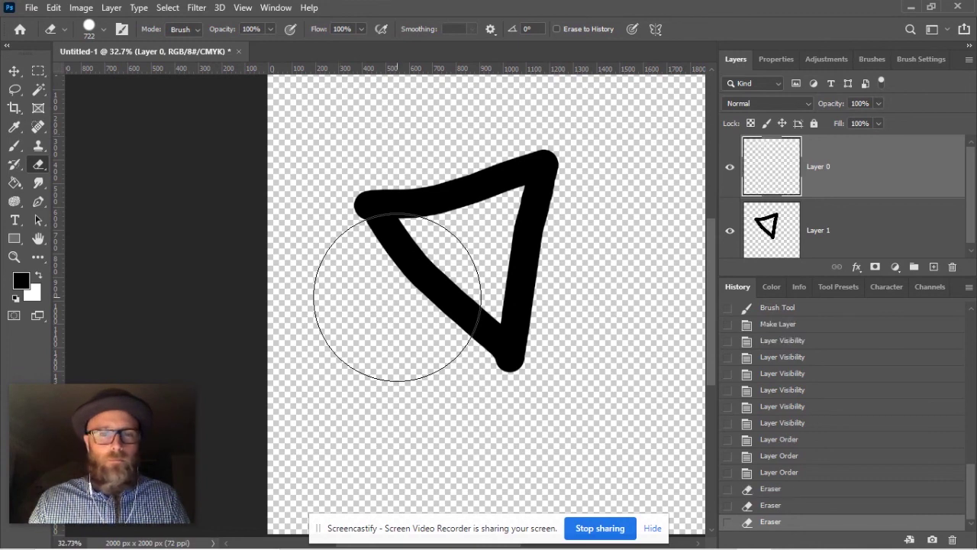
Erase the triangle from Layer 1 and reduce the eraser to 148 px.
click(866, 215)
mouse_move(573, 236)
mouse_down()
mouse_move(410, 283)
mouse_move(483, 336)
mouse_move(509, 248)
mouse_move(508, 351)
mouse_up()
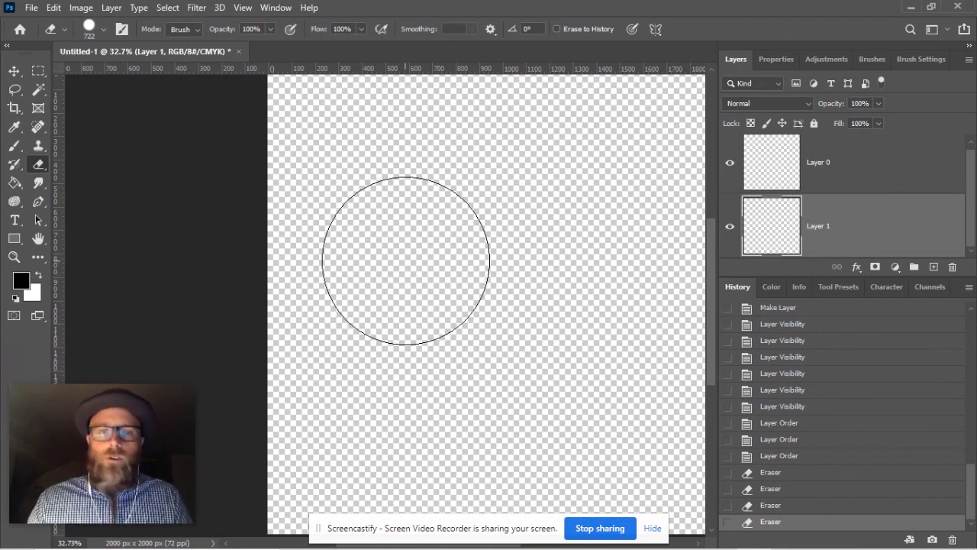
drag(445, 264, 379, 279)
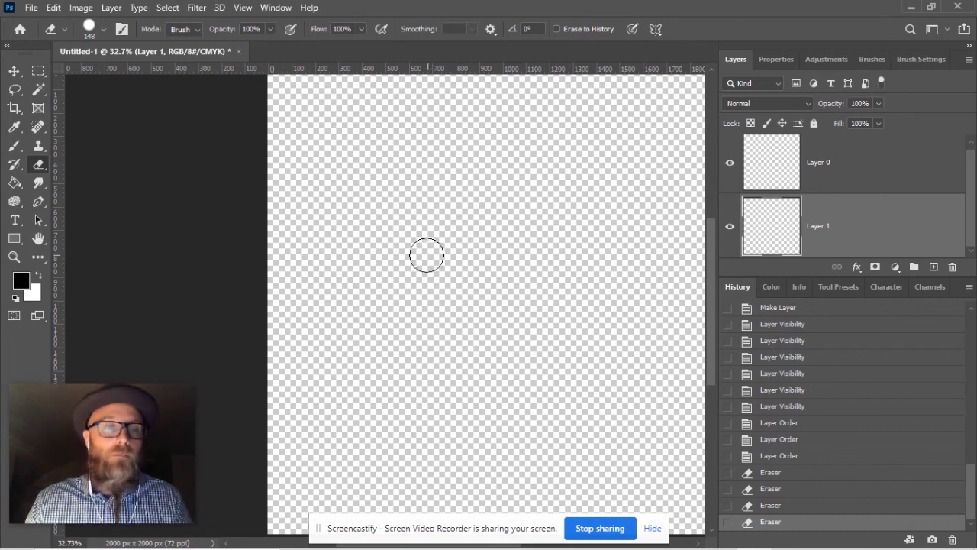
Set the Brush to 10 px at 56% opacity and sketch the insect character's head with a large eye and mouth on Layer 1.
key(b)
mouse_move(428, 283)
mouse_down()
mouse_move(421, 222)
mouse_move(397, 229)
mouse_up()
key(ctrl+z)
scroll(429, 260, down, 1)
key(ctrl+z)
click(328, 29)
drag(327, 39, 302, 46)
mouse_move(427, 221)
mouse_down()
mouse_move(442, 270)
mouse_move(358, 275)
mouse_up()
mouse_move(367, 229)
mouse_down()
mouse_move(388, 223)
mouse_move(350, 254)
mouse_up()
scroll(405, 256, up, 8)
mouse_move(454, 233)
mouse_down()
mouse_move(492, 228)
mouse_move(469, 305)
mouse_up()
mouse_move(489, 267)
mouse_down()
mouse_move(435, 351)
mouse_move(458, 378)
mouse_up()
mouse_move(320, 186)
mouse_down()
mouse_move(367, 180)
mouse_move(373, 144)
mouse_move(457, 141)
mouse_up()
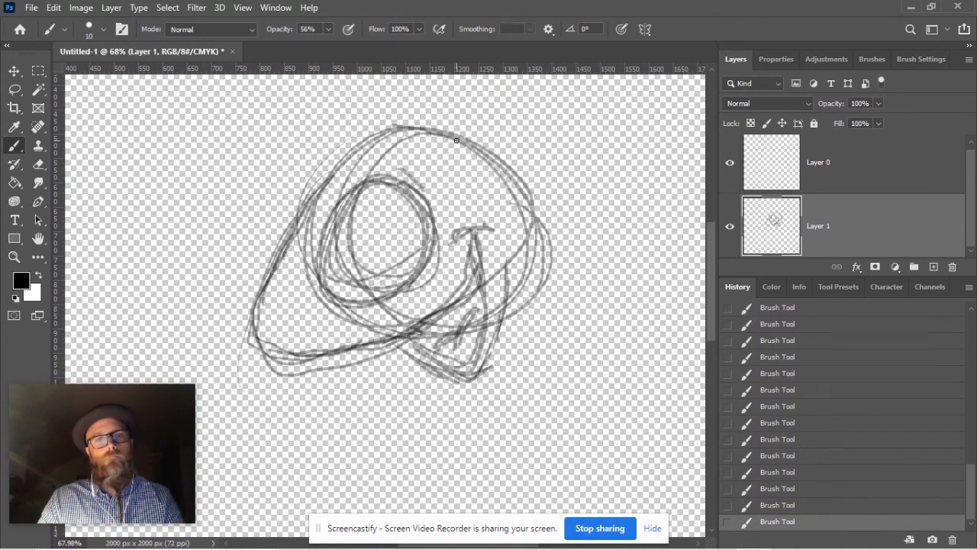
Sketch the antennae and the back of the head running down into the neck on Layer 1.
drag(394, 130, 87, 263)
drag(254, 114, 354, 173)
mouse_move(412, 139)
mouse_down()
mouse_move(149, 227)
mouse_move(67, 363)
mouse_up()
drag(187, 188, 321, 170)
drag(427, 123, 534, 290)
drag(531, 229, 509, 374)
drag(535, 162, 510, 408)
drag(542, 400, 525, 248)
Sketch the torso and both arms, one hand on the hip and the other giving a thumbs-up.
scroll(525, 248, down, 5)
drag(447, 315, 417, 421)
mouse_move(461, 381)
mouse_down()
mouse_move(522, 398)
mouse_move(427, 423)
mouse_up()
mouse_move(451, 335)
mouse_down()
mouse_move(464, 389)
mouse_move(462, 484)
mouse_up()
drag(429, 345, 421, 398)
drag(455, 437, 461, 483)
mouse_move(451, 317)
mouse_down()
mouse_move(489, 357)
mouse_move(484, 375)
mouse_up()
scroll(443, 357, up, 3)
drag(462, 332, 517, 404)
drag(488, 401, 458, 454)
drag(474, 386, 516, 420)
mouse_move(386, 335)
mouse_down()
mouse_move(431, 287)
mouse_move(313, 353)
mouse_move(309, 277)
mouse_move(311, 353)
mouse_up()
drag(435, 279, 389, 322)
drag(455, 286, 517, 348)
Finish sketching the round striped abdomen and add the two feet below the legs.
scroll(535, 229, down, 3)
mouse_move(582, 207)
mouse_down()
mouse_move(631, 180)
mouse_move(524, 262)
mouse_move(503, 313)
mouse_up()
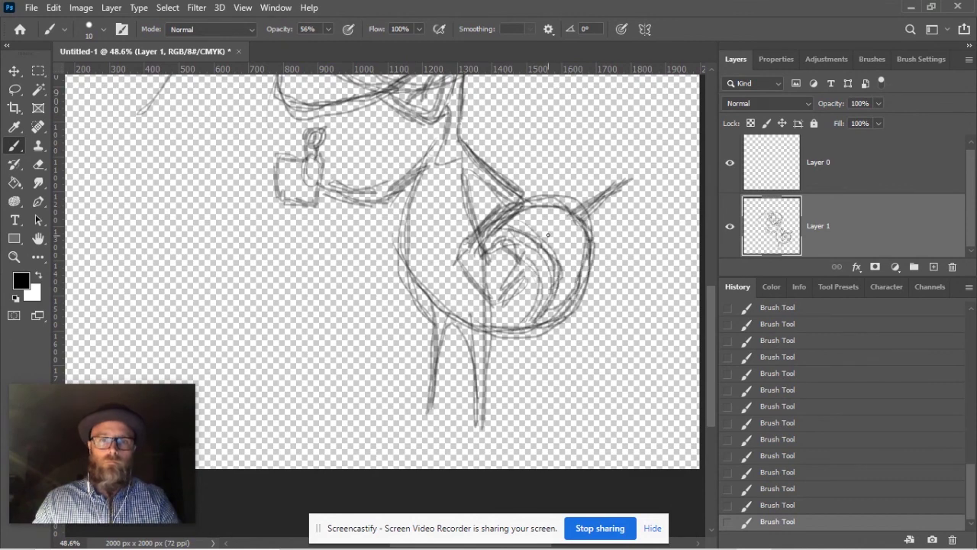
drag(534, 283, 588, 210)
drag(481, 427, 411, 466)
mouse_move(431, 412)
mouse_down()
mouse_move(412, 400)
mouse_move(435, 414)
mouse_up()
On Layer 0, ink the eye outline with the Hard Round Pressure Size brush at 10 px and 100% opacity, undoing the unwanted strokes.
key(alt+bracketright)
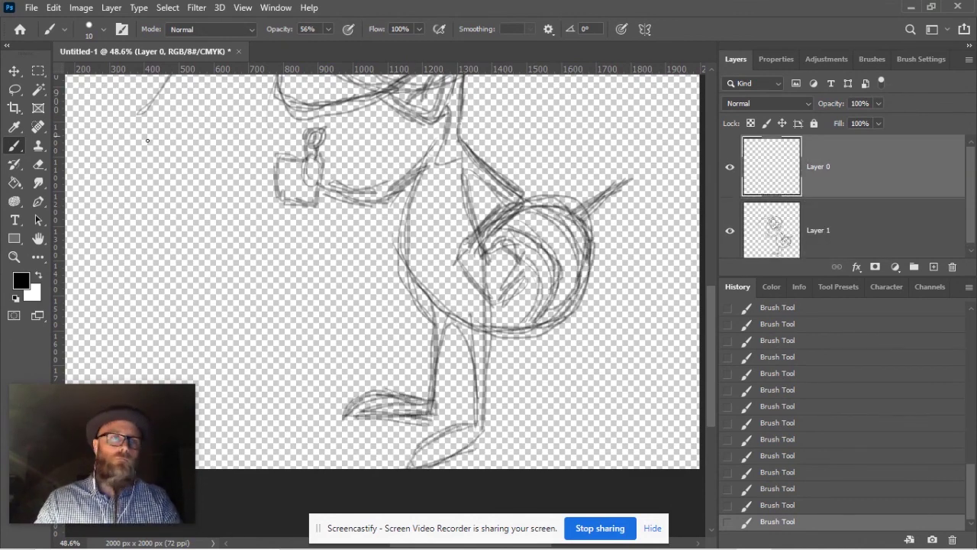
click(871, 59)
click(906, 200)
scroll(472, 103, up, 3)
mouse_move(324, 162)
mouse_down()
mouse_move(195, 347)
mouse_move(351, 358)
mouse_up()
scroll(306, 179, up, 3)
key(ctrl+z)
key(ctrl+z)
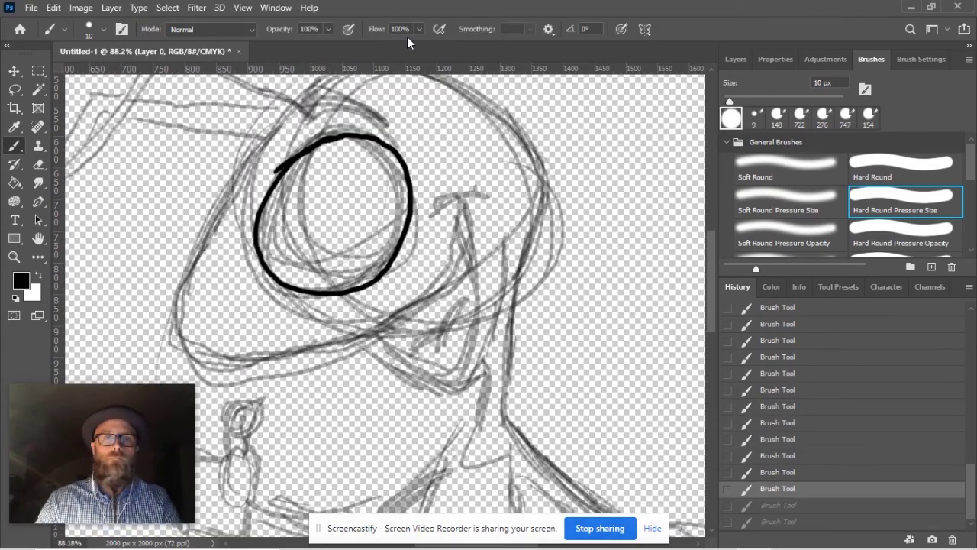
Ink the outline of the head over the sketch, undoing and redrawing the strokes that miss.
mouse_move(294, 103)
mouse_down()
mouse_move(183, 290)
mouse_move(304, 345)
mouse_move(374, 336)
mouse_up()
drag(465, 194, 374, 270)
key(ctrl+z)
key(ctrl+z)
mouse_move(304, 347)
mouse_down()
mouse_move(467, 223)
mouse_move(454, 378)
mouse_move(381, 330)
mouse_up()
scroll(382, 330, up, 3)
mouse_move(564, 424)
mouse_down()
mouse_move(313, 325)
mouse_move(649, 114)
mouse_up()
drag(458, 229, 534, 458)
Ink both bent antennae from their pointed tips to the top of the head.
drag(295, 206, 415, 170)
drag(458, 305, 672, 352)
mouse_move(637, 259)
mouse_down()
mouse_move(669, 274)
mouse_move(104, 191)
mouse_up()
drag(192, 240, 705, 124)
mouse_move(600, 76)
mouse_down()
mouse_move(524, 191)
mouse_move(218, 412)
mouse_up()
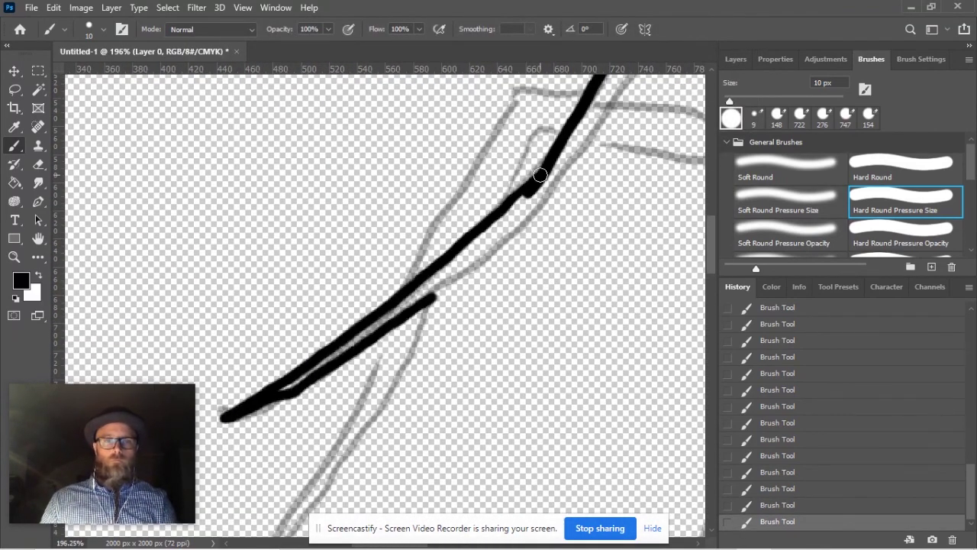
drag(635, 83, 427, 303)
drag(563, 214, 428, 277)
drag(349, 171, 600, 338)
key(ctrl+z)
drag(347, 191, 534, 252)
drag(287, 278, 623, 305)
drag(242, 320, 473, 367)
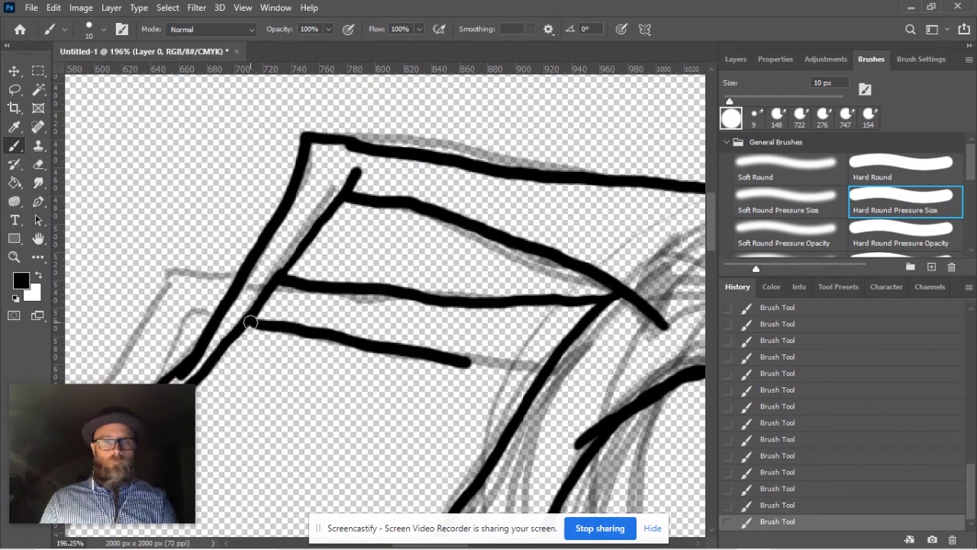
Black in the eye and eyebrow and ink the smiling mouth.
drag(538, 309, 480, 409)
drag(549, 255, 412, 504)
drag(595, 229, 450, 450)
mouse_move(366, 130)
mouse_down()
mouse_move(336, 221)
mouse_move(534, 305)
mouse_up()
right_click(595, 81)
key(Escape)
drag(397, 229, 562, 83)
mouse_move(450, 260)
mouse_down()
mouse_move(509, 166)
mouse_move(427, 229)
mouse_move(535, 239)
mouse_move(437, 257)
mouse_up()
key(alt)
scroll(438, 257, down, 3)
right_click(484, 131)
mouse_move(416, 149)
mouse_down()
mouse_move(428, 122)
mouse_move(441, 123)
mouse_up()
key(Escape)
Ink the neck and the start of the shoulder line, cleaning up the edge with a 63 px eraser.
scroll(501, 262, up, 6)
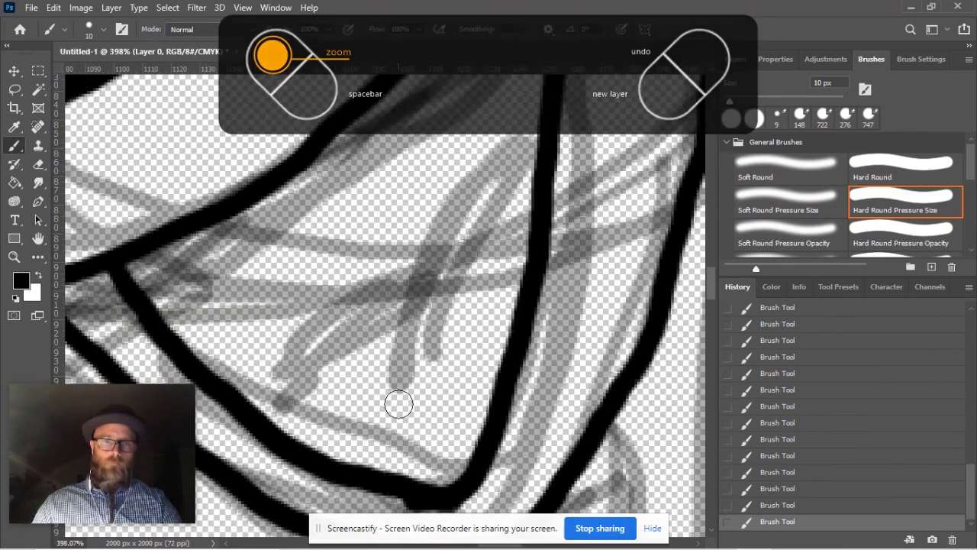
scroll(334, 155, right, 10)
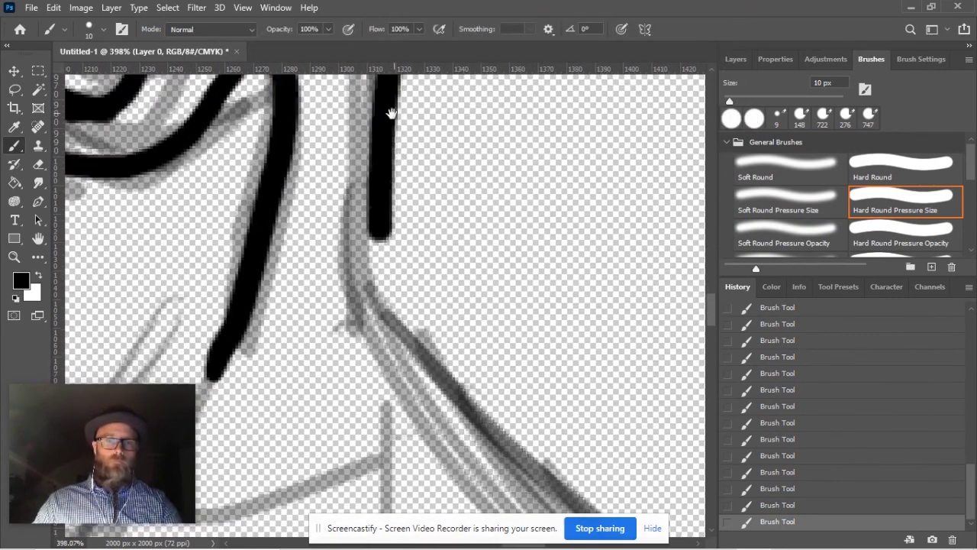
scroll(338, 171, down, 4)
key(ctrl+z)
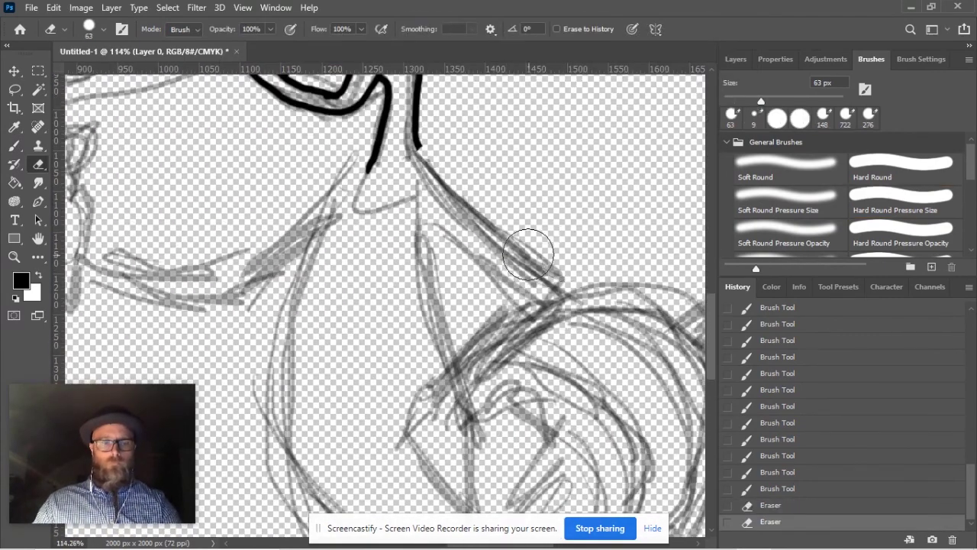
scroll(310, 283, up, 5)
drag(414, 87, 435, 305)
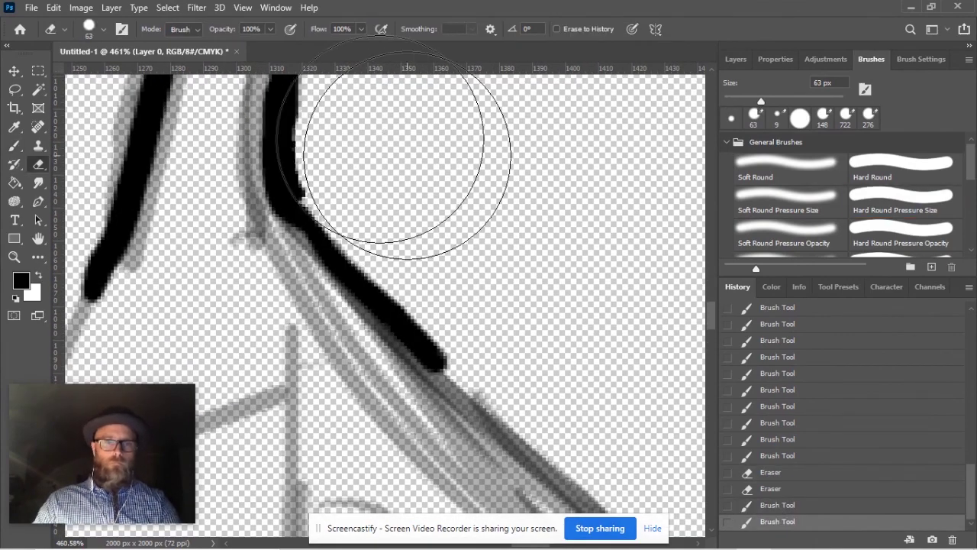
drag(313, 197, 202, 192)
Ink the bent arm and the hand resting on the hip, including its fingers.
scroll(203, 192, right, 5)
drag(310, 131, 349, 164)
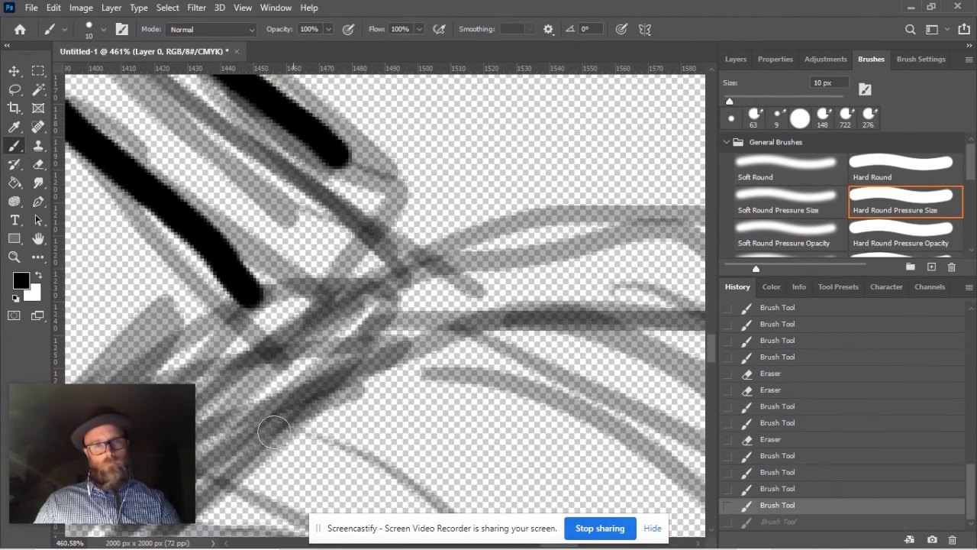
scroll(331, 146, right, 3)
drag(428, 76, 529, 123)
scroll(529, 122, down, 5)
drag(309, 306, 431, 442)
drag(431, 382, 467, 279)
drag(441, 359, 493, 334)
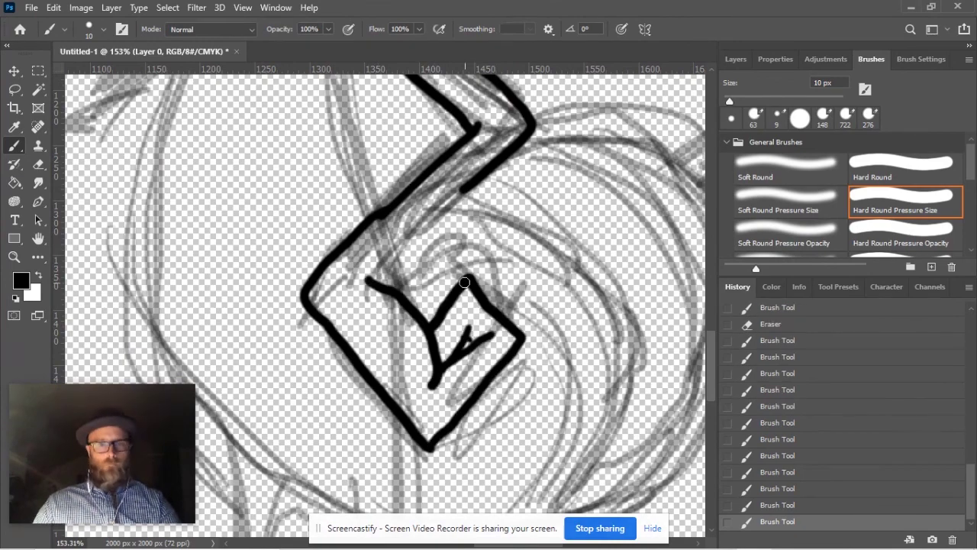
scroll(460, 206, down, 2)
scroll(459, 206, up, 2)
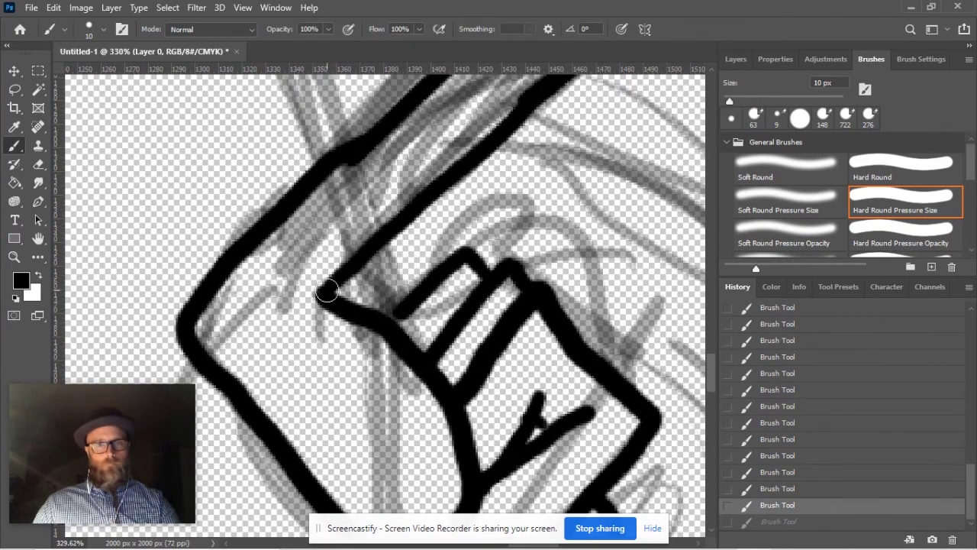
scroll(459, 206, down, 4)
scroll(563, 328, up, 4)
Ink the outstretched arm from wrist to shoulder and erase the overlapping line end at the armpit.
scroll(433, 299, up, 5)
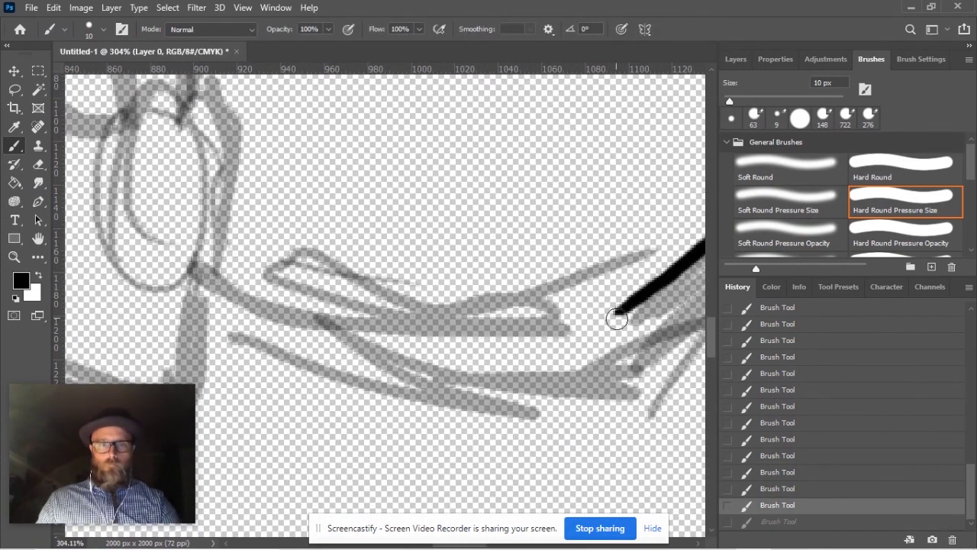
drag(622, 319, 219, 272)
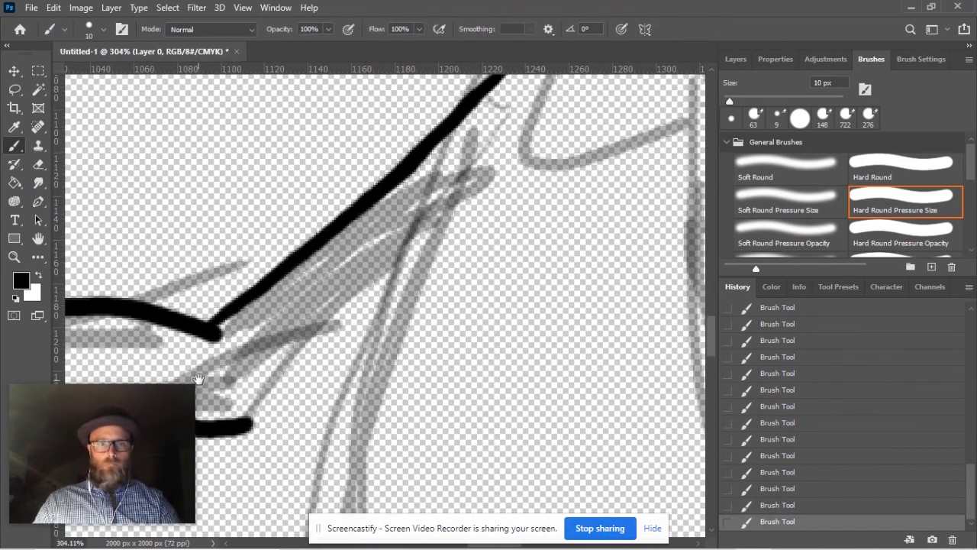
drag(248, 422, 484, 145)
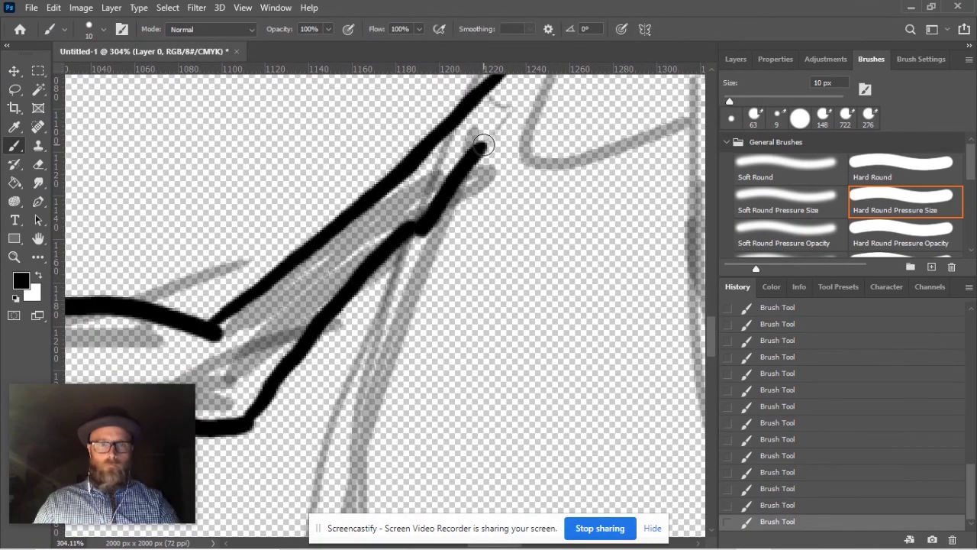
scroll(407, 152, down, 5)
key(e)
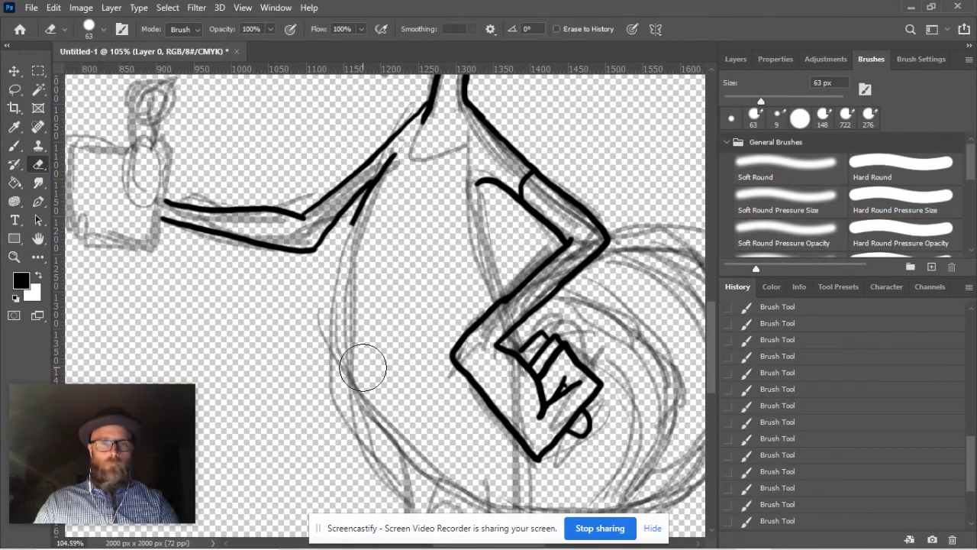
drag(396, 155, 376, 197)
key(b)
scroll(381, 191, up, 5)
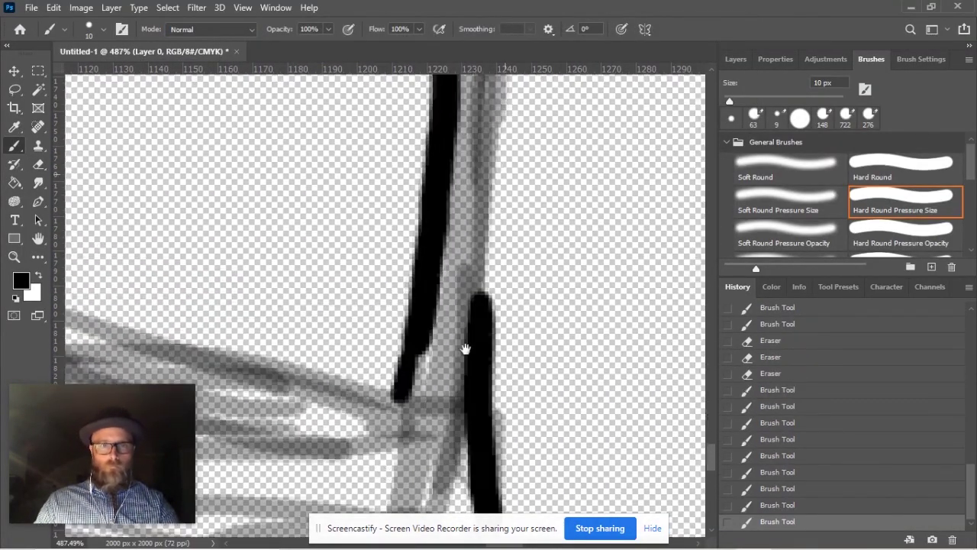
Ink the legs and torso outline and draw the letters FC on the chest.
drag(466, 349, 629, 251)
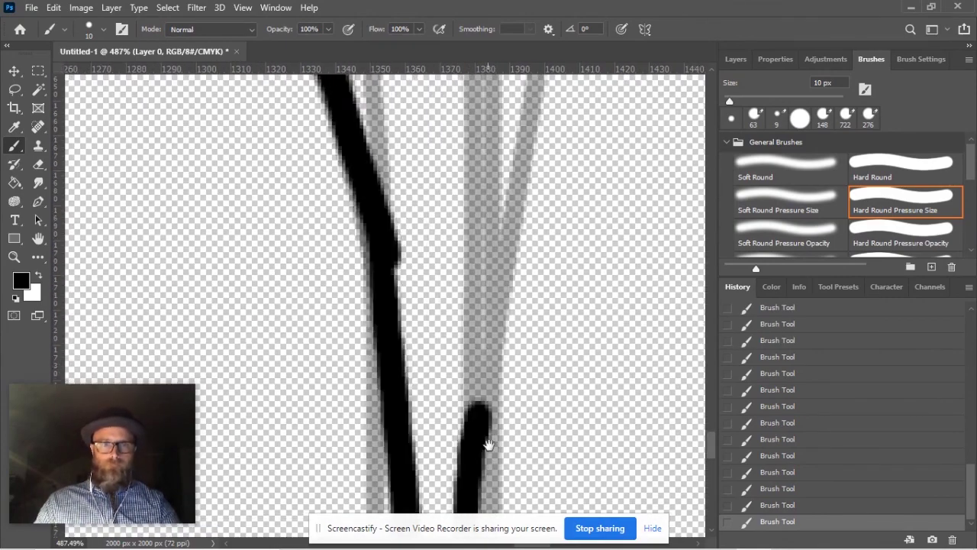
scroll(488, 444, down, 3)
drag(445, 446, 455, 265)
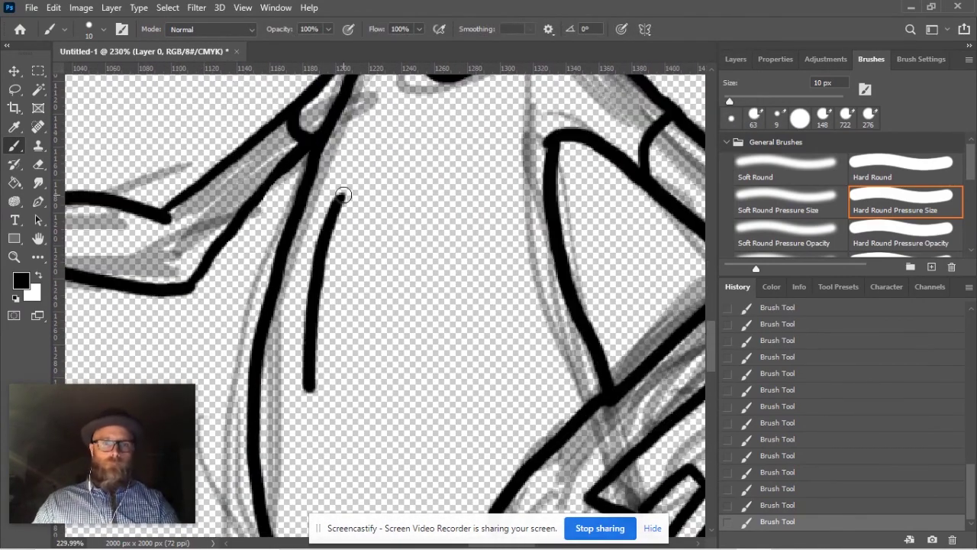
mouse_move(343, 195)
mouse_down()
mouse_move(440, 206)
mouse_move(458, 382)
mouse_move(481, 335)
mouse_move(434, 250)
mouse_up()
scroll(434, 250, down, 5)
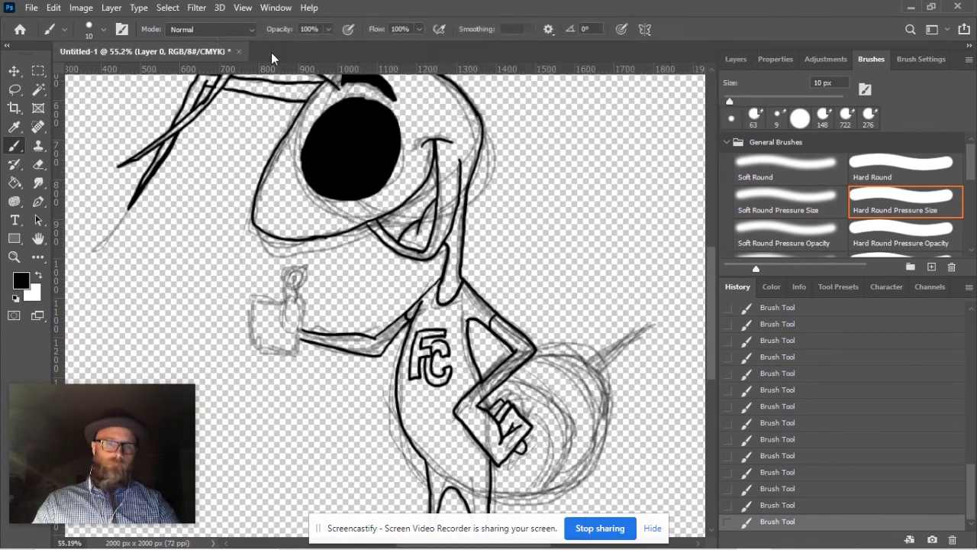
Ink the thumbs-up hand at the end of the outstretched arm, undoing the stray stroke.
scroll(283, 286, up, 5)
drag(523, 412, 458, 305)
mouse_move(336, 362)
mouse_down()
mouse_move(462, 307)
mouse_move(397, 442)
mouse_move(427, 488)
mouse_move(526, 435)
mouse_up()
scroll(499, 377, down, 5)
drag(499, 377, 168, 229)
scroll(359, 320, up, 5)
drag(229, 190, 339, 408)
key(ctrl+z)
mouse_move(434, 199)
mouse_down()
mouse_move(654, 296)
mouse_move(658, 309)
mouse_up()
Ink the striped abdomen with its stinger and the two feet.
scroll(658, 309, down, 4)
drag(521, 161, 419, 450)
scroll(524, 333, up, 3)
drag(524, 333, 302, 401)
mouse_move(550, 214)
mouse_down()
mouse_move(414, 329)
mouse_move(456, 410)
mouse_up()
drag(488, 229, 175, 321)
scroll(458, 344, down, 3)
drag(561, 252, 526, 256)
scroll(562, 140, down, 5)
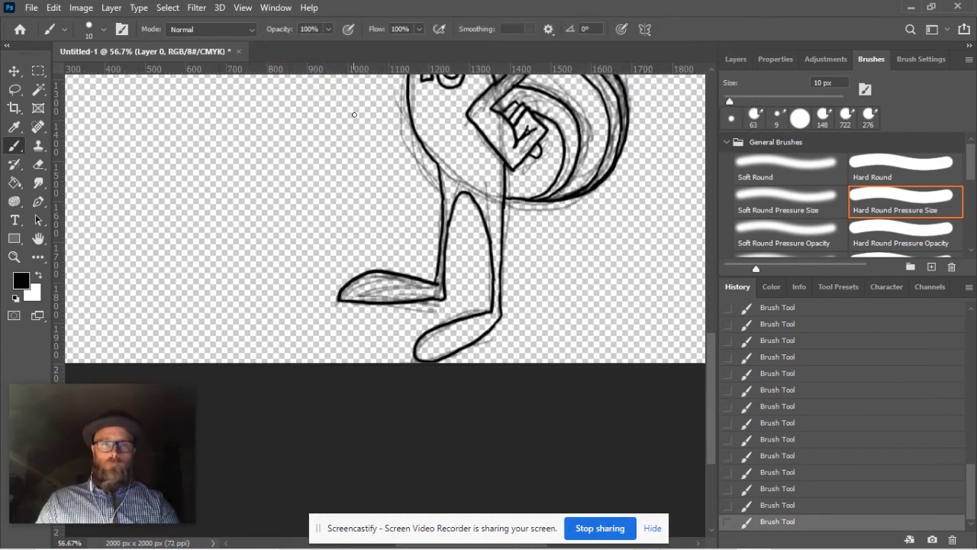
Select Layer 1 and hide Layer 0 to examine the rough sketch on its own.
scroll(503, 251, up, 5)
click(735, 59)
scroll(548, 286, down, 3)
scroll(548, 286, up, 5)
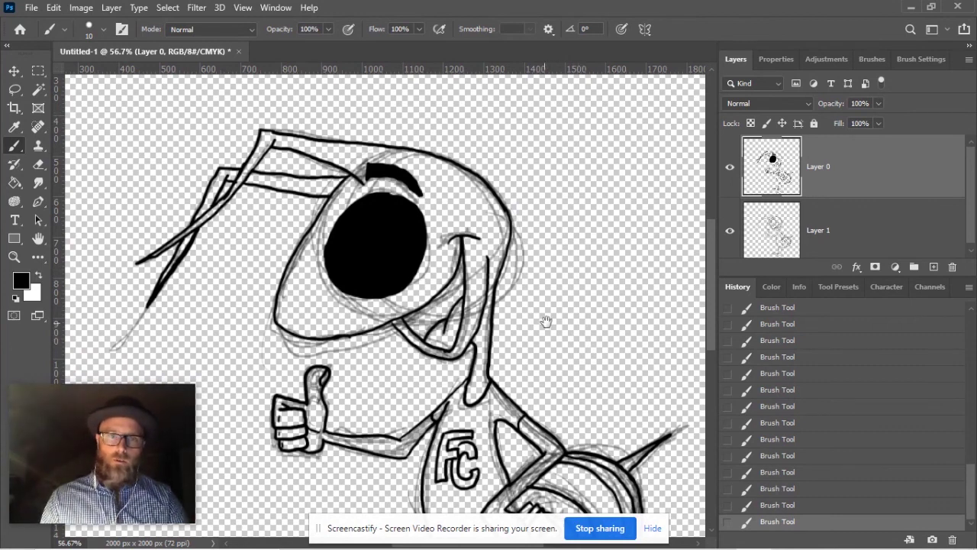
scroll(528, 268, down, 6)
scroll(562, 290, right, 2)
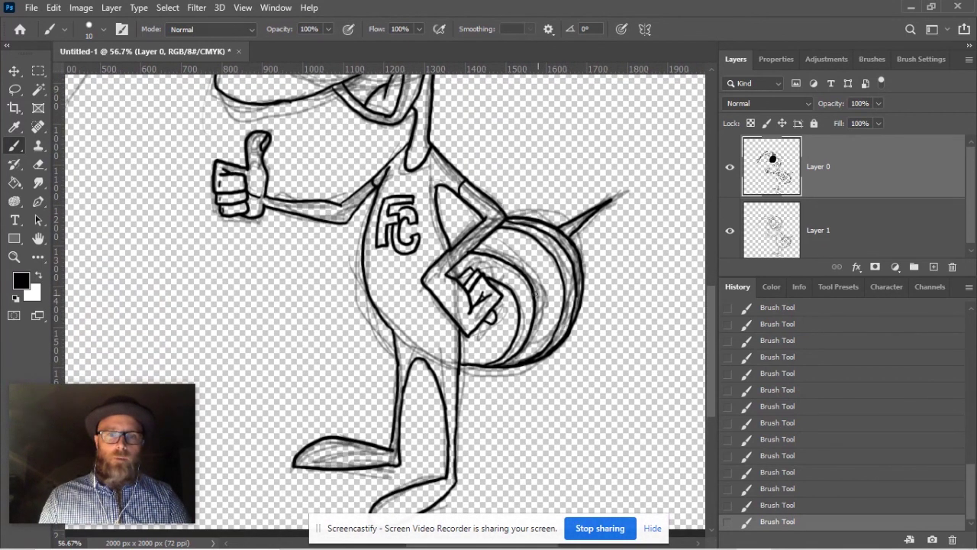
click(782, 229)
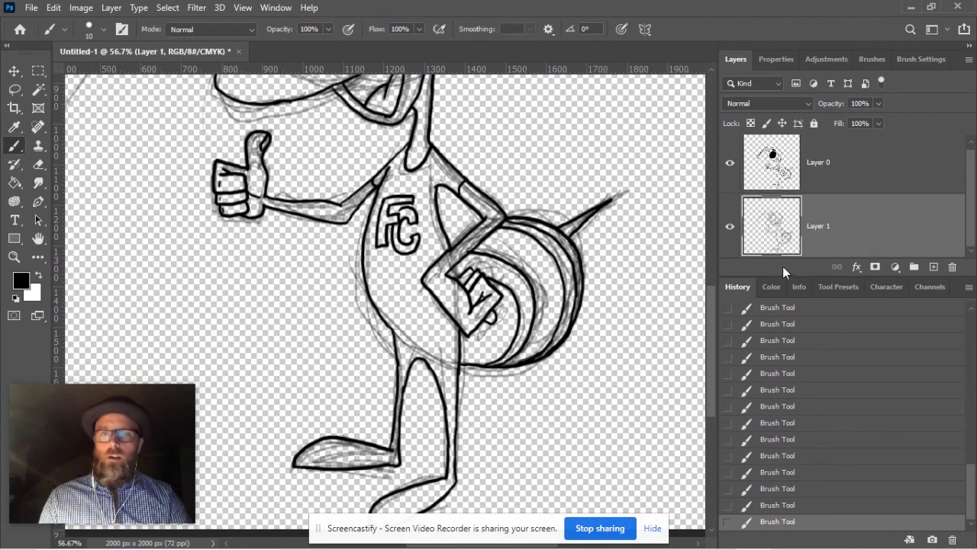
click(730, 162)
drag(498, 133, 577, 299)
drag(588, 347, 510, 107)
Hide Layer 1 and show Layer 0 to review the clean line art without the sketch.
click(731, 231)
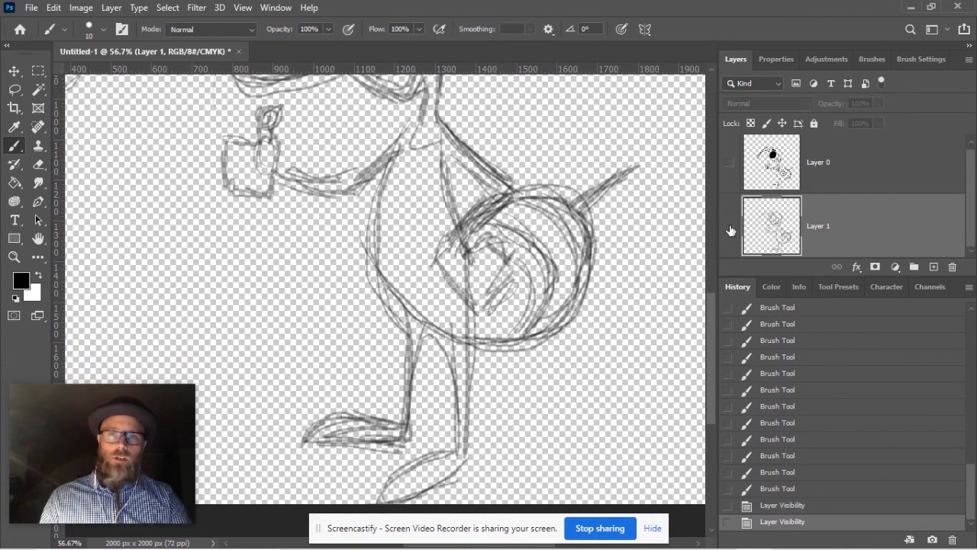
click(730, 161)
mouse_move(524, 181)
mouse_down()
mouse_move(563, 213)
mouse_move(583, 303)
mouse_move(579, 371)
mouse_up()
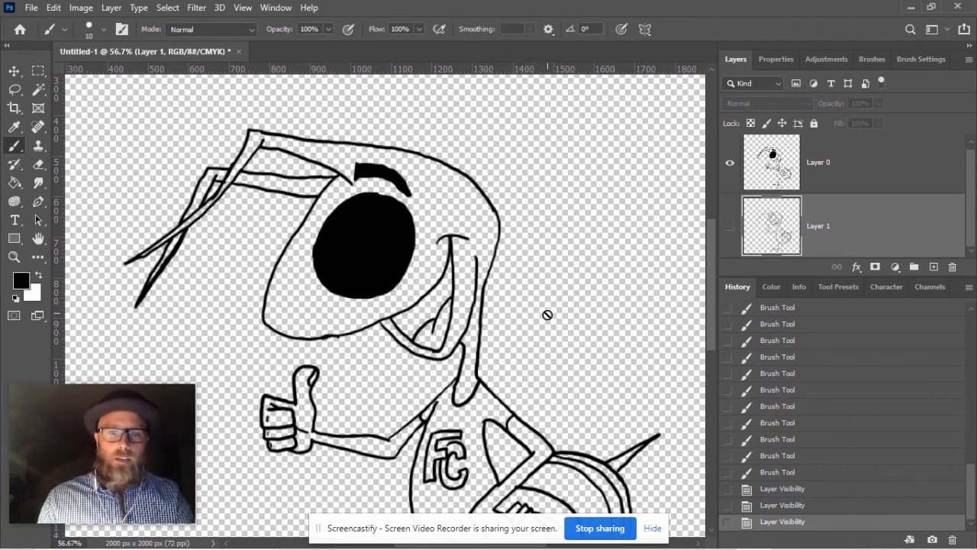
drag(542, 276, 541, 246)
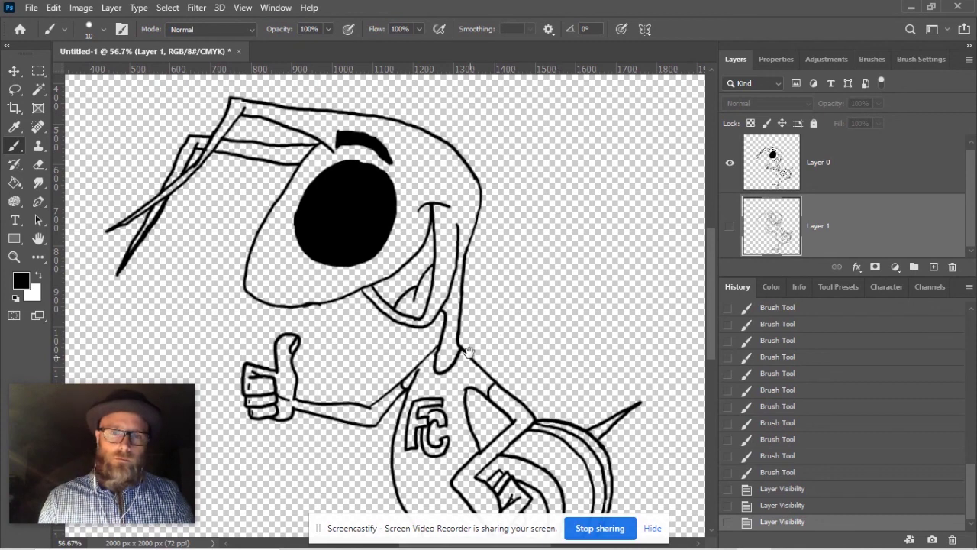
drag(542, 229, 568, 177)
scroll(568, 177, down, 3)
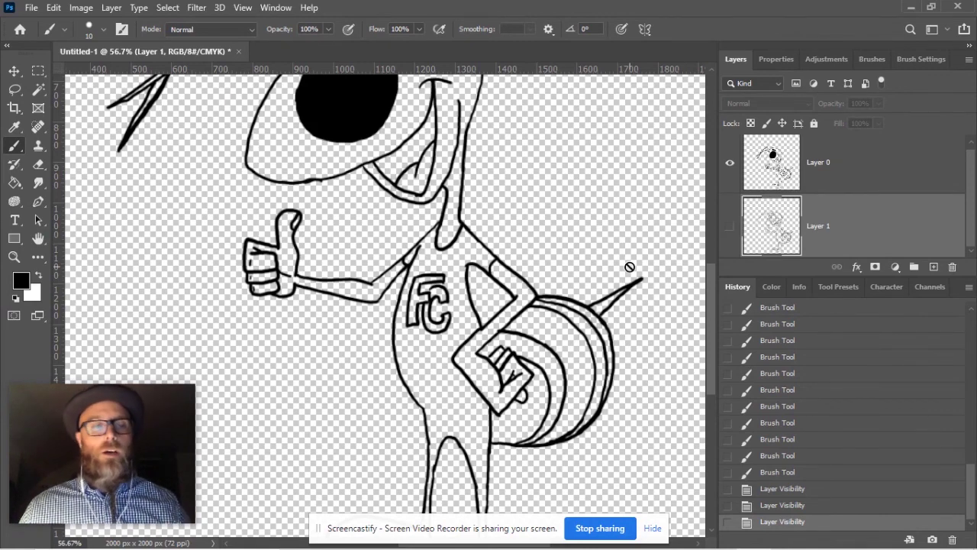
Create a new document 5 inches wide and 5 inches high at 72 pixels per inch.
click(31, 8)
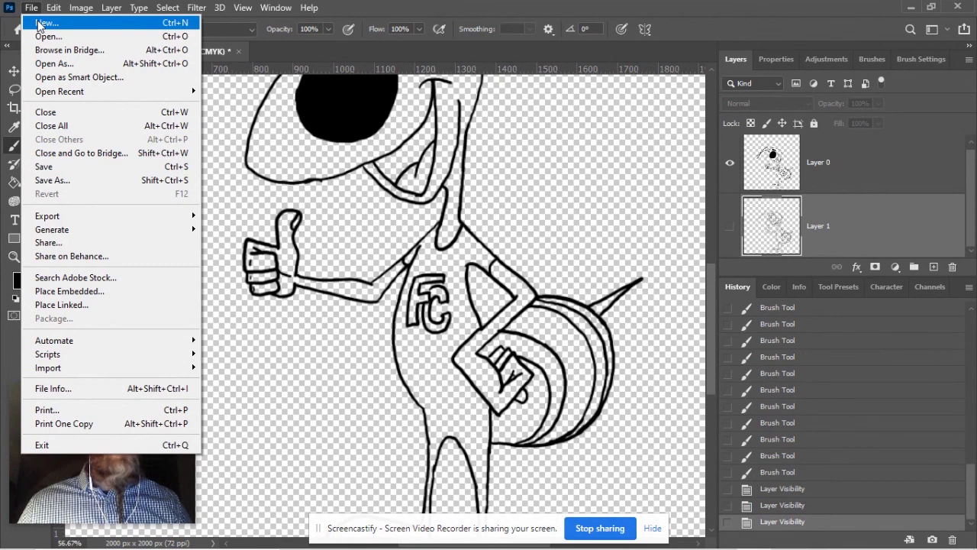
click(38, 25)
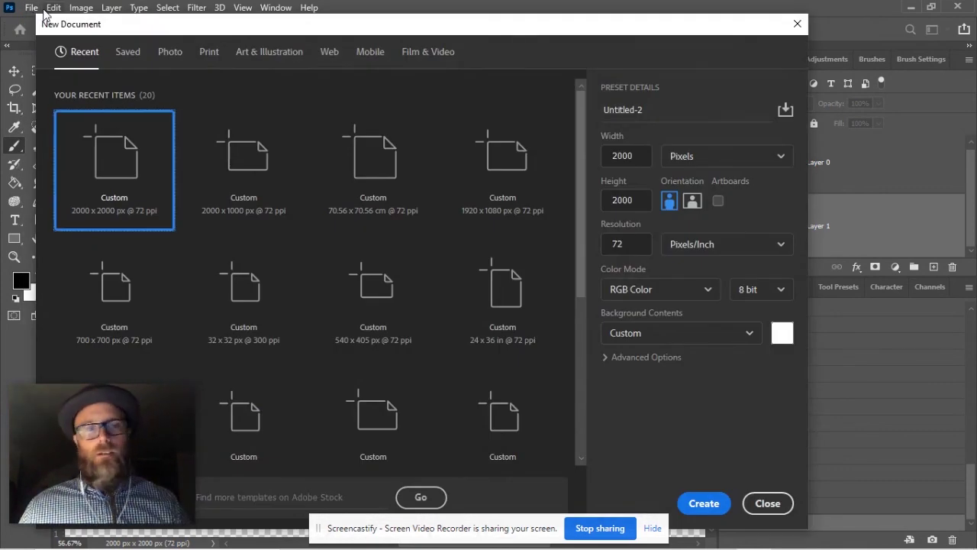
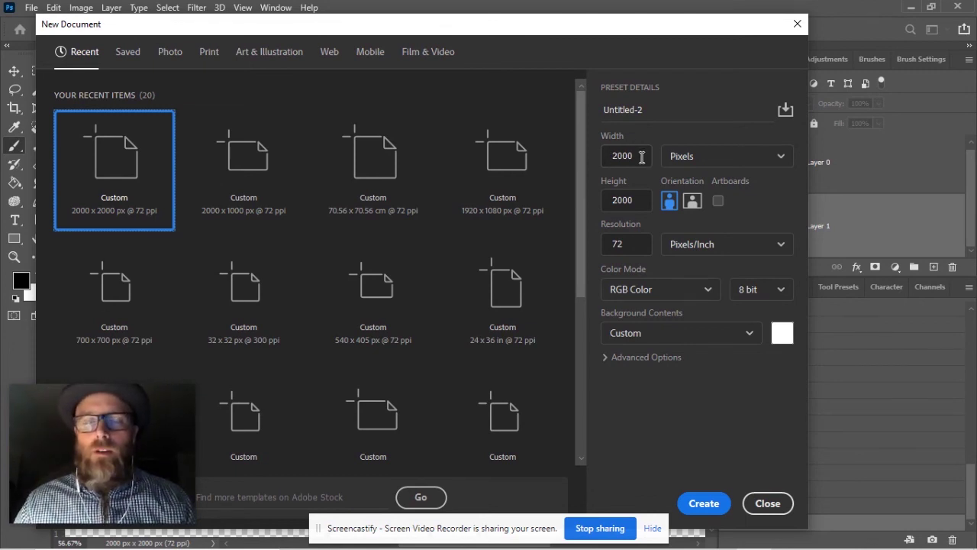
drag(640, 155, 597, 156)
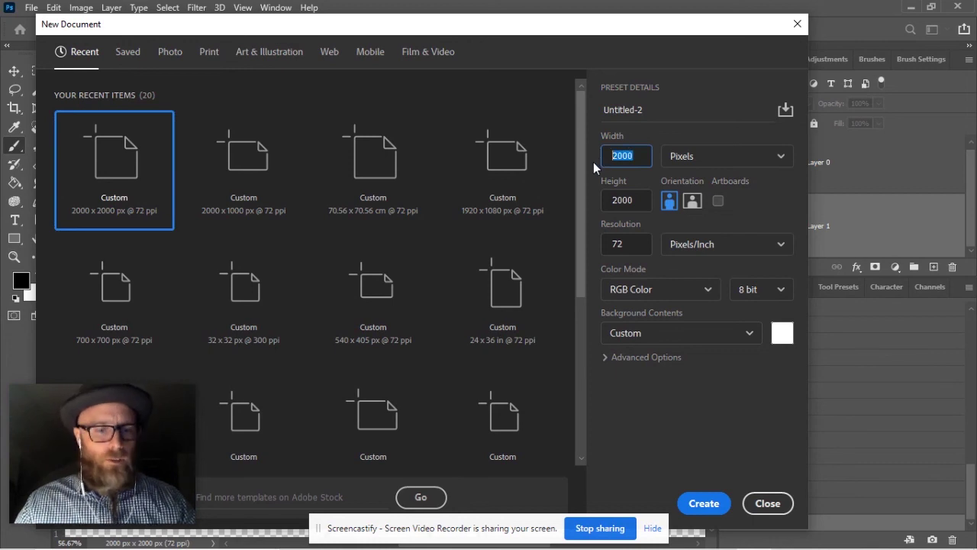
text(200)
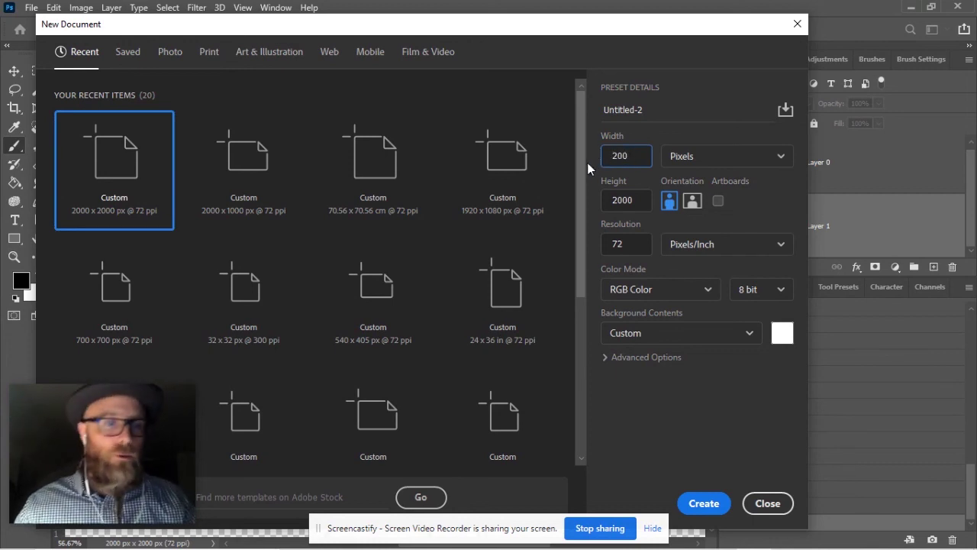
click(751, 167)
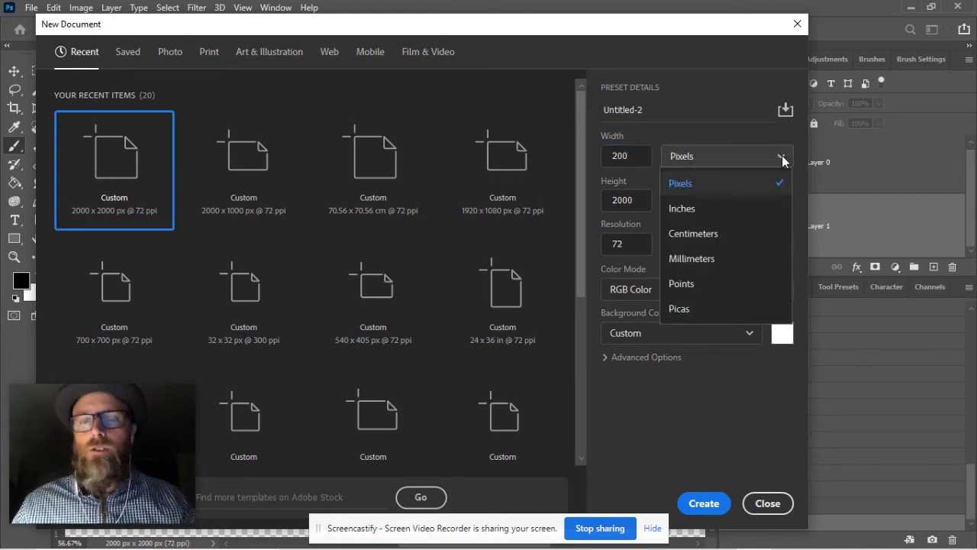
click(705, 204)
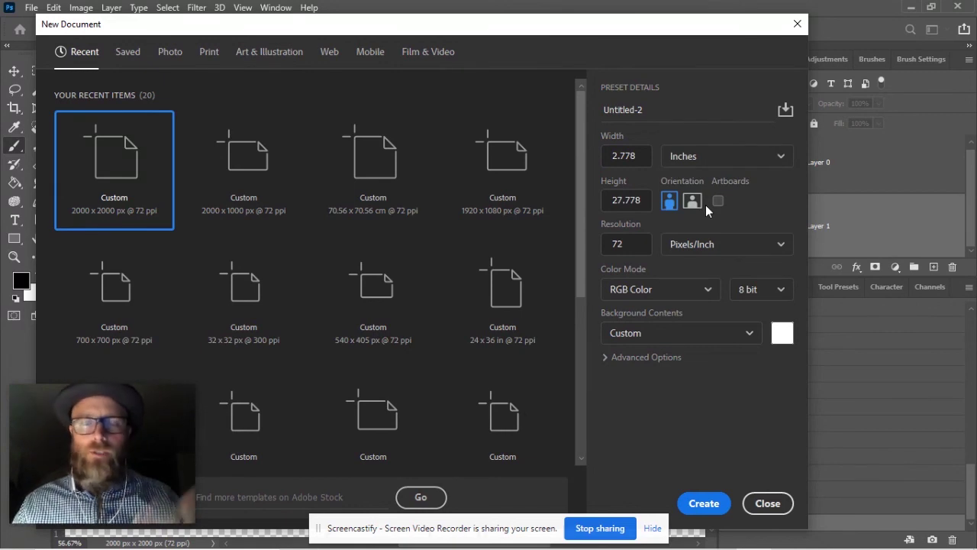
drag(641, 158, 588, 160)
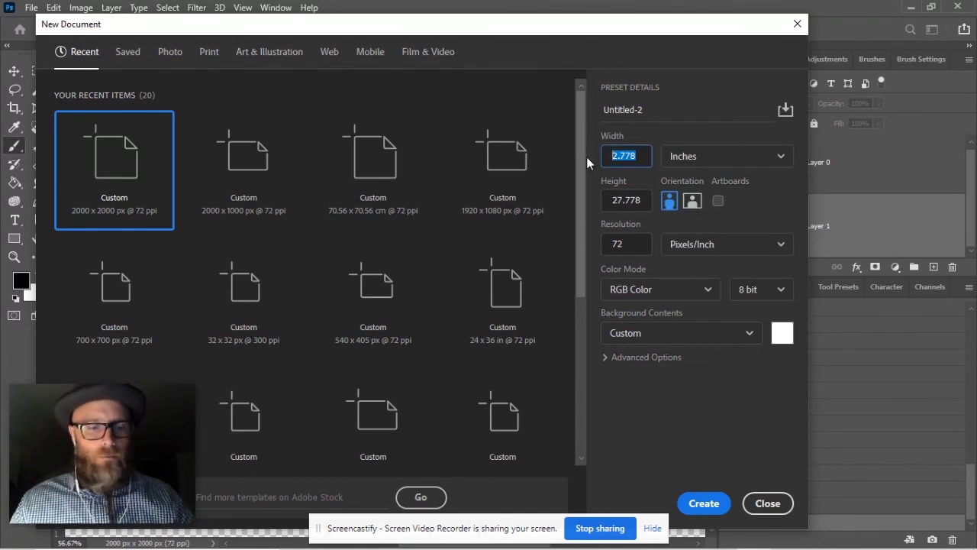
text(5)
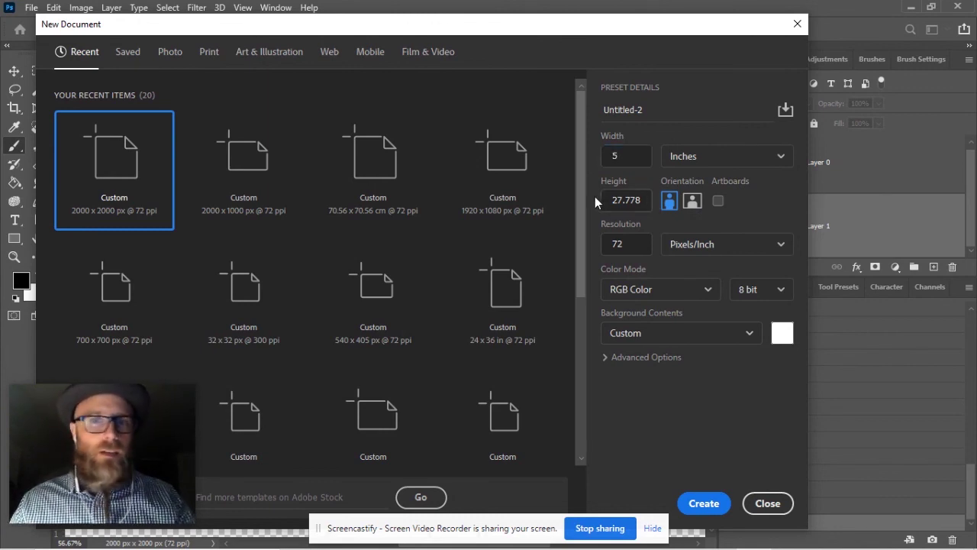
drag(640, 200, 591, 202)
text(5)
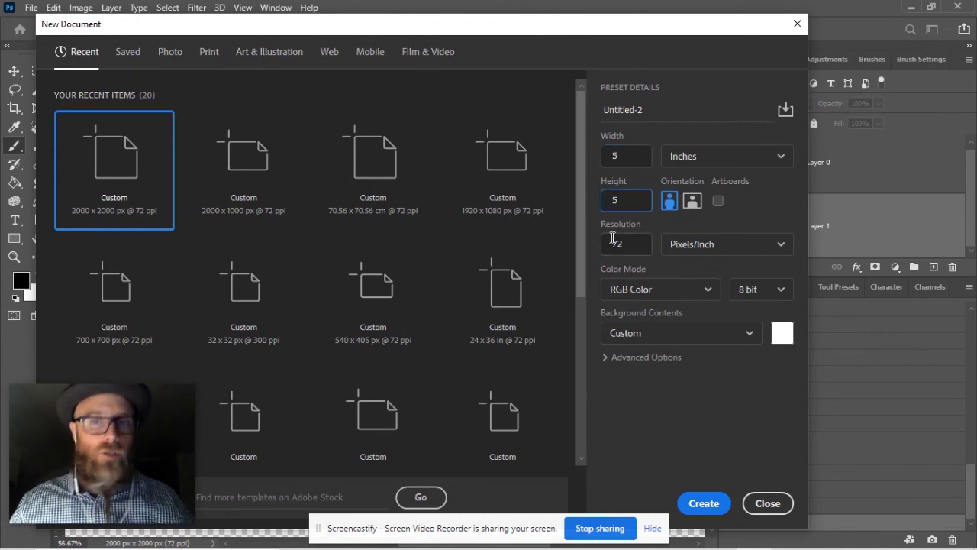
click(707, 506)
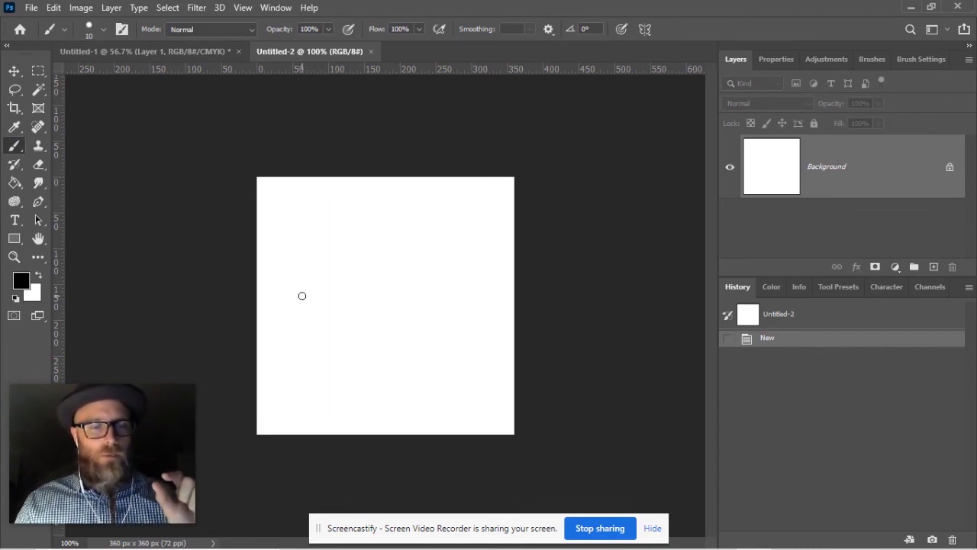
Brush a rough circle on the 5 × 5 inch canvas and examine its line quality at close range.
mouse_move(296, 311)
mouse_down()
mouse_move(345, 240)
mouse_move(420, 226)
mouse_move(446, 243)
mouse_move(466, 276)
mouse_move(472, 325)
mouse_move(430, 400)
mouse_move(364, 405)
mouse_move(314, 368)
mouse_move(297, 312)
mouse_up()
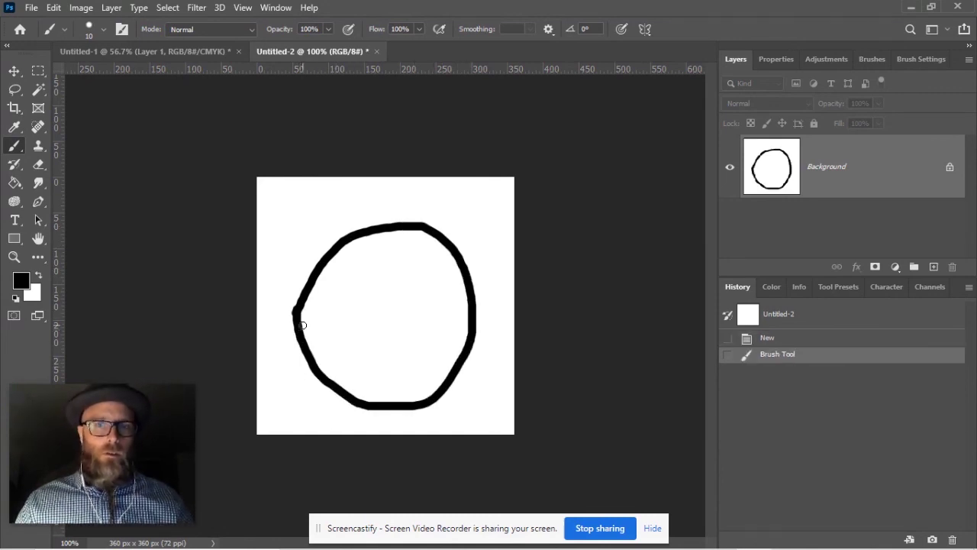
scroll(309, 322, up, 5)
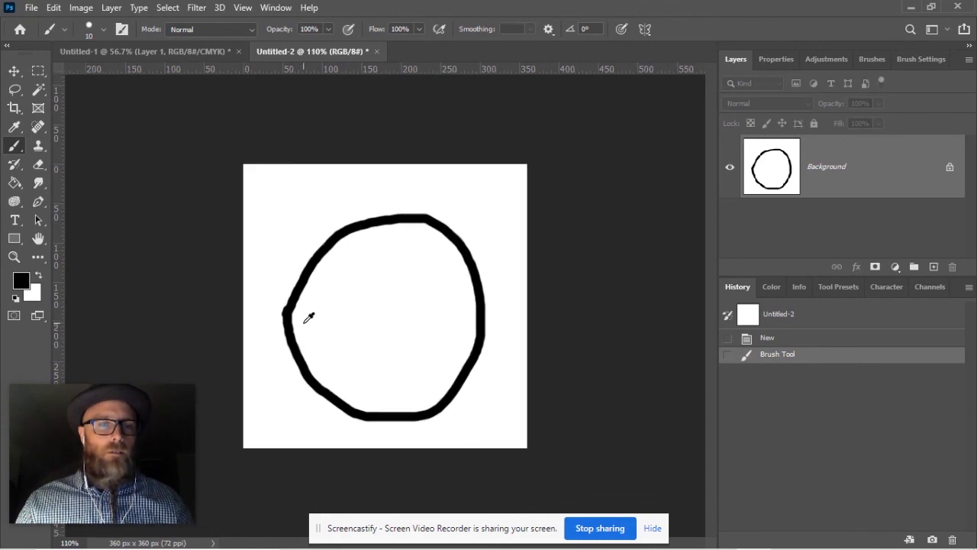
scroll(309, 322, up, 1)
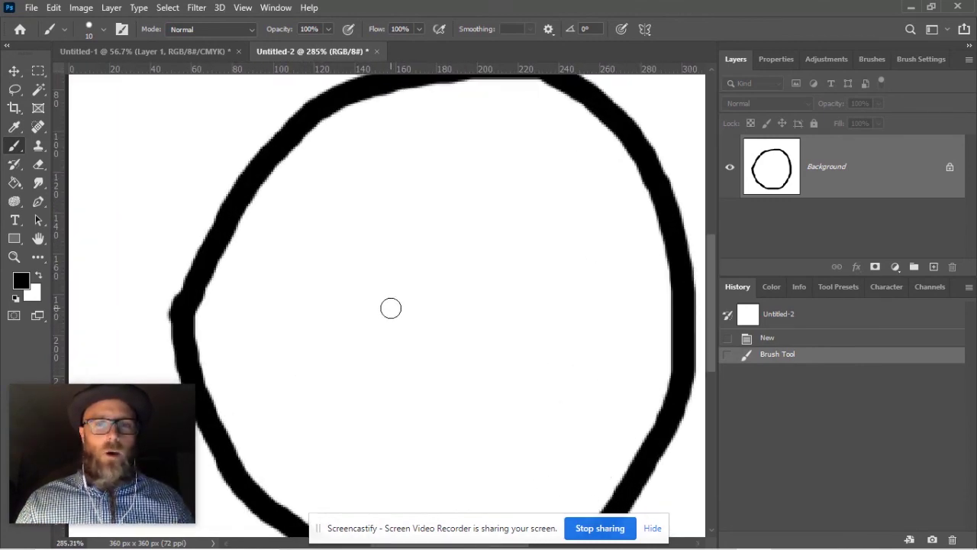
scroll(391, 307, down, 1)
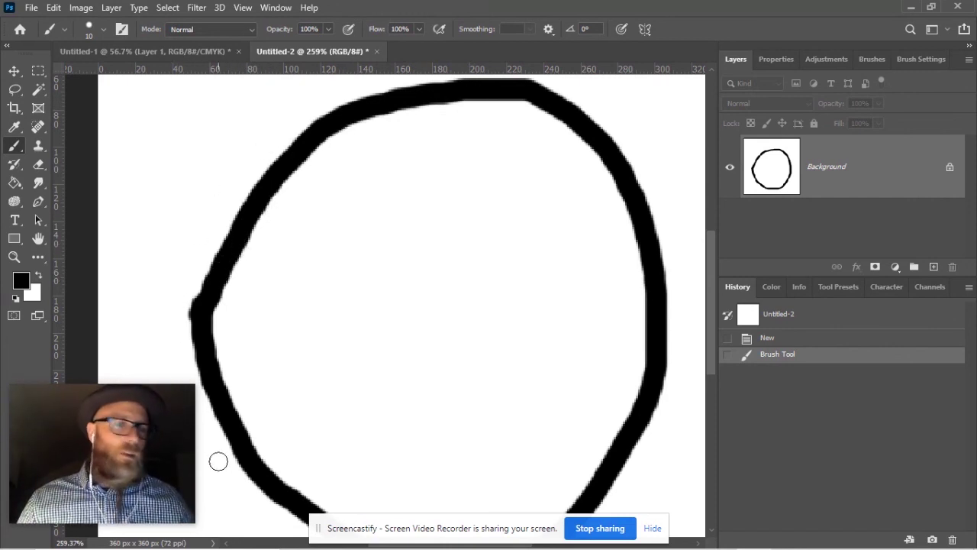
scroll(339, 386, down, 5)
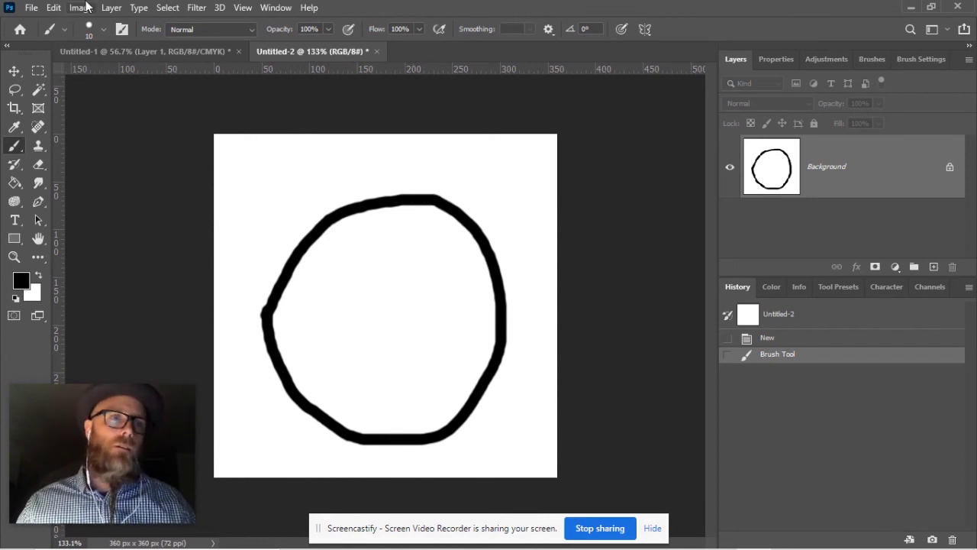
Create a new 100 × 100 inch document at 72 pixels per inch and brush a large rough oval on it.
click(32, 7)
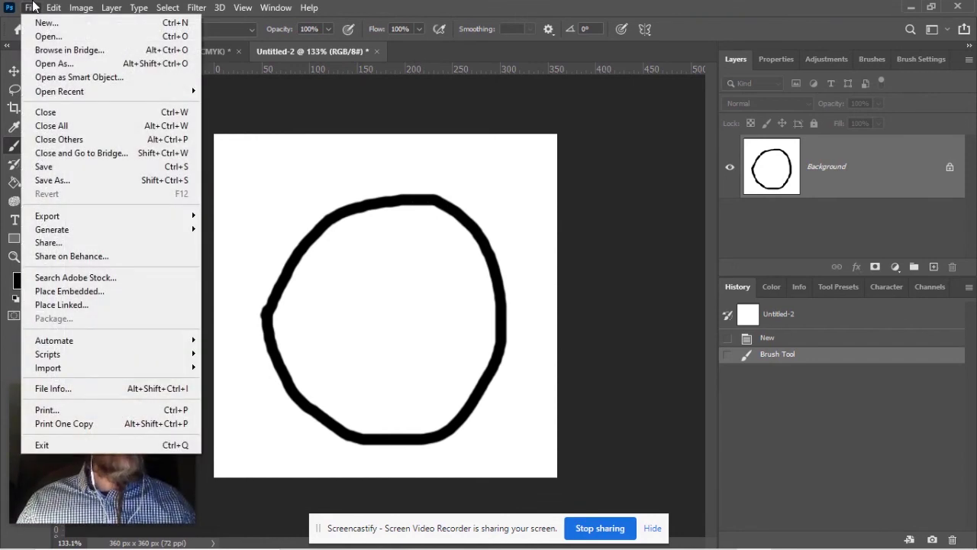
click(40, 23)
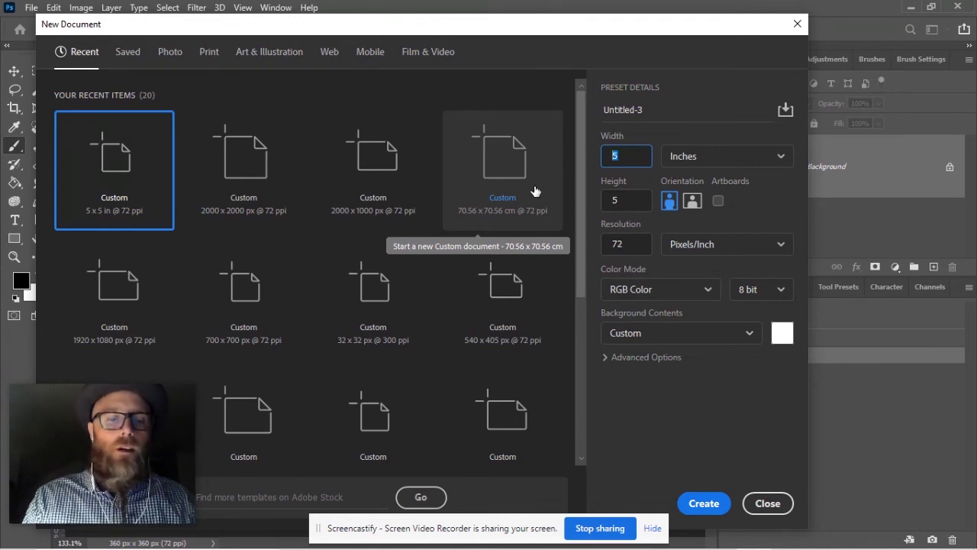
text(100)
key(Tab)
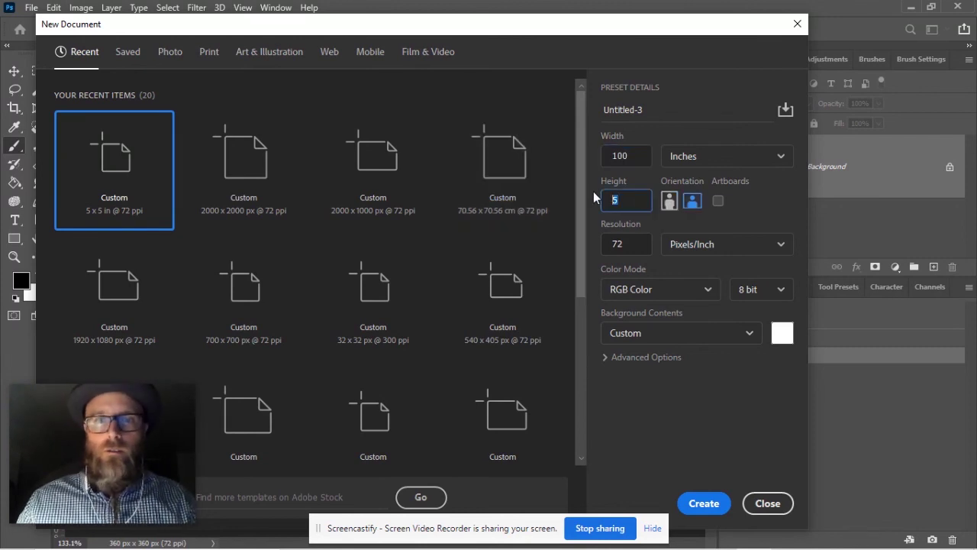
text(100)
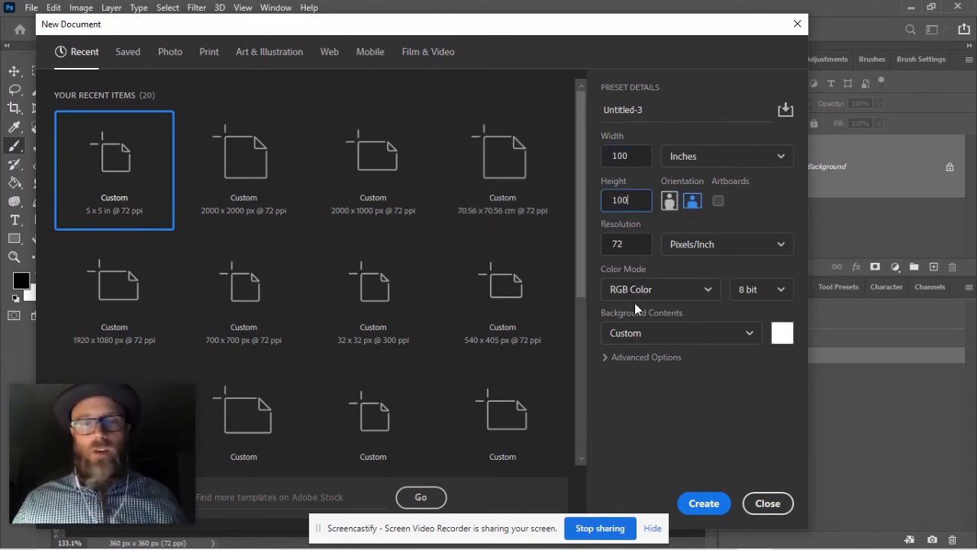
click(704, 504)
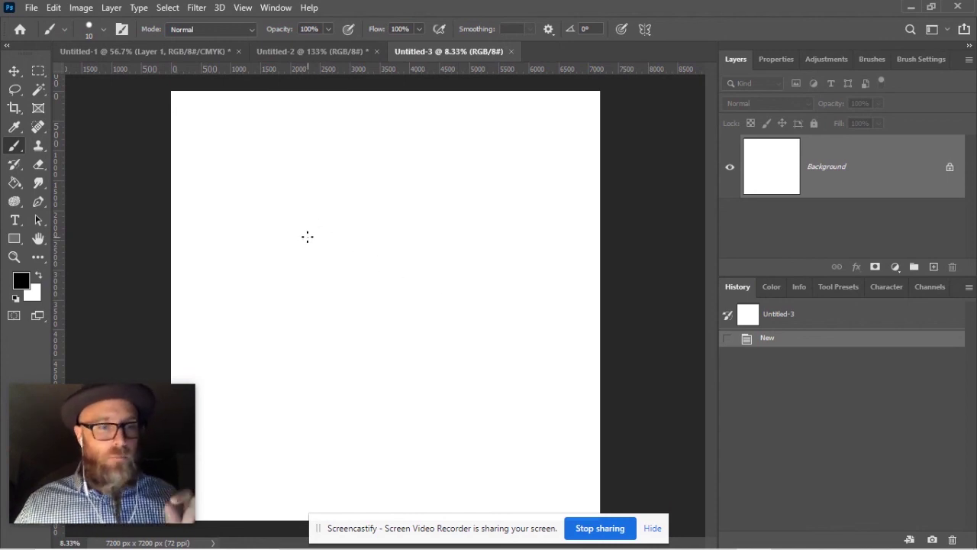
mouse_move(312, 264)
mouse_down()
mouse_move(339, 217)
mouse_move(393, 210)
mouse_move(435, 222)
mouse_move(473, 254)
mouse_move(477, 302)
mouse_move(452, 395)
mouse_move(416, 429)
mouse_move(342, 425)
mouse_move(311, 399)
mouse_move(299, 297)
mouse_move(324, 245)
mouse_up()
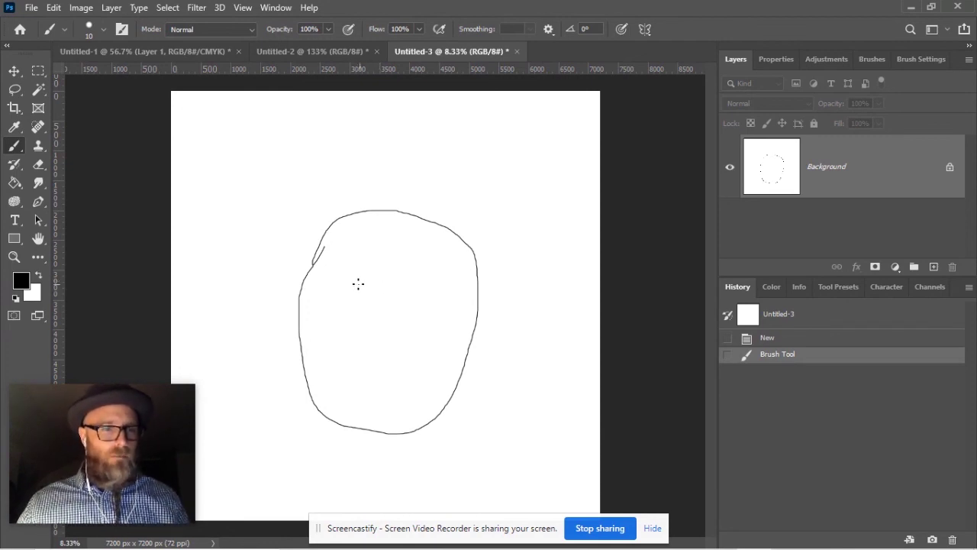
Try a thick zigzag stroke above the oval with a size 60 brush and undo it.
key(bracketright)
key(bracketright)
key(bracketright)
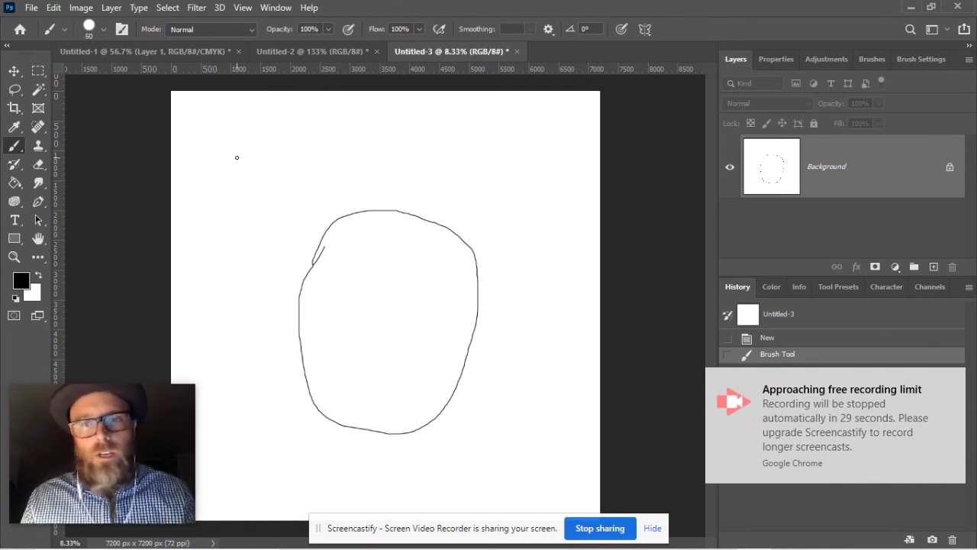
key(bracketright)
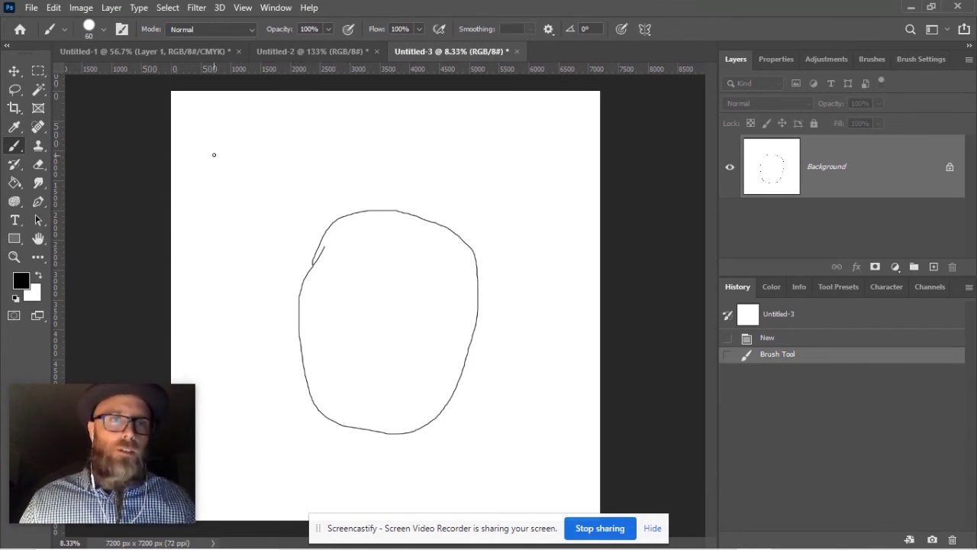
drag(278, 185, 316, 194)
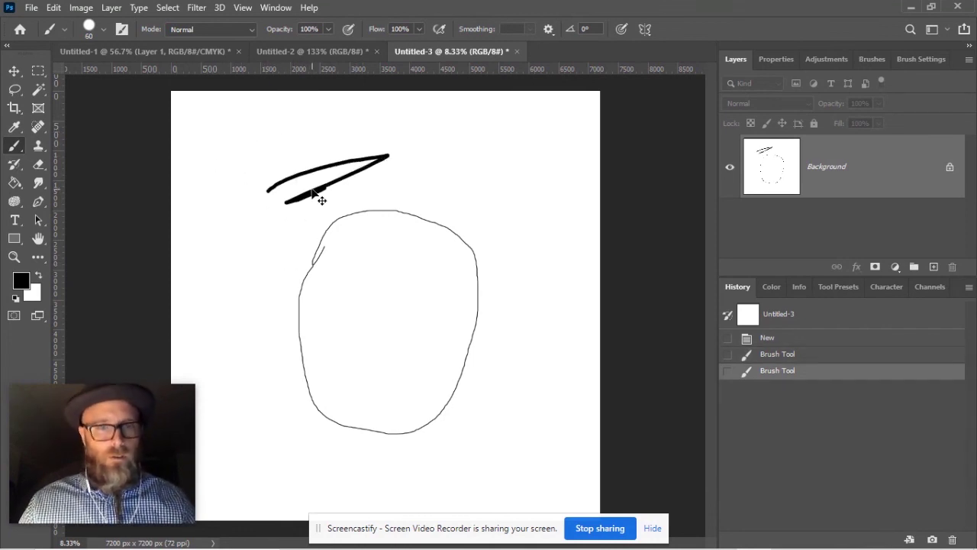
key(ctrl+z)
Reduce the brush size to 10 and draw a tiny city skyline on the oval's upper edge with two small figures below it.
scroll(290, 225, up, 5)
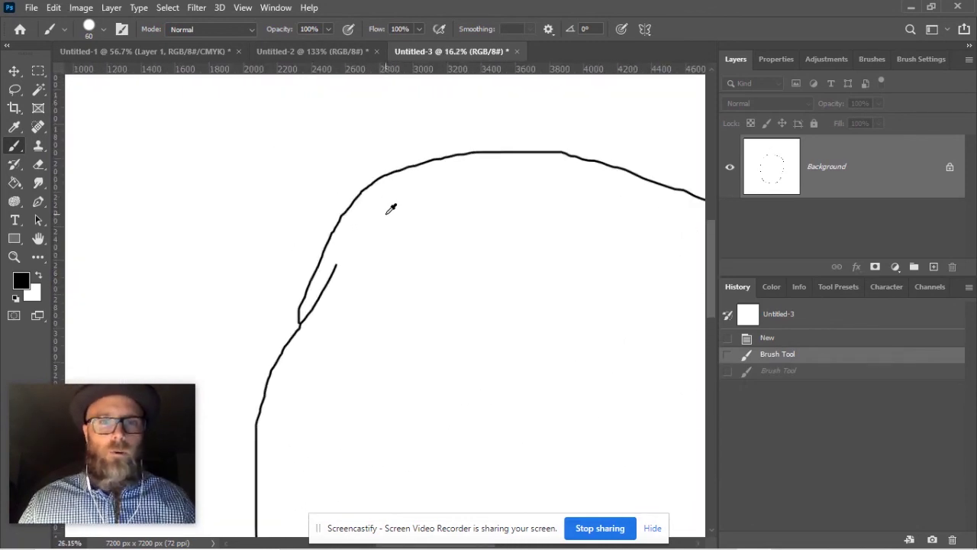
mouse_move(497, 136)
mouse_down()
mouse_move(422, 290)
mouse_move(271, 480)
mouse_up()
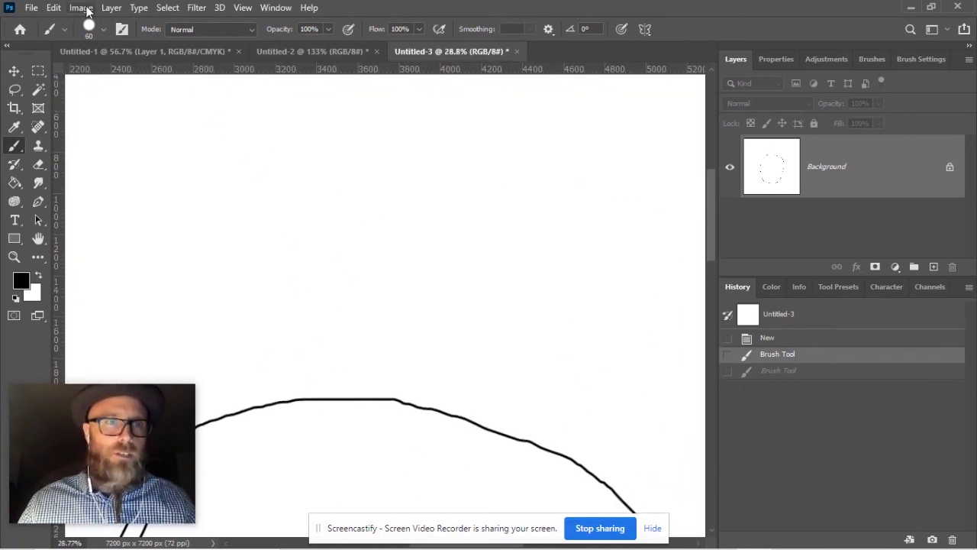
key(bracketleft)
key(bracketleft)
key(bracketleft)
key(bracketleft)
key(bracketleft)
key(bracketleft)
key(bracketleft)
key(bracketleft)
key(bracketleft)
key(bracketleft)
key(bracketleft)
key(bracketleft)
key(bracketleft)
key(bracketleft)
key(bracketleft)
key(bracketleft)
key(bracketright)
key(bracketright)
key(bracketright)
key(bracketright)
key(bracketright)
key(bracketright)
key(bracketright)
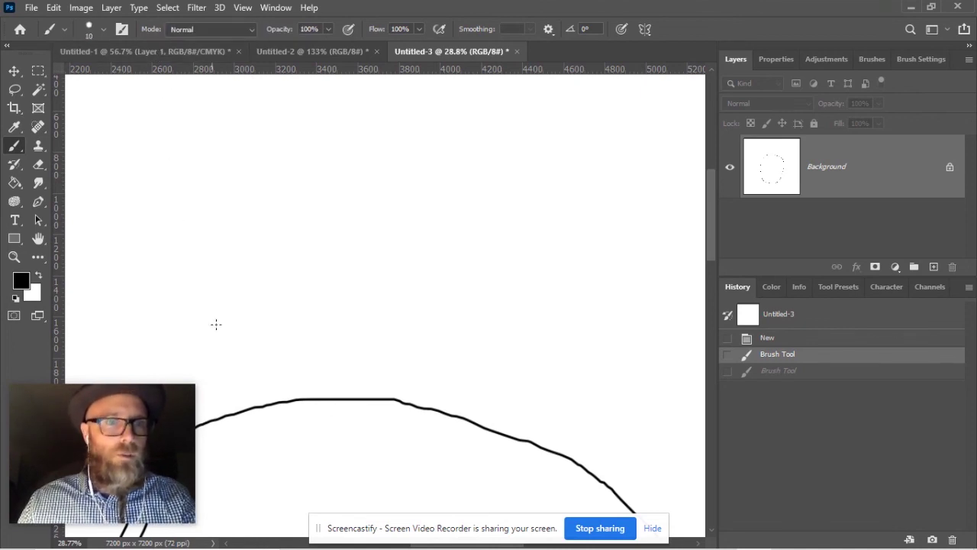
mouse_move(303, 385)
mouse_down()
mouse_move(304, 373)
mouse_move(315, 387)
mouse_move(316, 356)
mouse_move(329, 353)
mouse_move(328, 400)
mouse_move(306, 386)
mouse_move(314, 397)
mouse_up()
drag(314, 397, 323, 393)
mouse_move(321, 389)
mouse_down()
mouse_move(325, 362)
mouse_move(313, 360)
mouse_up()
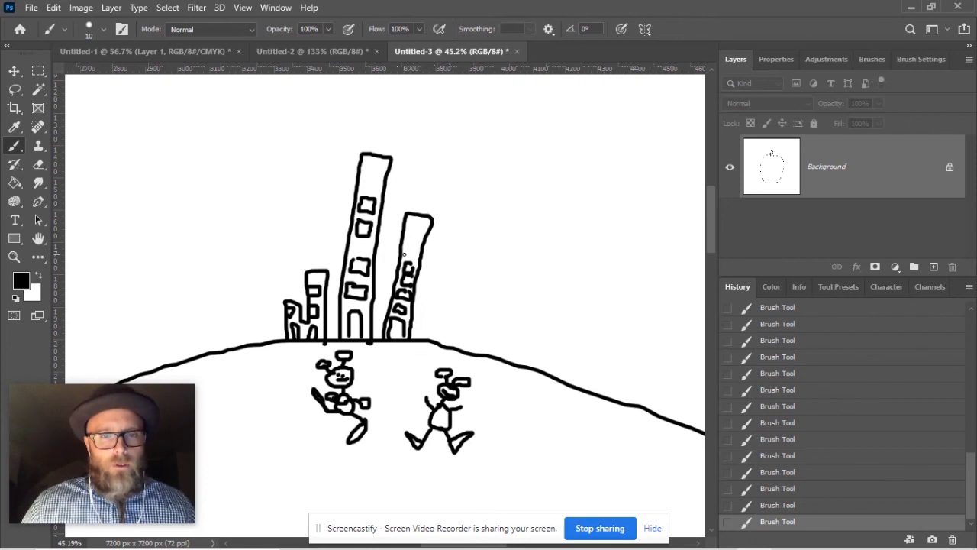
drag(406, 247, 417, 258)
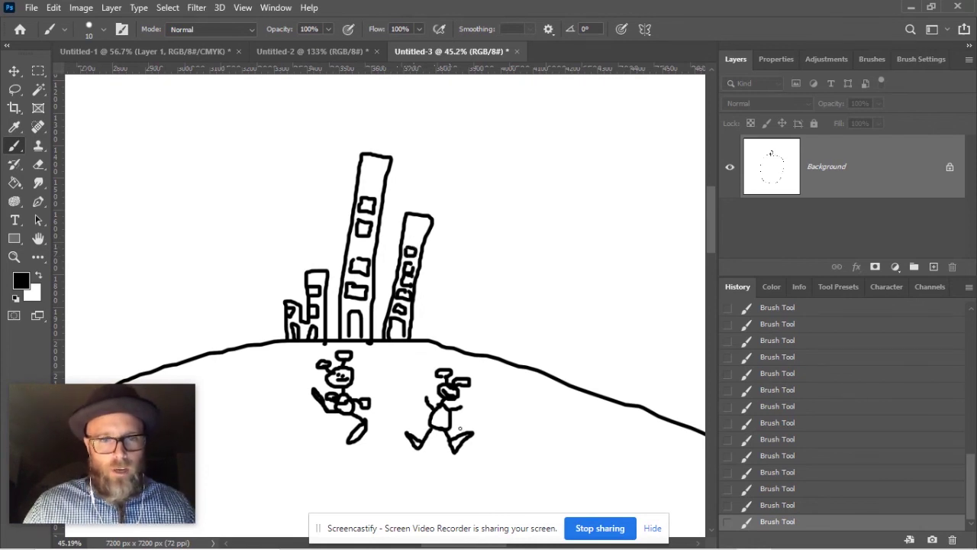
mouse_move(421, 338)
mouse_down()
mouse_move(434, 265)
mouse_move(442, 264)
mouse_move(430, 349)
mouse_move(448, 346)
mouse_move(448, 307)
mouse_move(460, 344)
mouse_up()
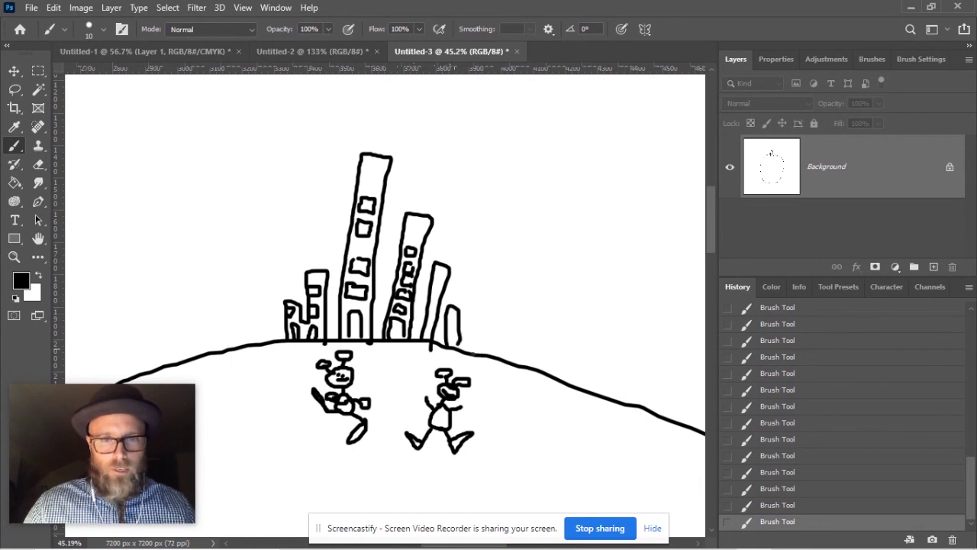
Draw a branching tree to the right of the skyline, with outlined foliage on its branches and small ovals in the largest clump.
mouse_move(516, 366)
mouse_down()
mouse_move(517, 323)
mouse_move(493, 311)
mouse_move(481, 267)
mouse_up()
mouse_move(516, 323)
mouse_down()
mouse_move(523, 252)
mouse_move(515, 217)
mouse_up()
drag(517, 321, 553, 302)
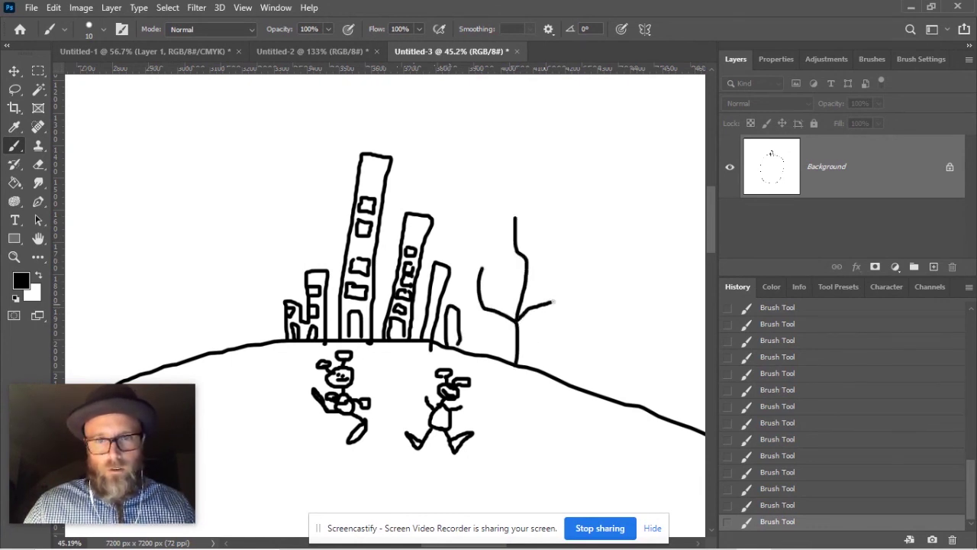
mouse_move(518, 340)
mouse_down()
mouse_move(563, 351)
mouse_move(551, 331)
mouse_move(562, 339)
mouse_up()
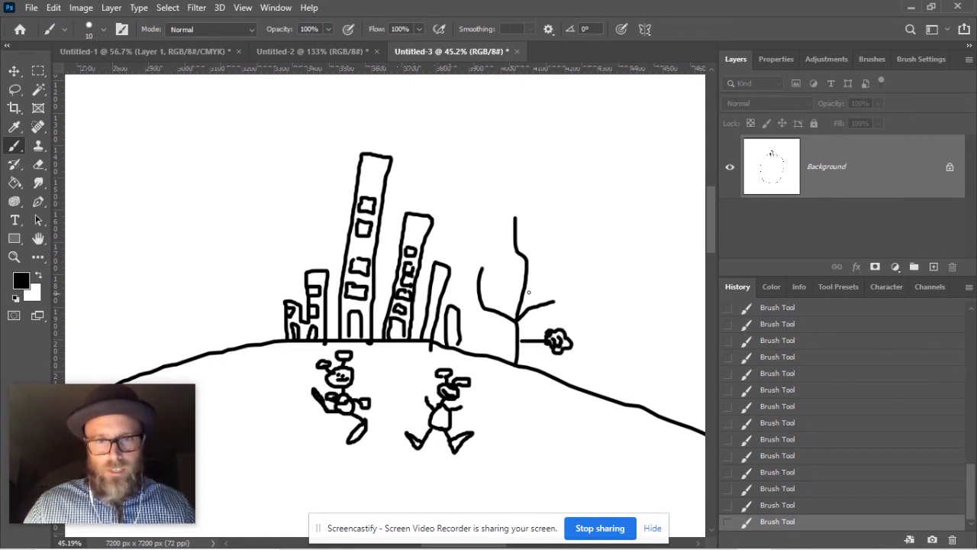
mouse_move(486, 265)
mouse_down()
mouse_move(467, 249)
mouse_move(477, 267)
mouse_move(505, 259)
mouse_move(485, 247)
mouse_up()
mouse_move(510, 206)
mouse_down()
mouse_move(525, 212)
mouse_move(507, 205)
mouse_move(494, 217)
mouse_move(475, 181)
mouse_move(560, 185)
mouse_move(528, 216)
mouse_up()
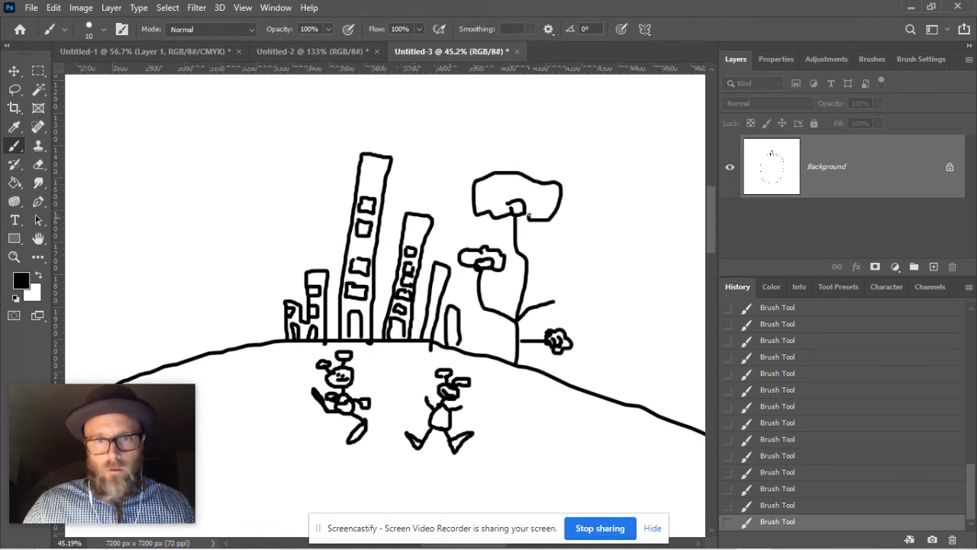
mouse_move(482, 184)
mouse_down()
mouse_move(549, 195)
mouse_move(528, 207)
mouse_move(540, 200)
mouse_up()
mouse_move(554, 291)
mouse_down()
mouse_move(563, 313)
mouse_move(555, 294)
mouse_up()
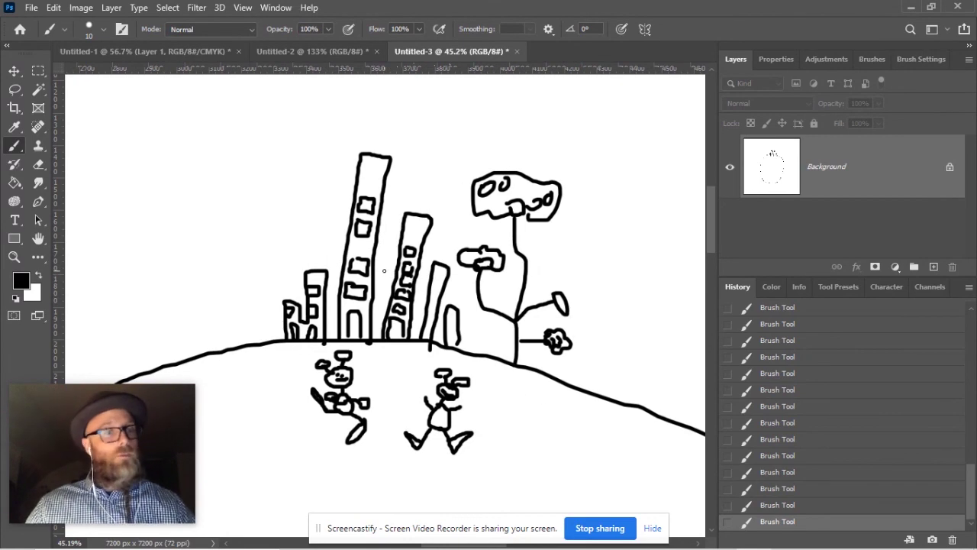
Examine the whole oval drawing with its tiny skyline, and compare it with the inked insect character in the 2000 × 2000 pixel document.
scroll(384, 270, down, 6)
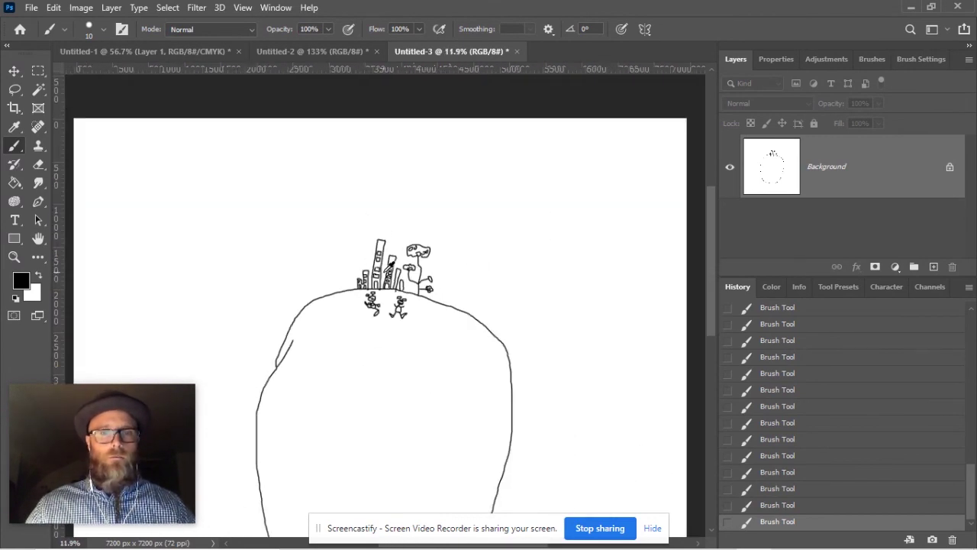
scroll(389, 263, down, 1)
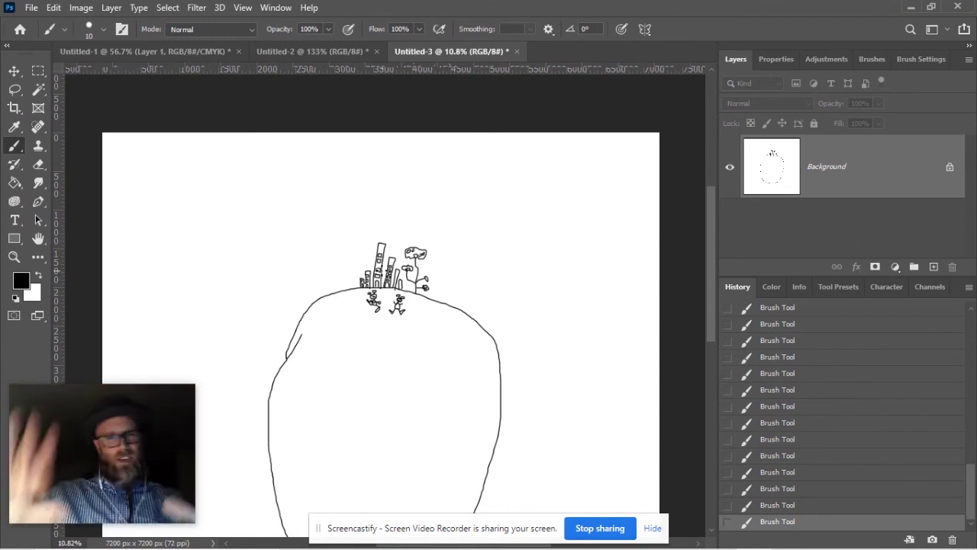
scroll(442, 273, down, 1)
scroll(442, 273, down, 5)
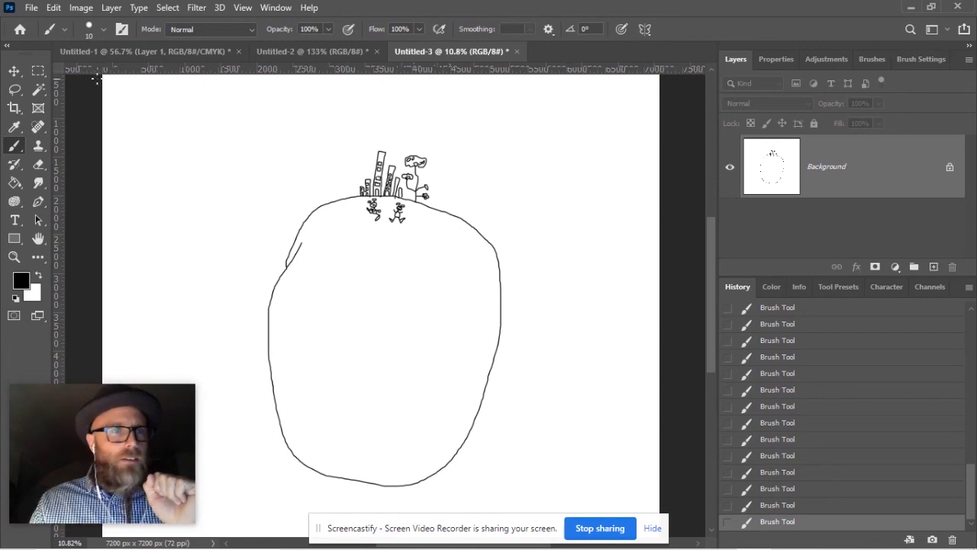
click(145, 52)
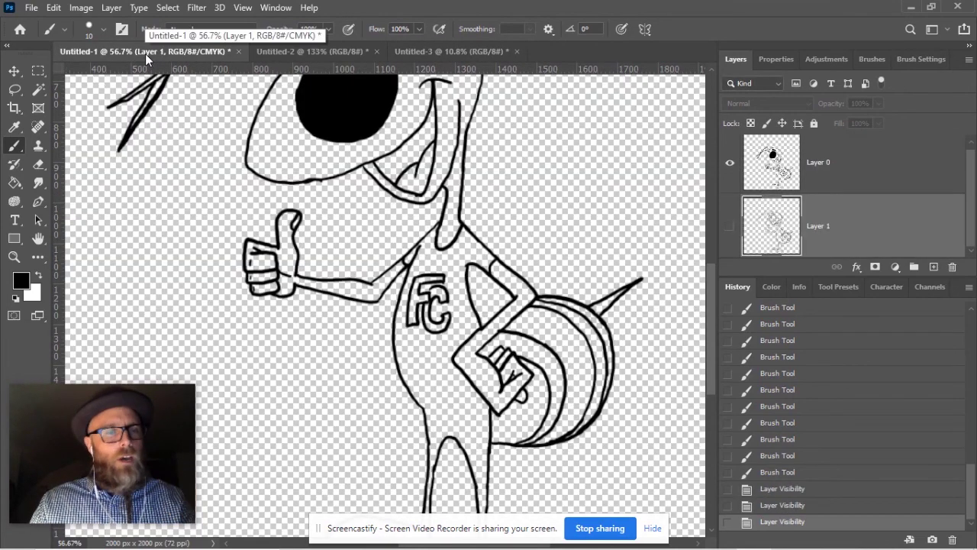
scroll(349, 268, up, 5)
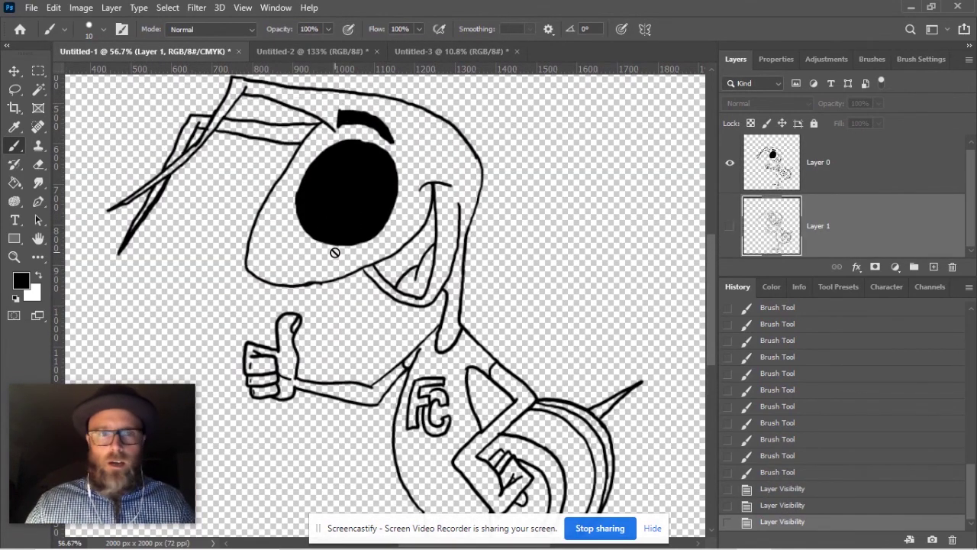
scroll(367, 251, down, 2)
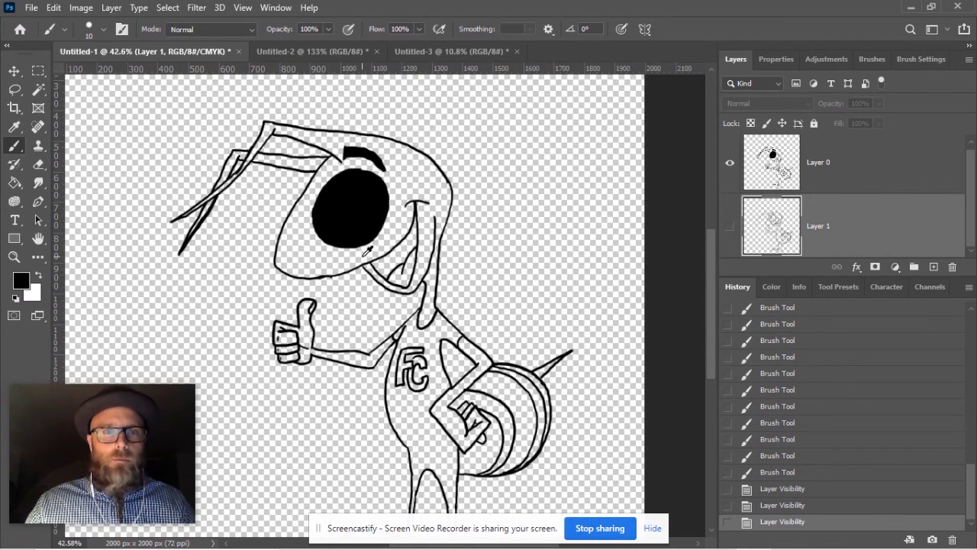
scroll(365, 254, up, 3)
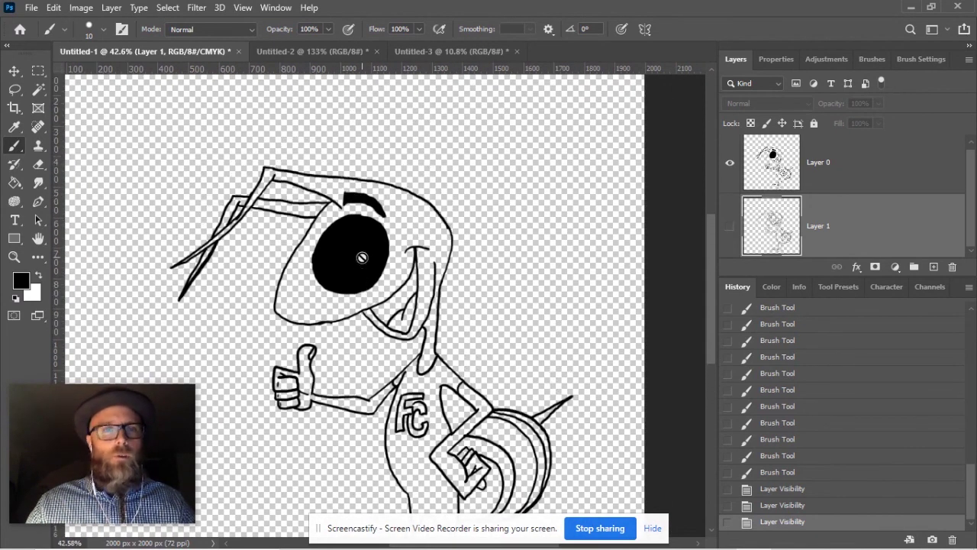
scroll(362, 258, up, 4)
scroll(362, 257, down, 3)
drag(324, 355, 416, 331)
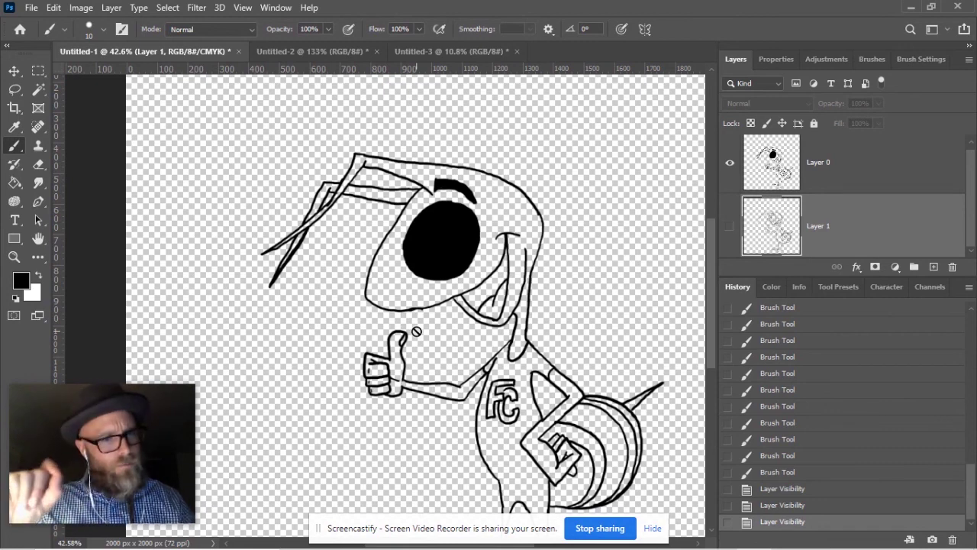
click(442, 51)
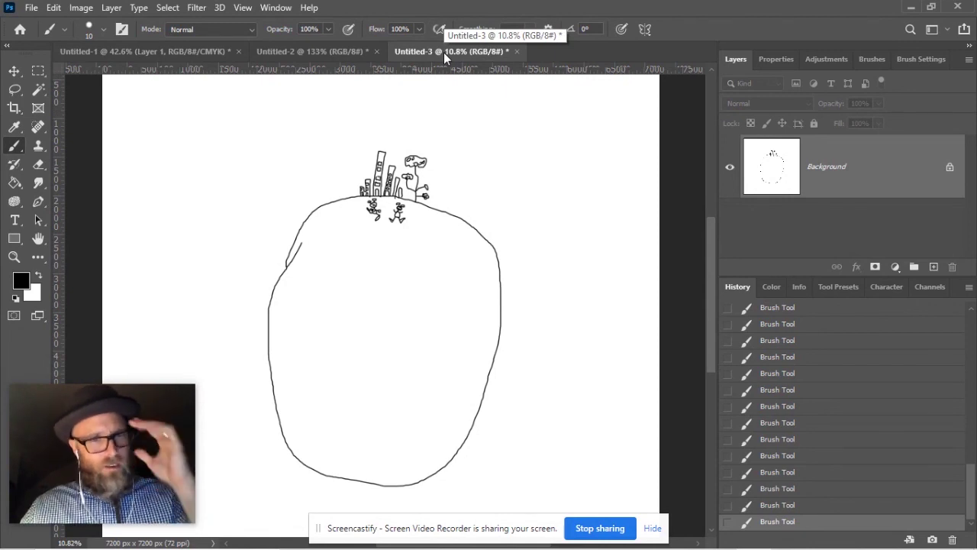
scroll(382, 290, up, 1)
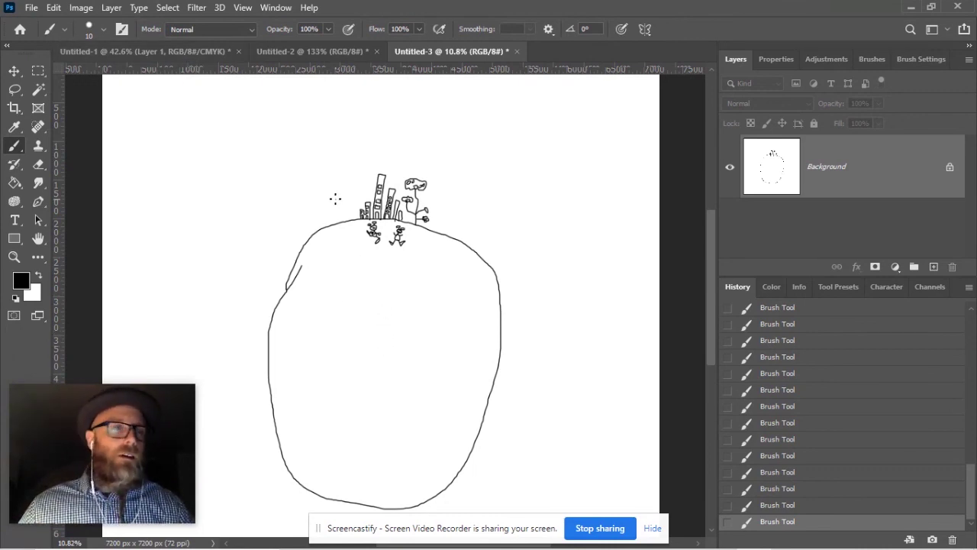
Switch to the Eraser, and close the oval drawing and the small circle document without saving either one.
key(e)
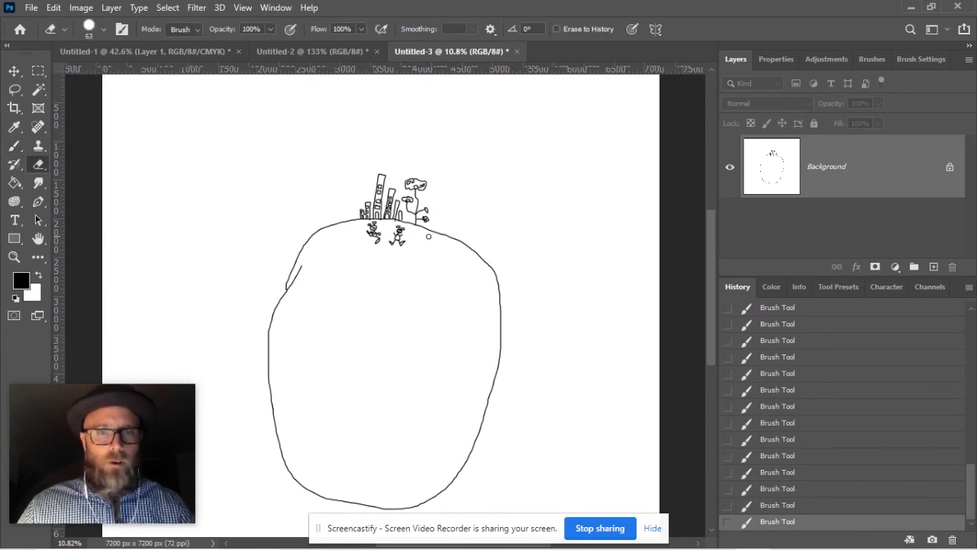
click(517, 51)
click(483, 218)
click(319, 51)
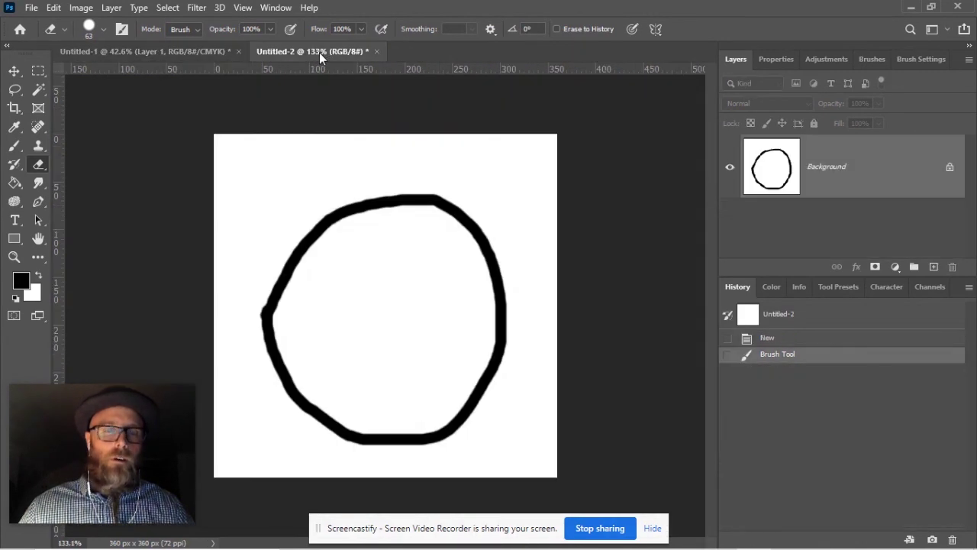
click(375, 51)
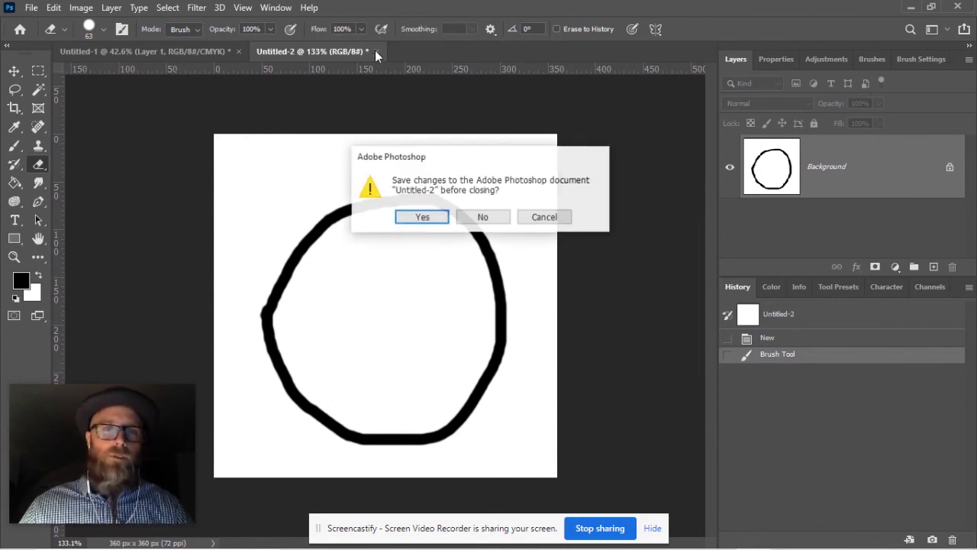
click(476, 219)
click(34, 8)
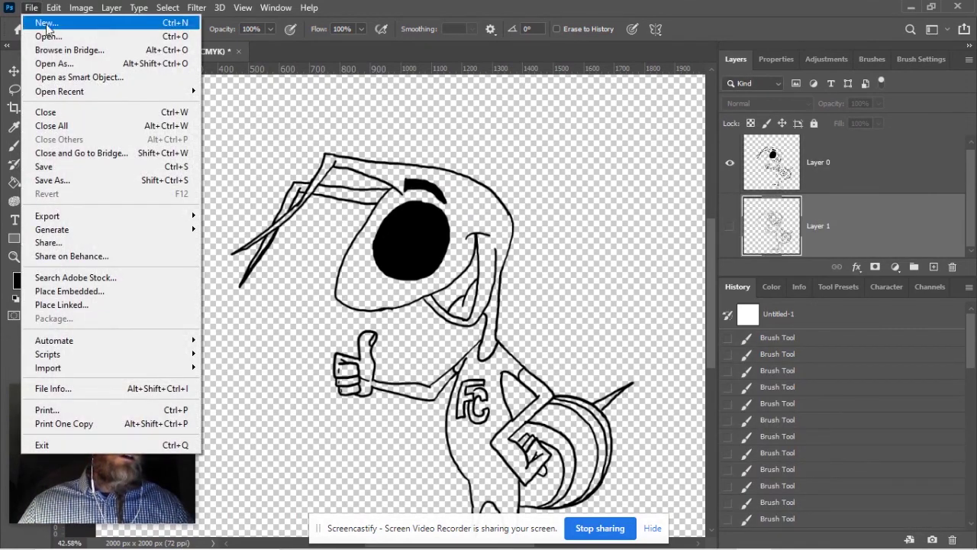
key(Escape)
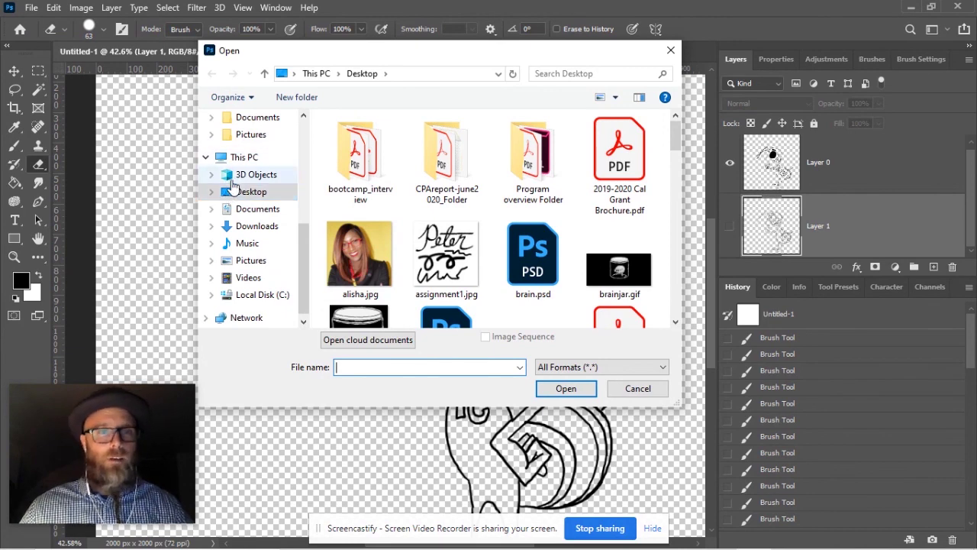
click(638, 389)
Create a new 18 × 12 inch document at 72 pixels per inch in RGB color with a white background.
click(32, 8)
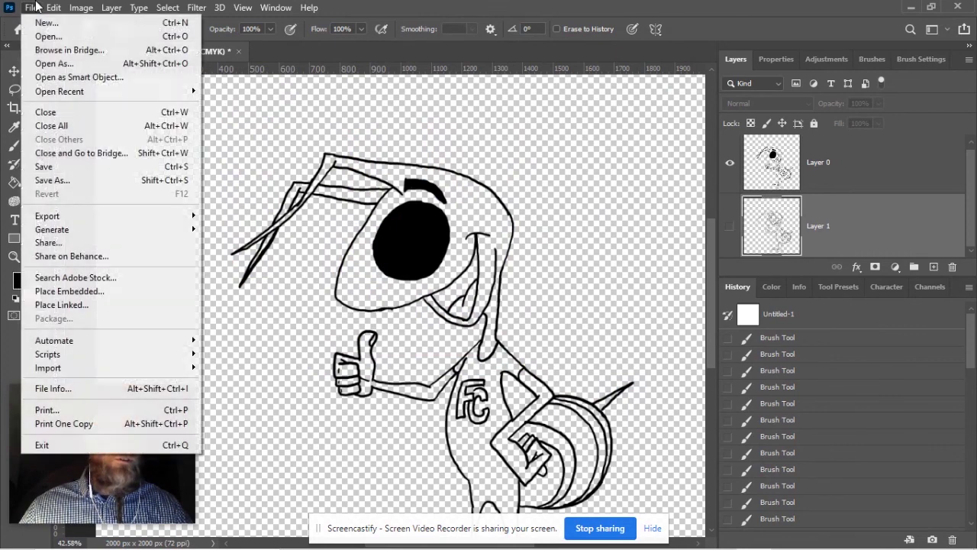
click(46, 25)
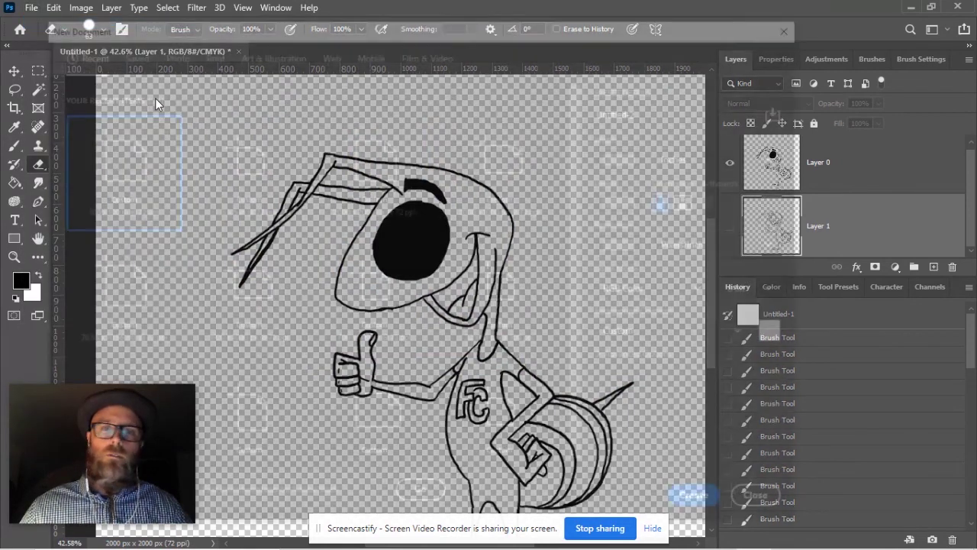
double_click(639, 157)
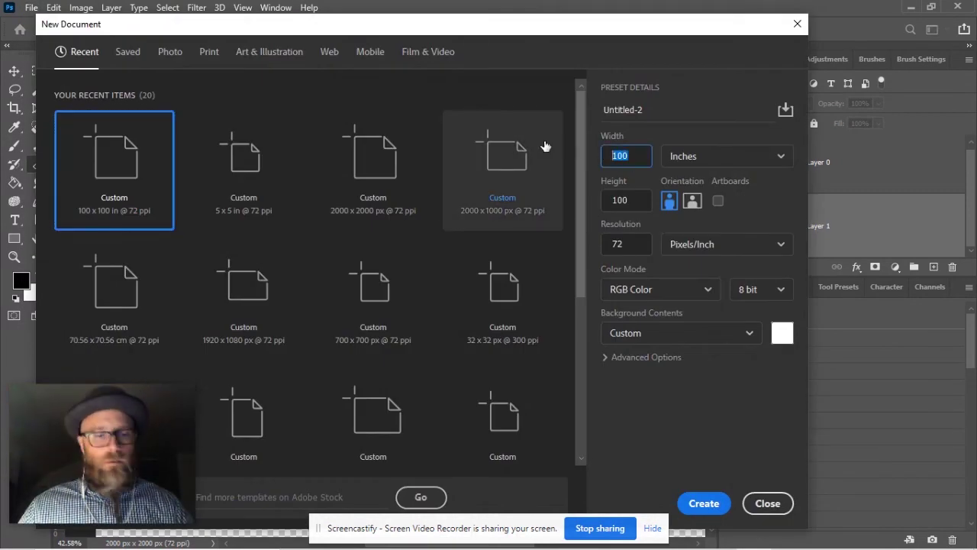
text(18)
key(Tab)
text(12)
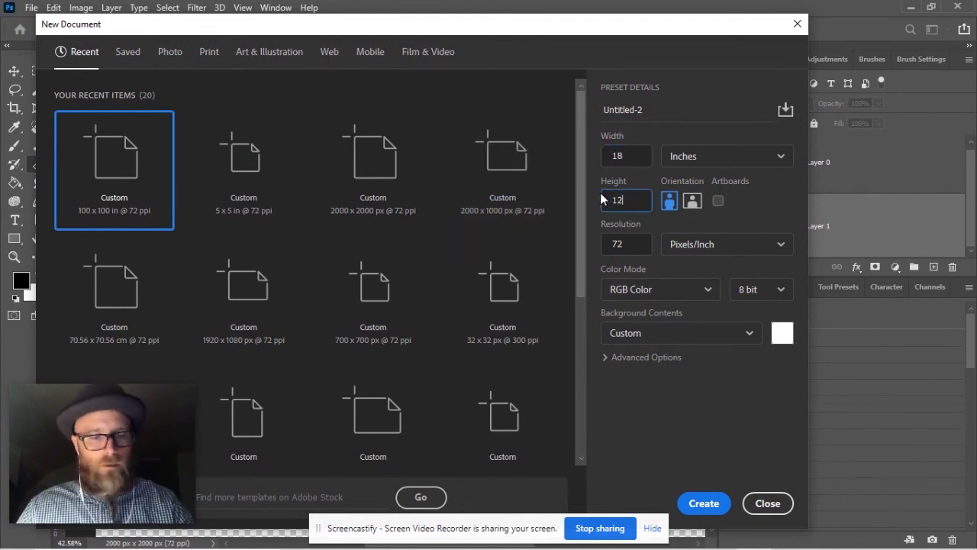
click(703, 503)
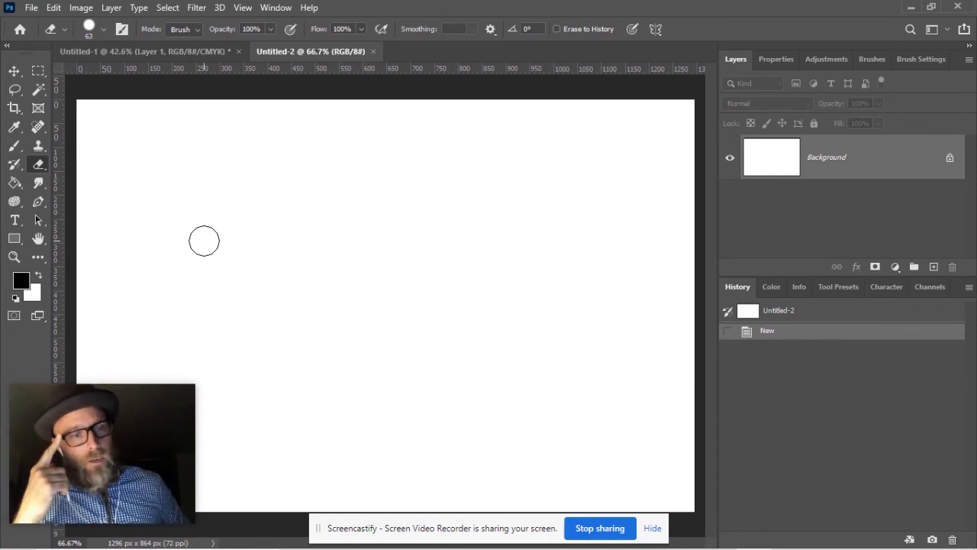
Explore dark, blue and gray shades for the foreground color, and set it to hex 888888.
click(21, 282)
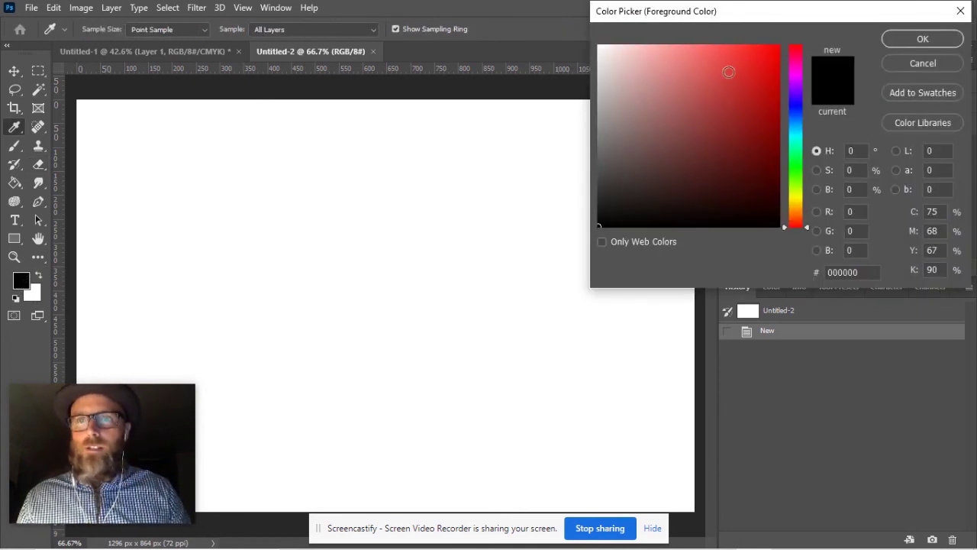
click(751, 174)
mouse_move(685, 194)
mouse_down()
mouse_move(608, 48)
mouse_move(639, 66)
mouse_move(636, 207)
mouse_up()
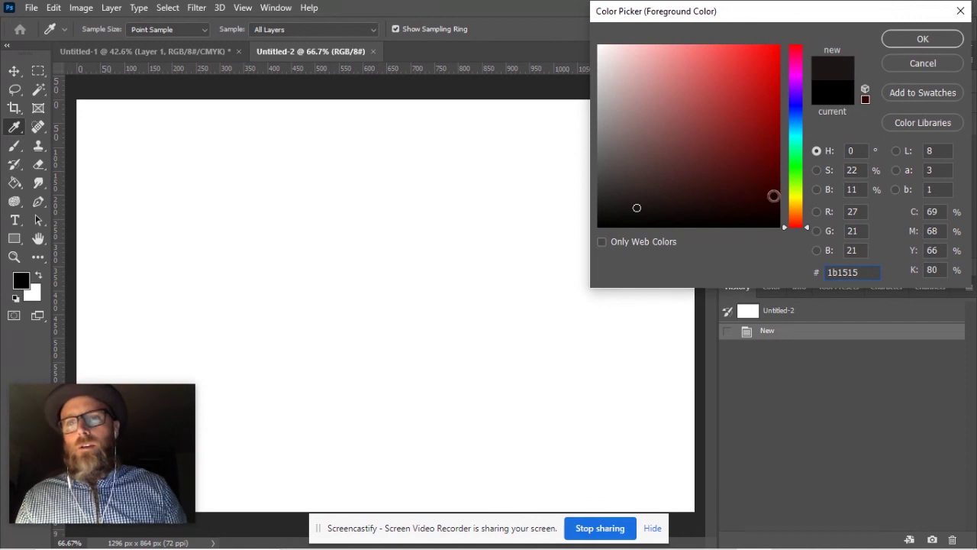
drag(796, 198, 791, 111)
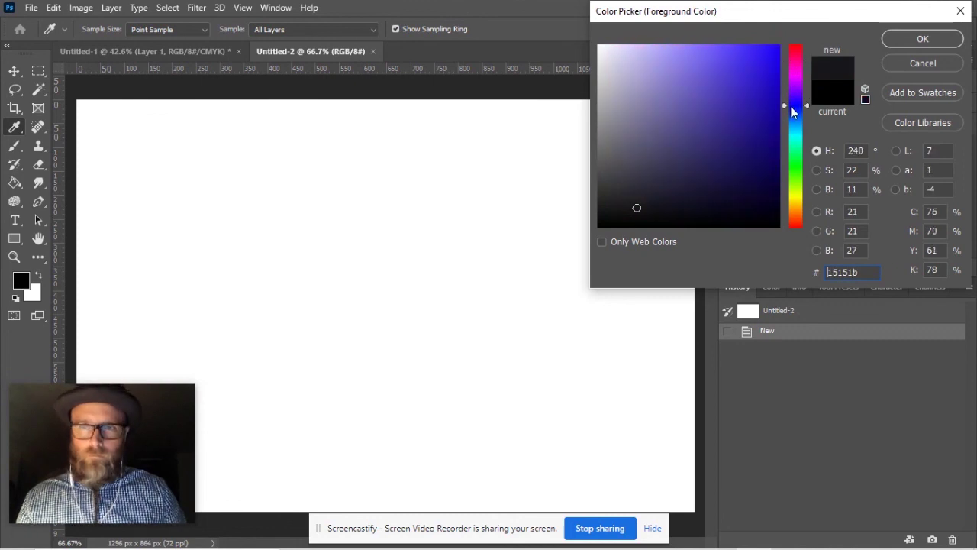
click(637, 76)
click(728, 154)
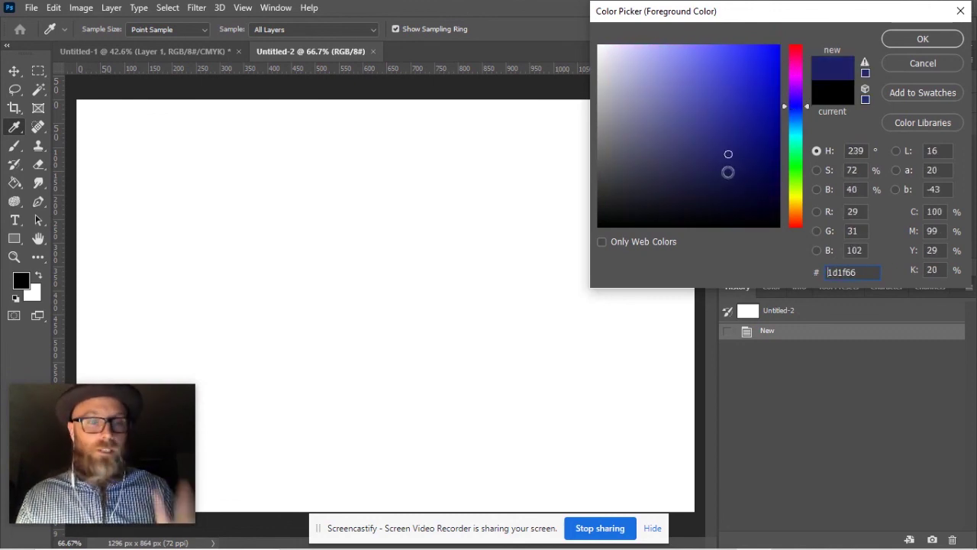
click(667, 162)
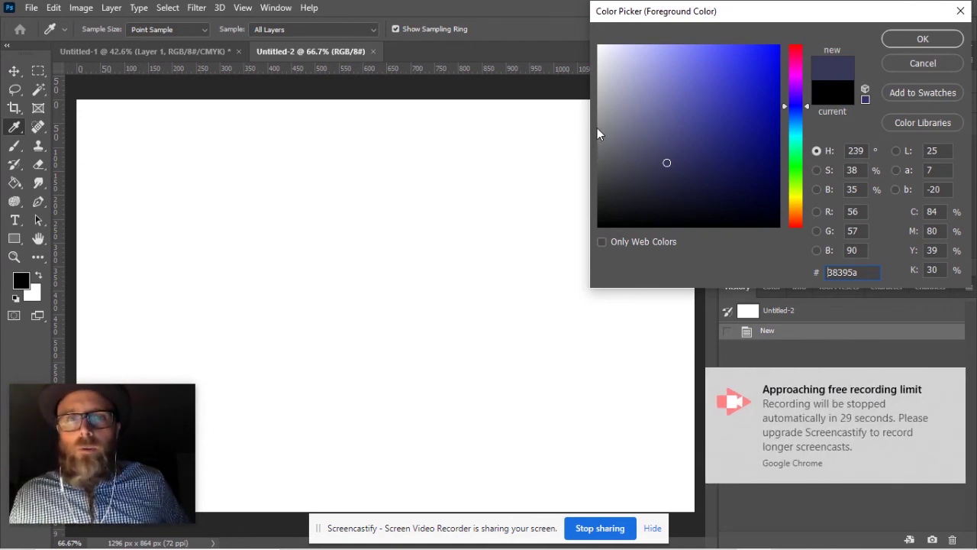
mouse_move(597, 131)
mouse_down()
mouse_move(598, 167)
mouse_move(599, 141)
mouse_up()
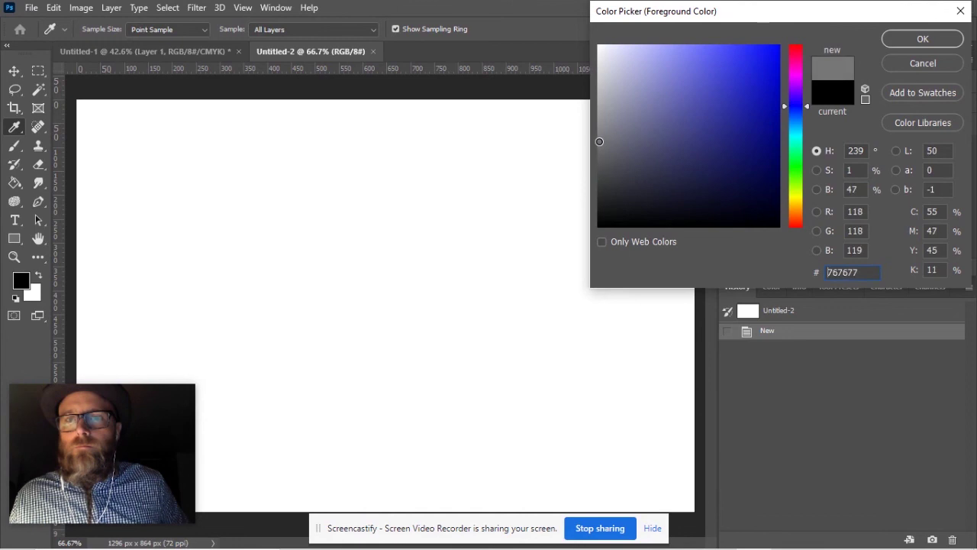
drag(861, 272, 767, 270)
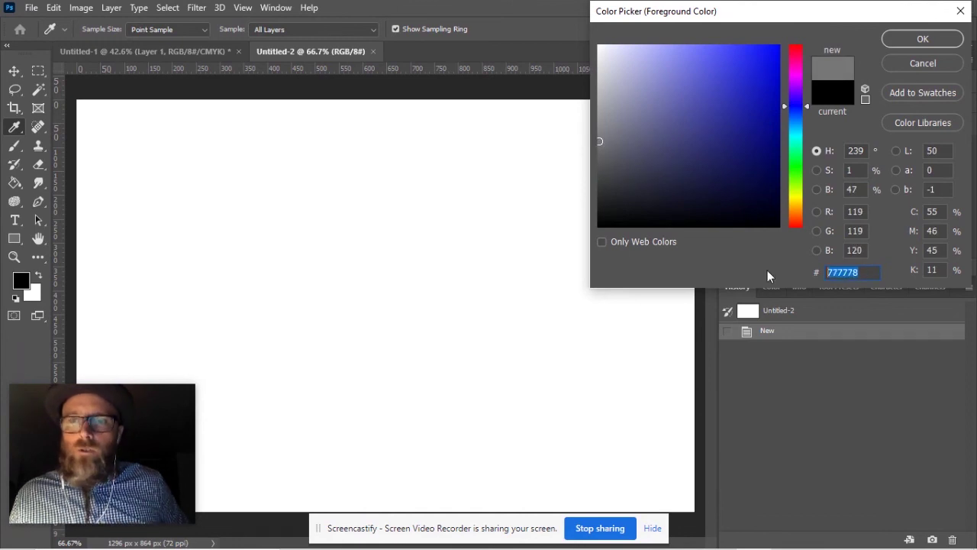
text(888888)
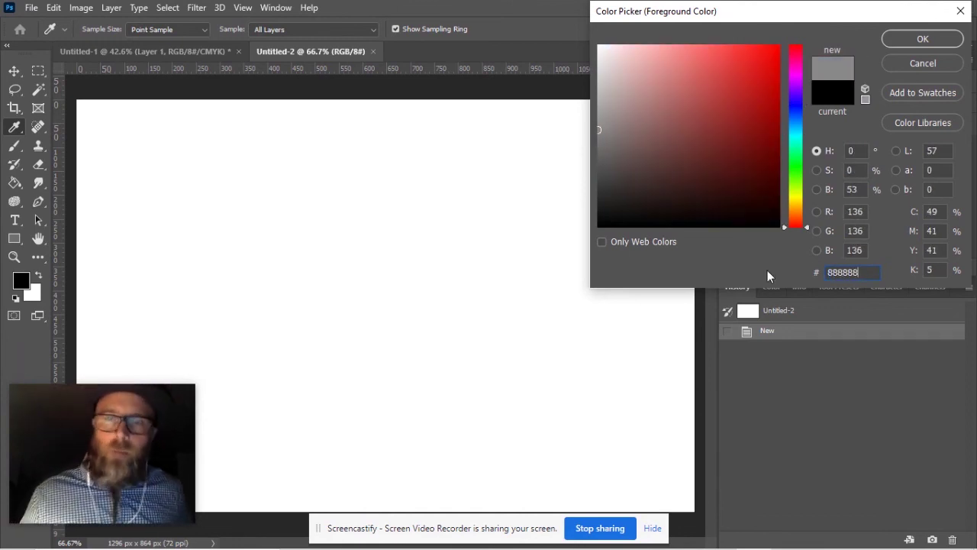
click(921, 38)
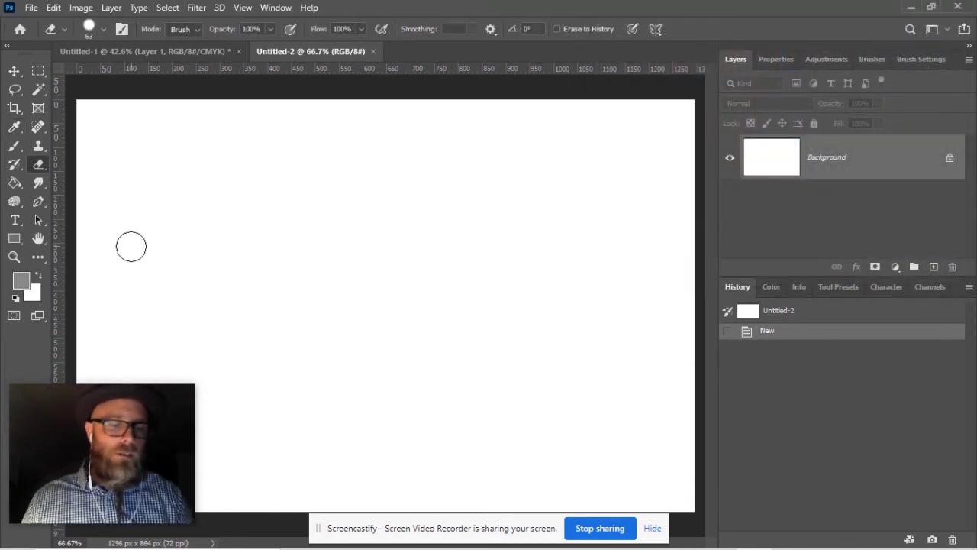
Enlarge the Eraser to size 291 and apply it once in the upper-left area of the canvas.
drag(131, 235, 155, 236)
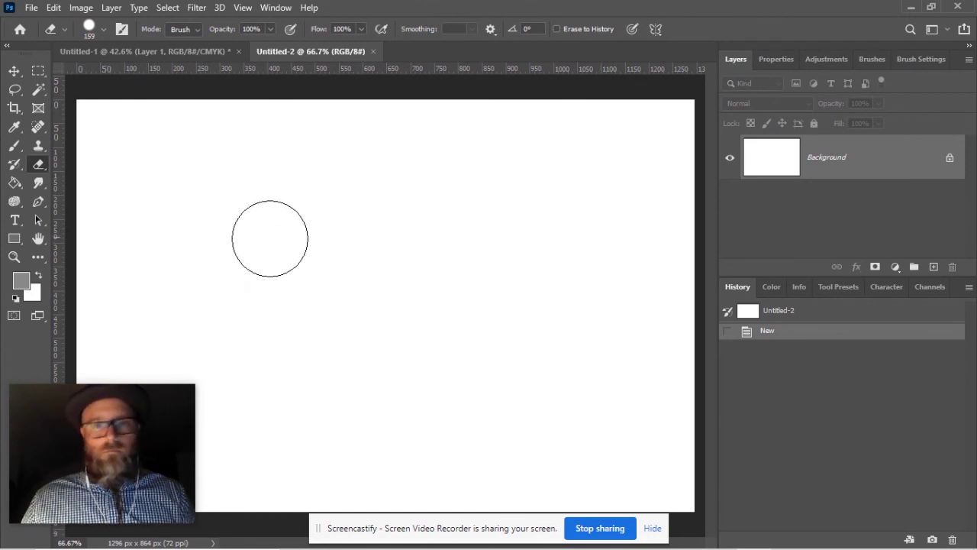
drag(359, 265, 390, 263)
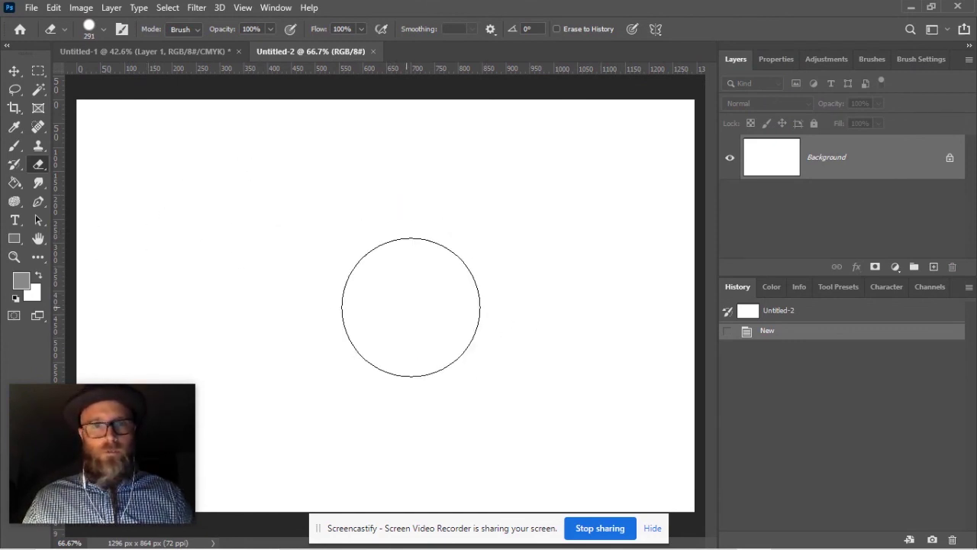
scroll(449, 299, down, 2)
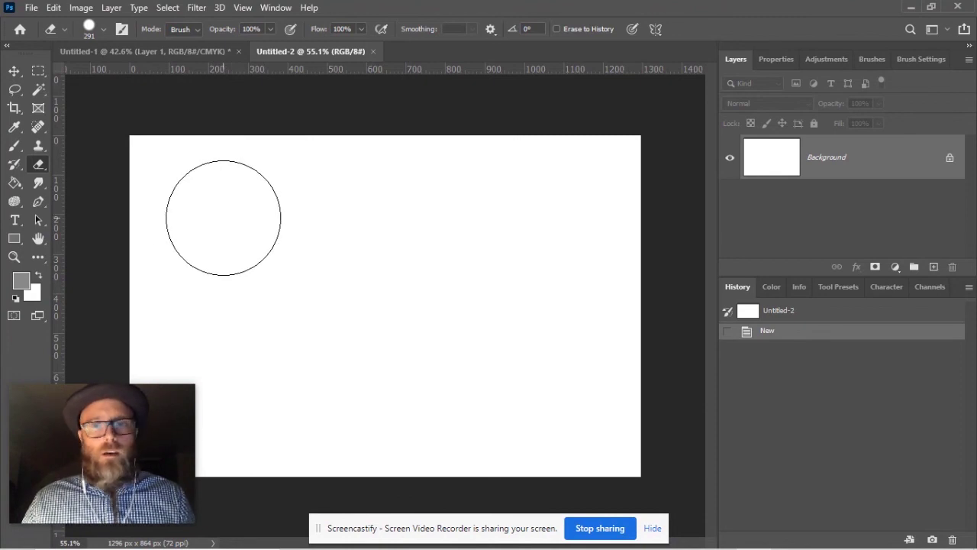
click(222, 217)
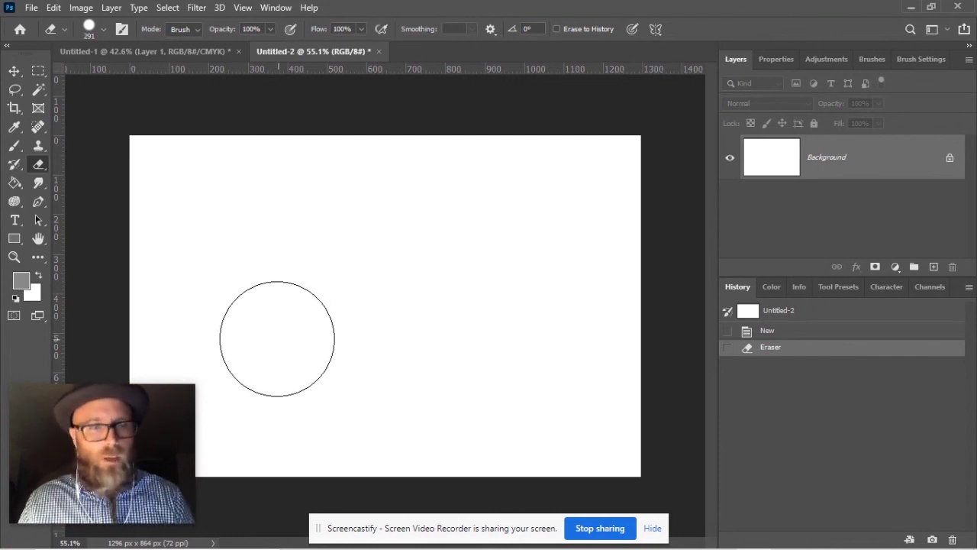
Switch to the Brush, enlarge it to size 304, and stamp six gray circles in two rows of three.
key(b)
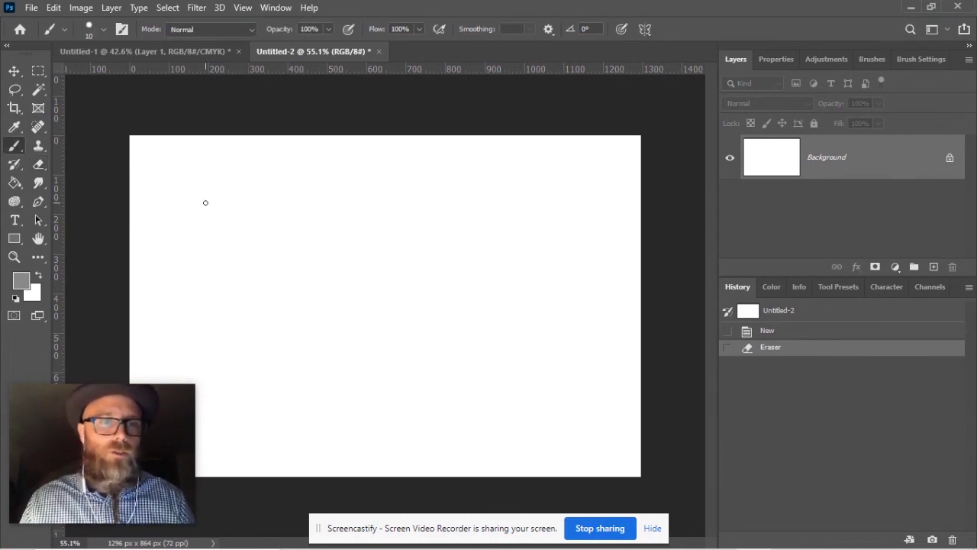
mouse_move(200, 212)
mouse_down()
mouse_move(262, 227)
mouse_move(252, 224)
mouse_up()
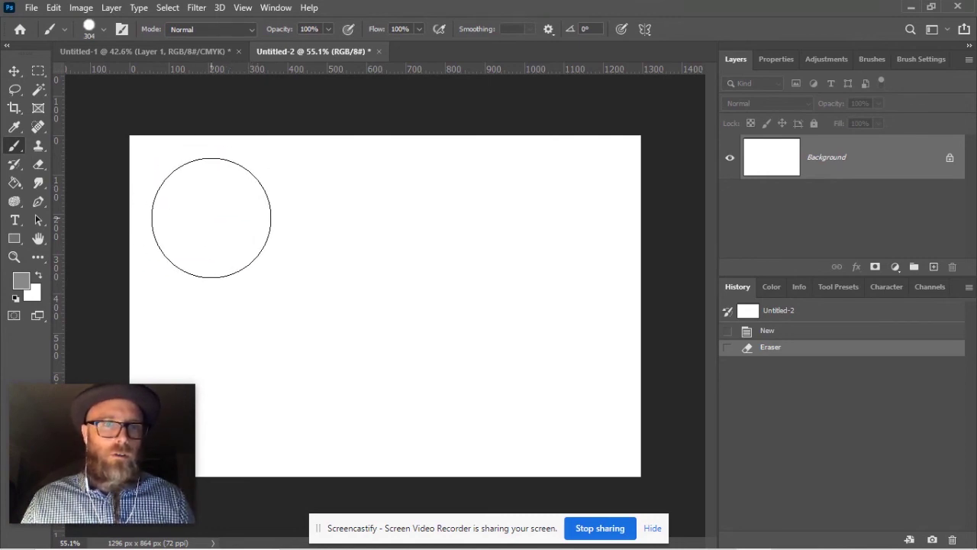
click(211, 218)
click(366, 219)
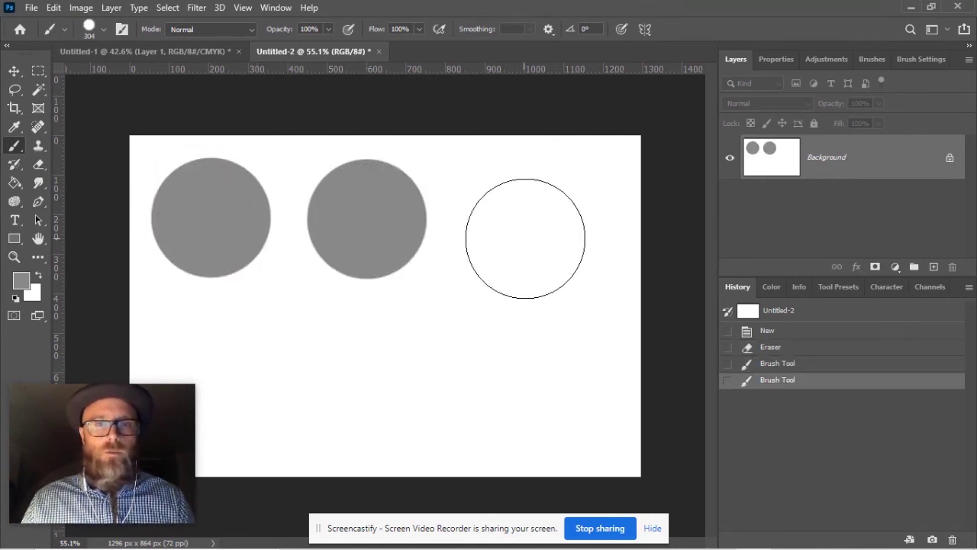
click(532, 226)
click(530, 383)
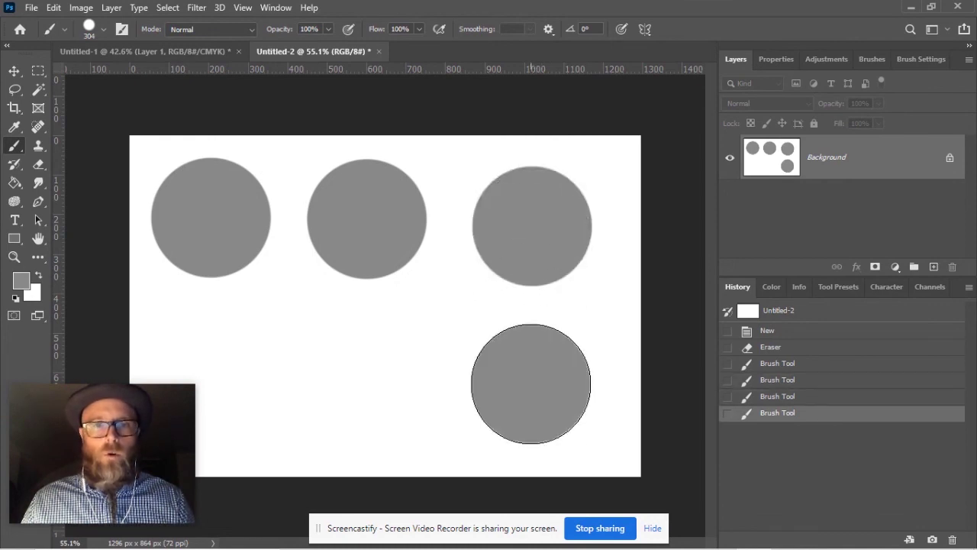
click(366, 382)
click(218, 387)
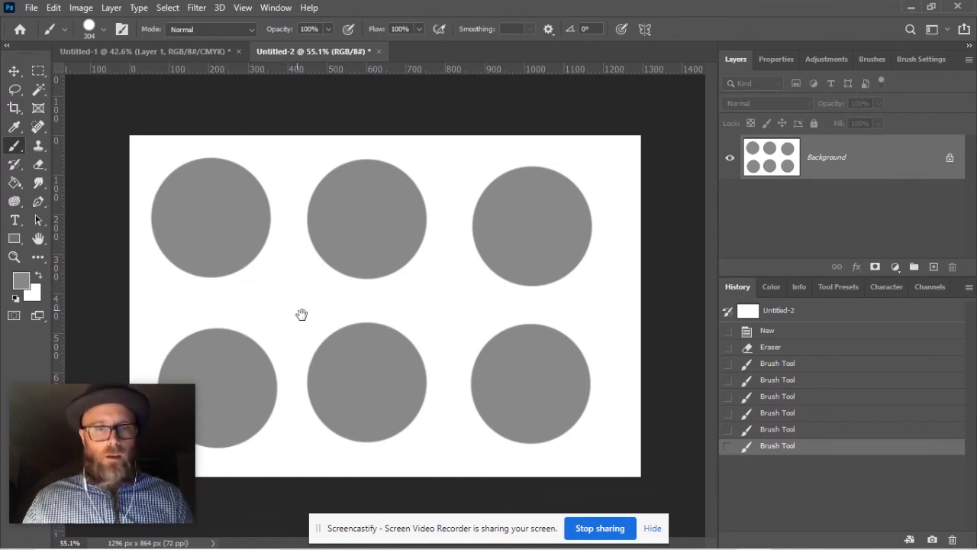
Try out the Sponge, Dodge and Burn tools in turn, and finish with the Dodge tool active.
scroll(236, 264, up, 3)
mouse_move(310, 285)
mouse_down()
mouse_move(576, 405)
mouse_move(532, 373)
mouse_up()
scroll(454, 360, up, 1)
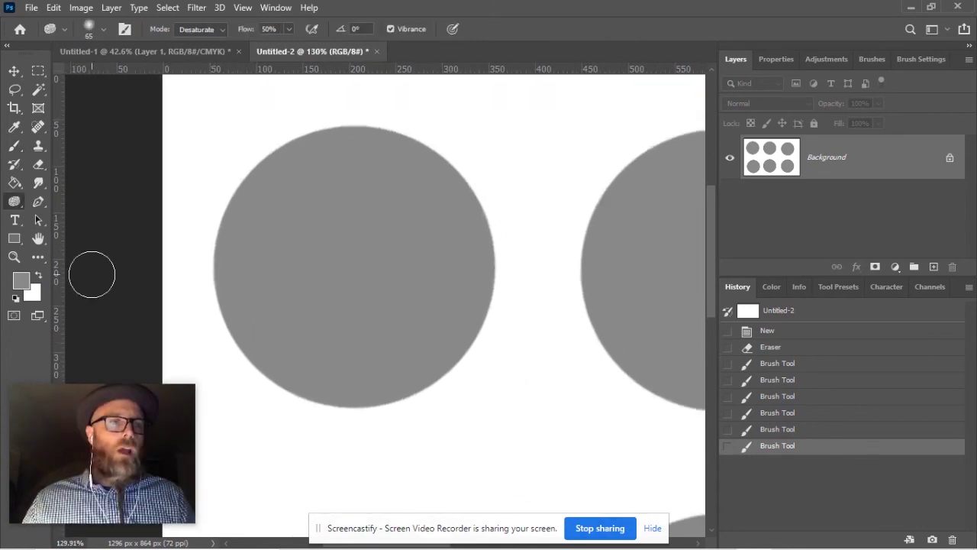
click(14, 202)
click(15, 203)
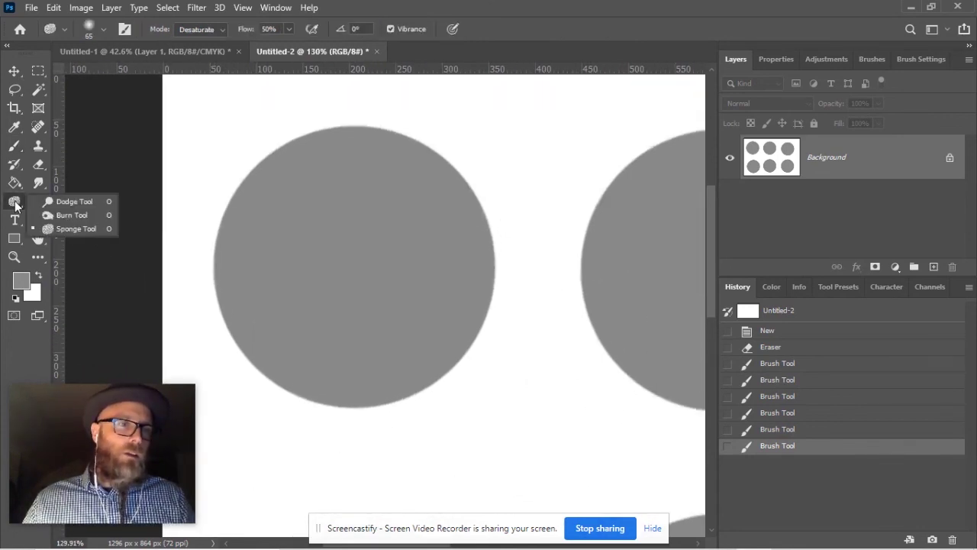
click(63, 201)
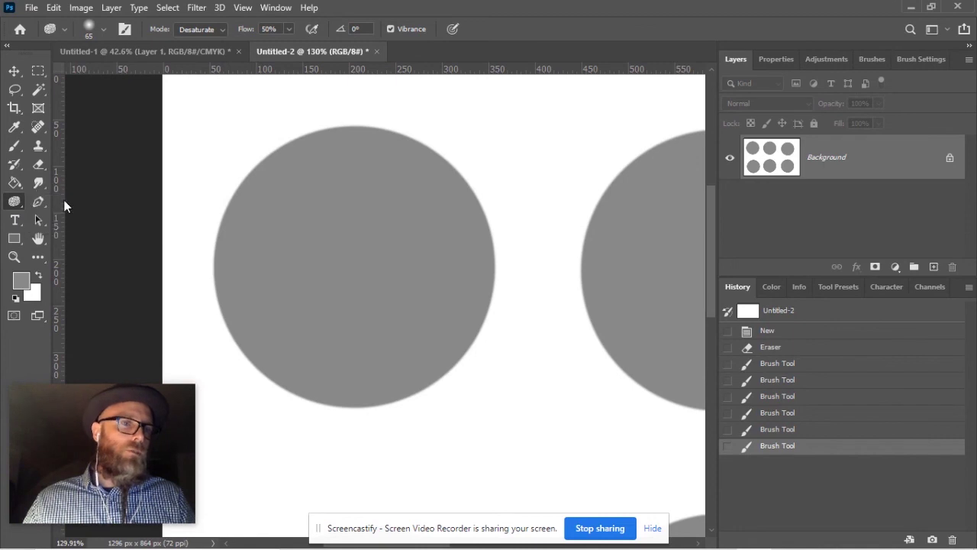
click(16, 209)
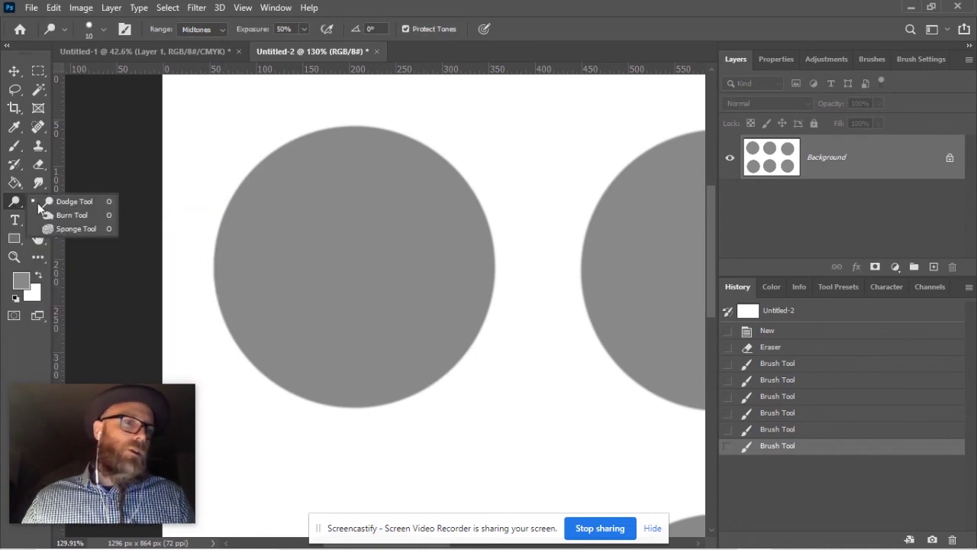
click(68, 214)
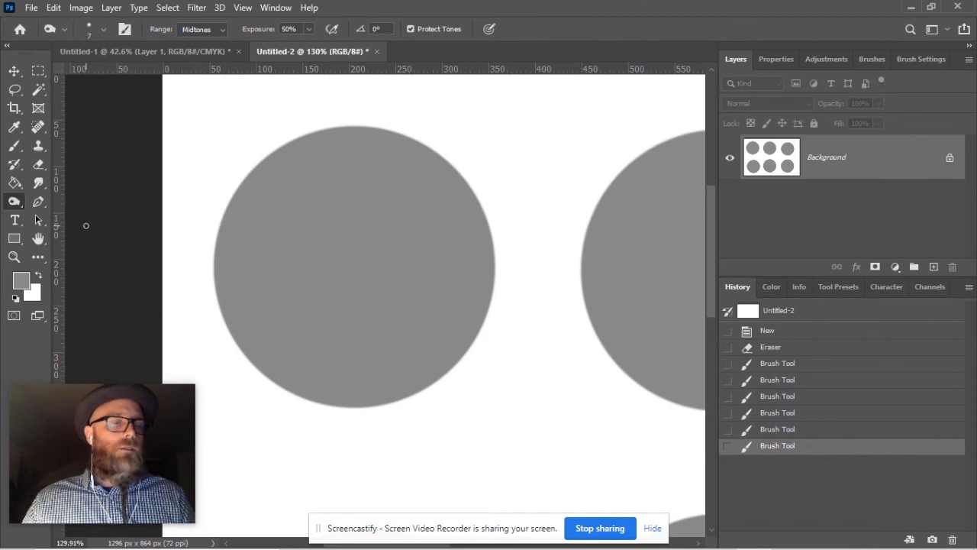
right_click(16, 204)
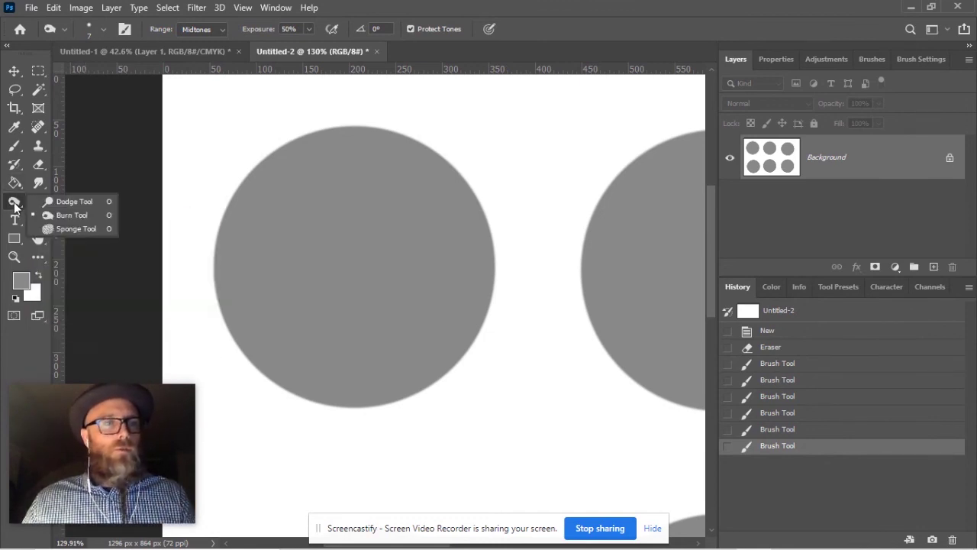
click(62, 224)
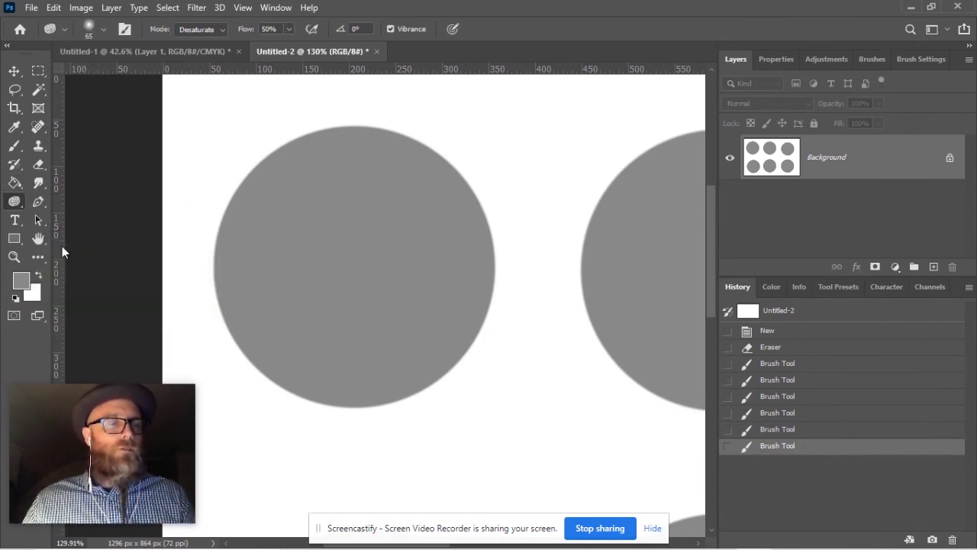
right_click(16, 204)
click(63, 200)
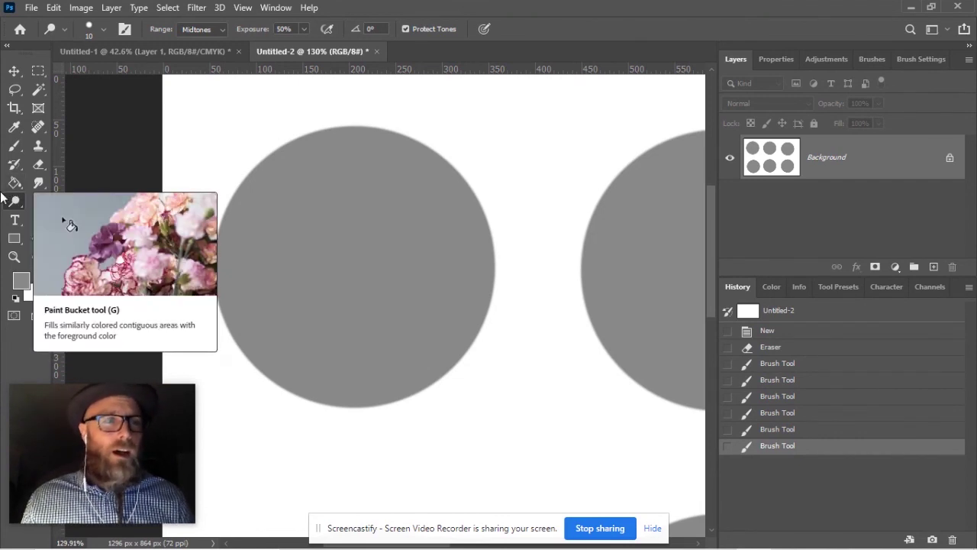
Try two freehand Dodge strokes at size 10 across the upper-left circle, and undo both.
right_click(15, 202)
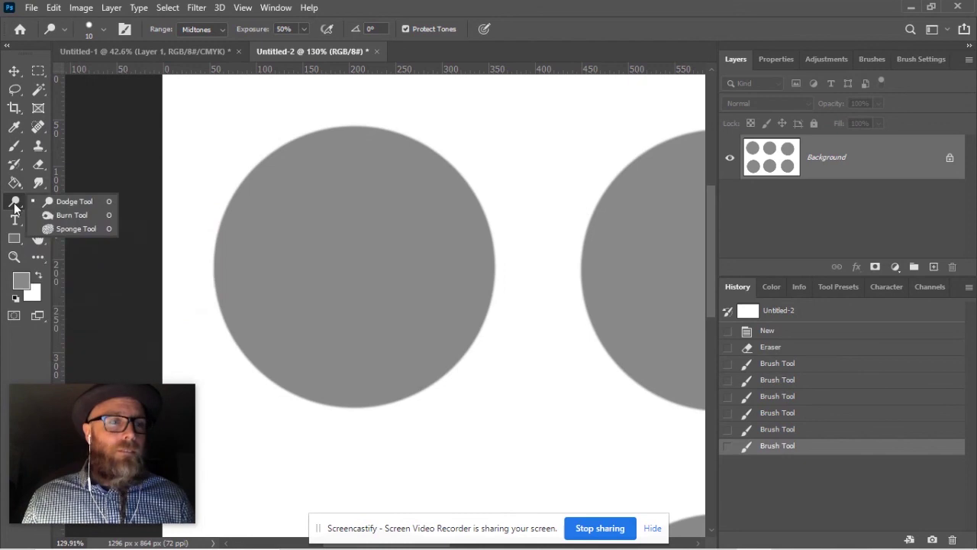
click(55, 204)
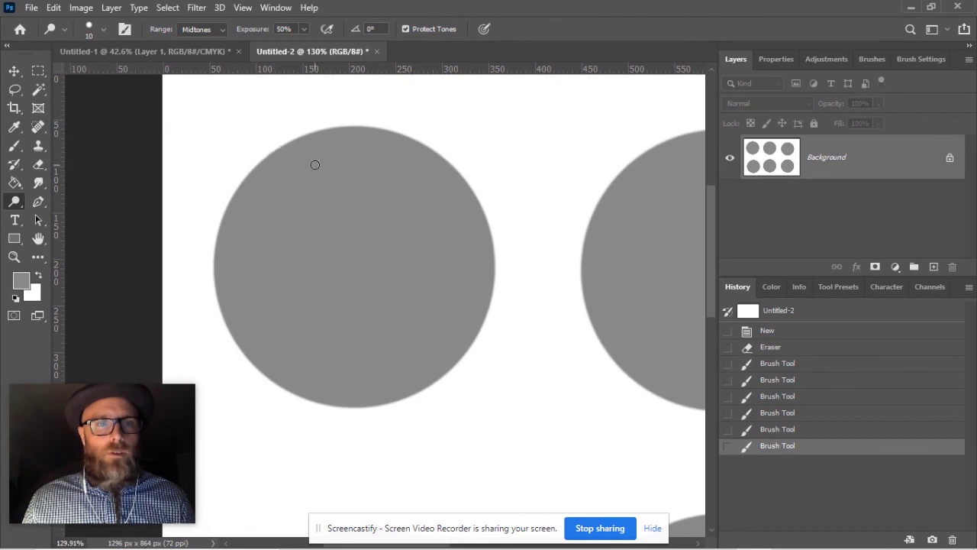
mouse_move(314, 156)
mouse_down()
mouse_move(309, 290)
mouse_move(339, 336)
mouse_move(398, 298)
mouse_move(384, 216)
mouse_move(237, 232)
mouse_move(212, 273)
mouse_move(444, 266)
mouse_up()
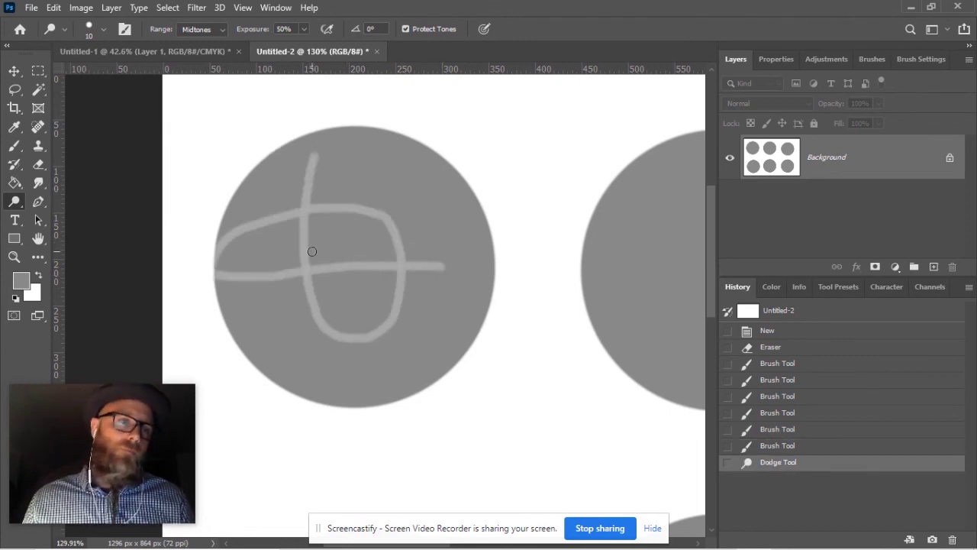
mouse_move(353, 207)
mouse_down()
mouse_move(339, 300)
mouse_move(393, 272)
mouse_move(406, 180)
mouse_move(416, 280)
mouse_move(331, 356)
mouse_move(324, 227)
mouse_move(263, 288)
mouse_up()
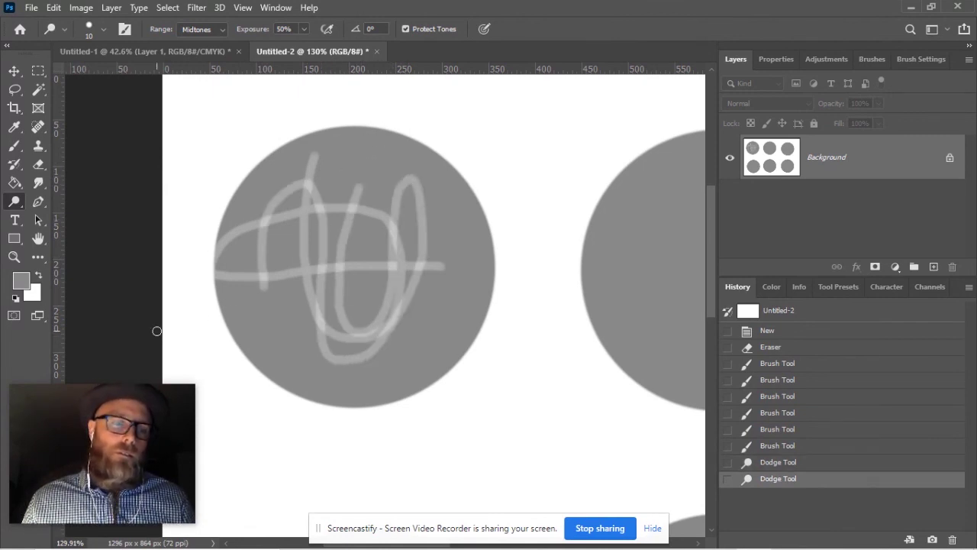
key(ctrl+z)
key(ctrl+z)
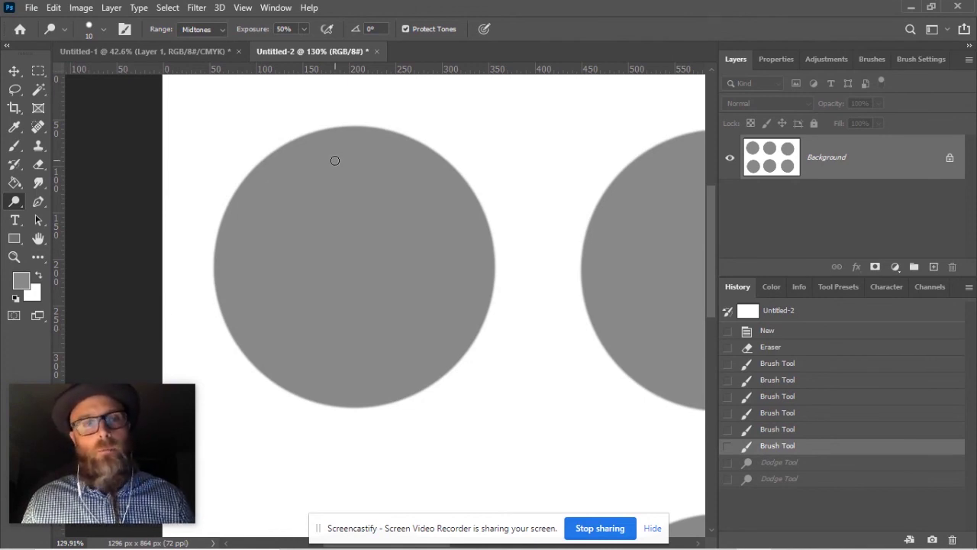
Build up a highlight on the upper-left circle with repeated soft Dodge dabs, starting at size 358 and gradually shrinking the brush.
mouse_move(256, 223)
mouse_down()
mouse_move(249, 221)
mouse_move(319, 223)
mouse_up()
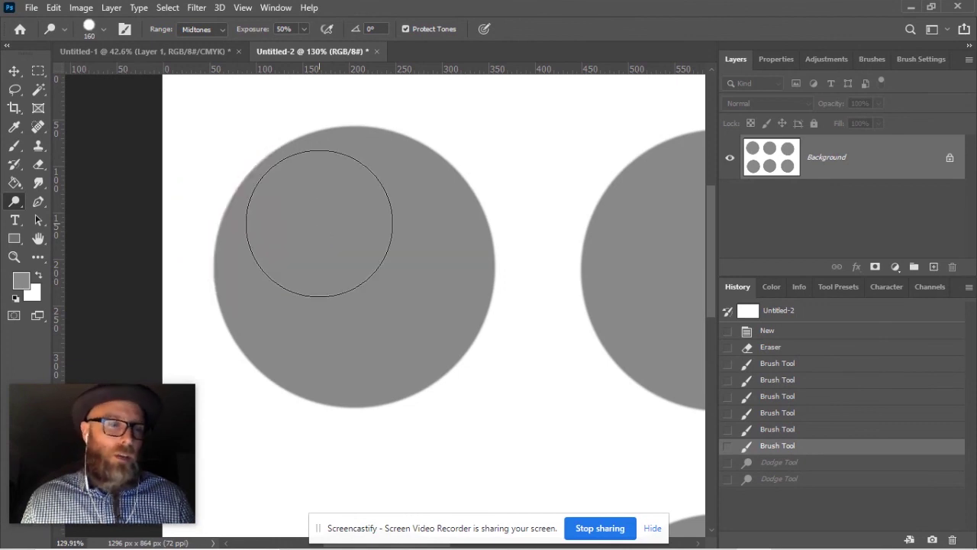
mouse_move(318, 221)
mouse_down()
mouse_move(339, 233)
mouse_move(341, 251)
mouse_move(355, 8)
mouse_move(379, 6)
mouse_up()
drag(307, 226, 356, 223)
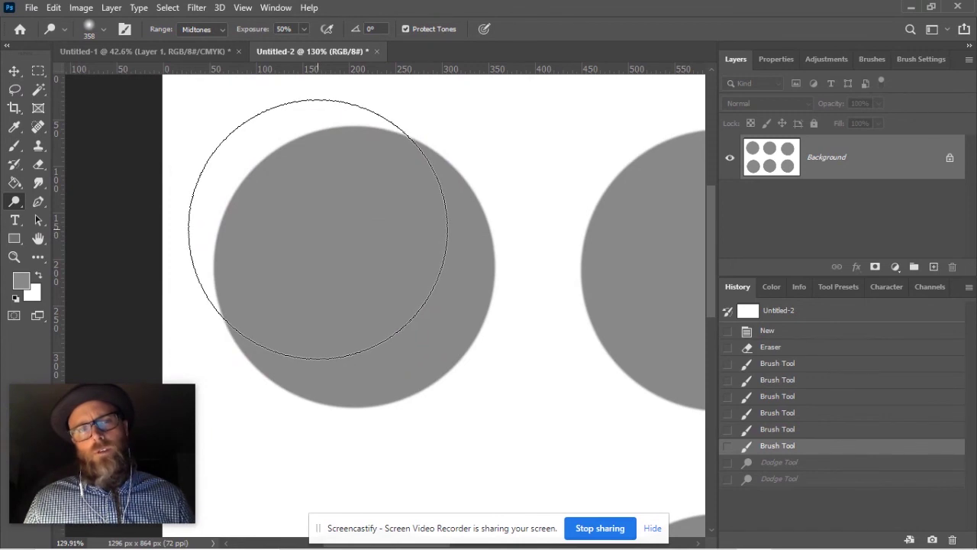
click(319, 228)
drag(318, 228, 294, 228)
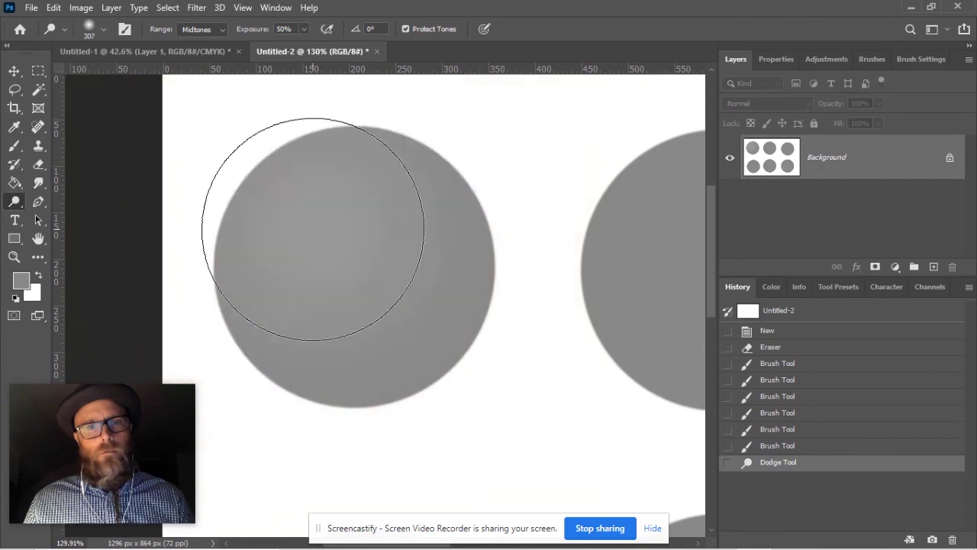
click(319, 227)
mouse_move(318, 227)
mouse_down()
mouse_move(294, 229)
mouse_move(319, 225)
mouse_move(297, 213)
mouse_move(323, 203)
mouse_move(316, 210)
mouse_up()
click(313, 213)
mouse_move(316, 209)
mouse_down()
mouse_move(322, 206)
mouse_move(308, 211)
mouse_move(325, 207)
mouse_up()
click(323, 206)
click(325, 207)
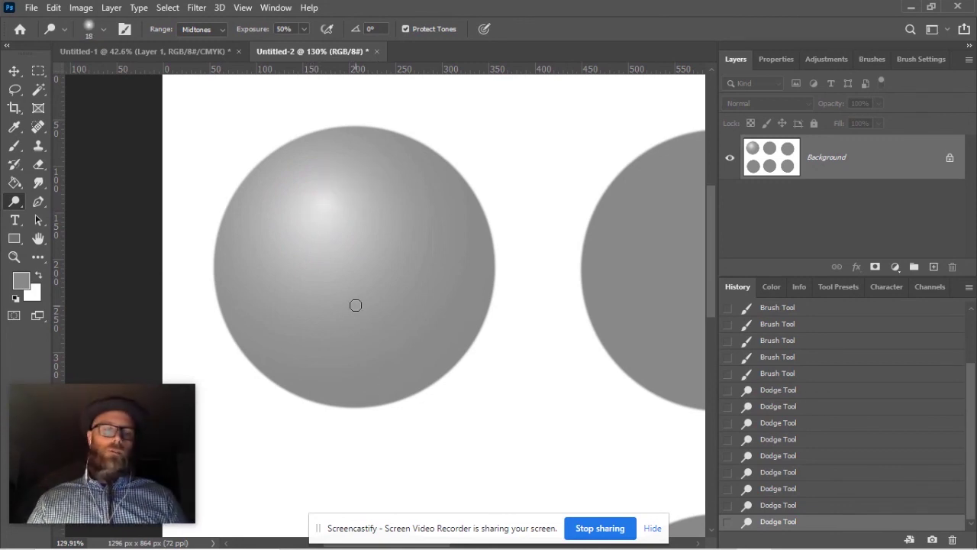
Try a Dodge stroke over the middle circle of the upper row, and undo it.
scroll(356, 303, down, 3)
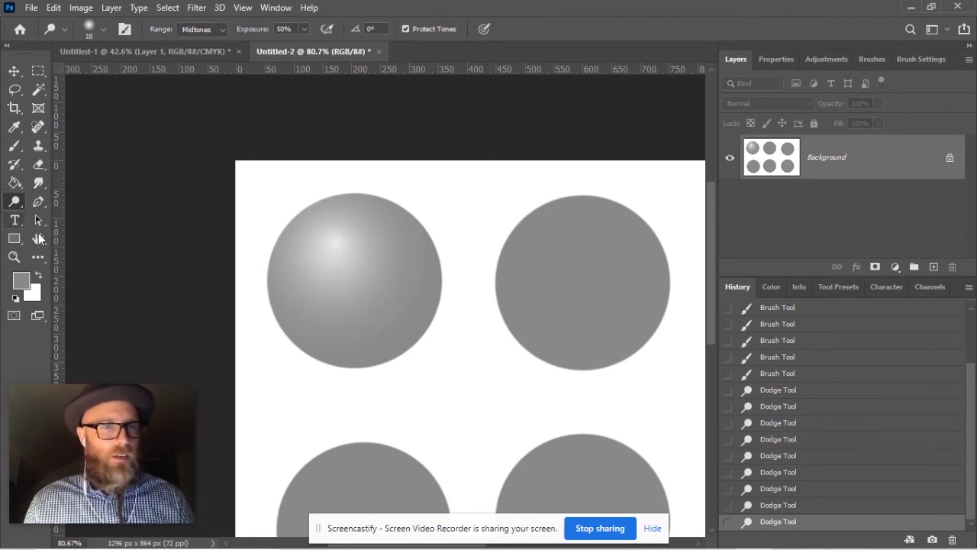
mouse_move(508, 243)
mouse_down()
mouse_move(600, 212)
mouse_move(517, 291)
mouse_move(603, 334)
mouse_move(579, 363)
mouse_up()
key(ctrl+z)
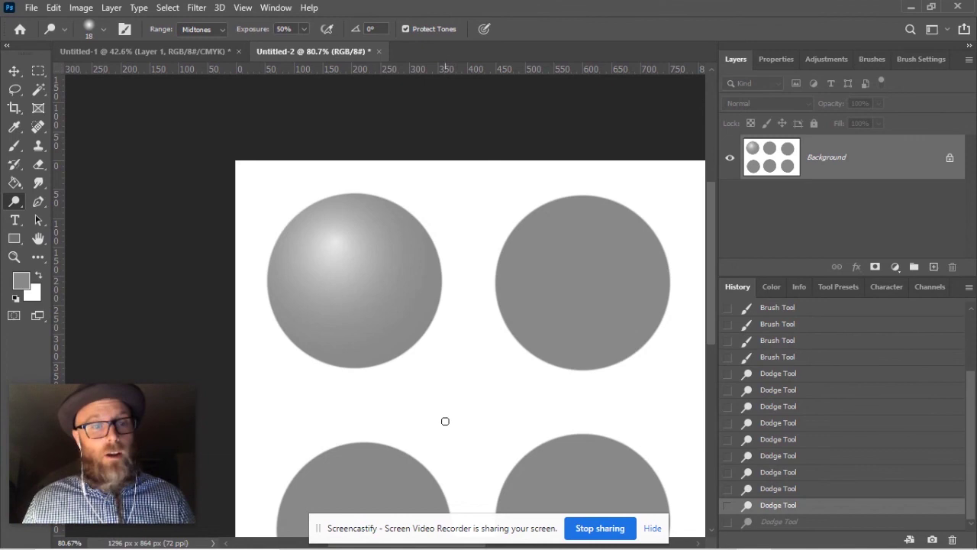
With a soft Burn brush of size 101, darken the highlighted circle's lower-right edge and the left edge of the circle beside it.
right_click(14, 201)
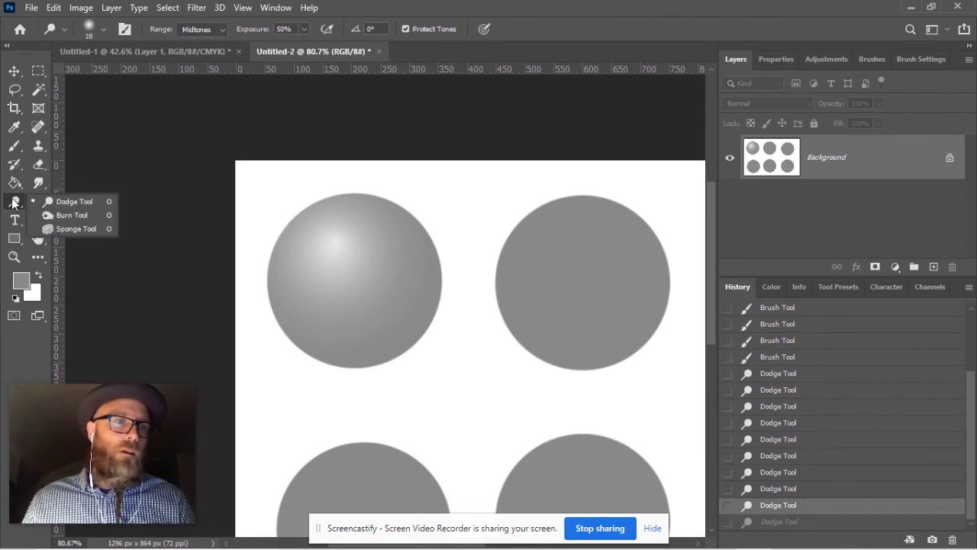
click(74, 215)
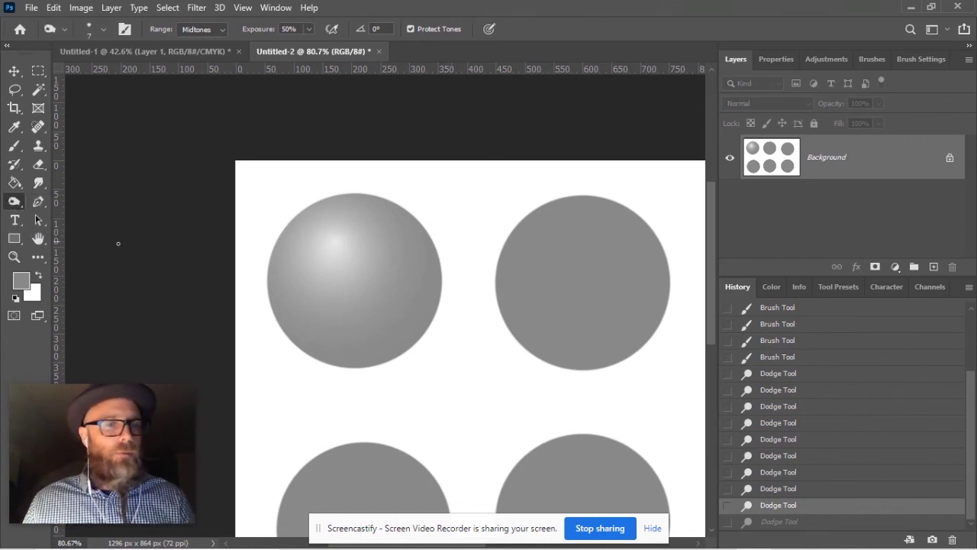
mouse_move(254, 356)
mouse_down()
mouse_move(282, 362)
mouse_move(282, 150)
mouse_up()
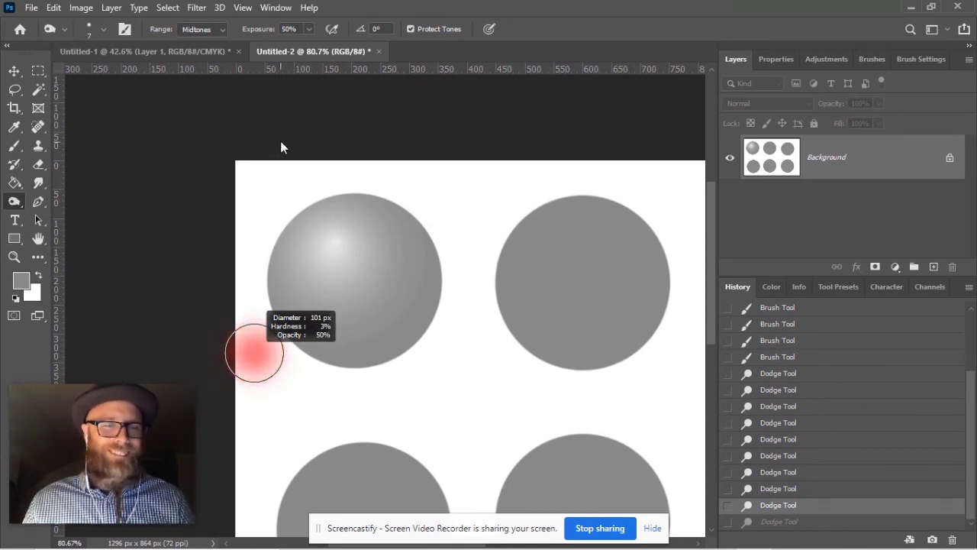
drag(272, 113, 272, 113)
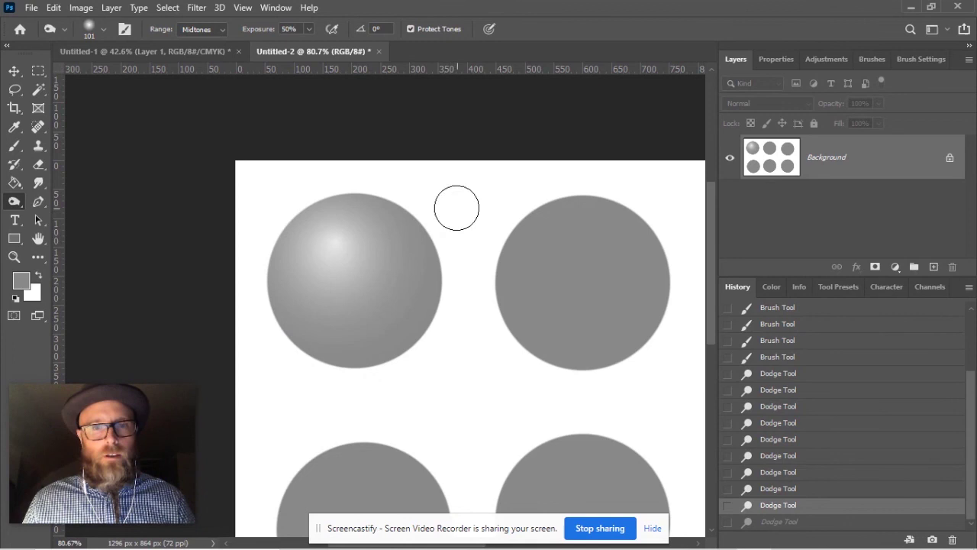
mouse_move(450, 290)
mouse_down()
mouse_move(436, 326)
mouse_move(379, 373)
mouse_move(335, 380)
mouse_move(200, 336)
mouse_up()
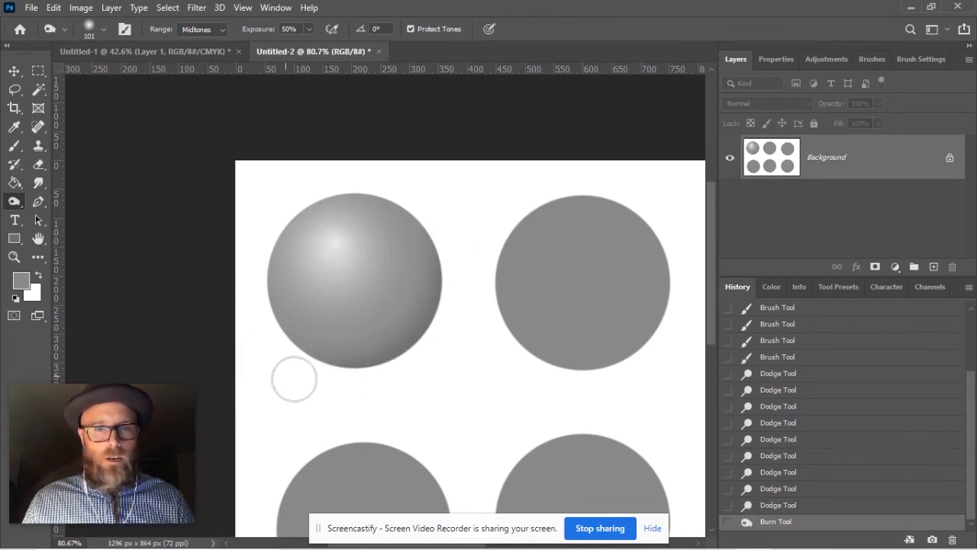
click(487, 273)
drag(485, 264, 475, 242)
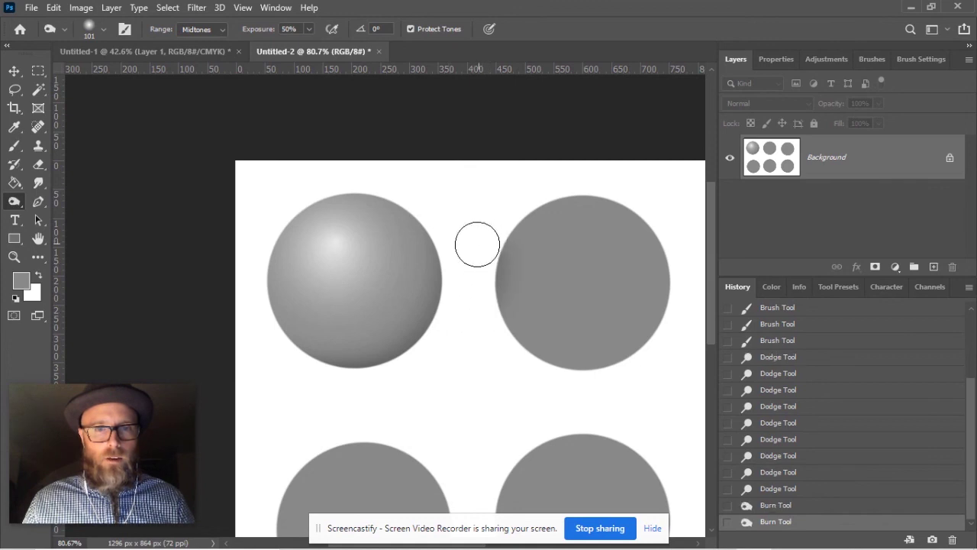
mouse_move(356, 386)
mouse_down()
mouse_move(425, 356)
mouse_move(470, 301)
mouse_move(379, 387)
mouse_move(335, 405)
mouse_up()
scroll(425, 397, down, 3)
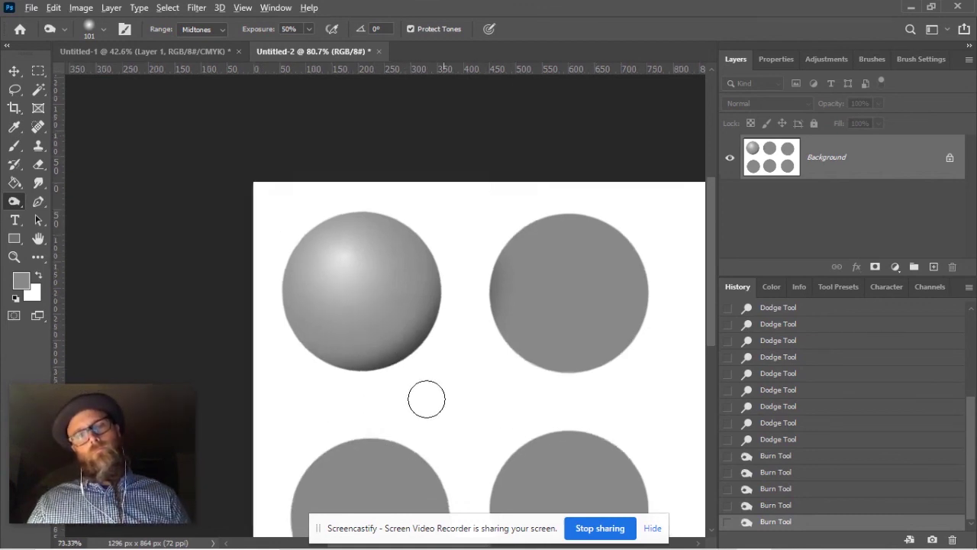
scroll(425, 397, up, 1)
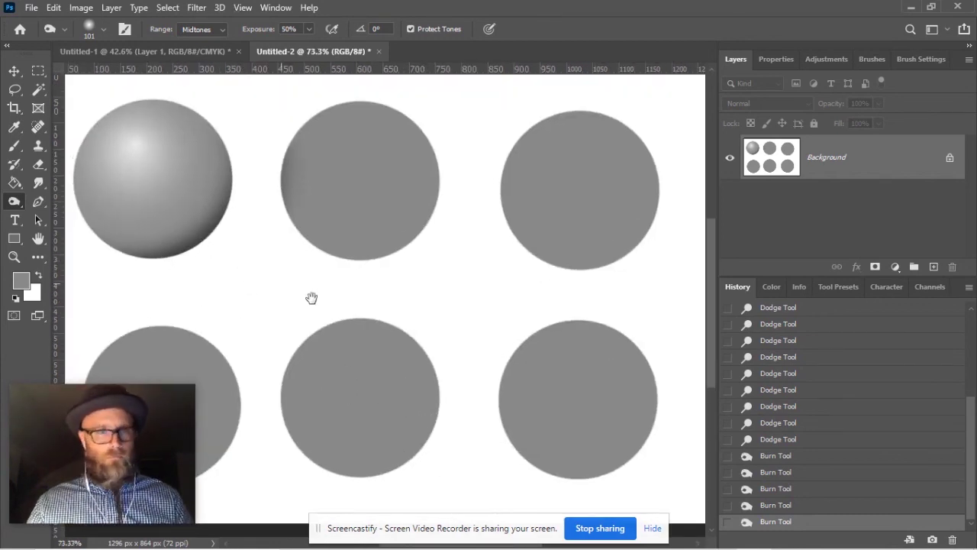
drag(301, 292, 516, 354)
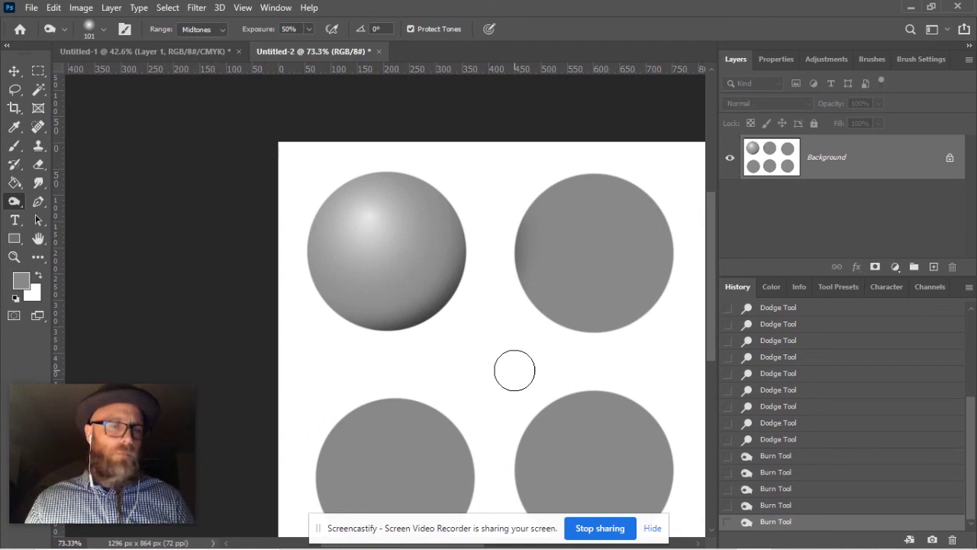
drag(499, 354, 300, 339)
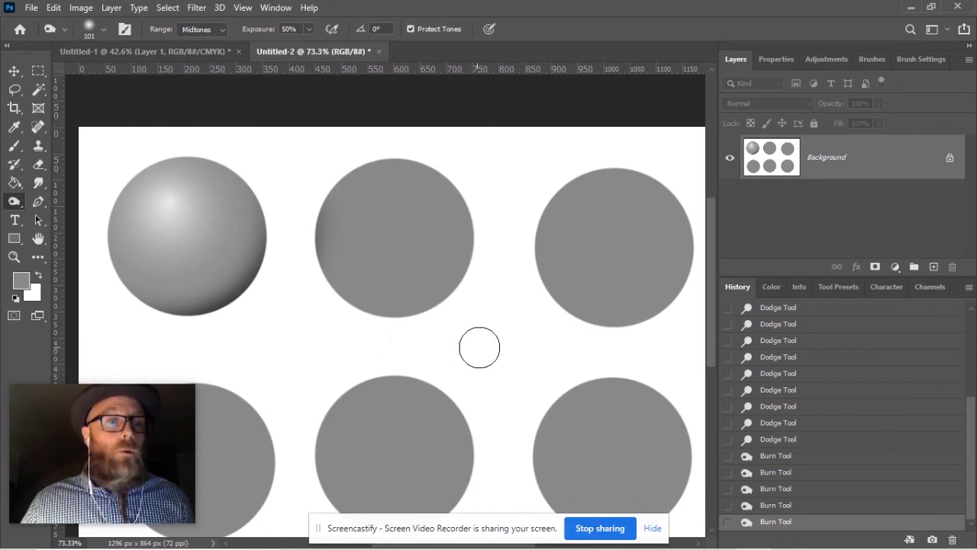
drag(495, 344, 400, 306)
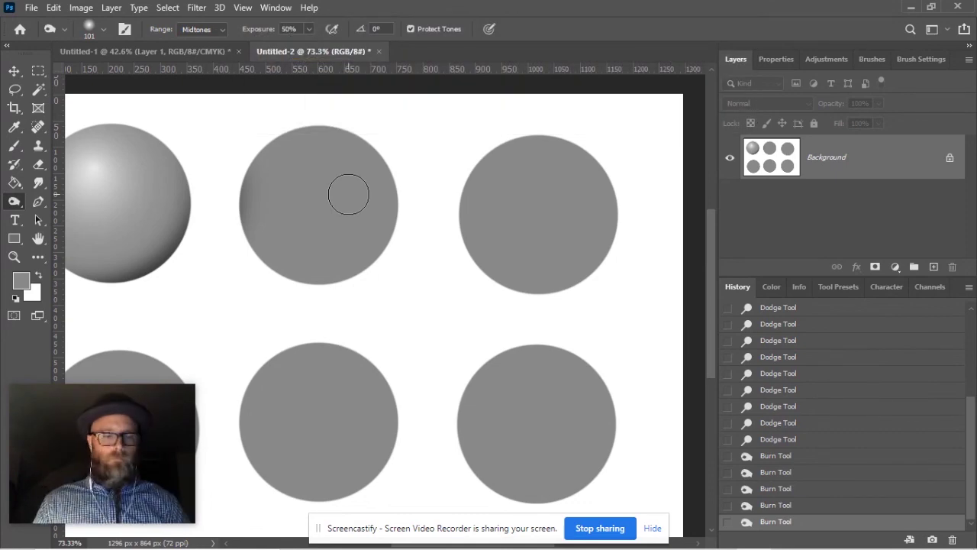
Try a woven texture of short crossing Burn strokes at brush size 5 down the center of the upper-middle circle.
scroll(348, 196, up, 3)
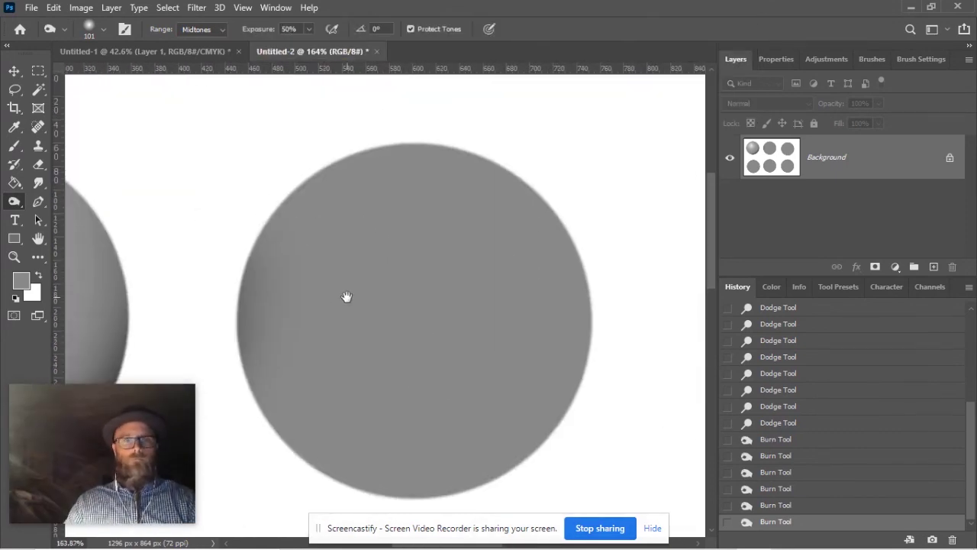
mouse_move(392, 243)
mouse_down()
mouse_move(404, 247)
mouse_move(400, 272)
mouse_up()
scroll(428, 282, up, 2)
drag(482, 285, 475, 285)
drag(441, 309, 452, 243)
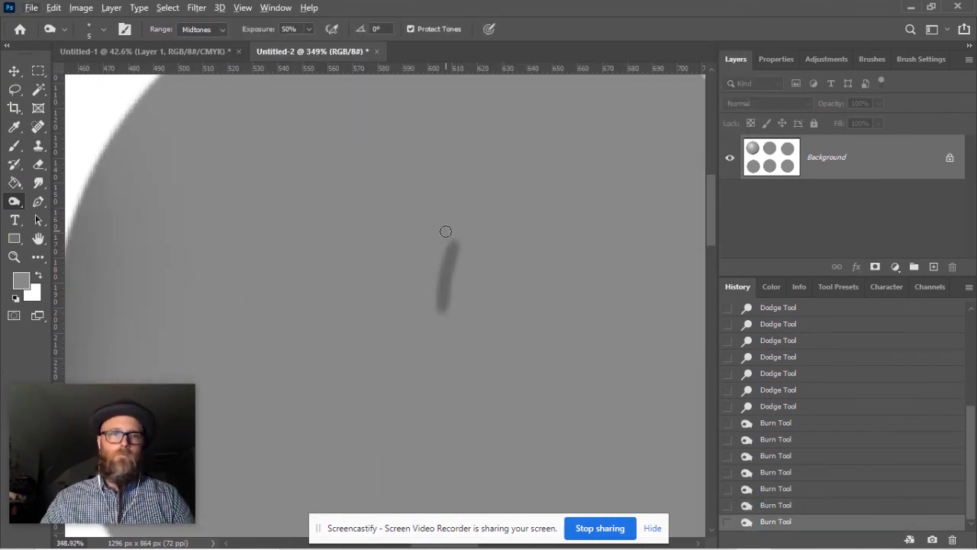
drag(449, 285, 513, 285)
drag(448, 259, 509, 260)
drag(420, 310, 422, 233)
drag(447, 258, 517, 258)
drag(401, 238, 508, 238)
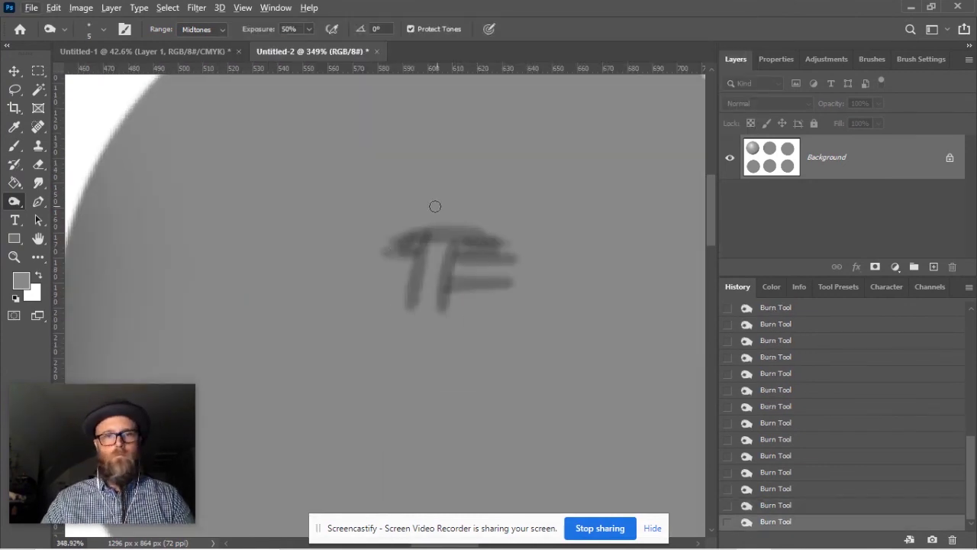
drag(388, 203, 502, 203)
drag(354, 311, 512, 313)
drag(362, 343, 507, 344)
drag(406, 347, 406, 406)
mouse_move(435, 345)
mouse_down()
mouse_move(436, 406)
mouse_move(466, 275)
mouse_up()
drag(472, 298, 559, 297)
drag(481, 329, 561, 382)
drag(503, 396, 517, 282)
drag(470, 351, 571, 452)
scroll(489, 135, up, 3)
scroll(447, 257, down, 4)
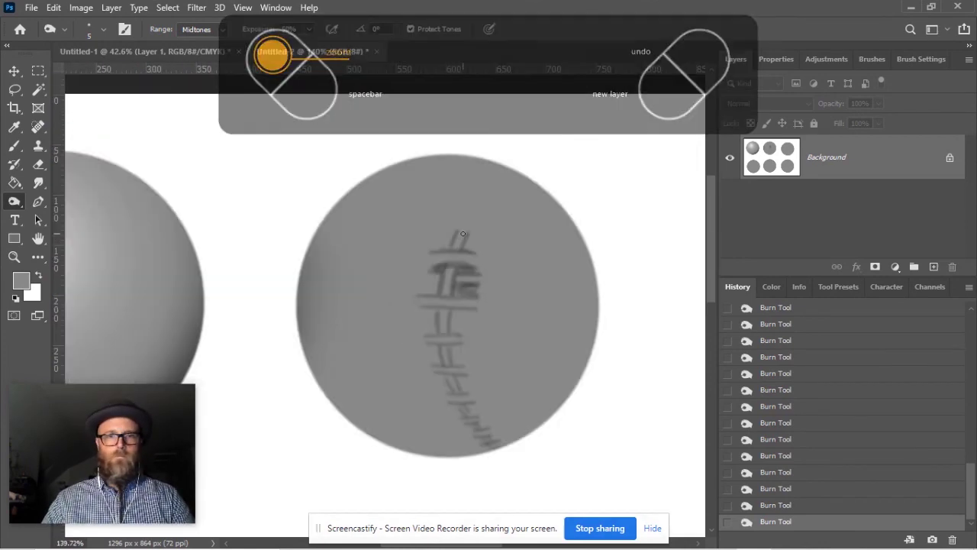
Undo the woven Burn strokes on the upper-middle circle.
key(ctrl+alt+z)
key(ctrl+alt+z)
key(ctrl+alt+z)
key(ctrl+alt+z)
key(ctrl+alt+z)
key(ctrl+alt+z)
key(ctrl+alt+z)
key(ctrl+alt+z)
key(ctrl+alt+z)
key(ctrl+alt+z)
key(ctrl+alt+z)
key(ctrl+alt+z)
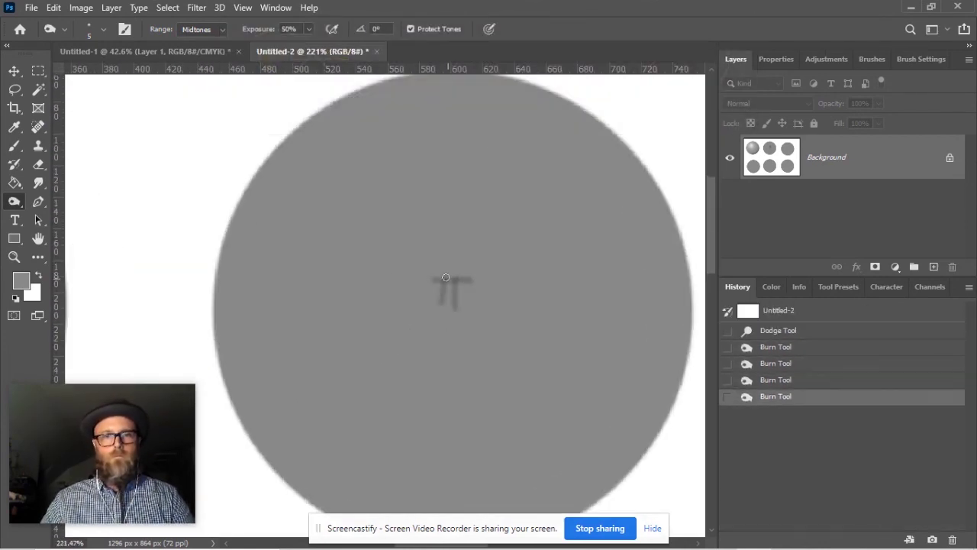
Burn a vertical column of short crossing threads through the upper-middle circle's center, from its upper edge to its lower edge.
drag(429, 361, 470, 360)
scroll(447, 359, up, 3)
drag(432, 205, 485, 204)
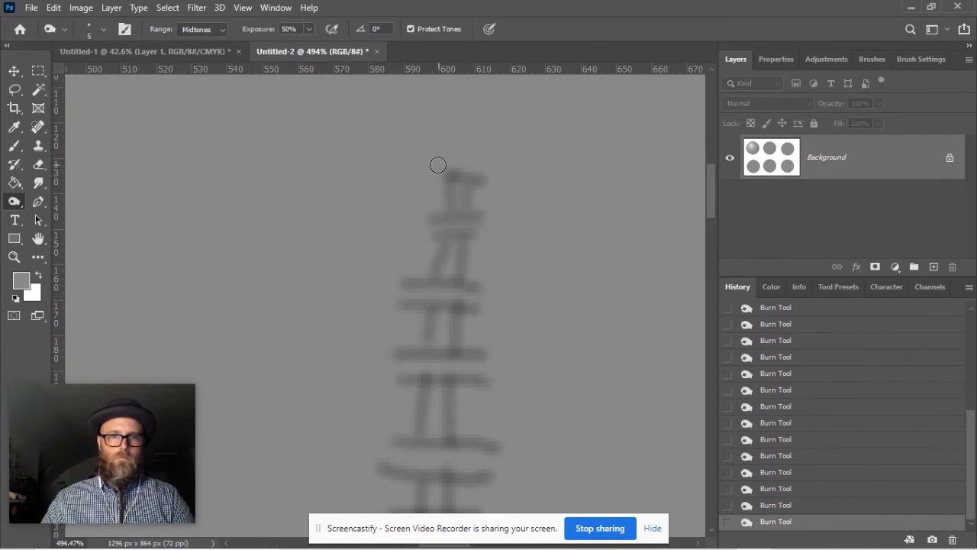
drag(429, 181, 472, 186)
scroll(408, 364, up, 2)
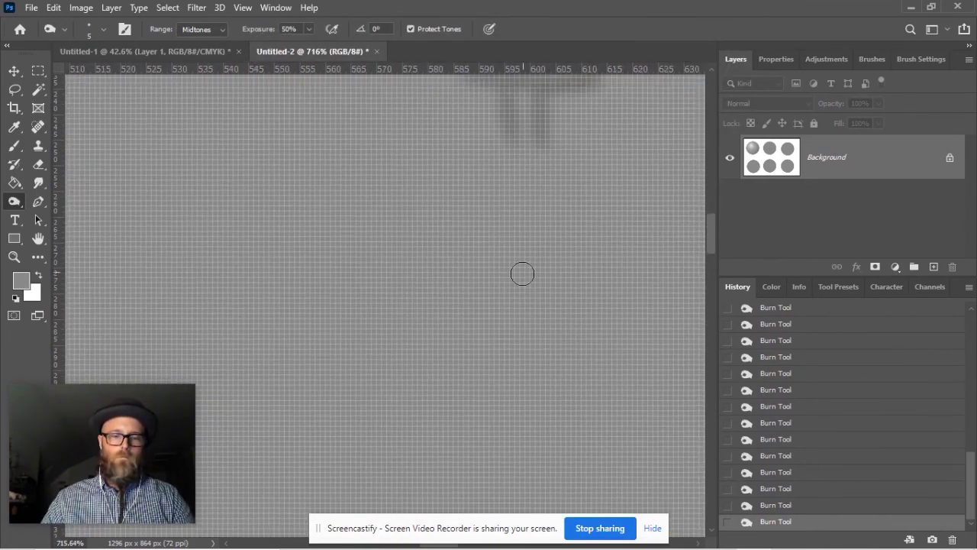
scroll(500, 277, down, 2)
scroll(499, 277, down, 5)
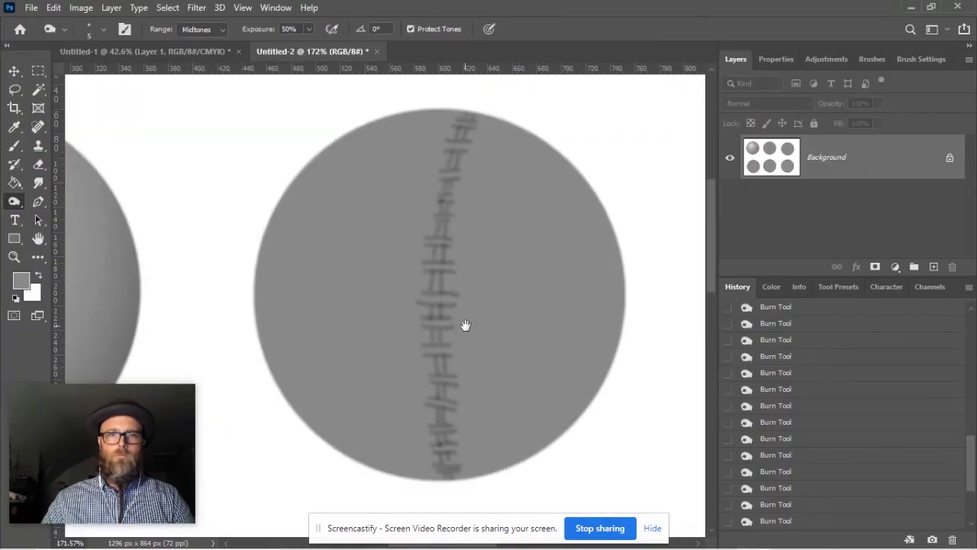
Add interlocking Burn columns beside the central one to spread the weave across the upper-middle circle.
scroll(465, 325, down, 1)
scroll(465, 325, up, 3)
drag(465, 248, 465, 313)
drag(412, 223, 500, 226)
drag(412, 244, 503, 249)
drag(426, 176, 492, 179)
scroll(462, 222, down, 1)
drag(457, 219, 461, 229)
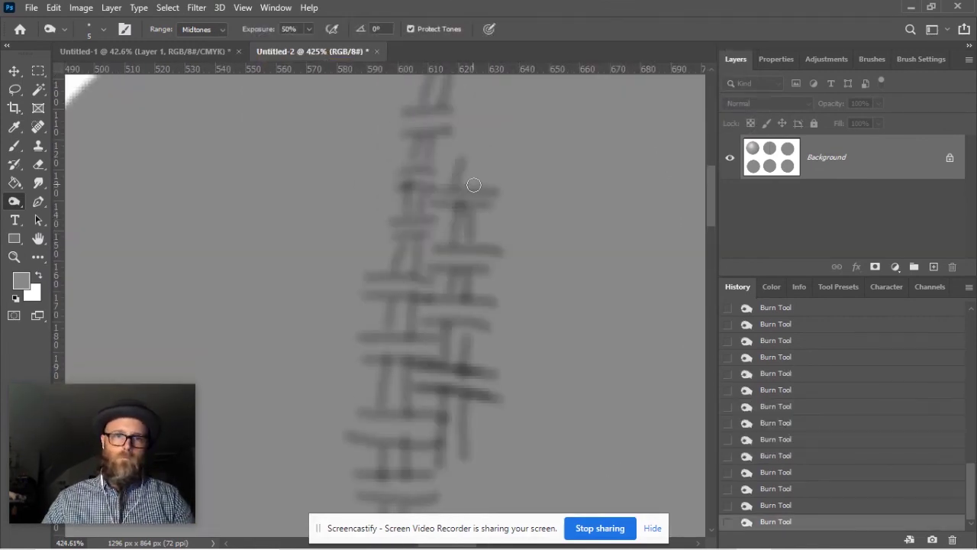
scroll(303, 219, down, 3)
scroll(342, 153, up, 3)
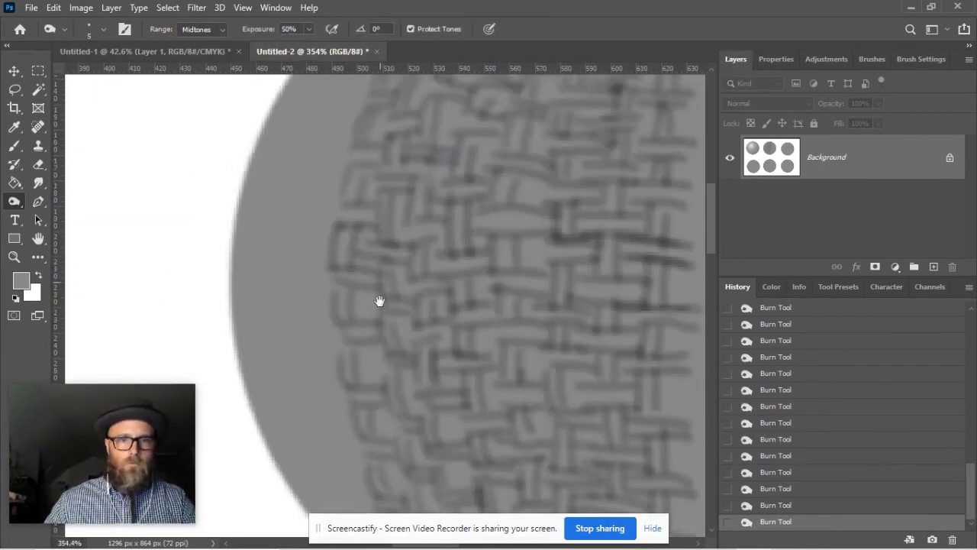
Extend the woven texture to the upper-middle circle's edges and shade it into a sphere with Dodge and Burn strokes.
drag(454, 169, 454, 210)
key(ctrl+z)
scroll(445, 168, down, 3)
mouse_move(439, 276)
mouse_down()
mouse_move(441, 329)
mouse_move(427, 352)
mouse_move(442, 411)
mouse_move(419, 458)
mouse_move(440, 486)
mouse_up()
mouse_move(438, 259)
mouse_down()
mouse_move(434, 218)
mouse_move(448, 196)
mouse_move(432, 170)
mouse_move(444, 84)
mouse_up()
mouse_move(457, 227)
mouse_down()
mouse_move(448, 267)
mouse_move(461, 304)
mouse_move(461, 392)
mouse_move(438, 469)
mouse_move(467, 88)
mouse_up()
mouse_move(479, 231)
mouse_down()
mouse_move(486, 351)
mouse_move(469, 387)
mouse_move(475, 466)
mouse_up()
drag(485, 230, 480, 100)
mouse_move(504, 252)
mouse_down()
mouse_move(510, 371)
mouse_move(494, 455)
mouse_up()
mouse_move(498, 250)
mouse_down()
mouse_move(507, 188)
mouse_move(501, 110)
mouse_up()
mouse_move(527, 231)
mouse_down()
mouse_move(518, 280)
mouse_move(514, 361)
mouse_up()
drag(501, 416, 516, 440)
mouse_move(513, 230)
mouse_down()
mouse_move(519, 192)
mouse_move(521, 131)
mouse_up()
mouse_move(538, 251)
mouse_down()
mouse_move(551, 296)
mouse_move(533, 393)
mouse_move(576, 339)
mouse_move(547, 338)
mouse_move(572, 321)
mouse_move(544, 337)
mouse_move(564, 282)
mouse_move(551, 321)
mouse_move(547, 189)
mouse_move(562, 191)
mouse_move(583, 294)
mouse_up()
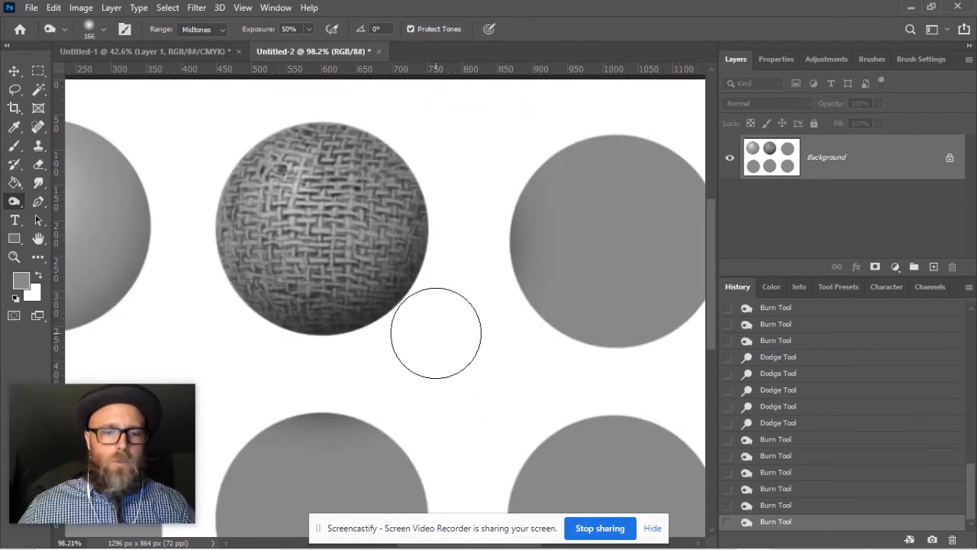
Examine the woven sphere's texture and shading up close and compare it with the smooth sphere beside it.
scroll(300, 245, up, 2)
drag(275, 191, 375, 269)
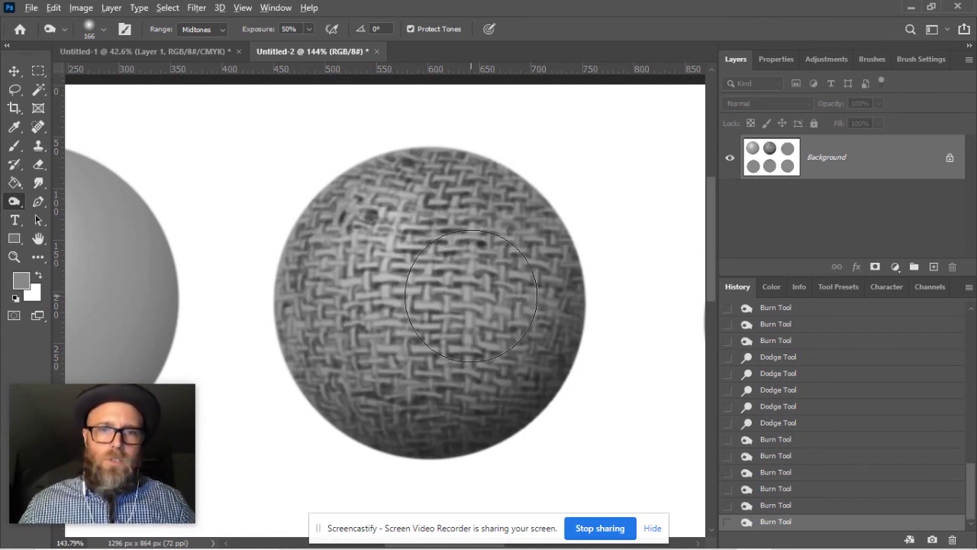
scroll(458, 306, down, 1)
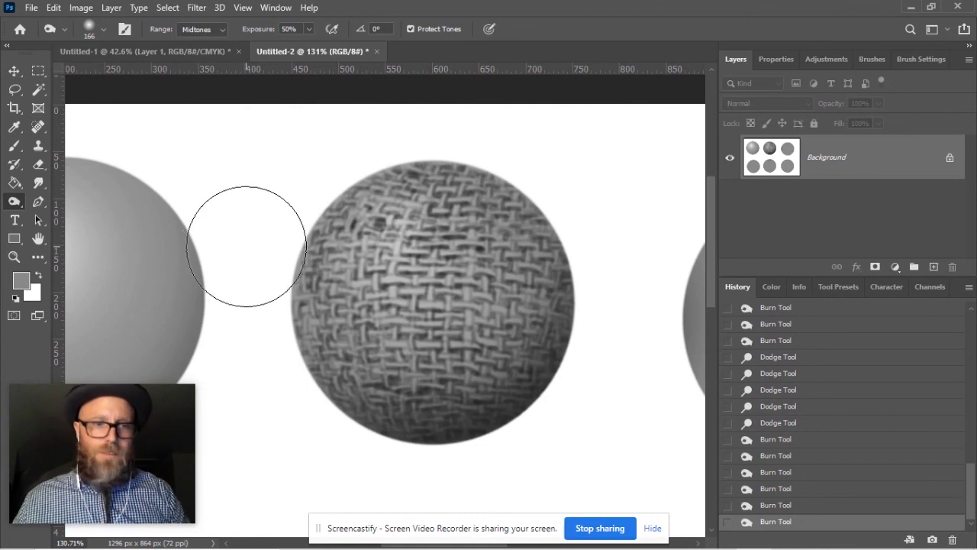
drag(245, 245, 499, 244)
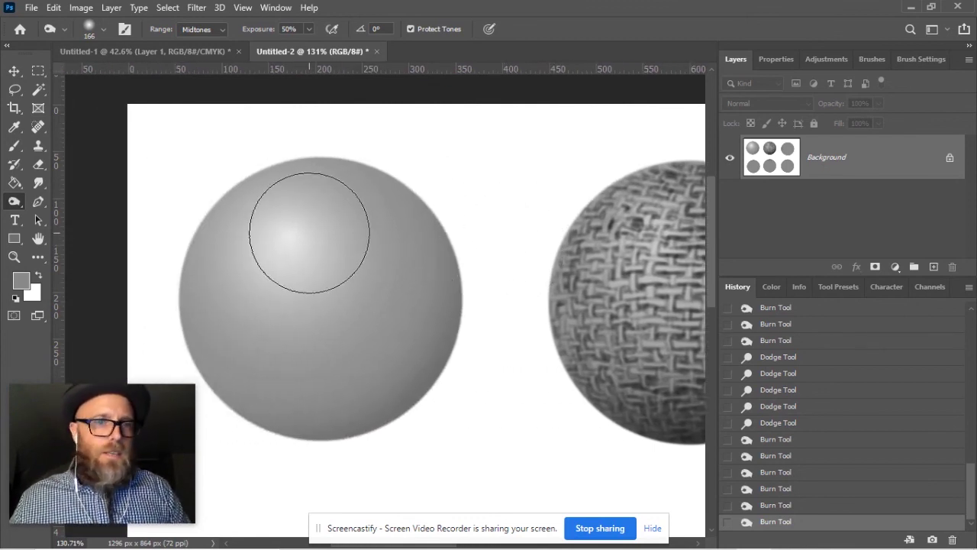
drag(468, 187, 221, 172)
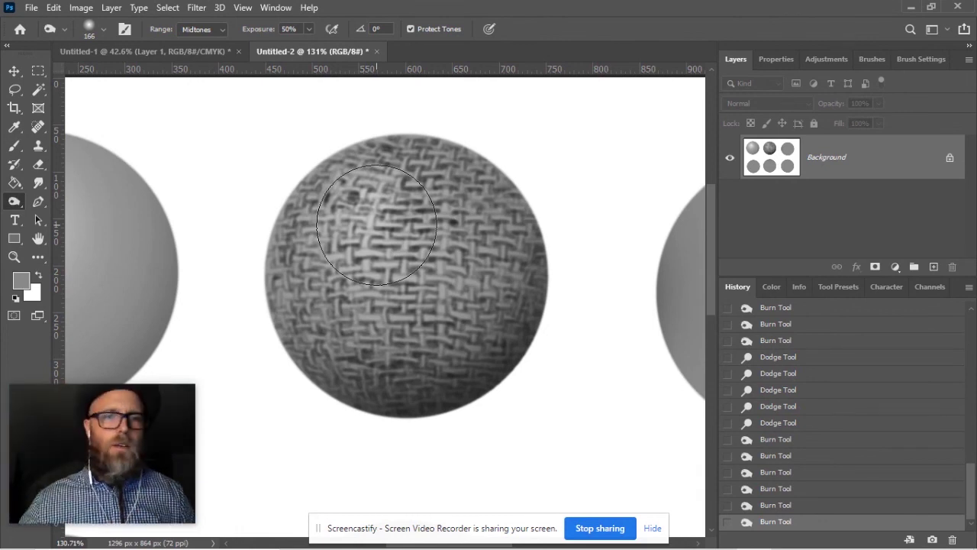
mouse_move(595, 360)
mouse_down()
mouse_move(435, 329)
mouse_move(349, 299)
mouse_move(545, 315)
mouse_move(554, 329)
mouse_up()
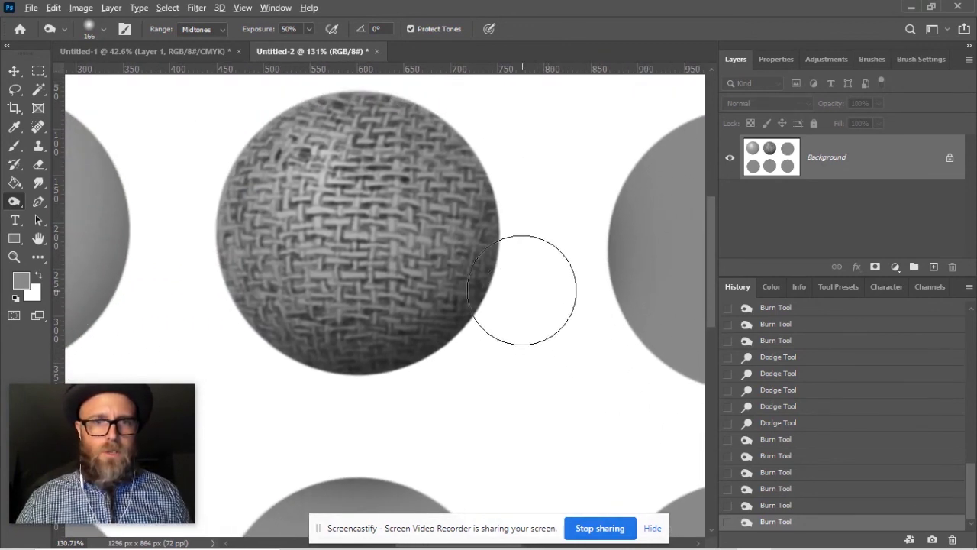
scroll(522, 290, down, 5)
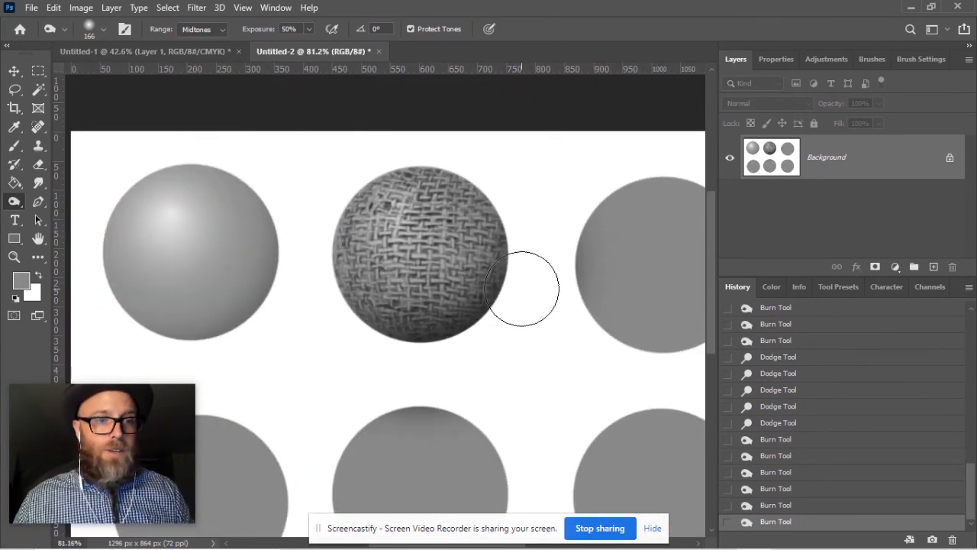